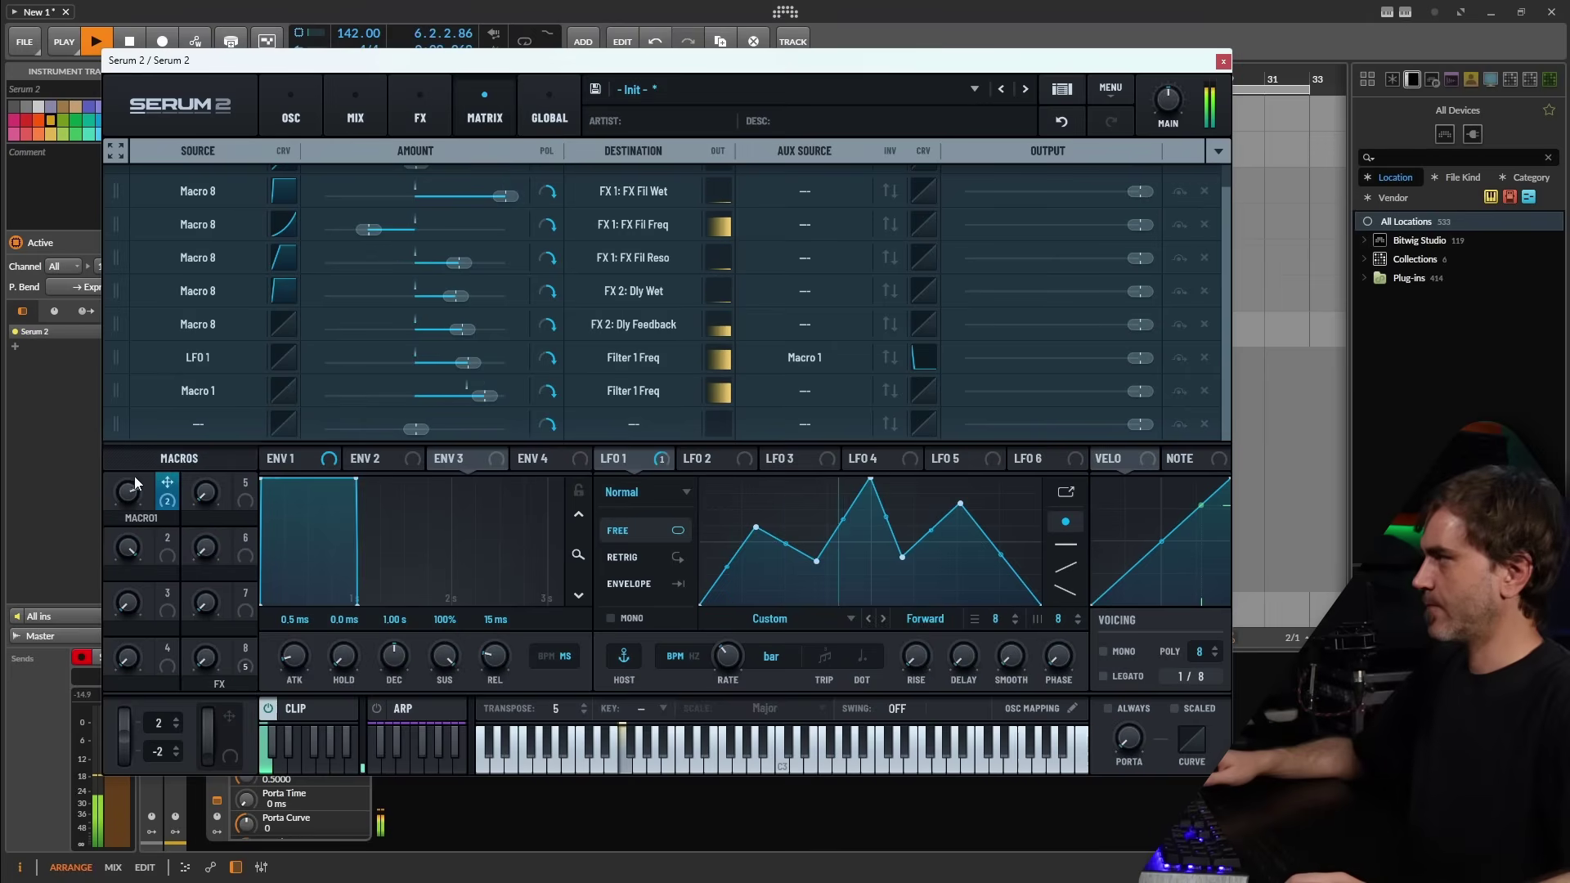
- Audition Macro 1 by turning it down, then back up to 81
{"action": "left_click_drag", "start_coordinate": [135, 476], "coordinate": [125, 605]}
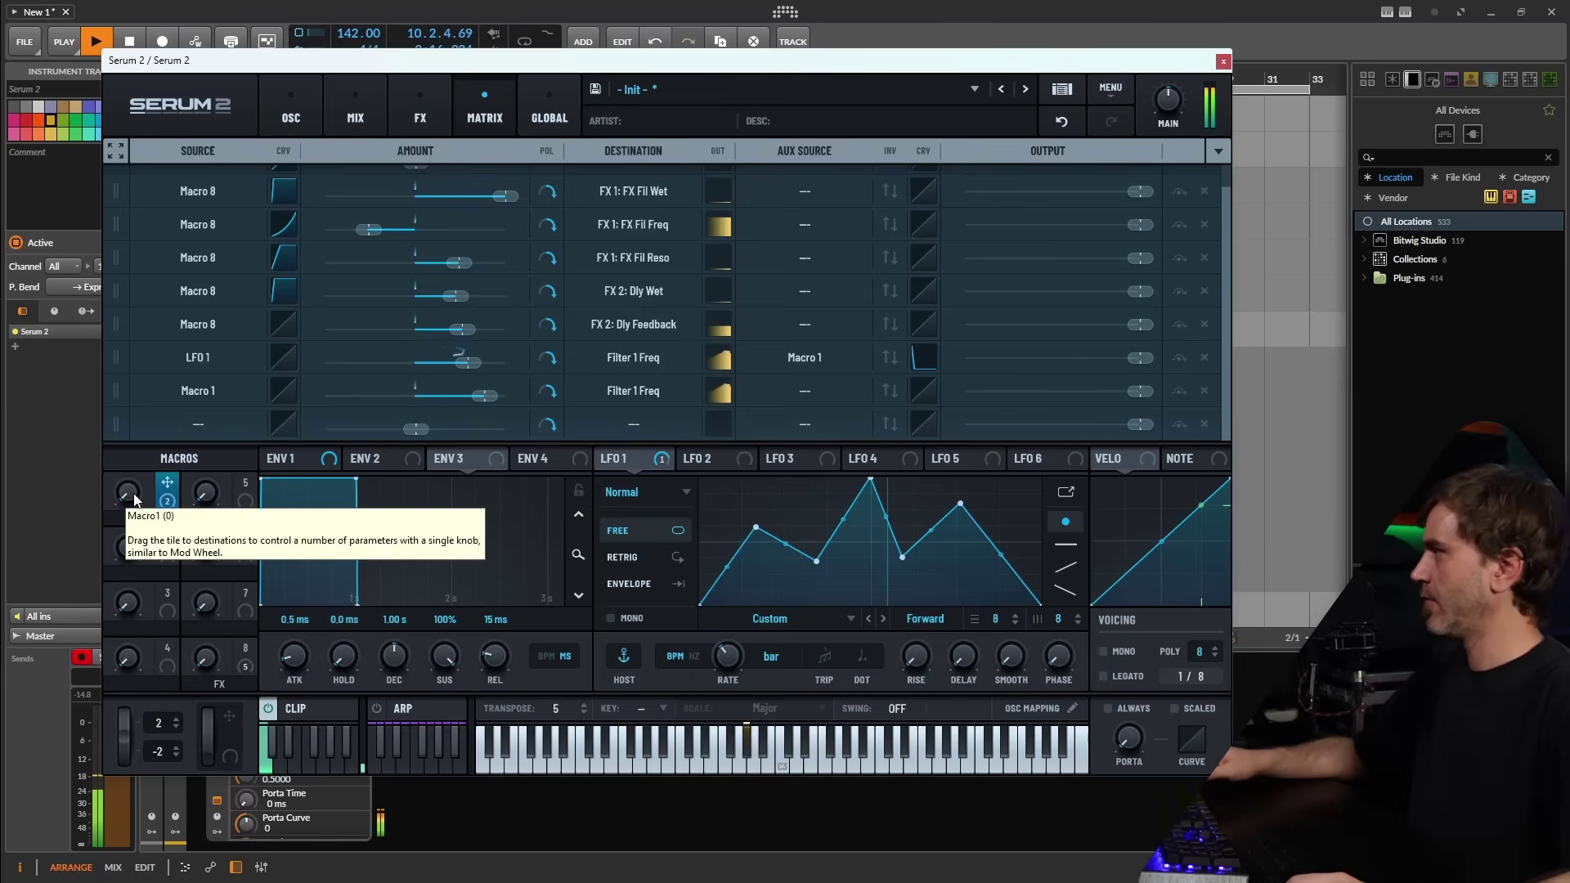
{"action": "left_click_drag", "start_coordinate": [136, 499], "coordinate": [168, 357]}
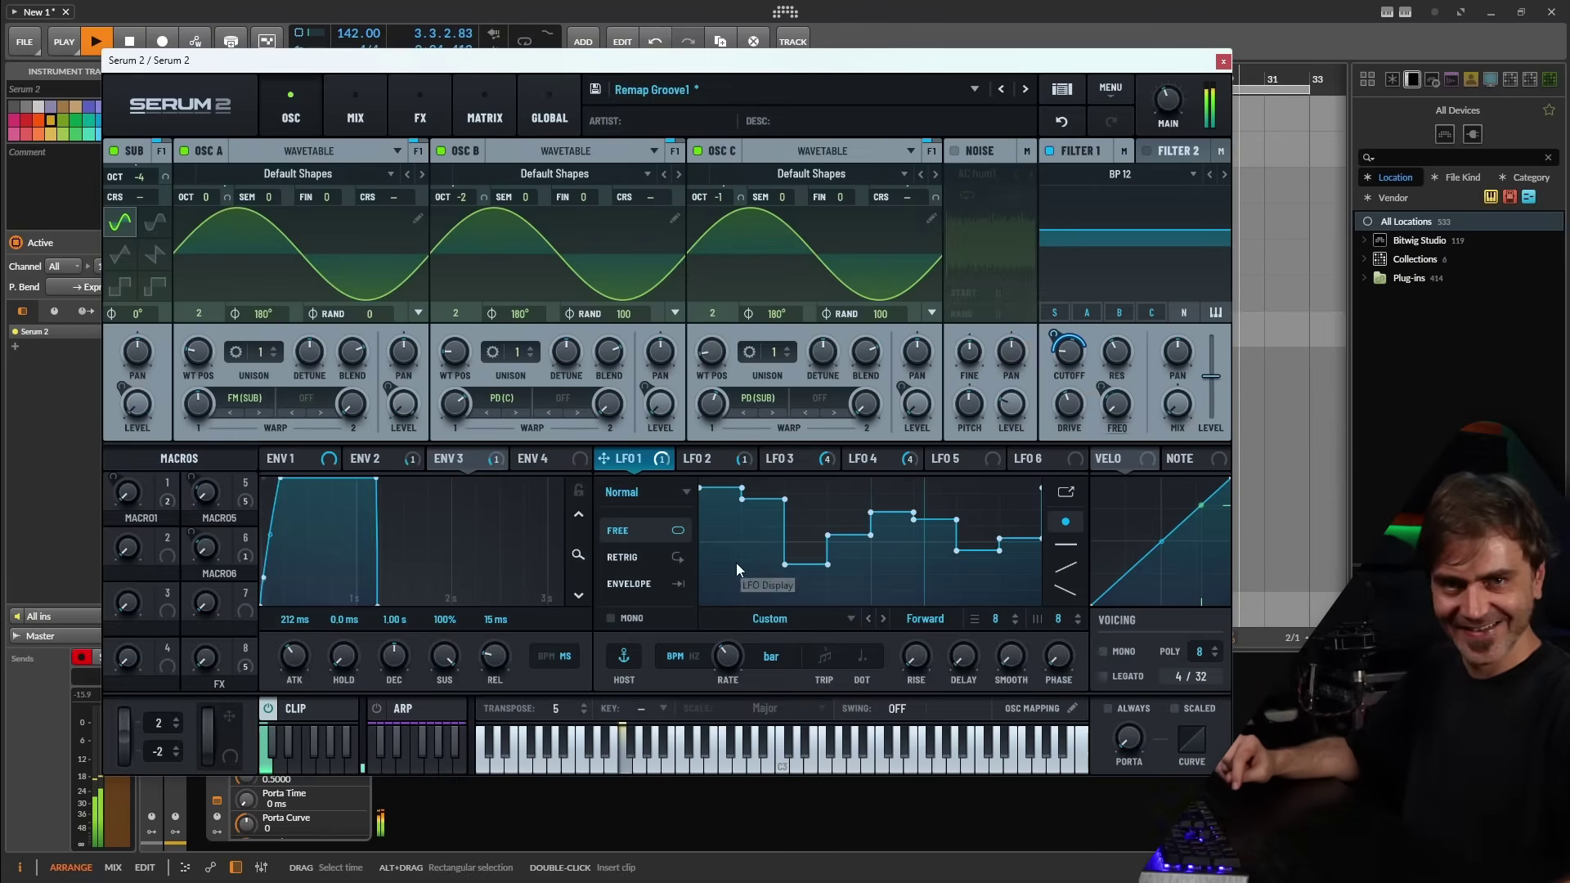
- Start saving the patch as a preset, selecting only the name part of the file name
{"action": "left_click", "coordinate": [595, 89]}
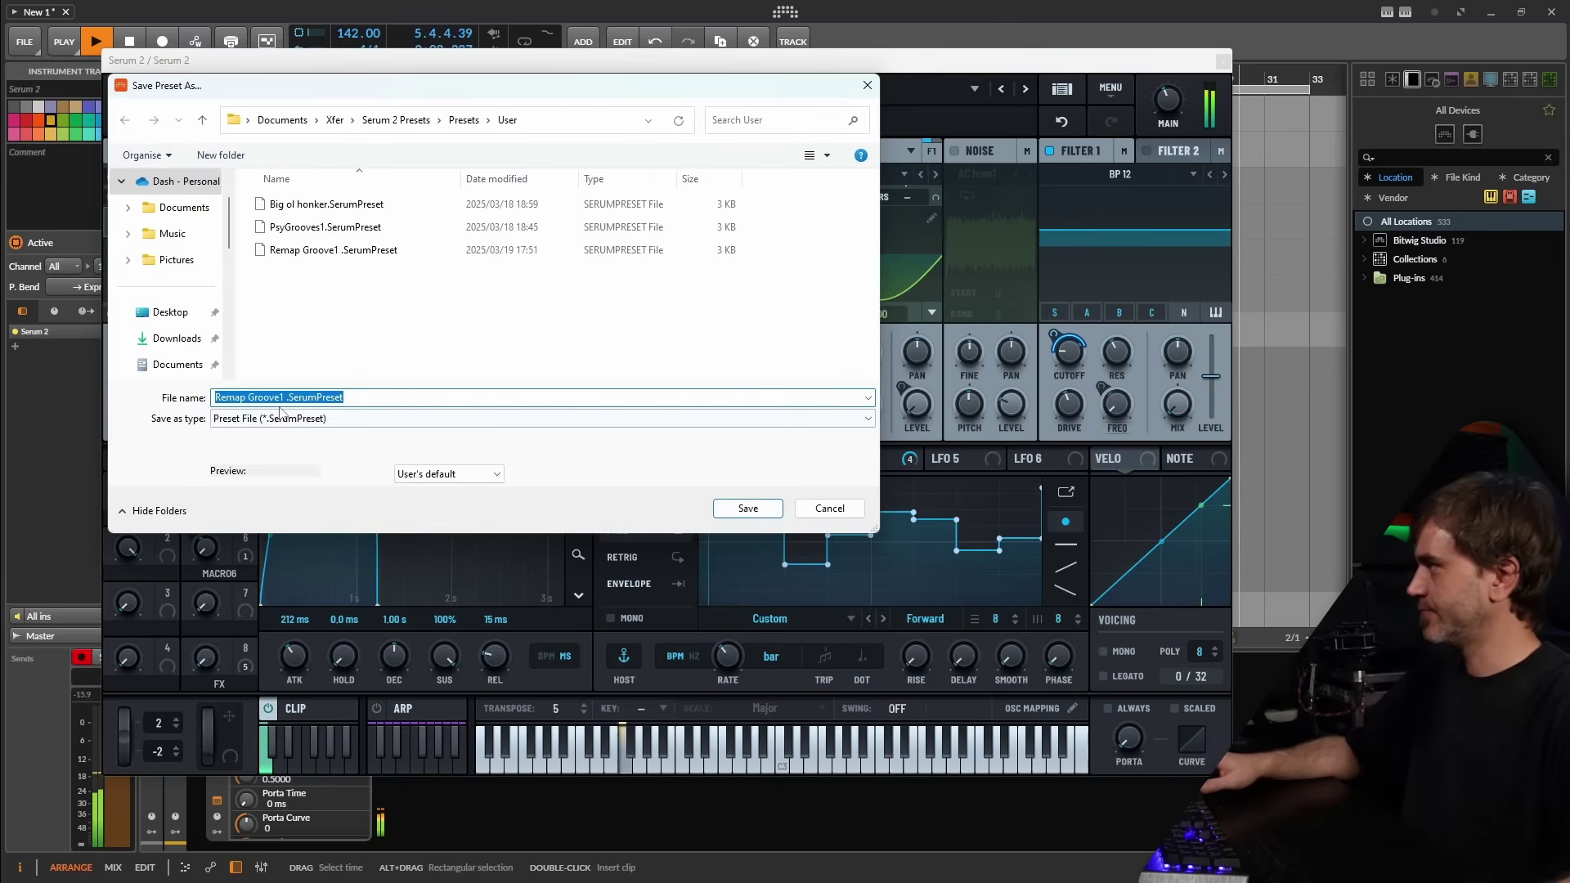
{"action": "key", "text": "Home"}
{"action": "key", "text": "ctrl+shift+Right"}
{"action": "key", "text": "ctrl+shift+Right"}
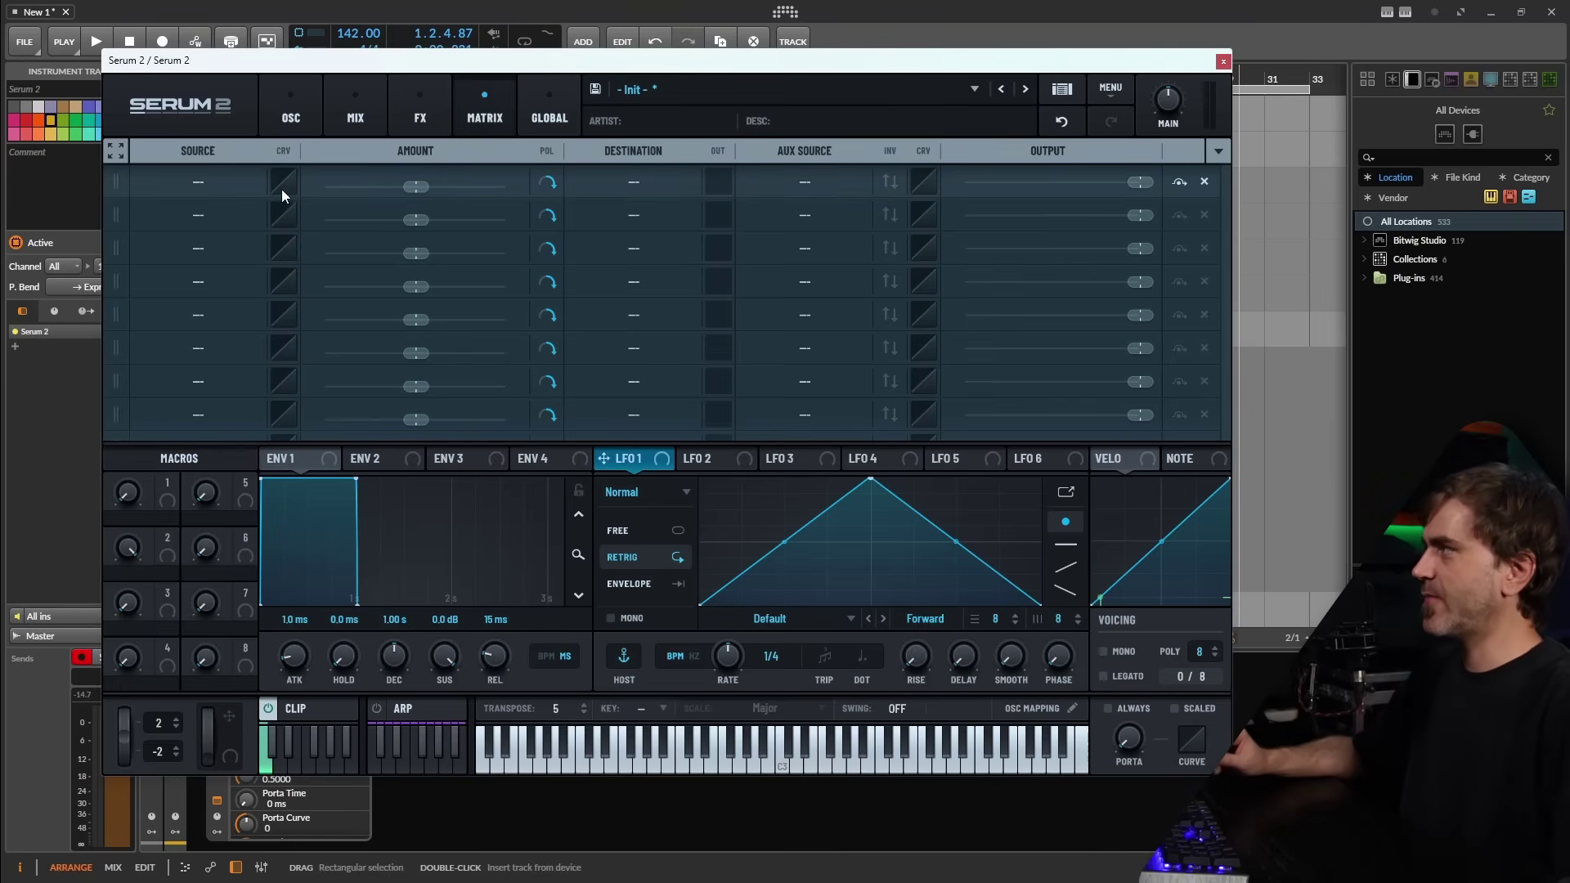
- Make LFO 1 the source of matrix slot 1 and bend its source curve
{"action": "left_click_drag", "start_coordinate": [281, 188], "coordinate": [275, 115]}
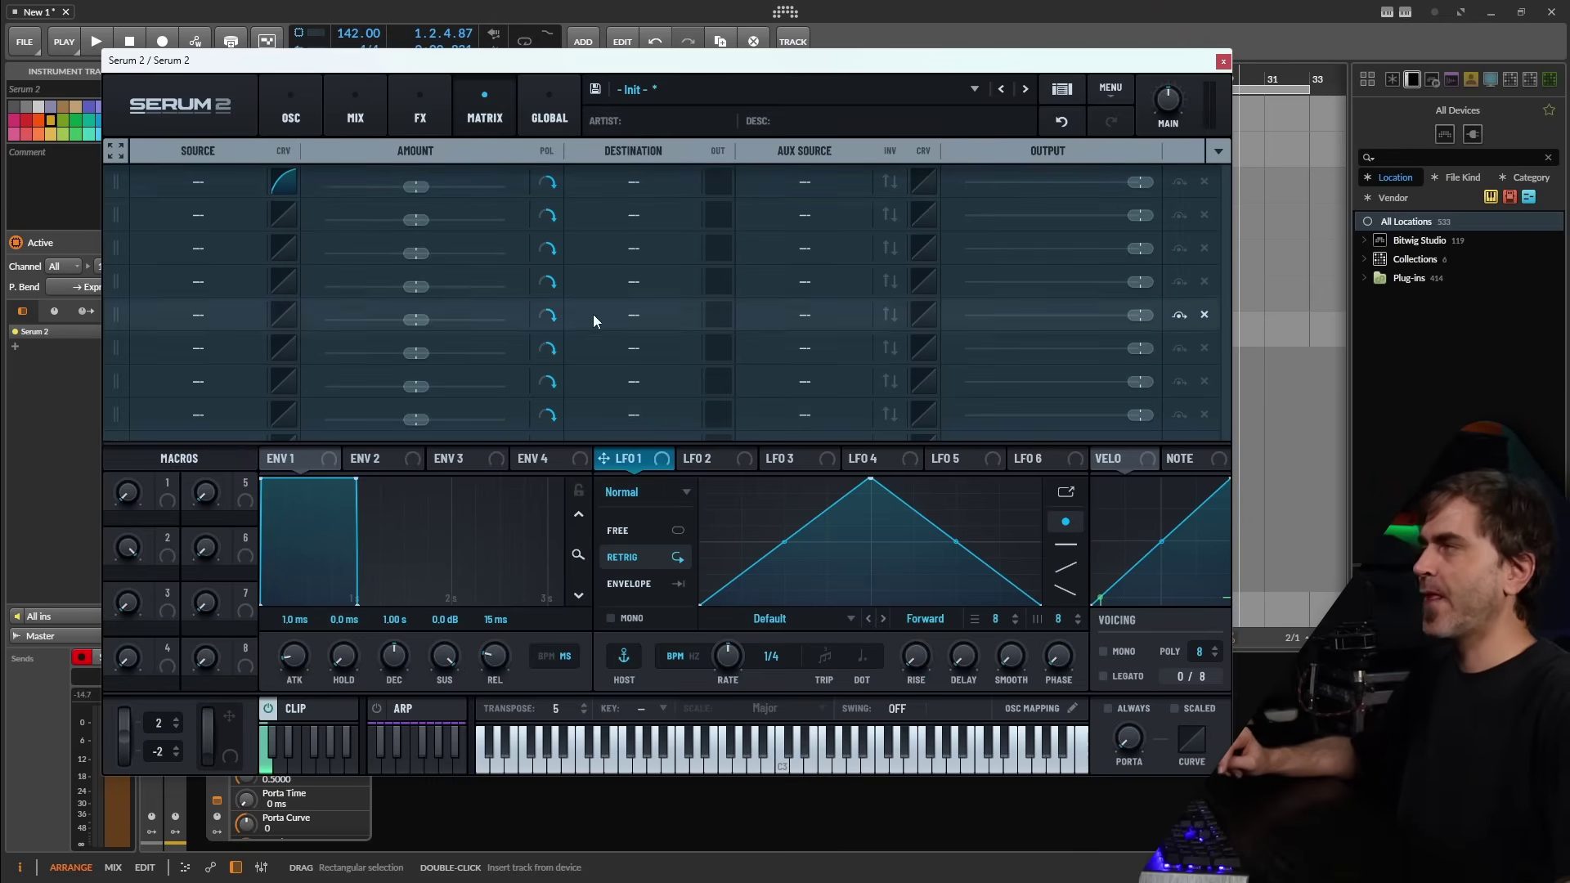
{"action": "left_click_drag", "start_coordinate": [635, 461], "coordinate": [198, 181]}
{"action": "left_click", "coordinate": [282, 181]}
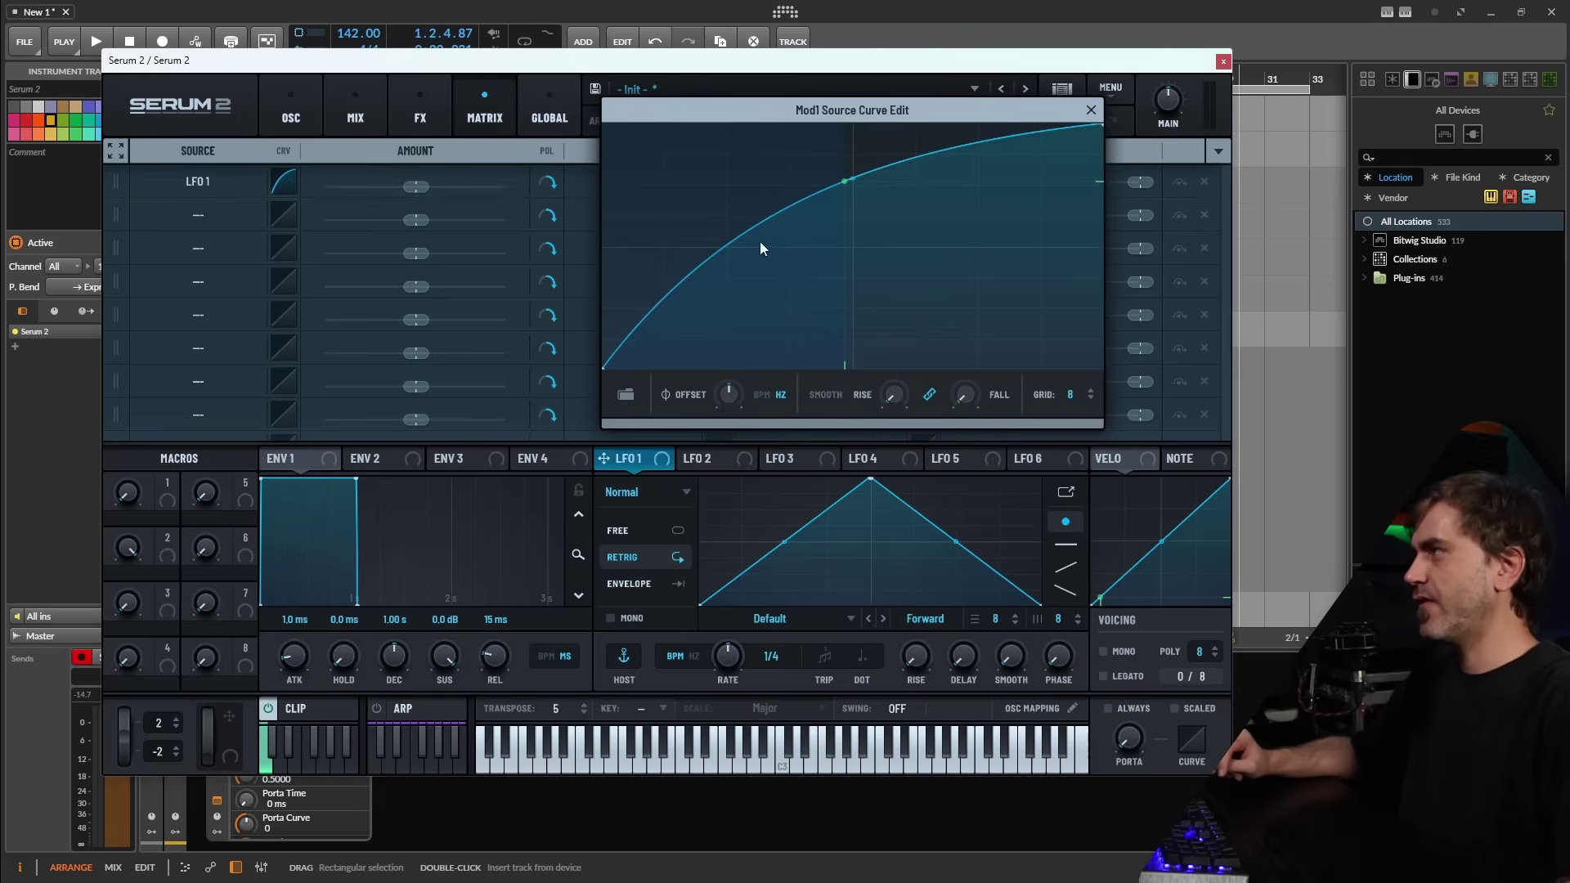
{"action": "left_click_drag", "start_coordinate": [852, 179], "coordinate": [867, 221]}
- Add and raise several nodes on the LFO 1 source curve, then dismiss the editor
{"action": "double_click", "coordinate": [776, 209]}
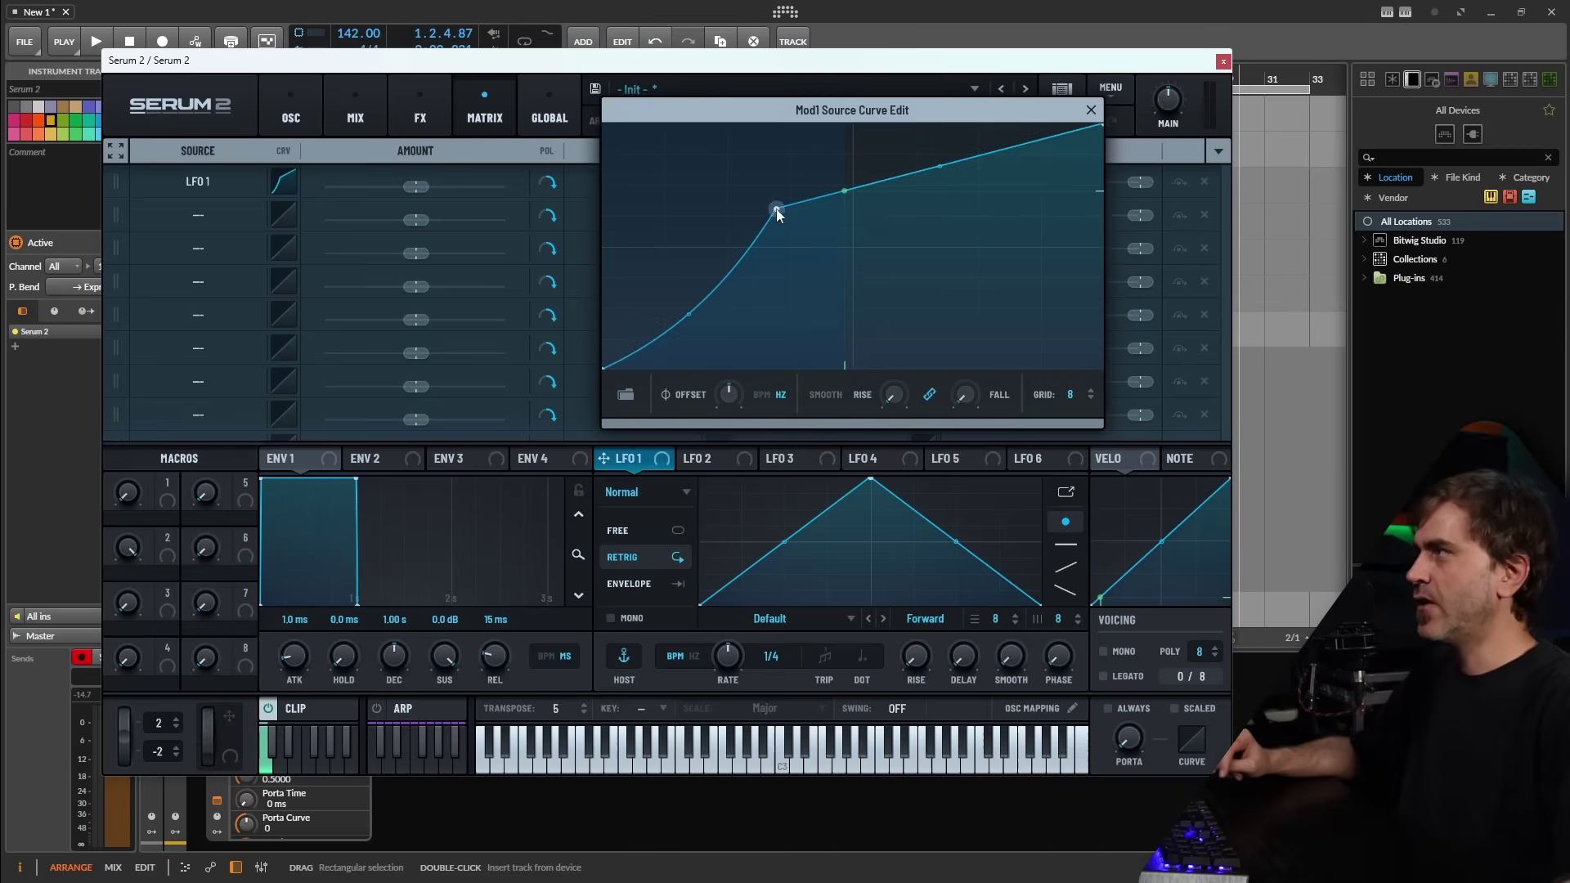
{"action": "double_click", "coordinate": [916, 277]}
{"action": "double_click", "coordinate": [1003, 268]}
{"action": "left_click_drag", "start_coordinate": [1003, 268], "coordinate": [1004, 165]}
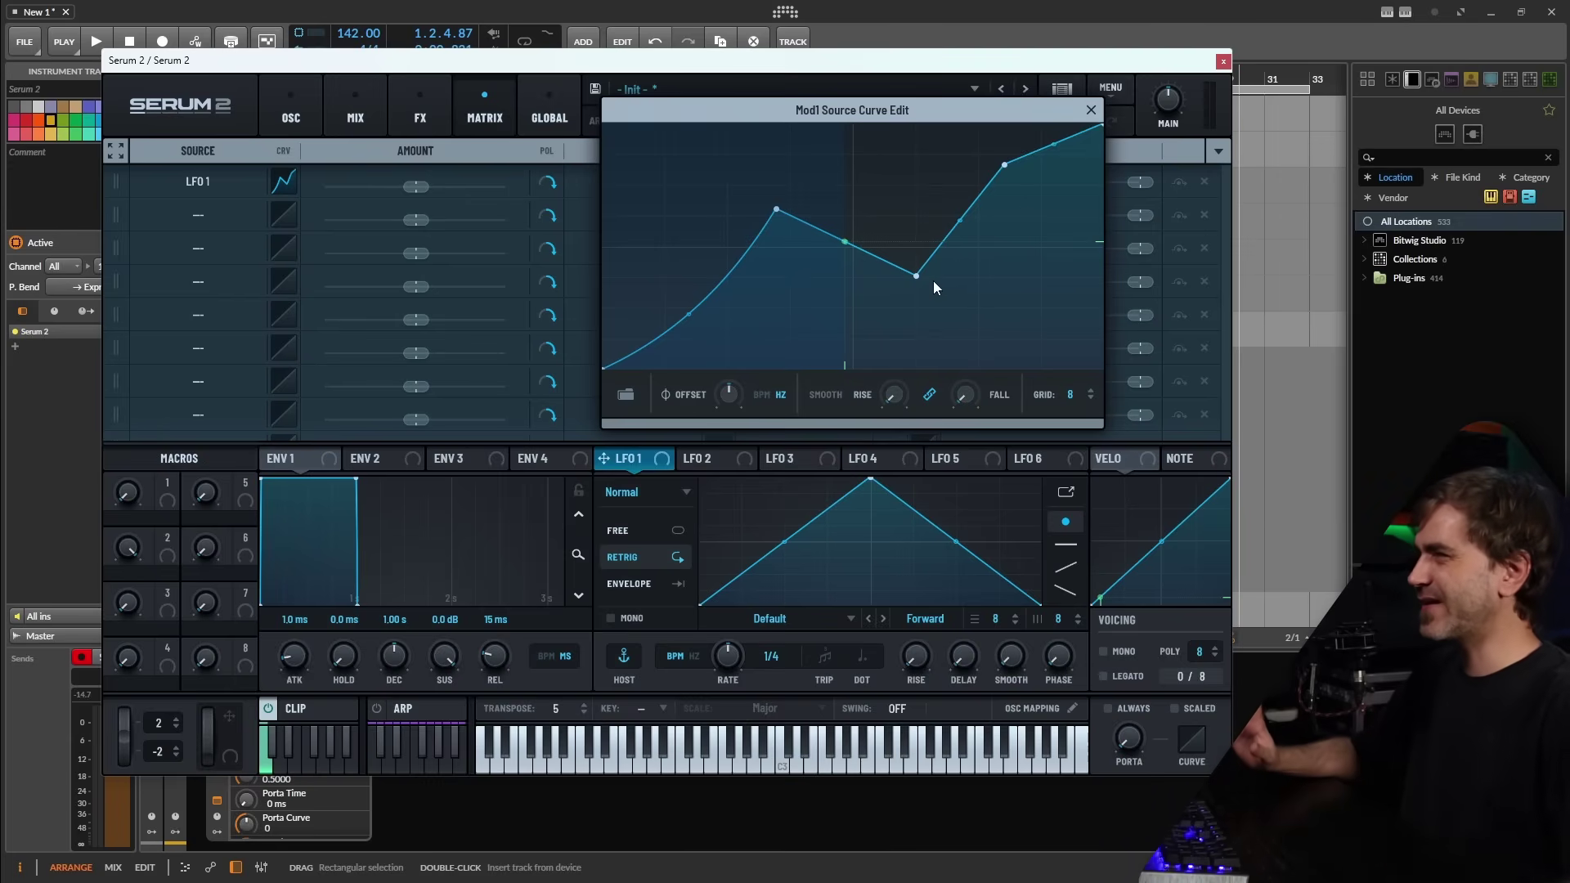
{"action": "left_click_drag", "start_coordinate": [1029, 144], "coordinate": [736, 347]}
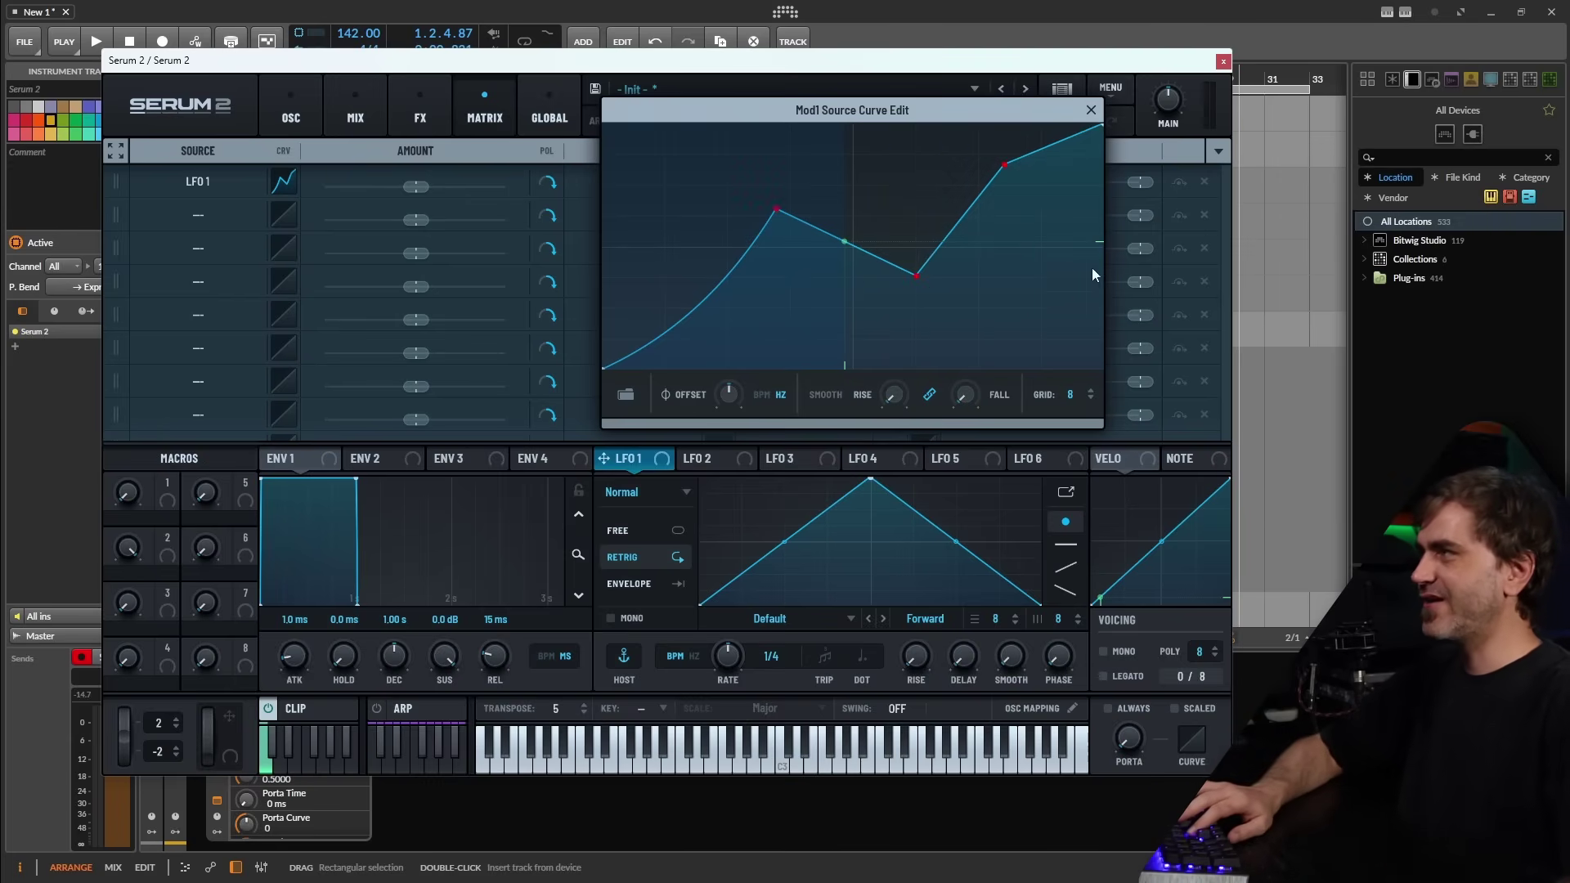
{"action": "right_click", "coordinate": [975, 300]}
{"action": "key", "text": "Escape"}
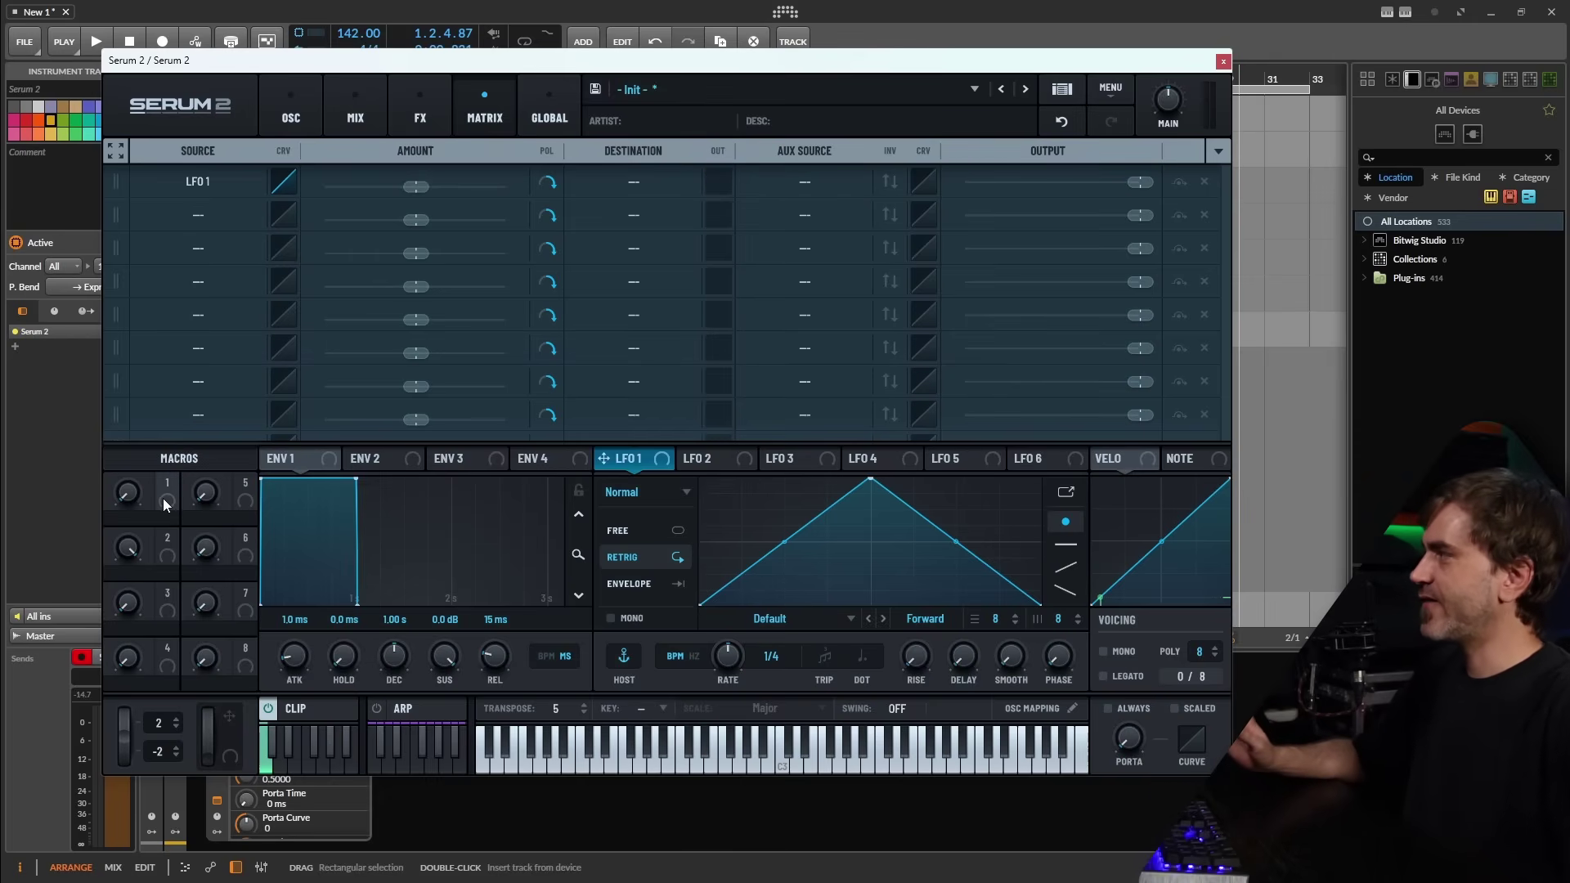
- Make Macro 1 the source of matrix slot 1, then bring up the FX page's Filter
{"action": "left_click_drag", "start_coordinate": [172, 496], "coordinate": [209, 183]}
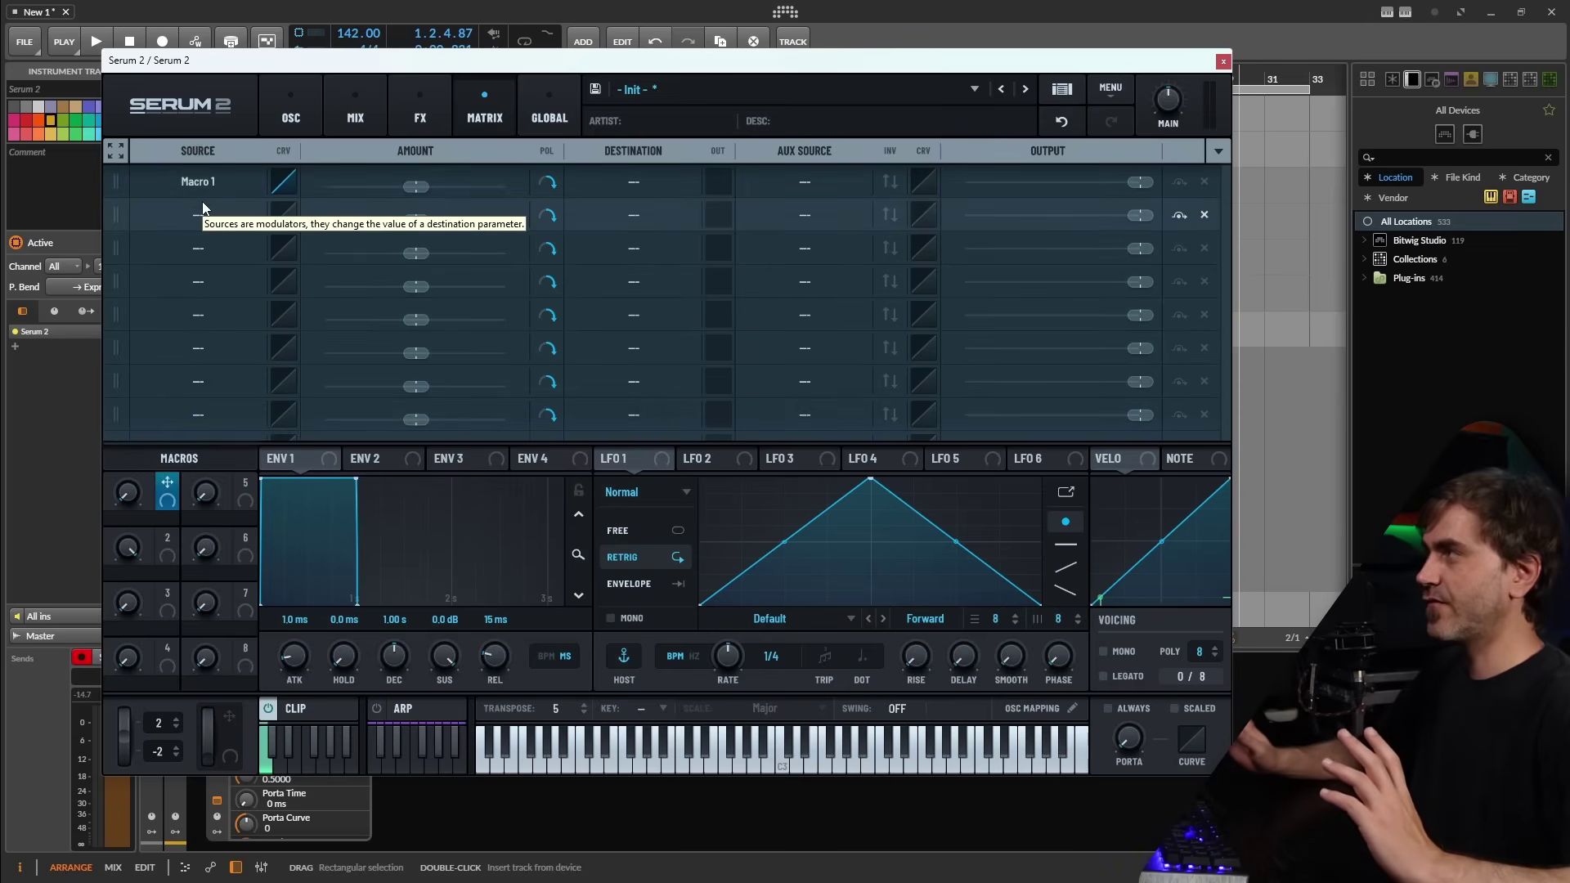
{"action": "left_click", "coordinate": [290, 114]}
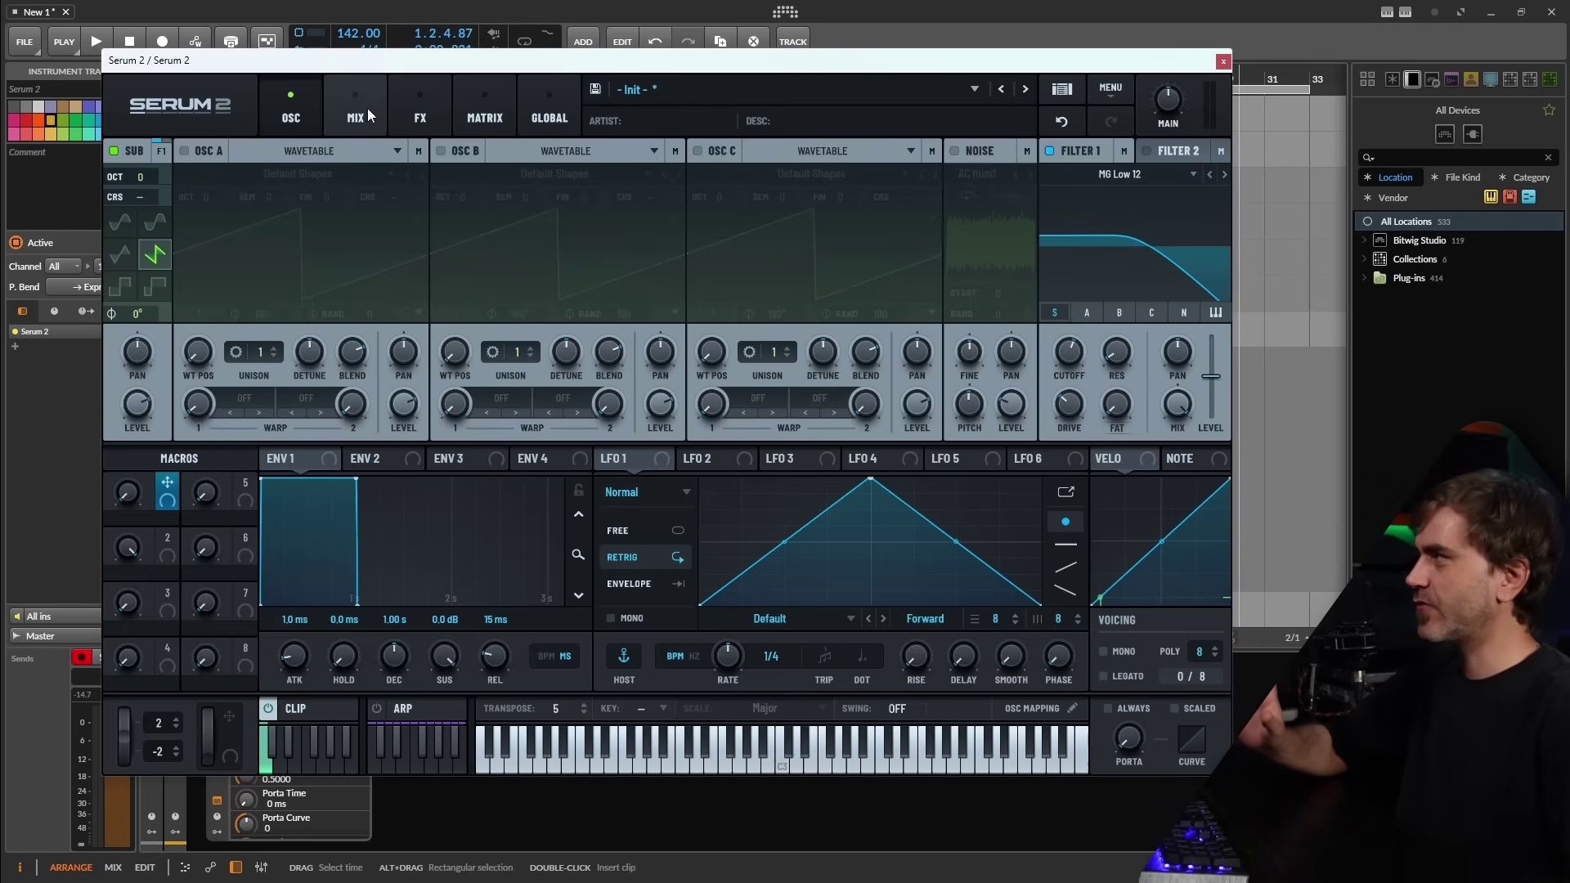
{"action": "left_click", "coordinate": [426, 100]}
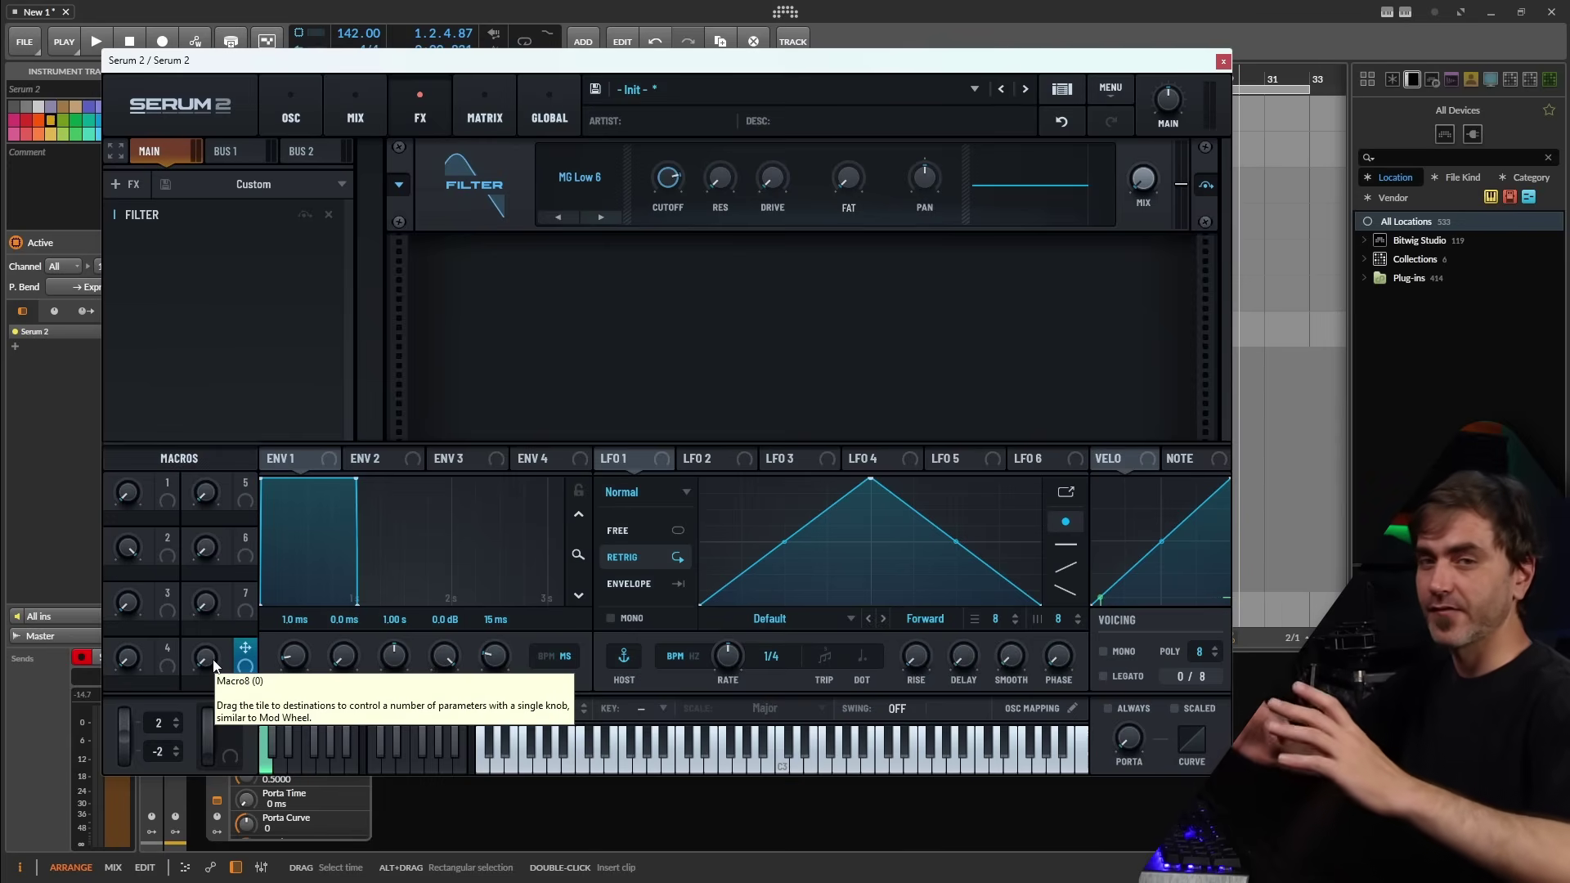
- Route Macro 8 to the Filter's mix, frequency and resonance, with Macro 8 at 100
{"action": "left_click_drag", "start_coordinate": [245, 650], "coordinate": [619, 219]}
{"action": "left_click_drag", "start_coordinate": [231, 630], "coordinate": [248, 462]}
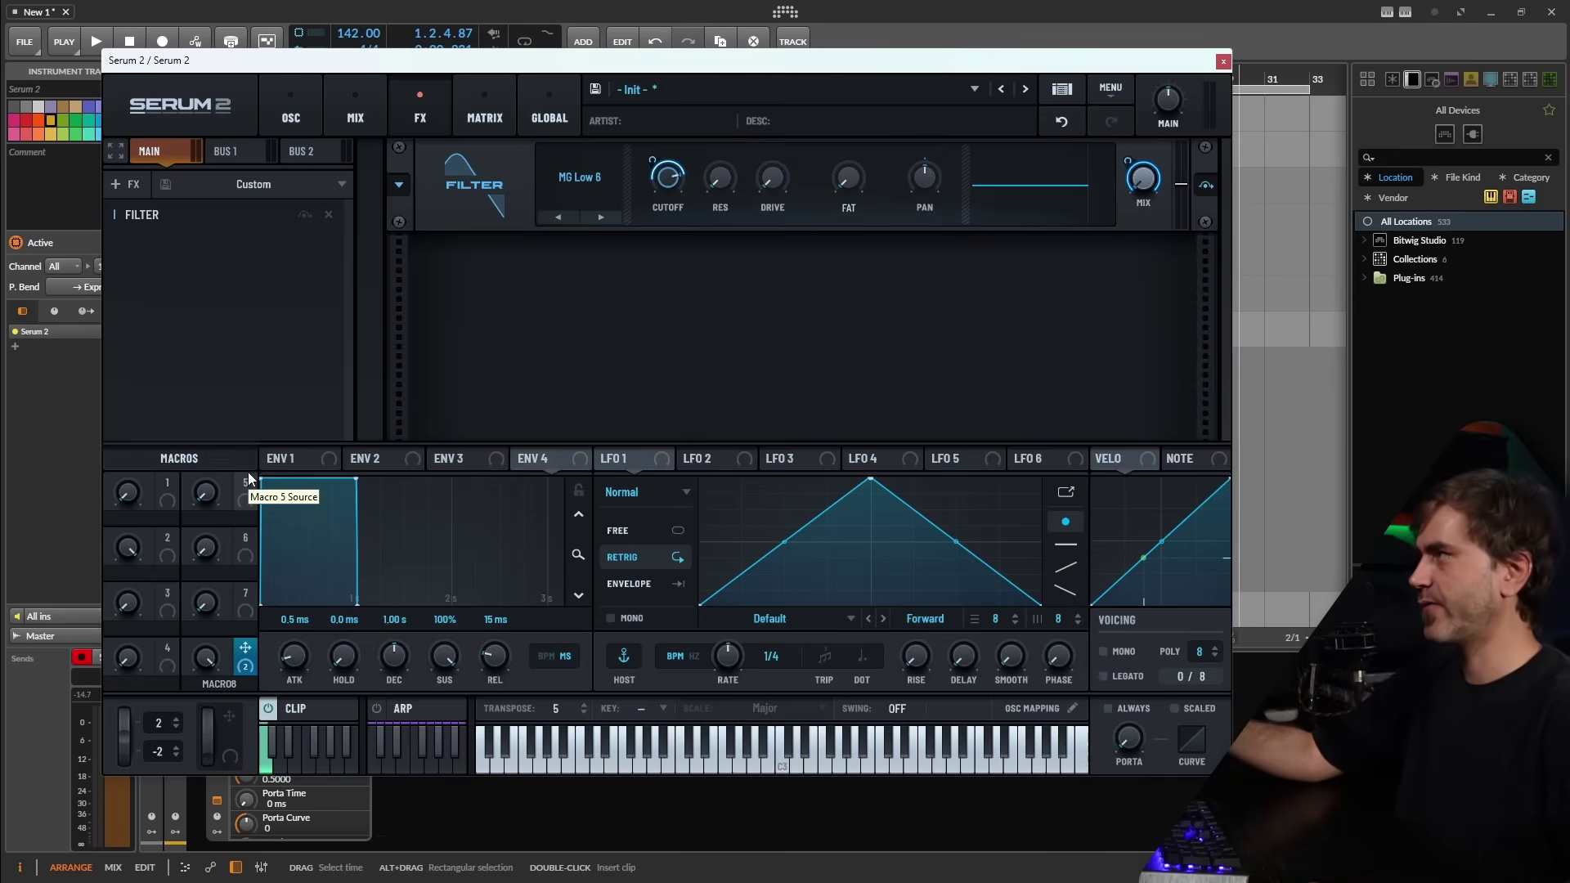
{"action": "left_click_drag", "start_coordinate": [247, 464], "coordinate": [716, 174]}
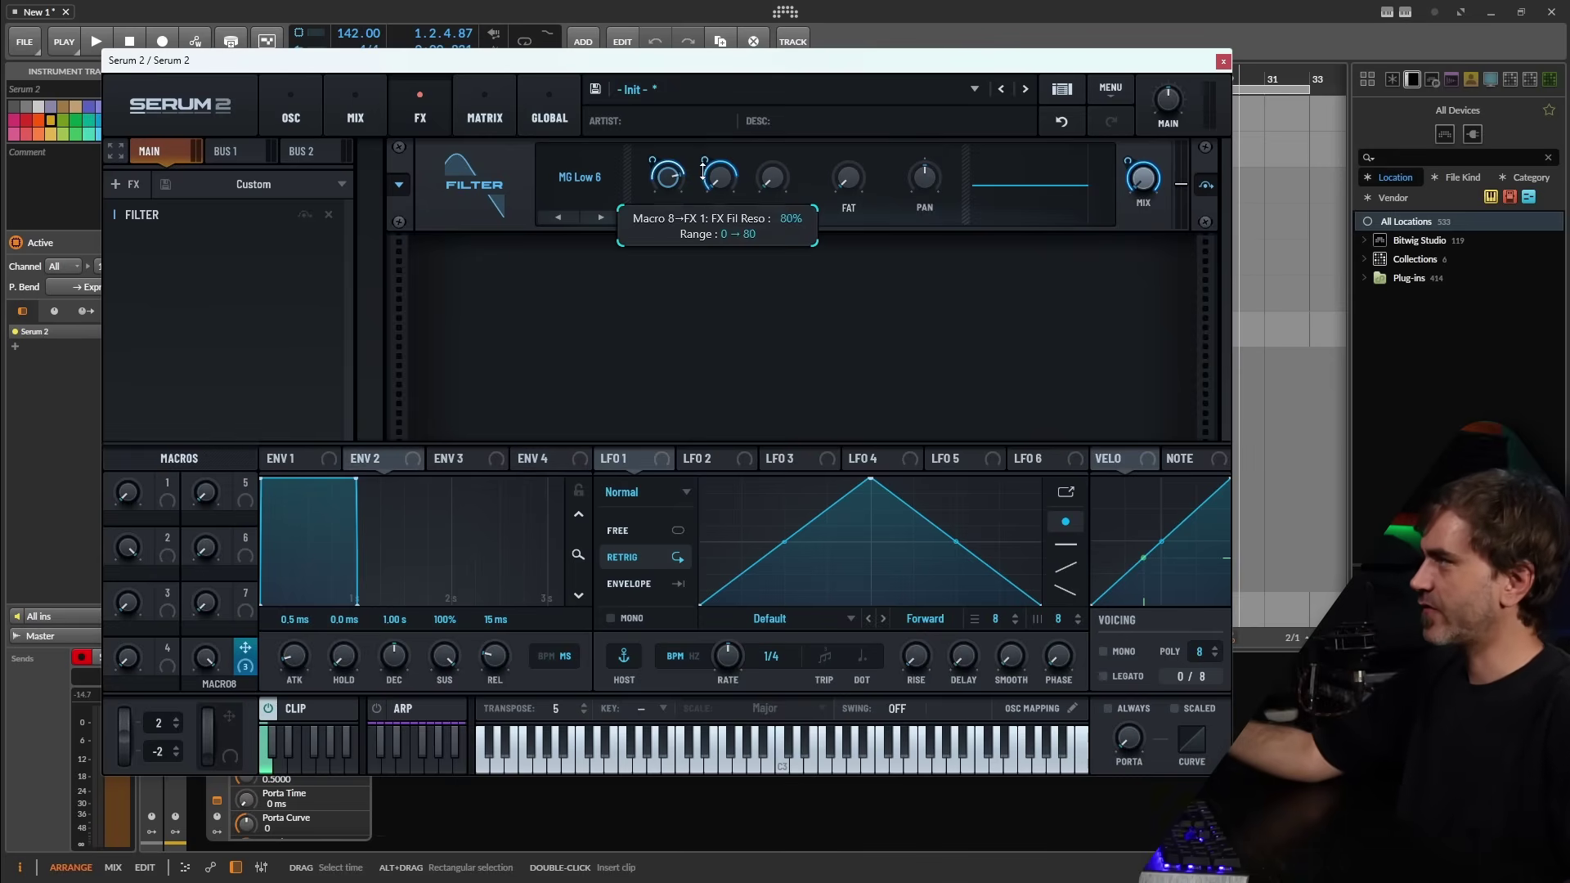
{"action": "left_click", "coordinate": [470, 102]}
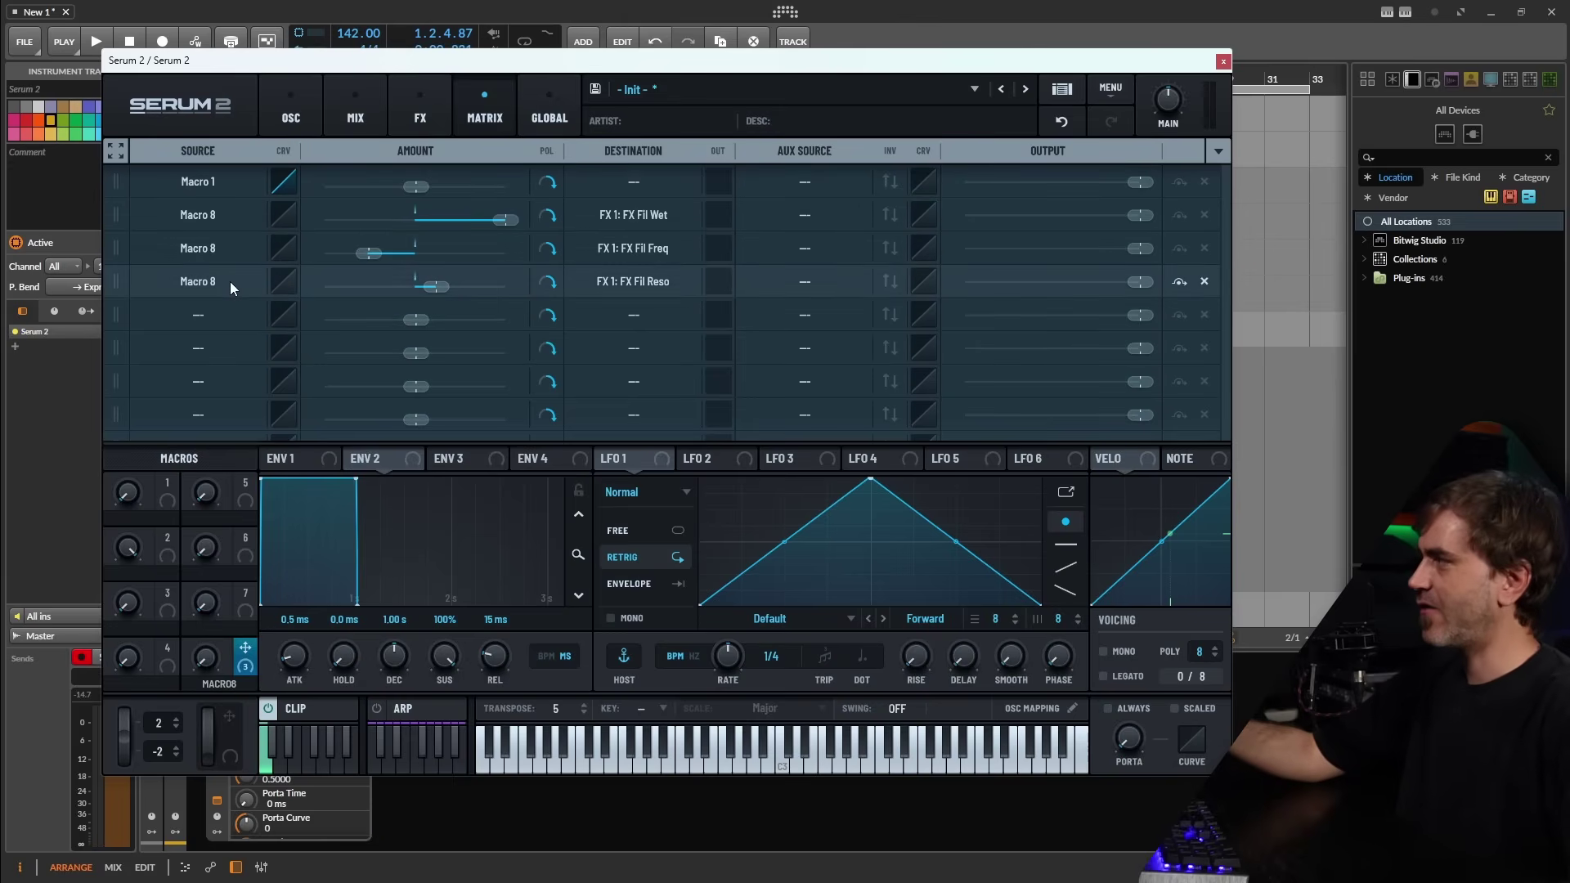
- Reshape slot 2's Macro 8 Fil Wet source curve into a steep early rise
{"action": "left_click", "coordinate": [283, 215]}
{"action": "double_click", "coordinate": [677, 227]}
{"action": "left_click_drag", "start_coordinate": [677, 227], "coordinate": [644, 124]}
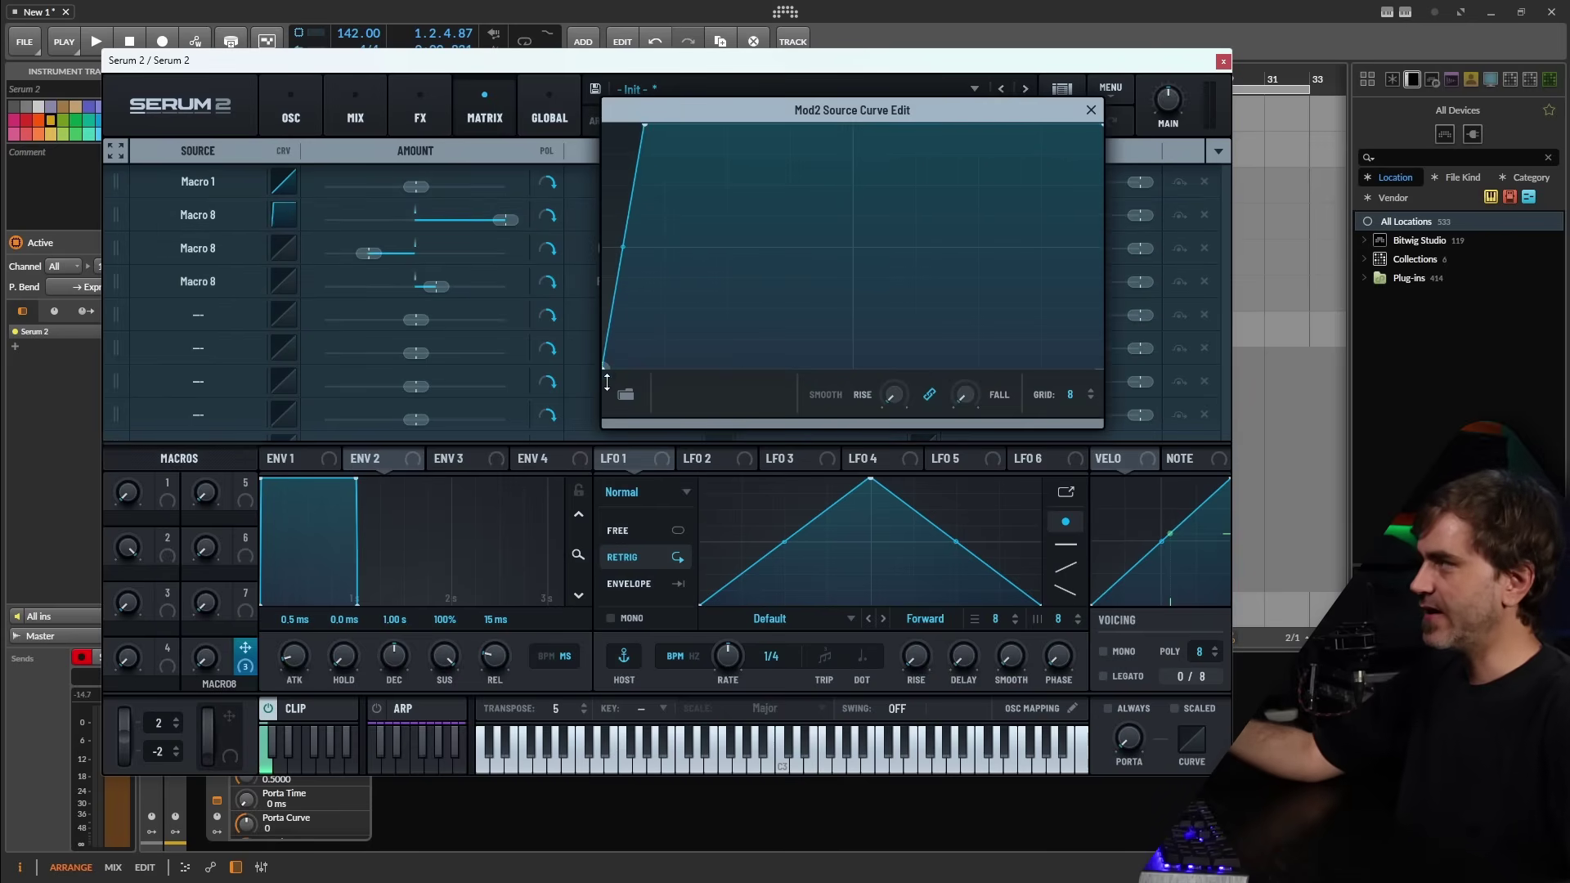
{"action": "mouse_move", "coordinate": [648, 126]}
{"action": "left_mouse_down"}
{"action": "mouse_move", "coordinate": [606, 224]}
{"action": "mouse_move", "coordinate": [628, 106]}
{"action": "left_mouse_up"}
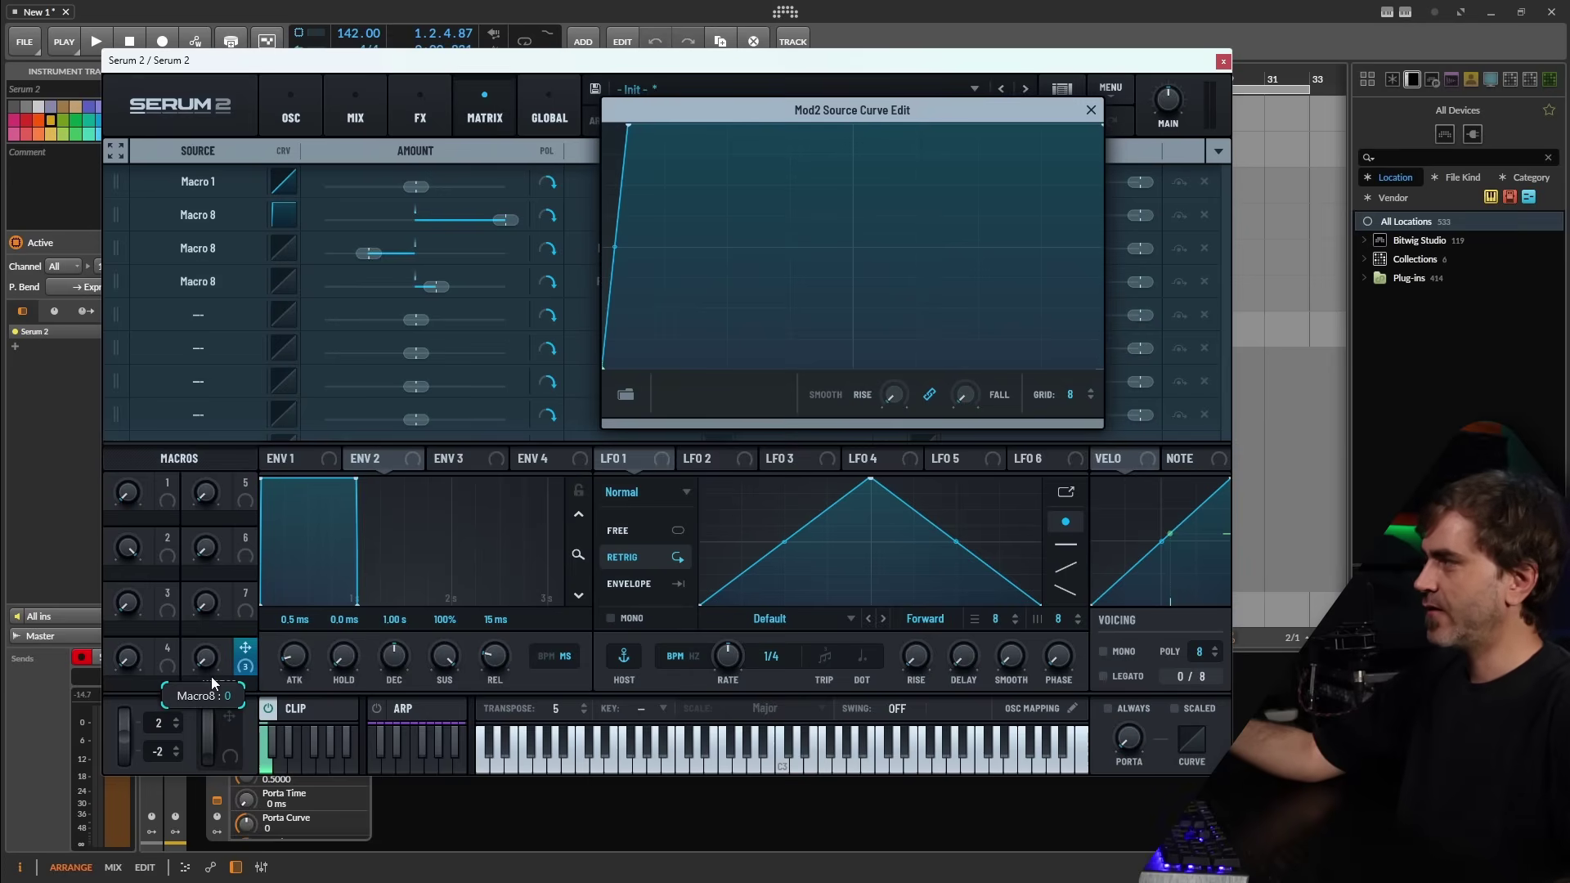
- Test the new curve by moving Macro 8, then return Macro 8 to 0
{"action": "left_click_drag", "start_coordinate": [209, 656], "coordinate": [208, 652]}
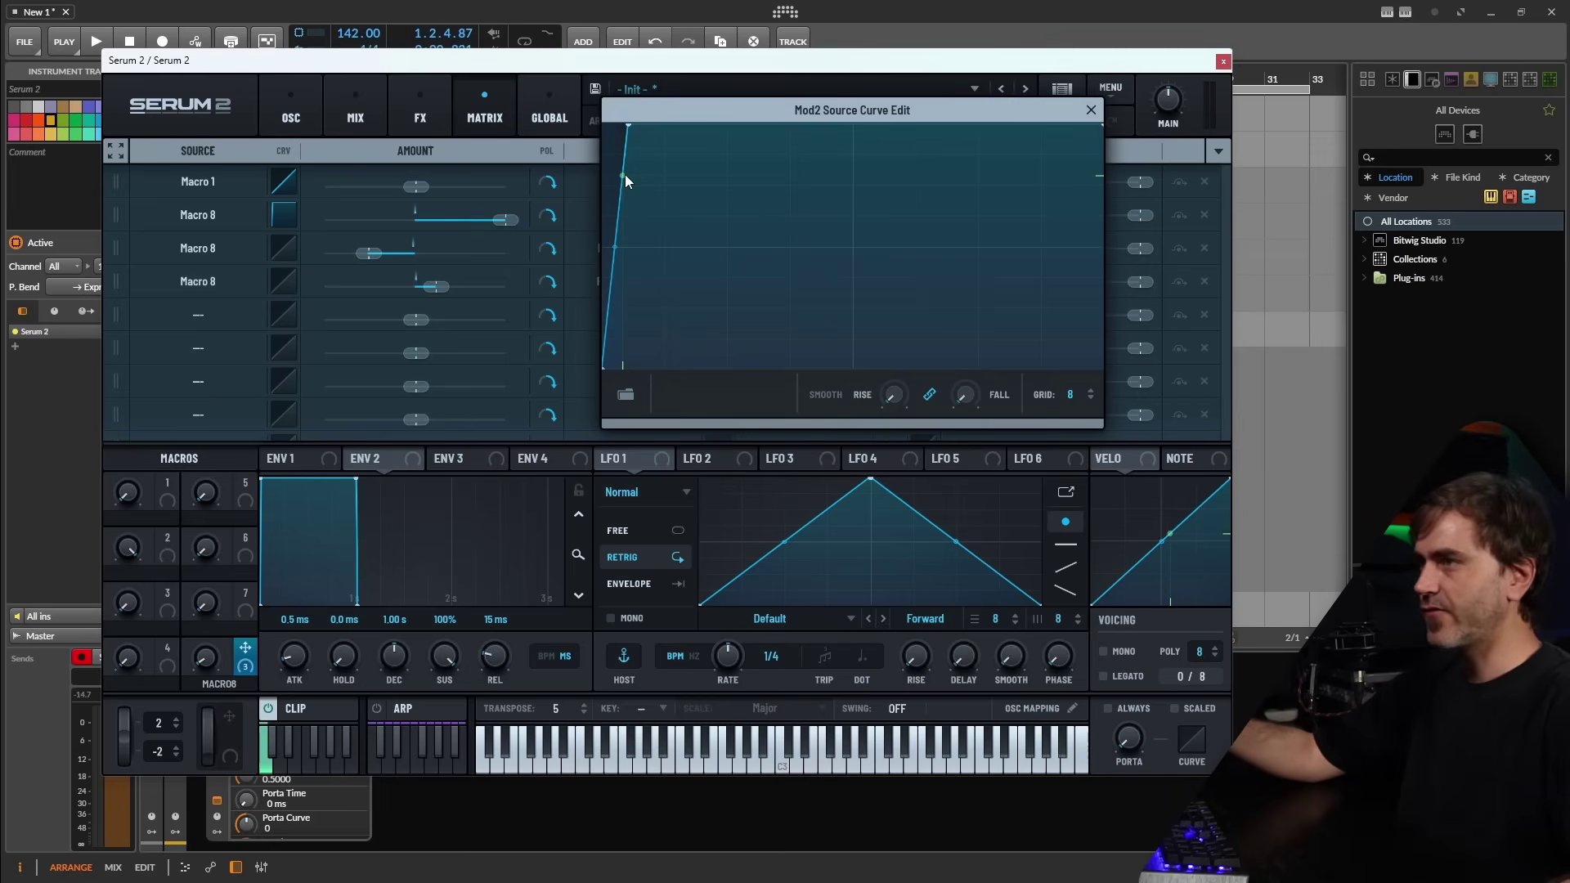
{"action": "key", "text": "ctrl+z"}
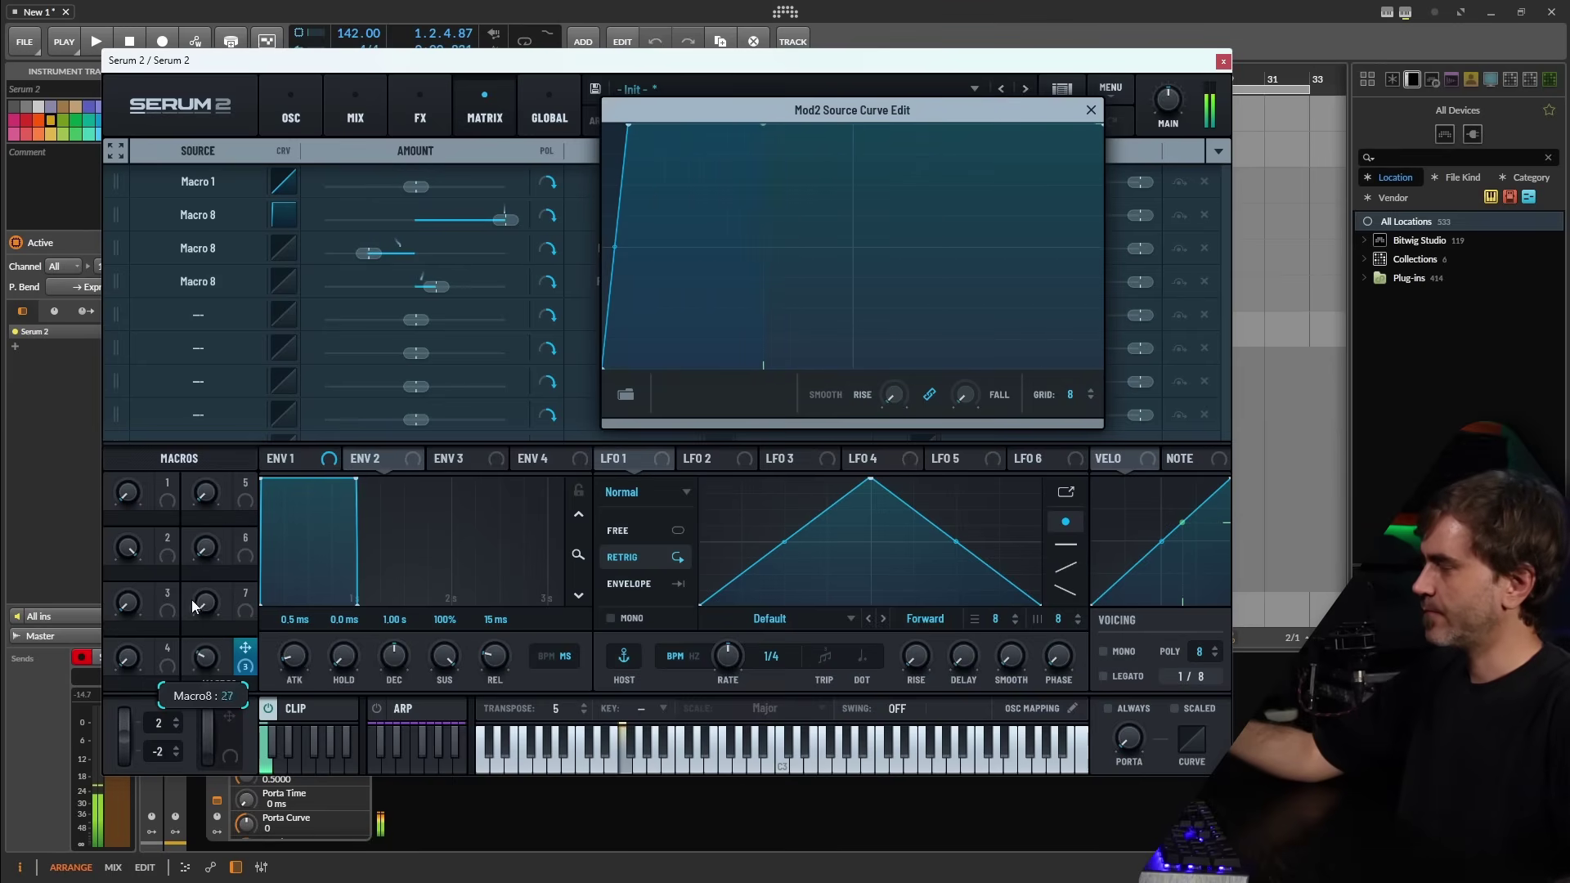
{"action": "left_click_drag", "start_coordinate": [189, 602], "coordinate": [213, 663]}
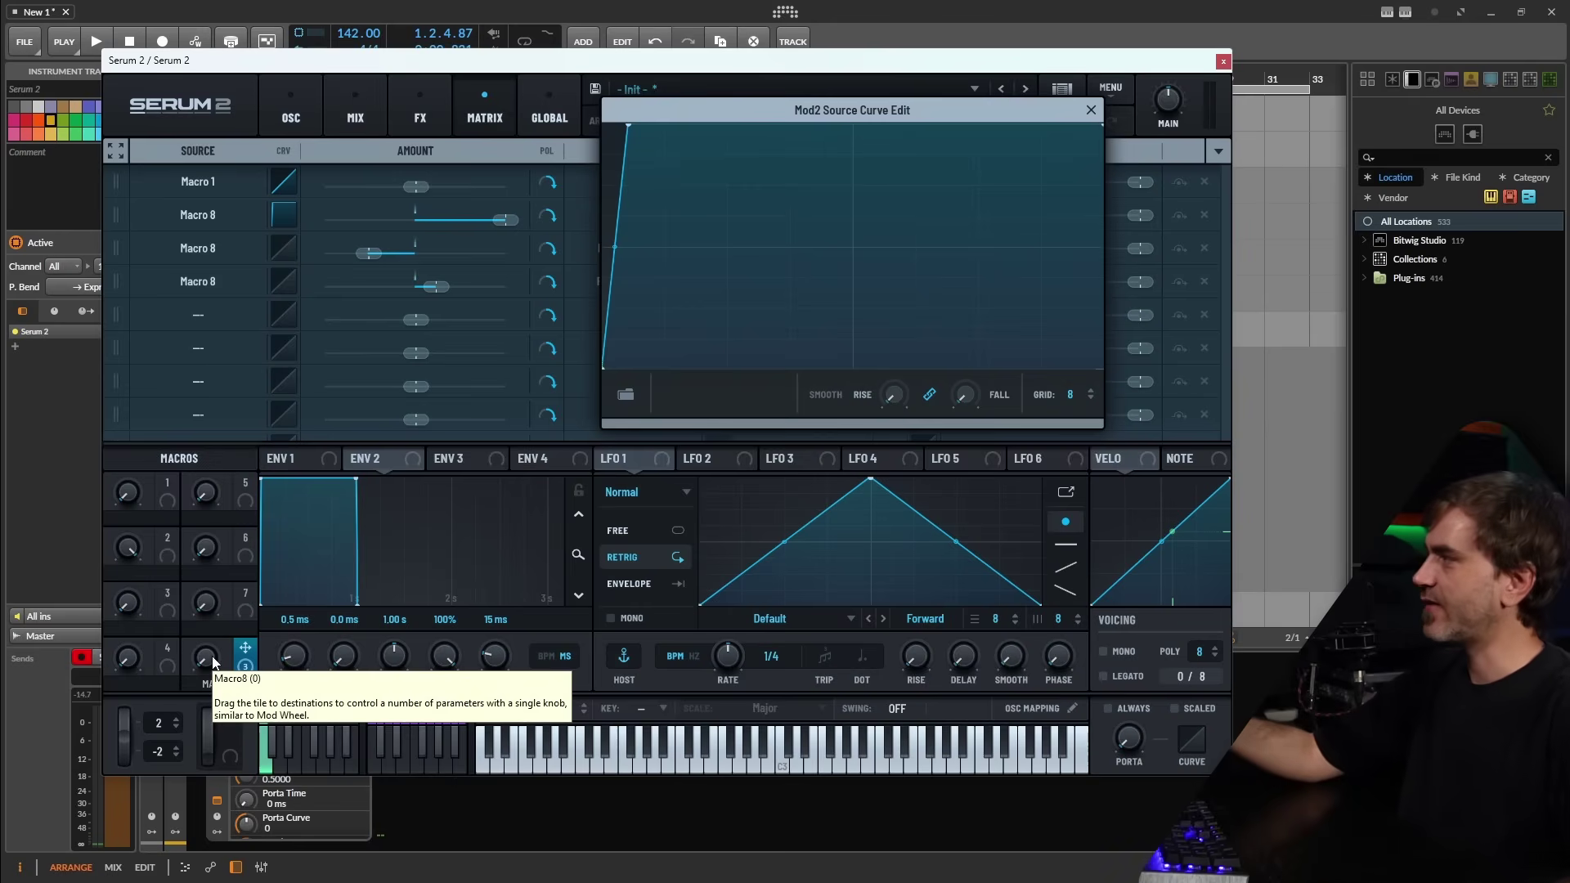
{"action": "left_click", "coordinate": [204, 664]}
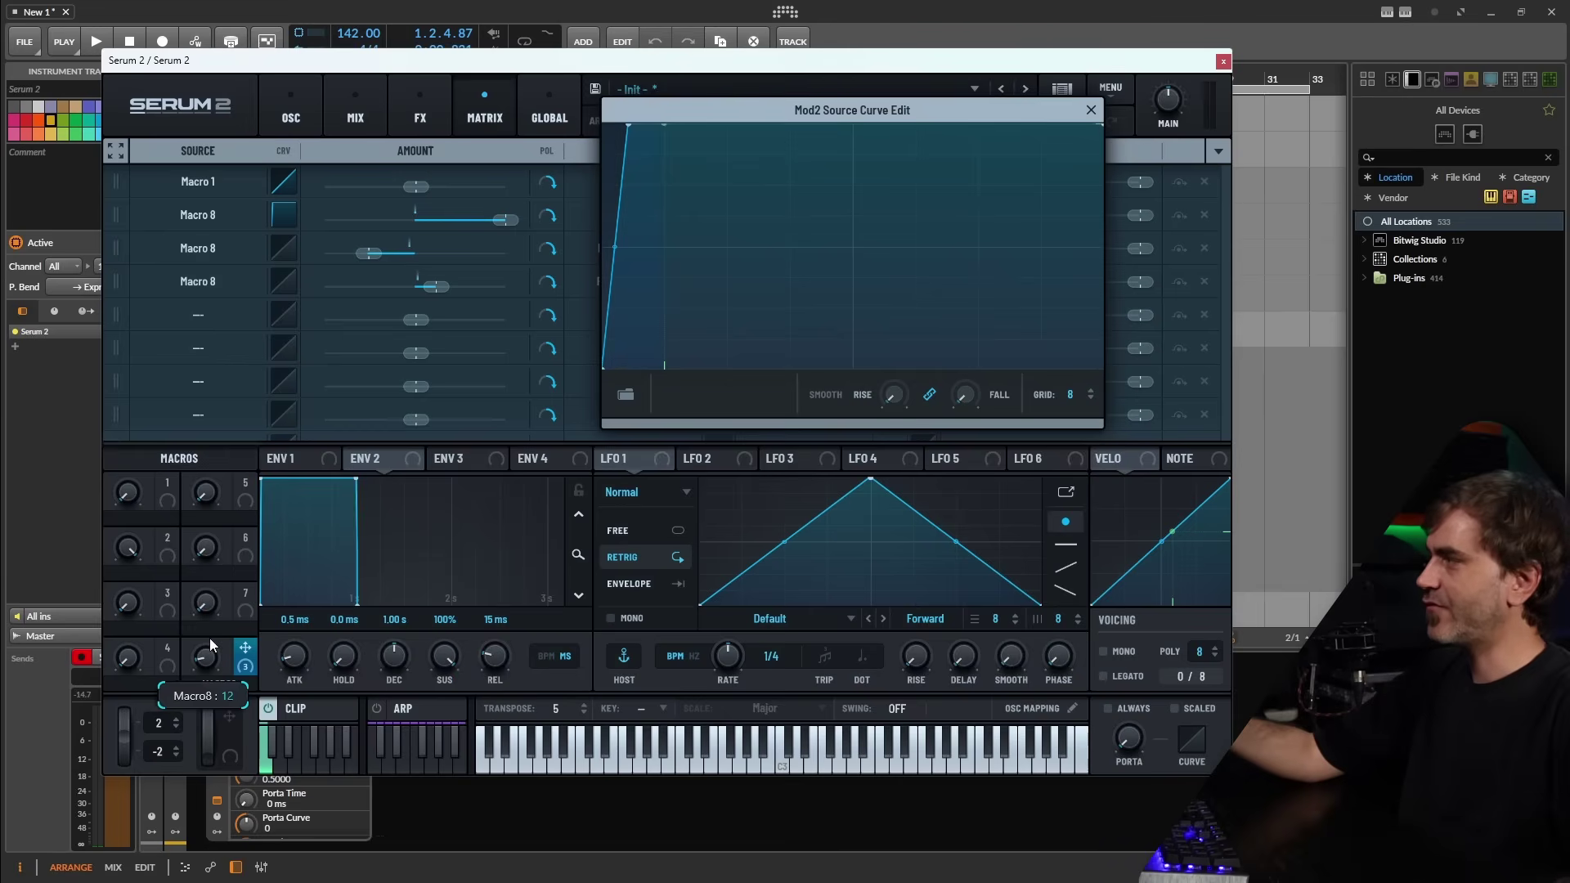
{"action": "left_click_drag", "start_coordinate": [209, 638], "coordinate": [210, 638]}
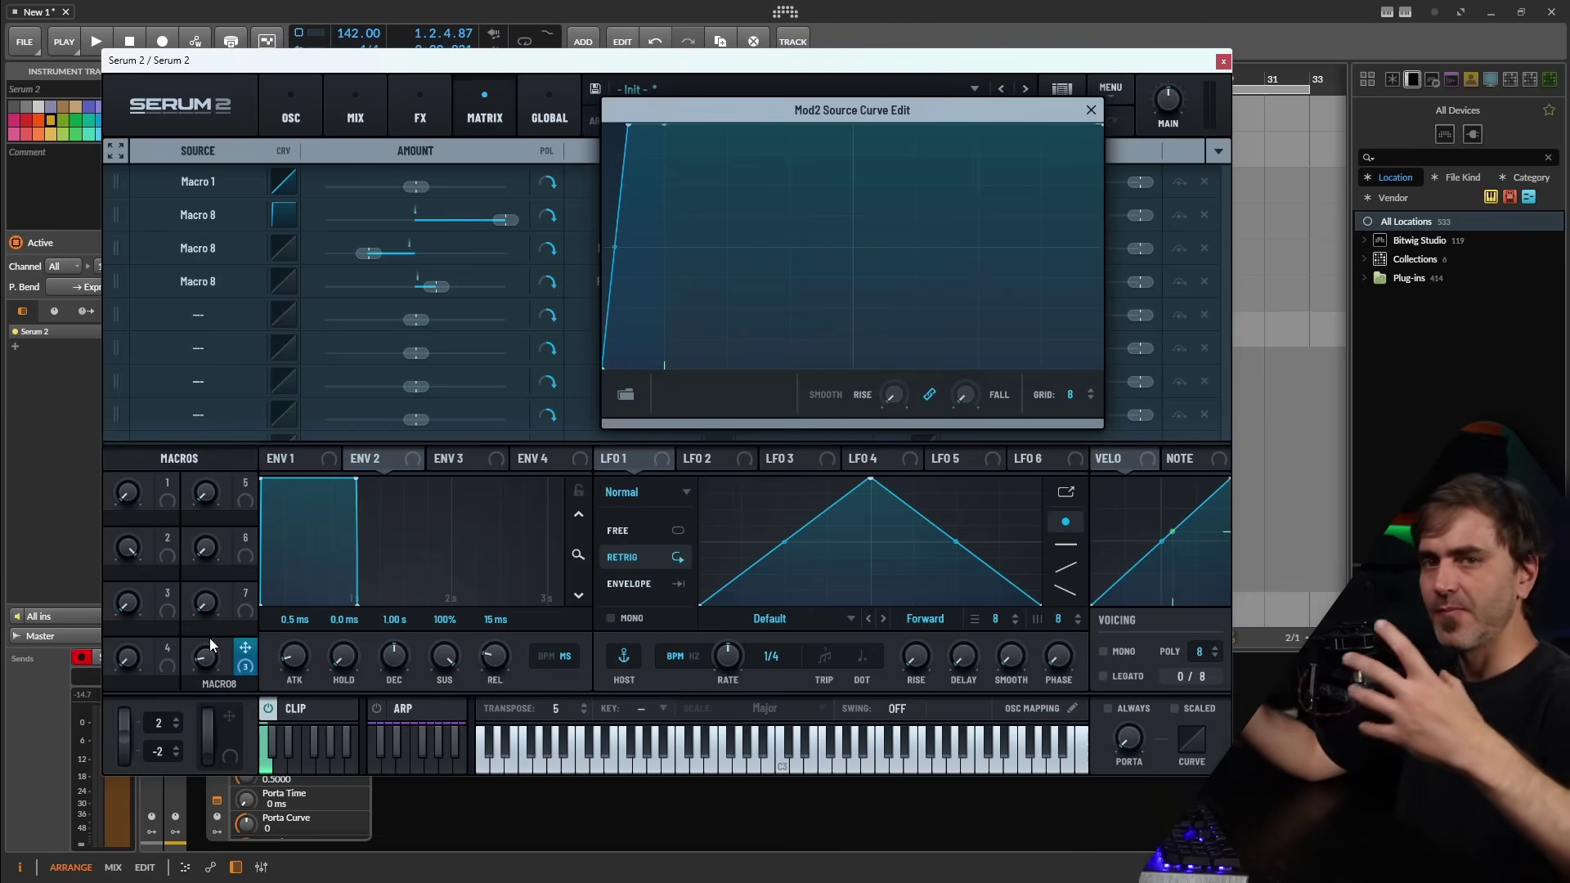
{"action": "left_click_drag", "start_coordinate": [204, 641], "coordinate": [199, 710]}
{"action": "left_click", "coordinate": [420, 110]}
{"action": "left_click", "coordinate": [486, 100]}
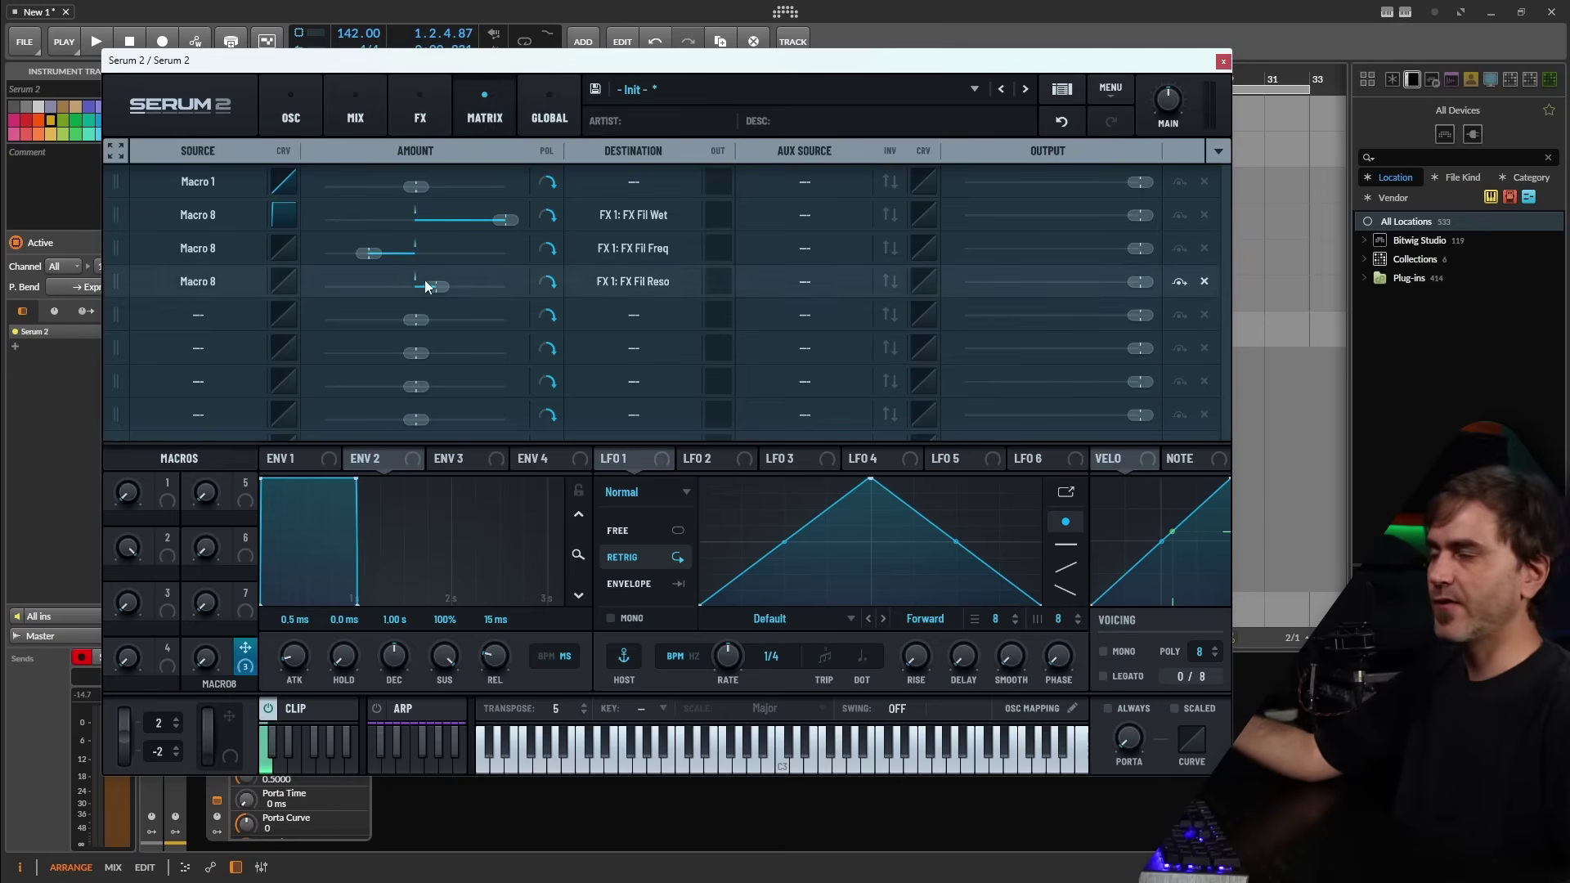
- Soften the Fil Reso curve and bend the Fil Freq curve into an exponential shape
{"action": "left_click", "coordinate": [282, 281]}
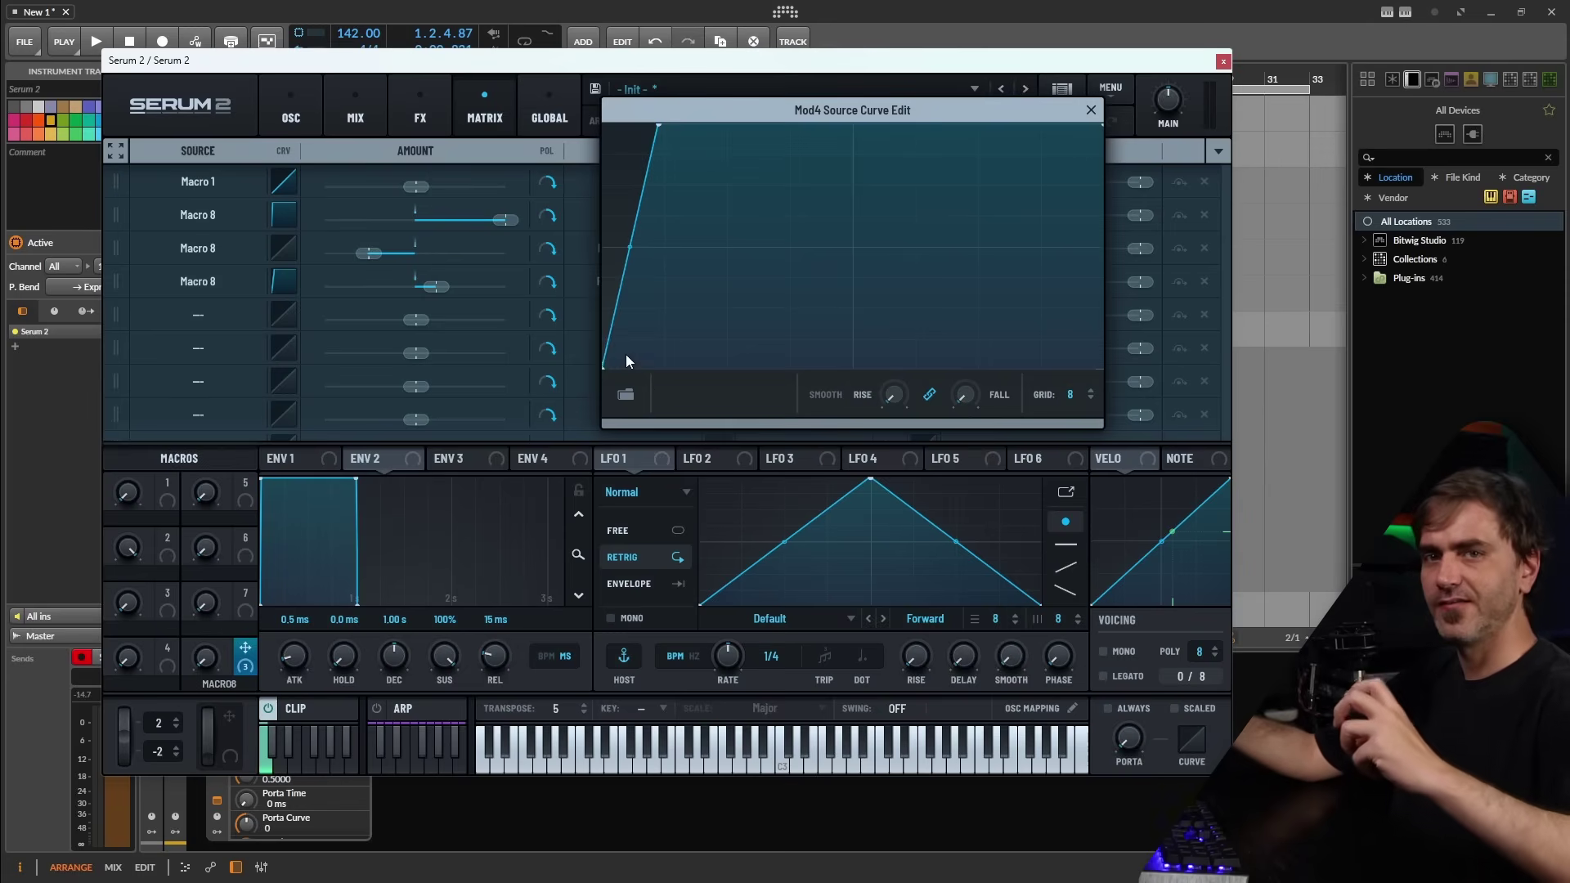
{"action": "left_click_drag", "start_coordinate": [654, 132], "coordinate": [782, 96]}
{"action": "left_click", "coordinate": [1091, 111]}
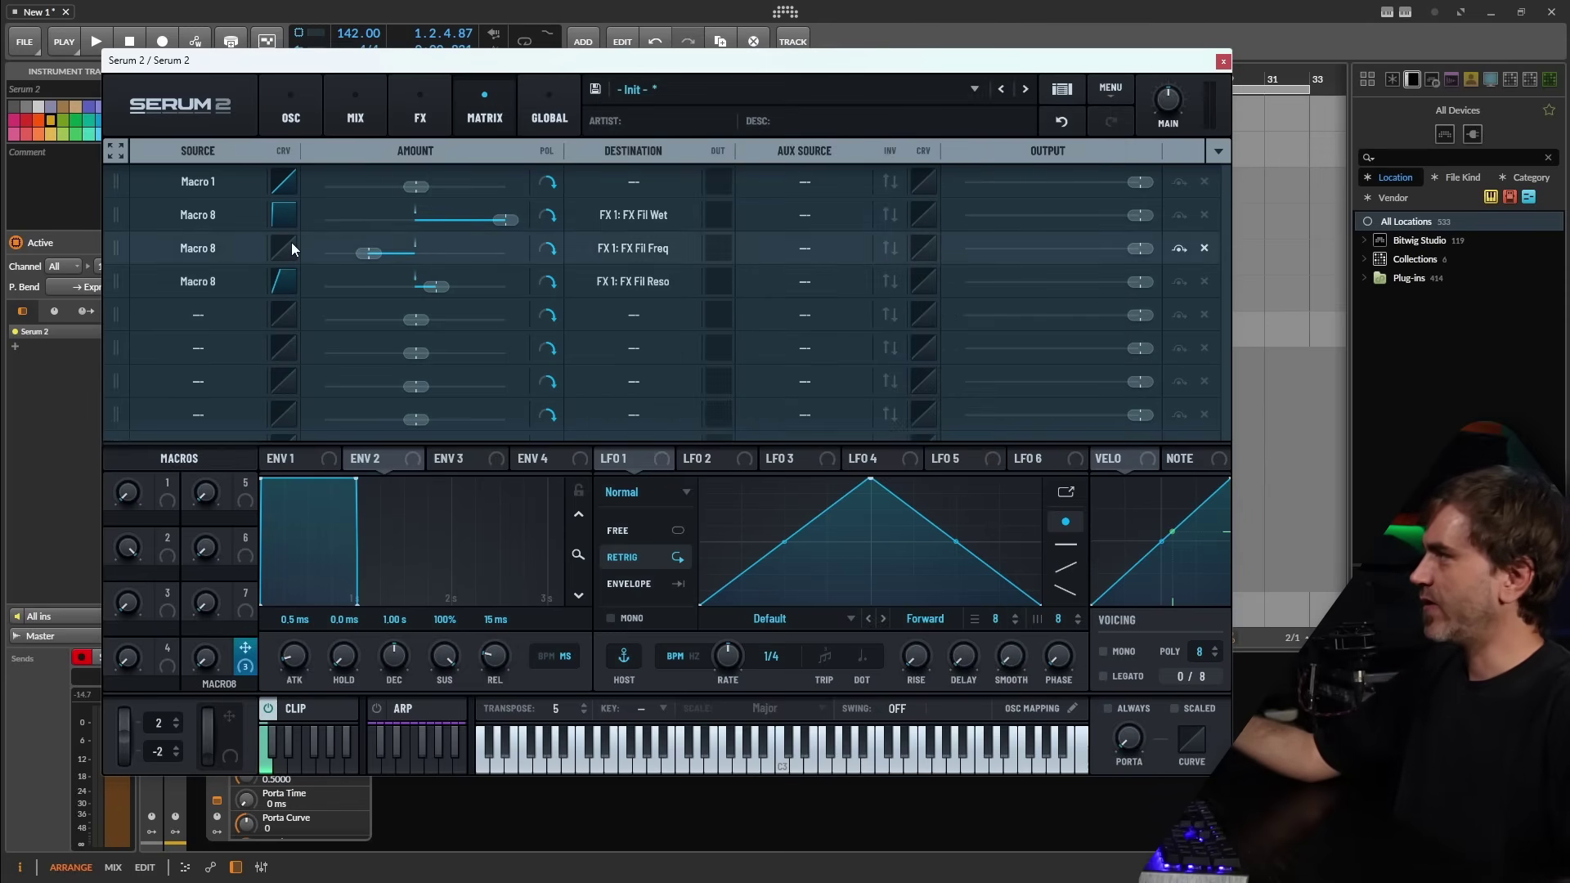
{"action": "left_click", "coordinate": [292, 243]}
{"action": "left_click_drag", "start_coordinate": [855, 253], "coordinate": [906, 222]}
{"action": "left_click", "coordinate": [1093, 111]}
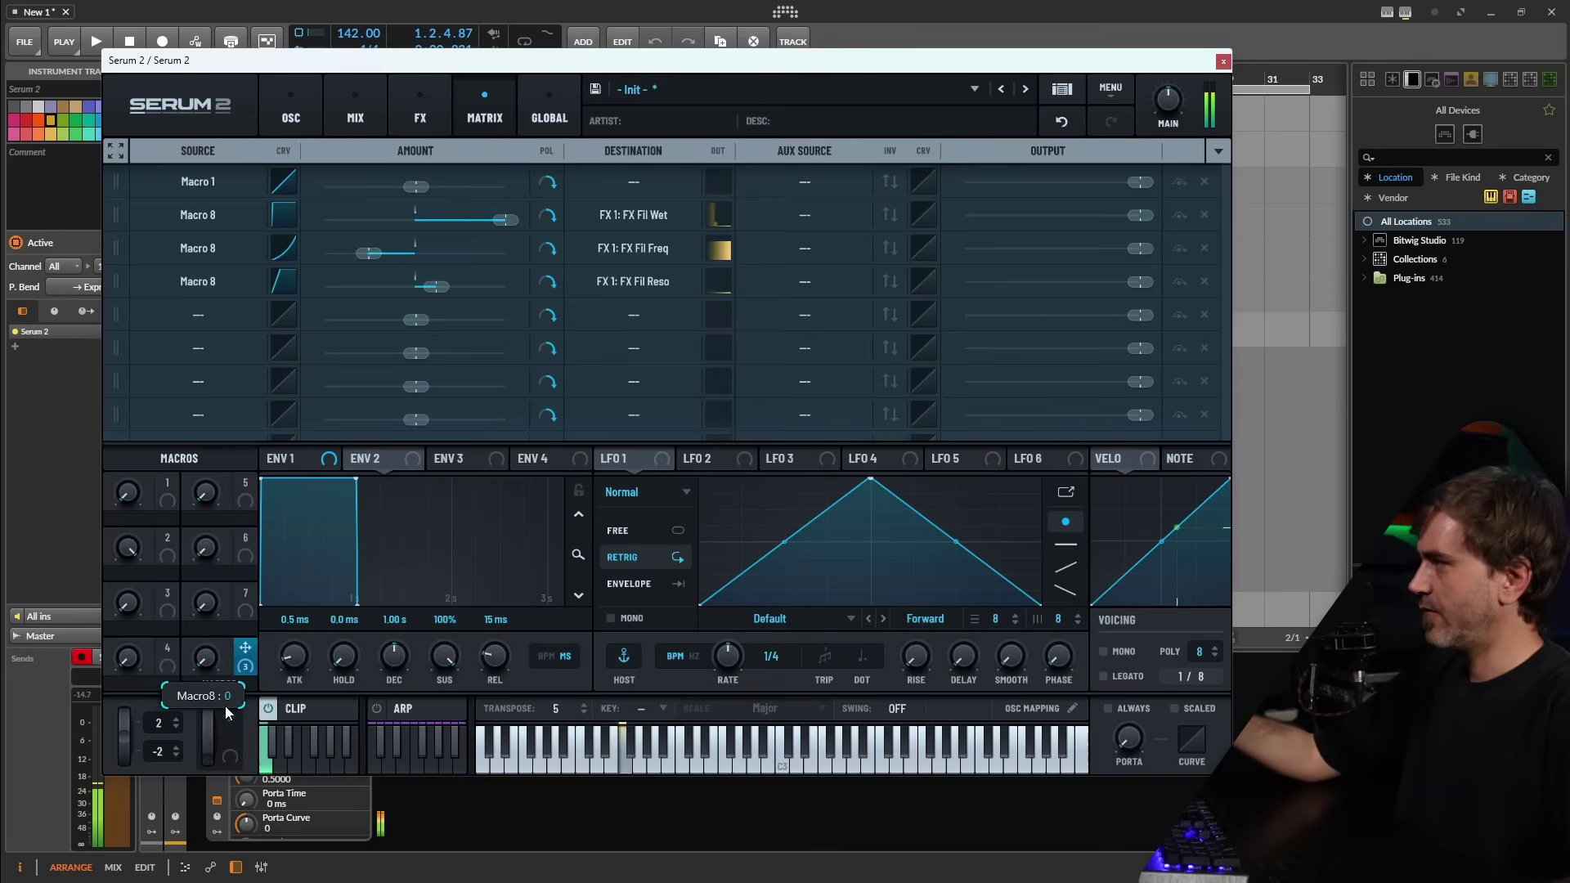
- Audition Macro 8 at 100 and 10, nudging the Fil Wet curve's top point right
{"action": "left_click_drag", "start_coordinate": [224, 704], "coordinate": [238, 466]}
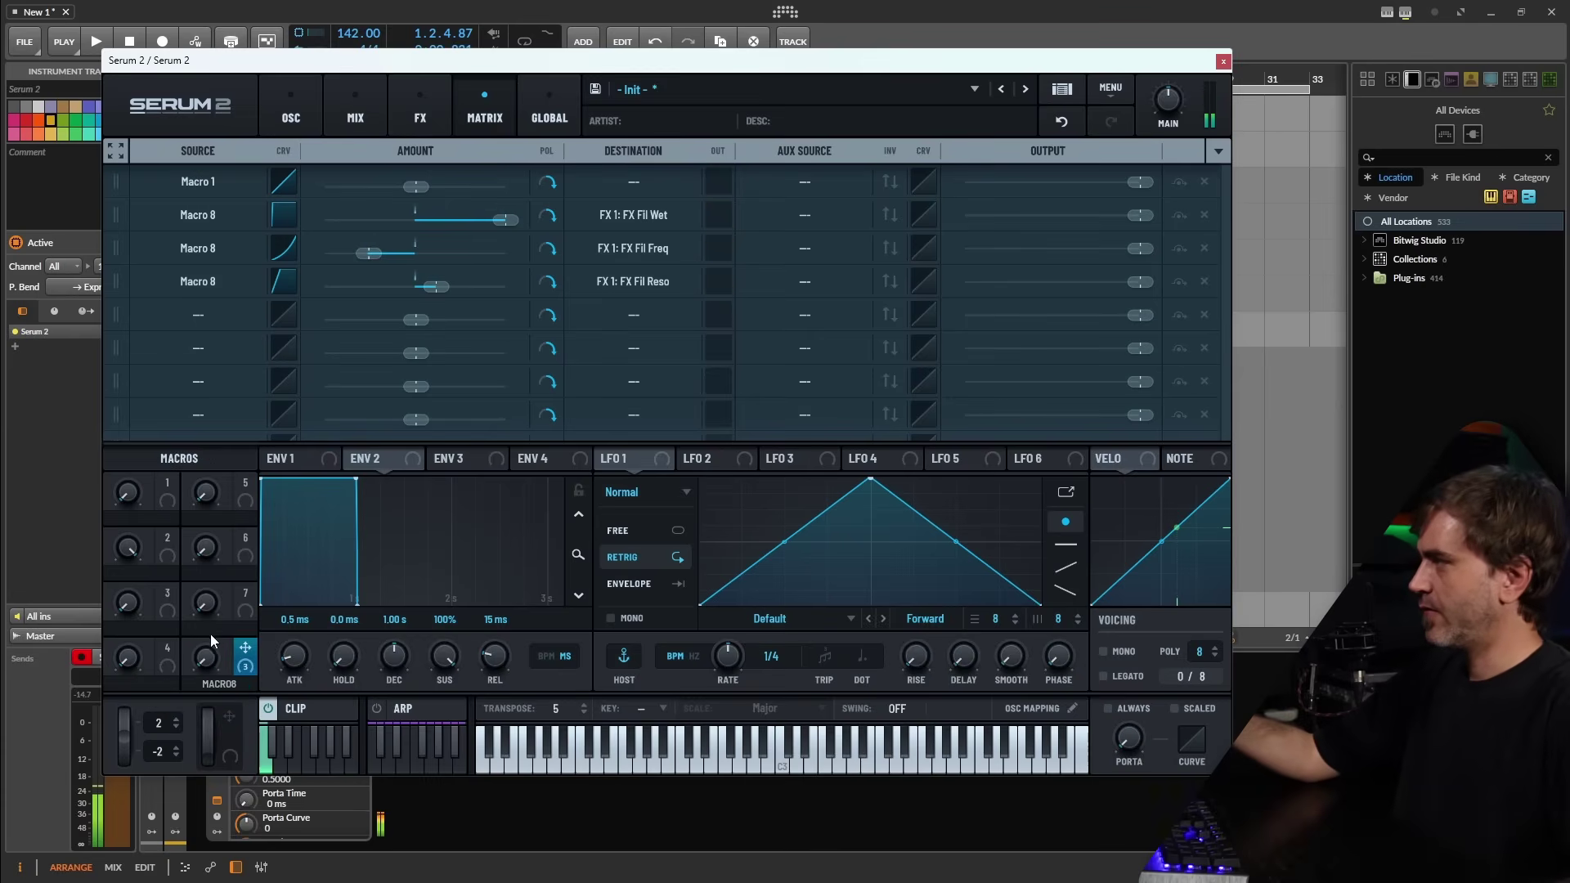
{"action": "left_click_drag", "start_coordinate": [208, 663], "coordinate": [210, 640]}
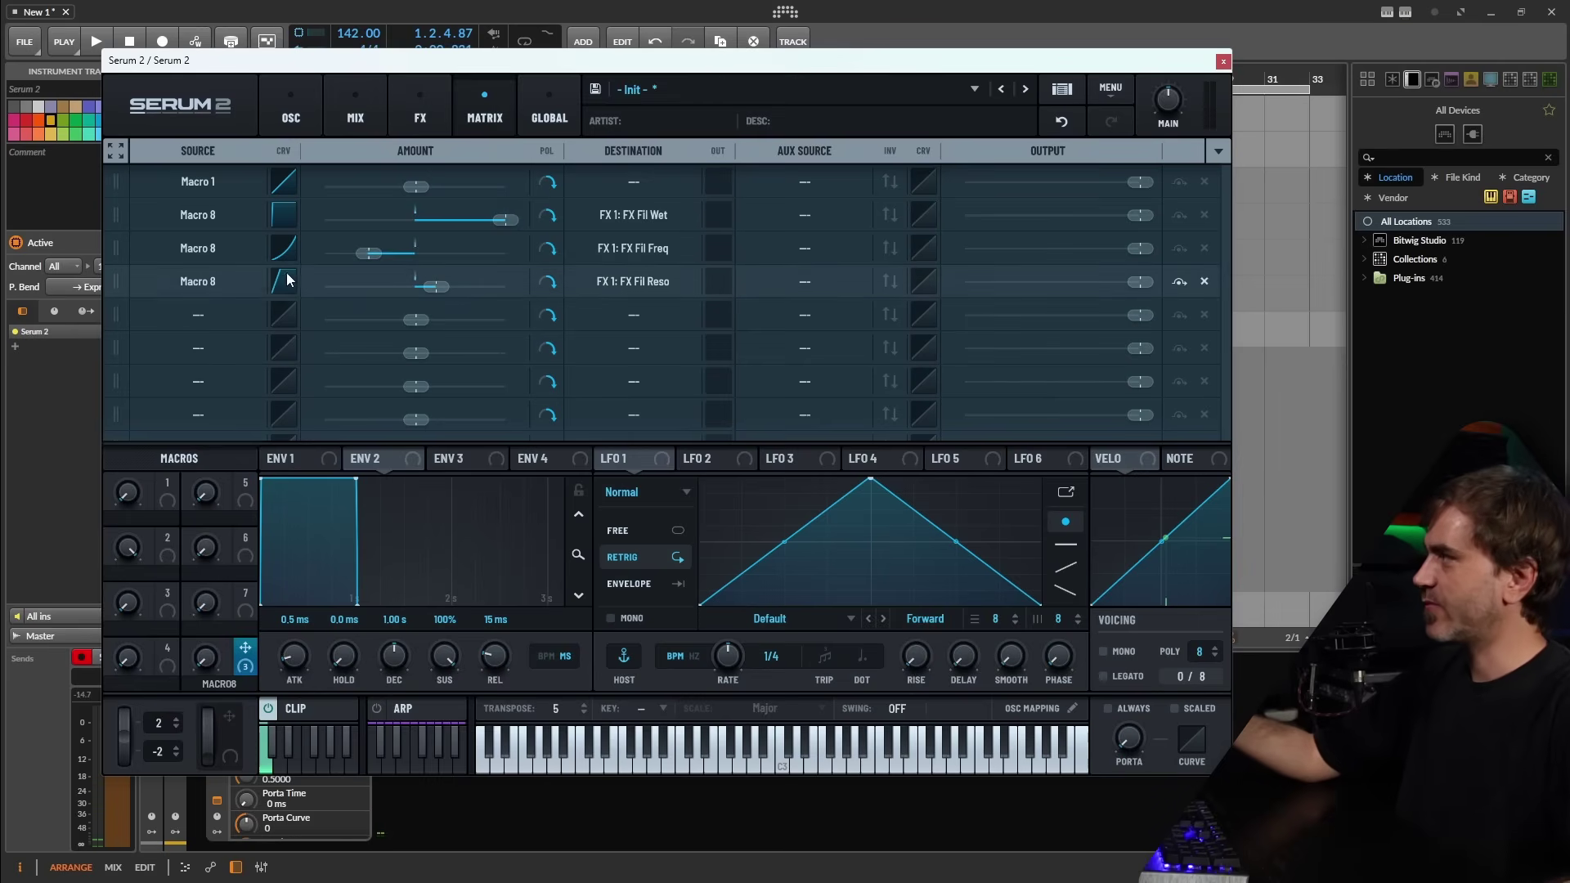
{"action": "left_click", "coordinate": [285, 215]}
{"action": "left_click_drag", "start_coordinate": [627, 127], "coordinate": [637, 122]}
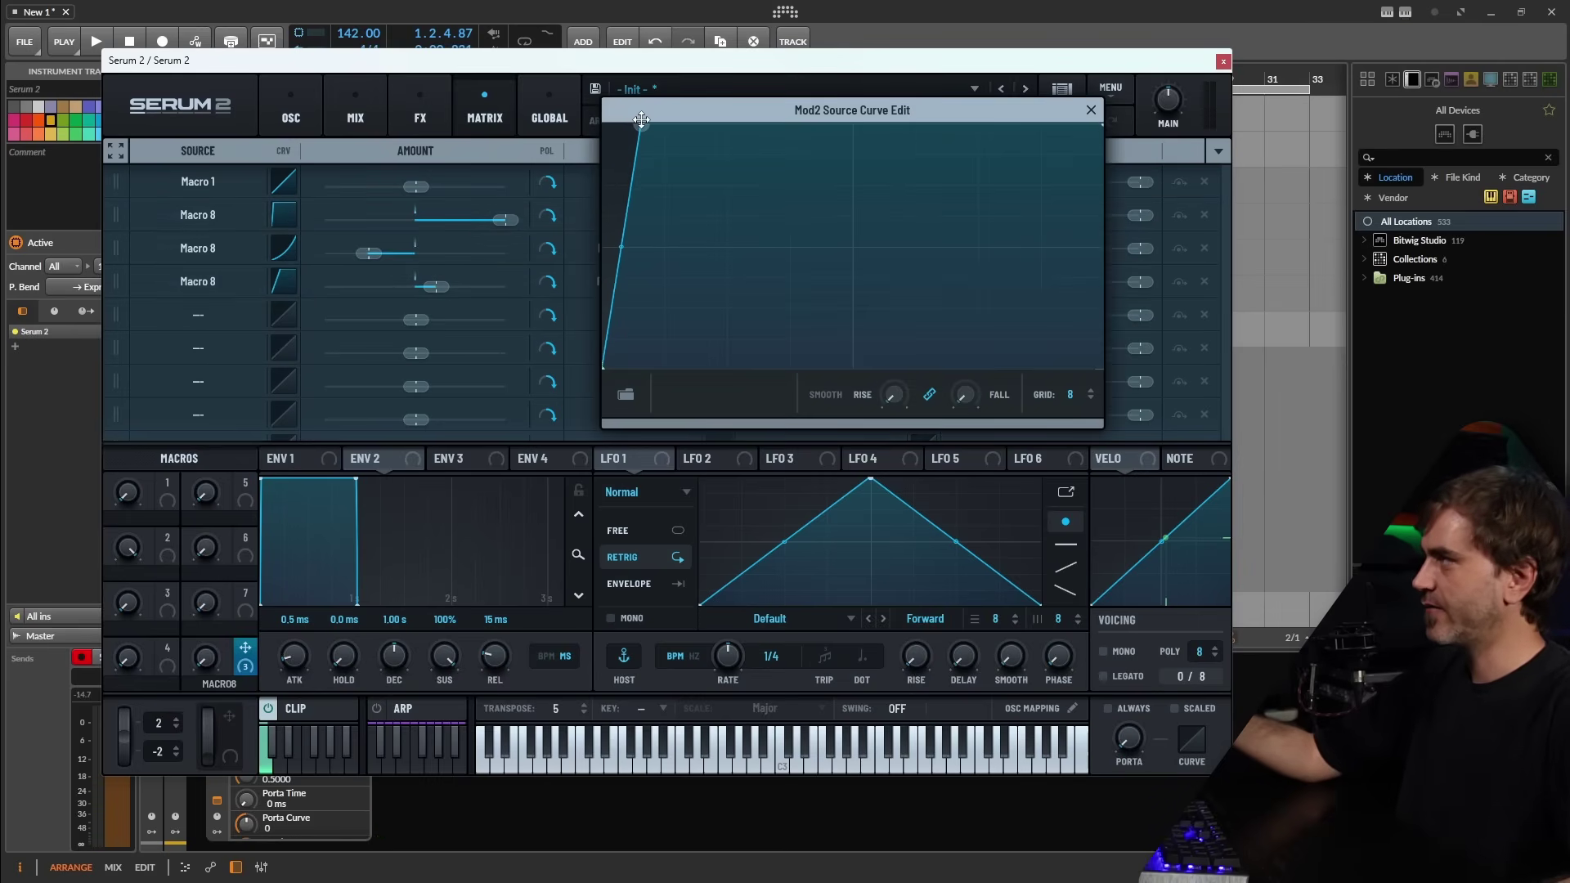
{"action": "left_click_drag", "start_coordinate": [211, 650], "coordinate": [224, 600]}
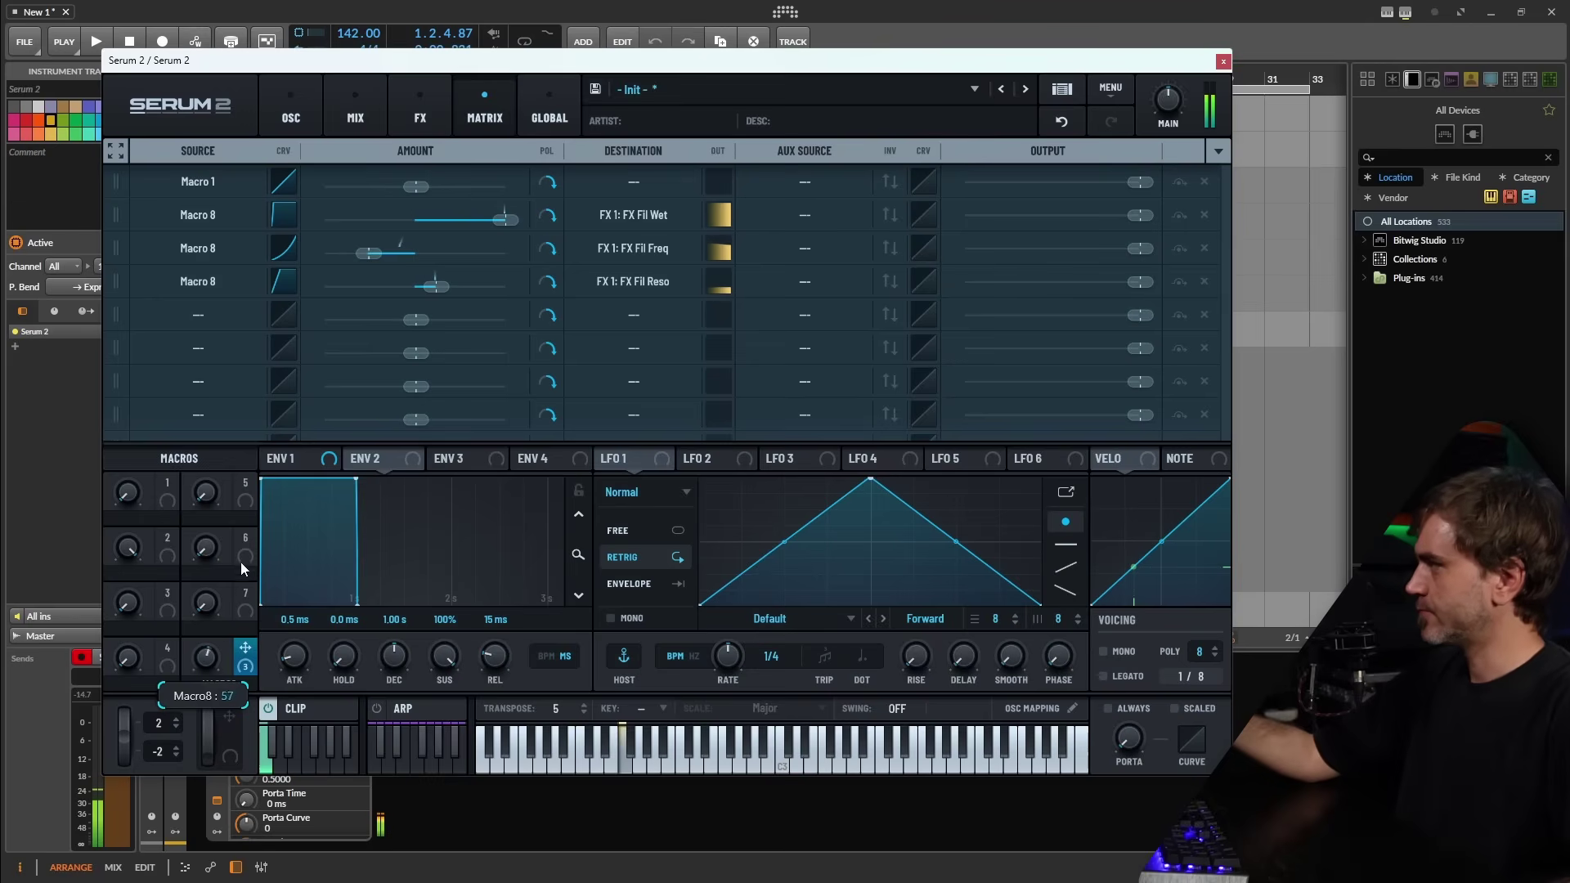
- Add a Delay after the Filter and route Macro 8 to its mix at about 43%
{"action": "left_click", "coordinate": [420, 115]}
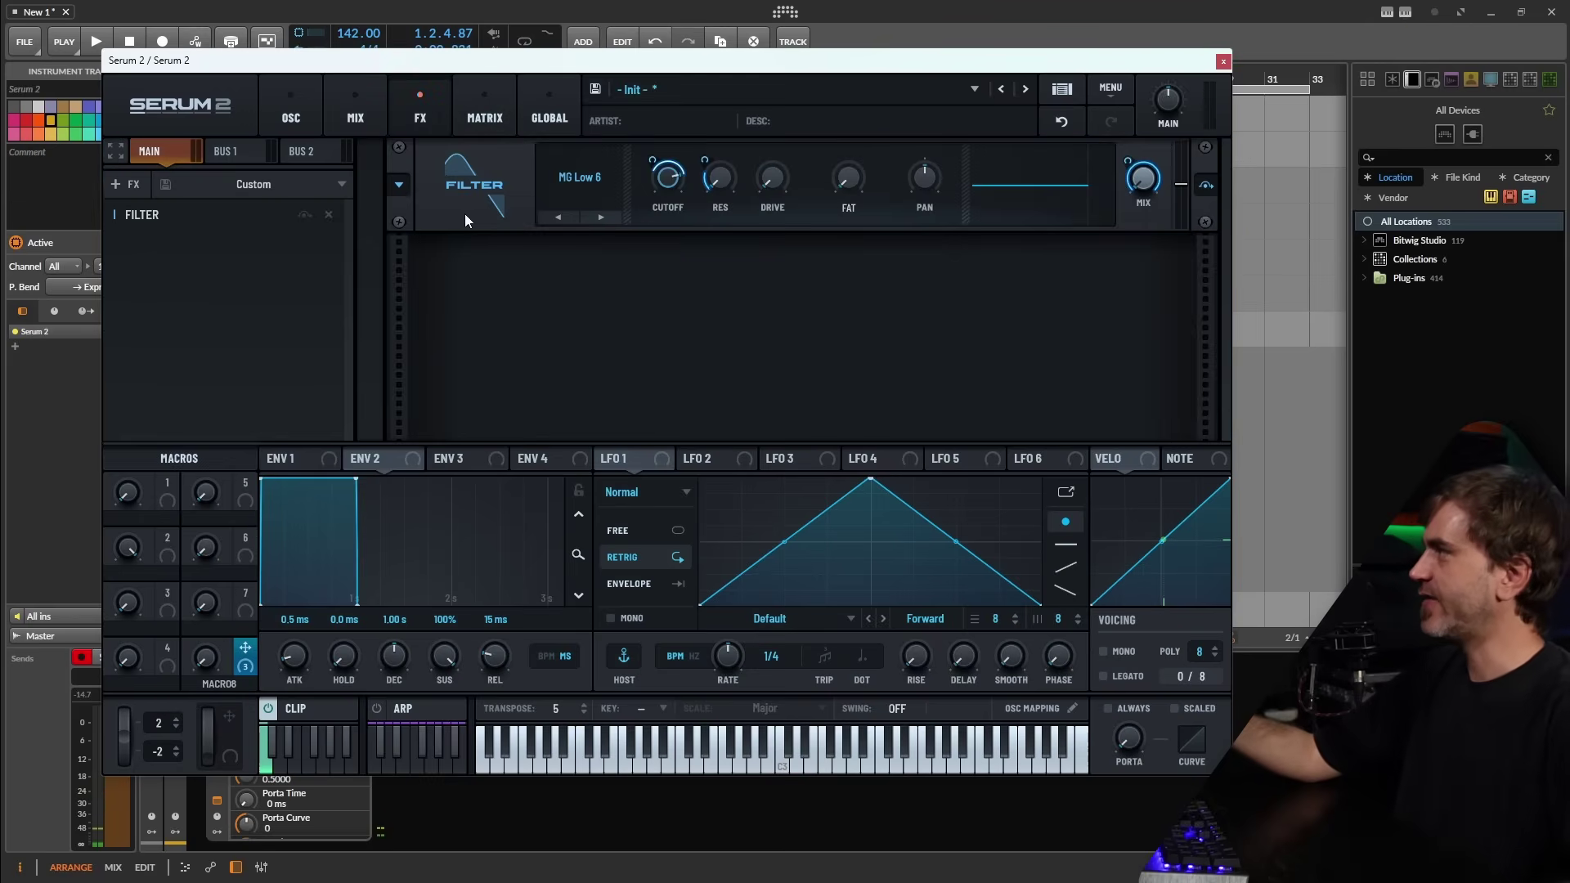
{"action": "left_click", "coordinate": [129, 186]}
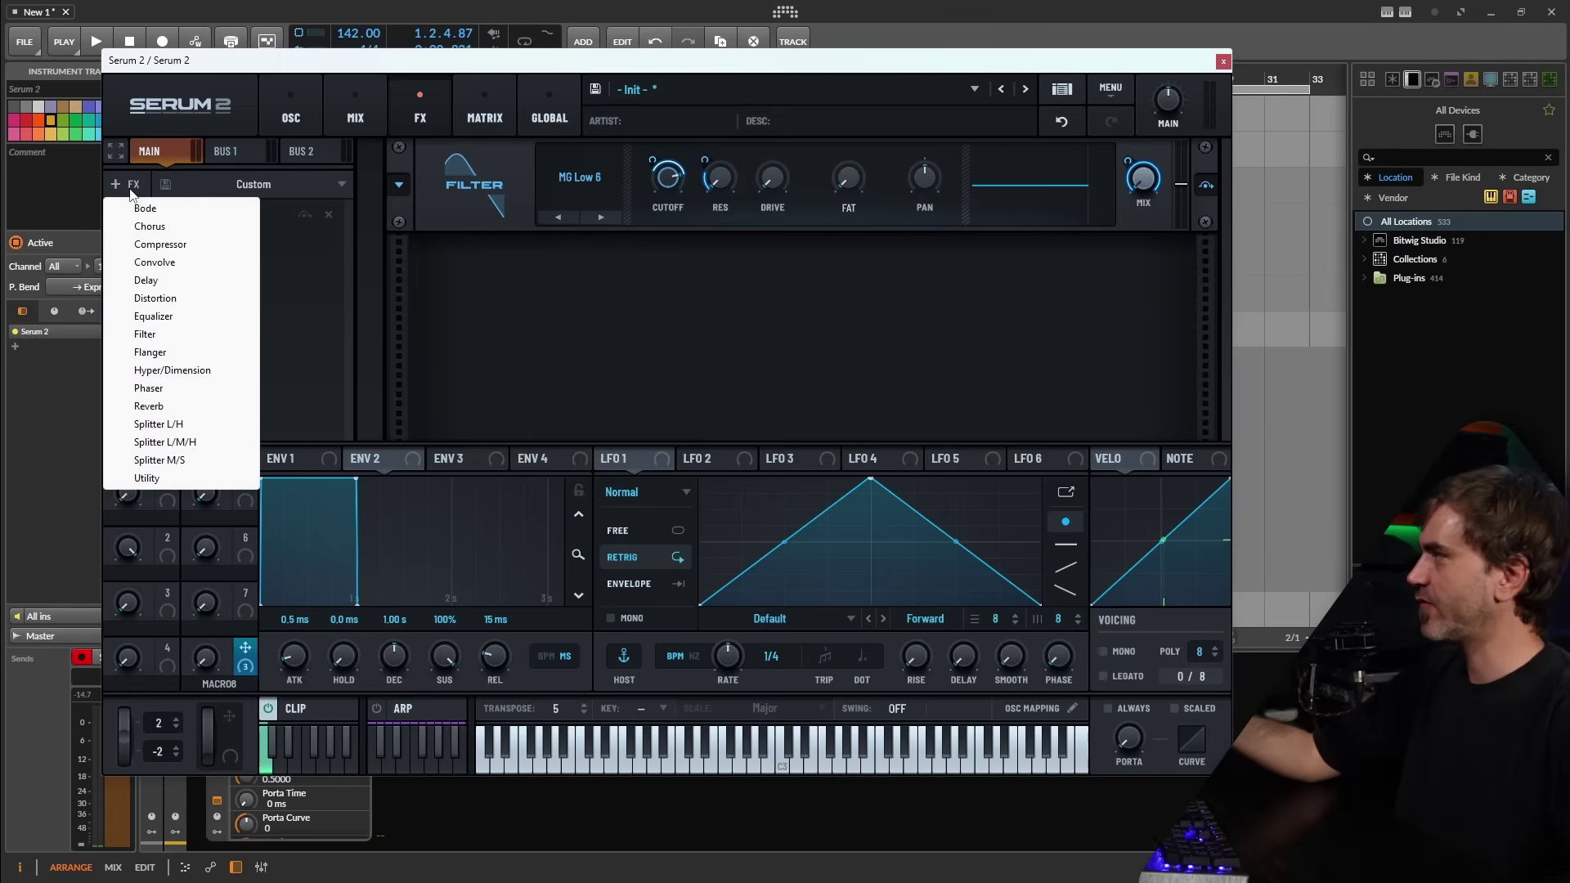
{"action": "left_click", "coordinate": [151, 280]}
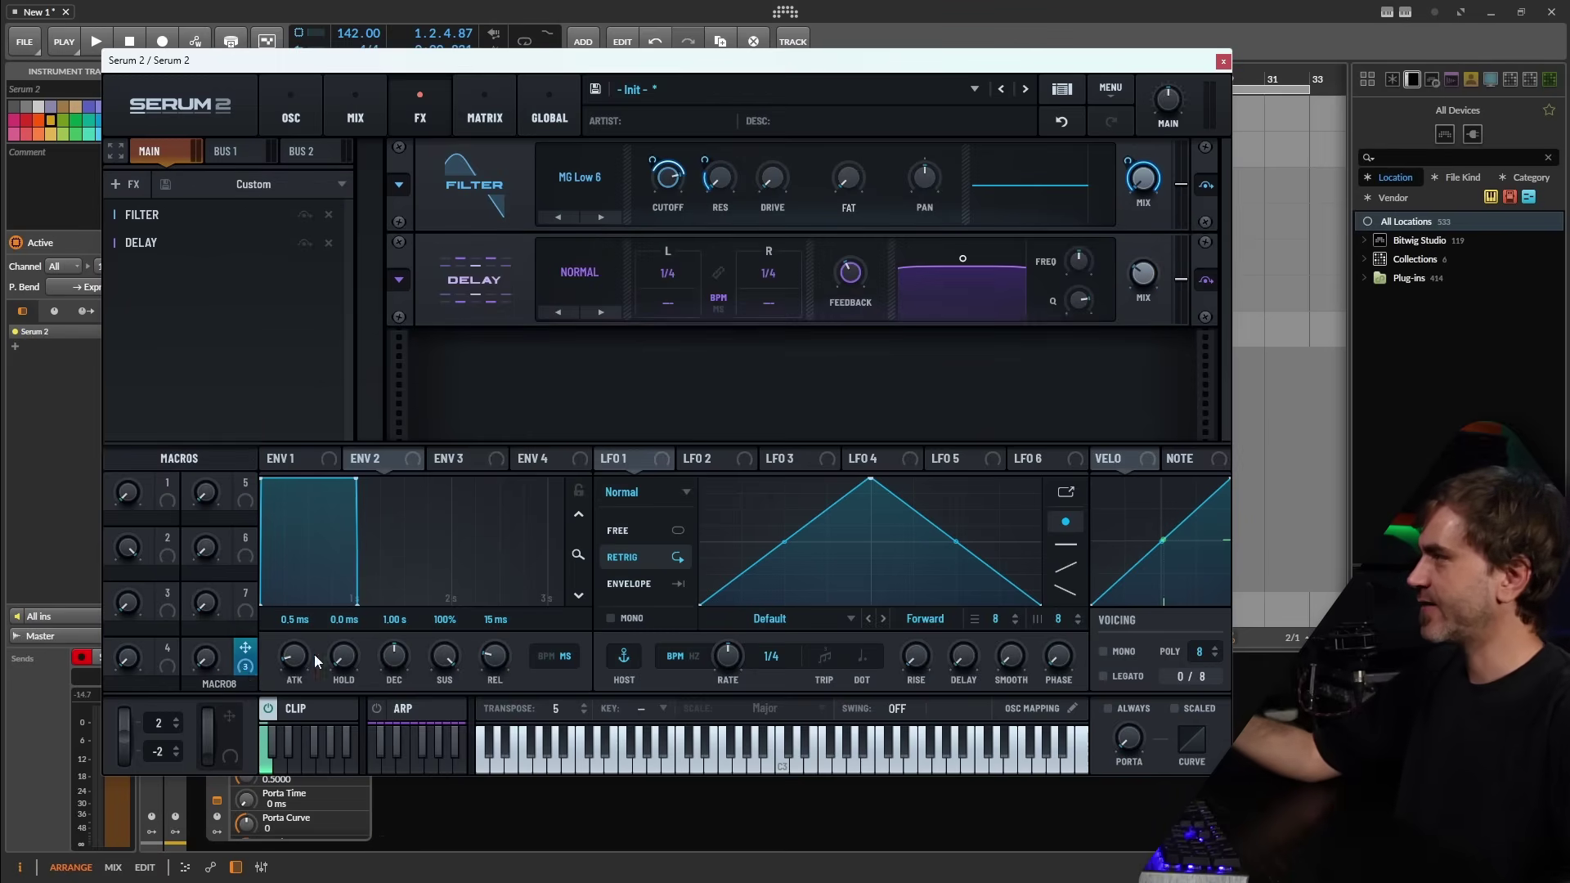
{"action": "left_click_drag", "start_coordinate": [250, 667], "coordinate": [1143, 273]}
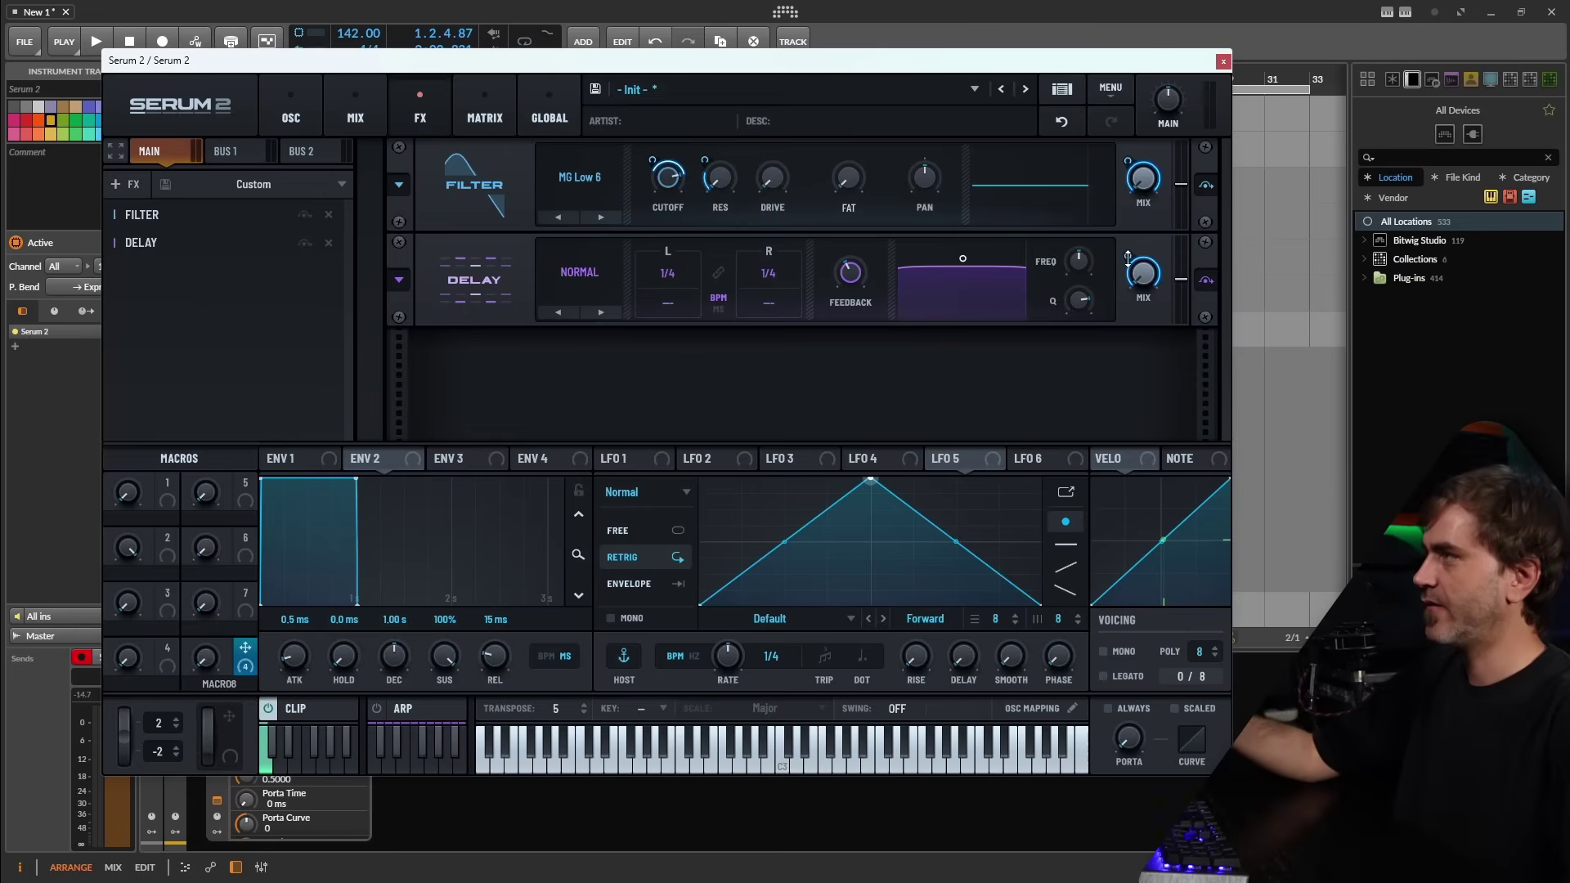
{"action": "mouse_move", "coordinate": [1119, 268]}
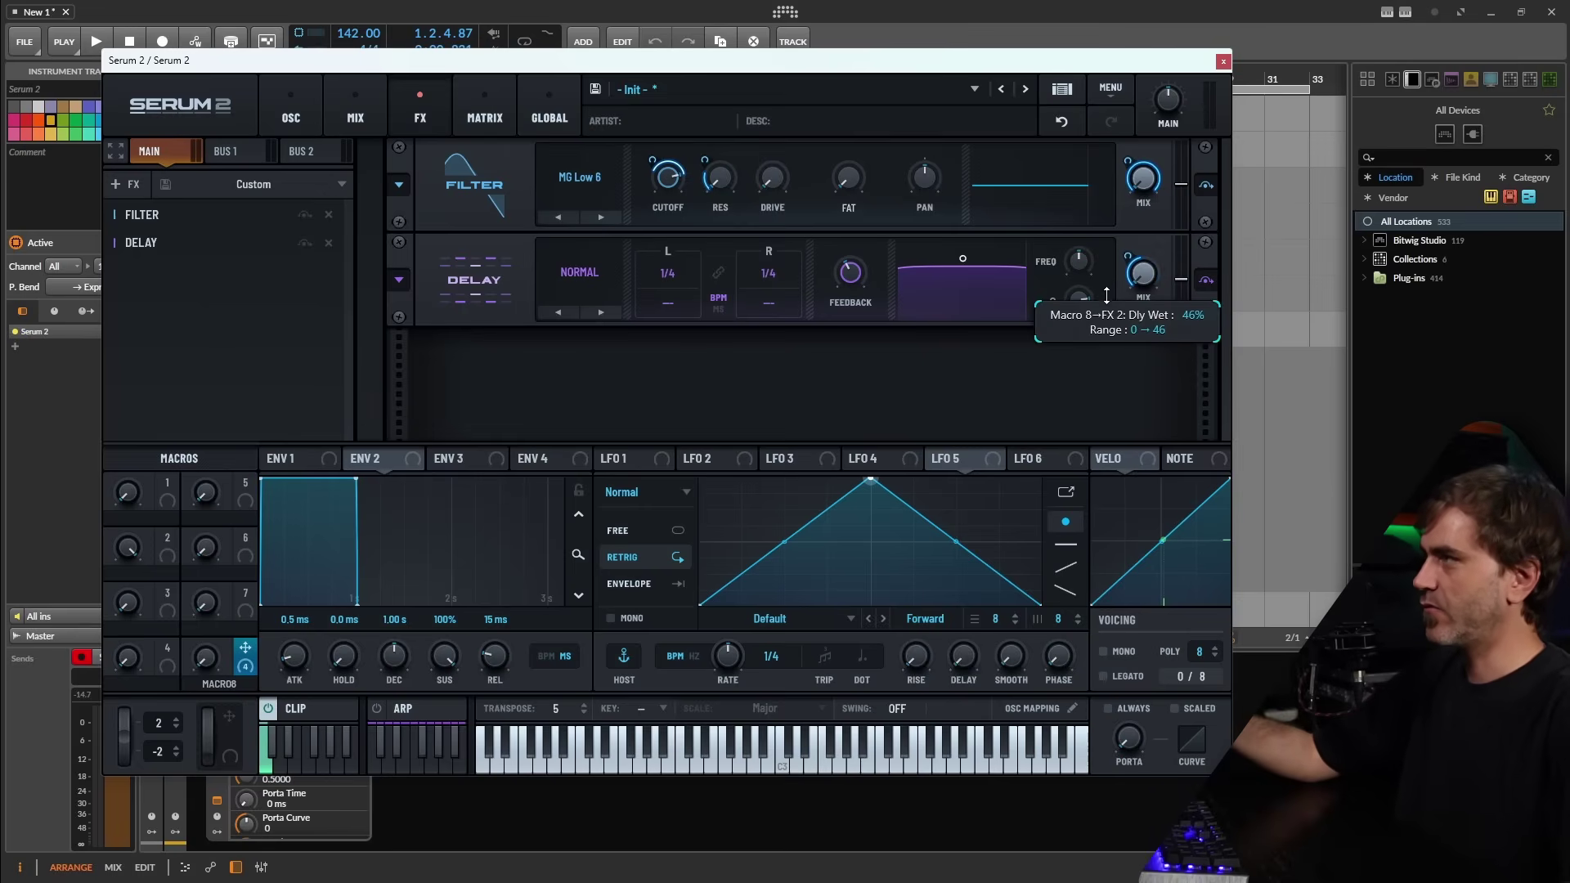
{"action": "left_click_drag", "start_coordinate": [1106, 296], "coordinate": [1106, 296]}
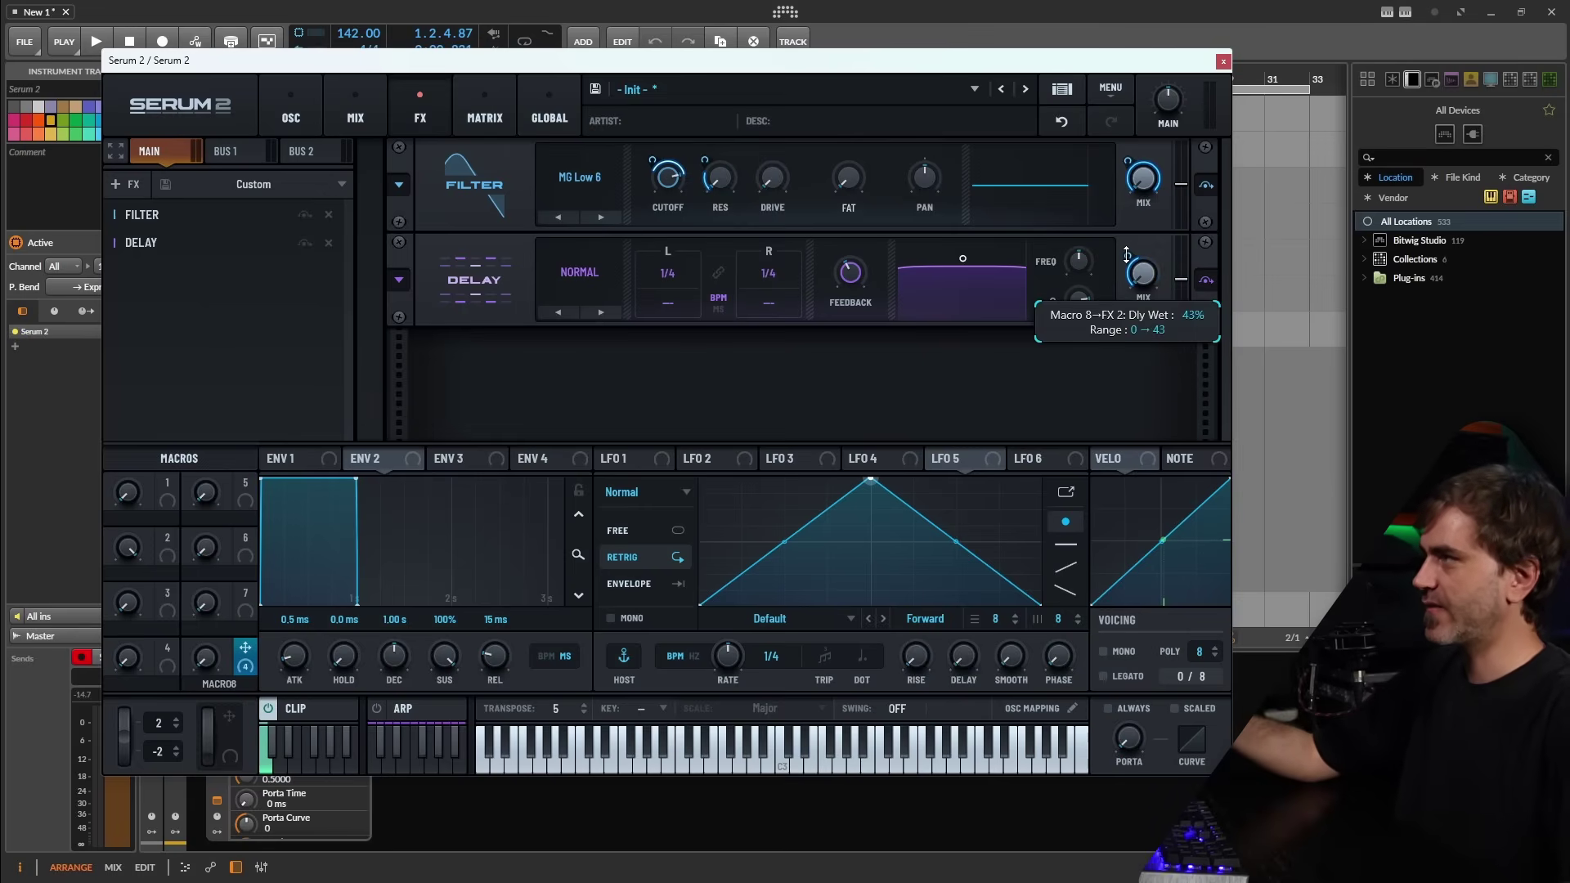
- Give the Macro 8 delay-wet routing a steeply rising curve in matrix row 5
{"action": "left_click", "coordinate": [482, 112]}
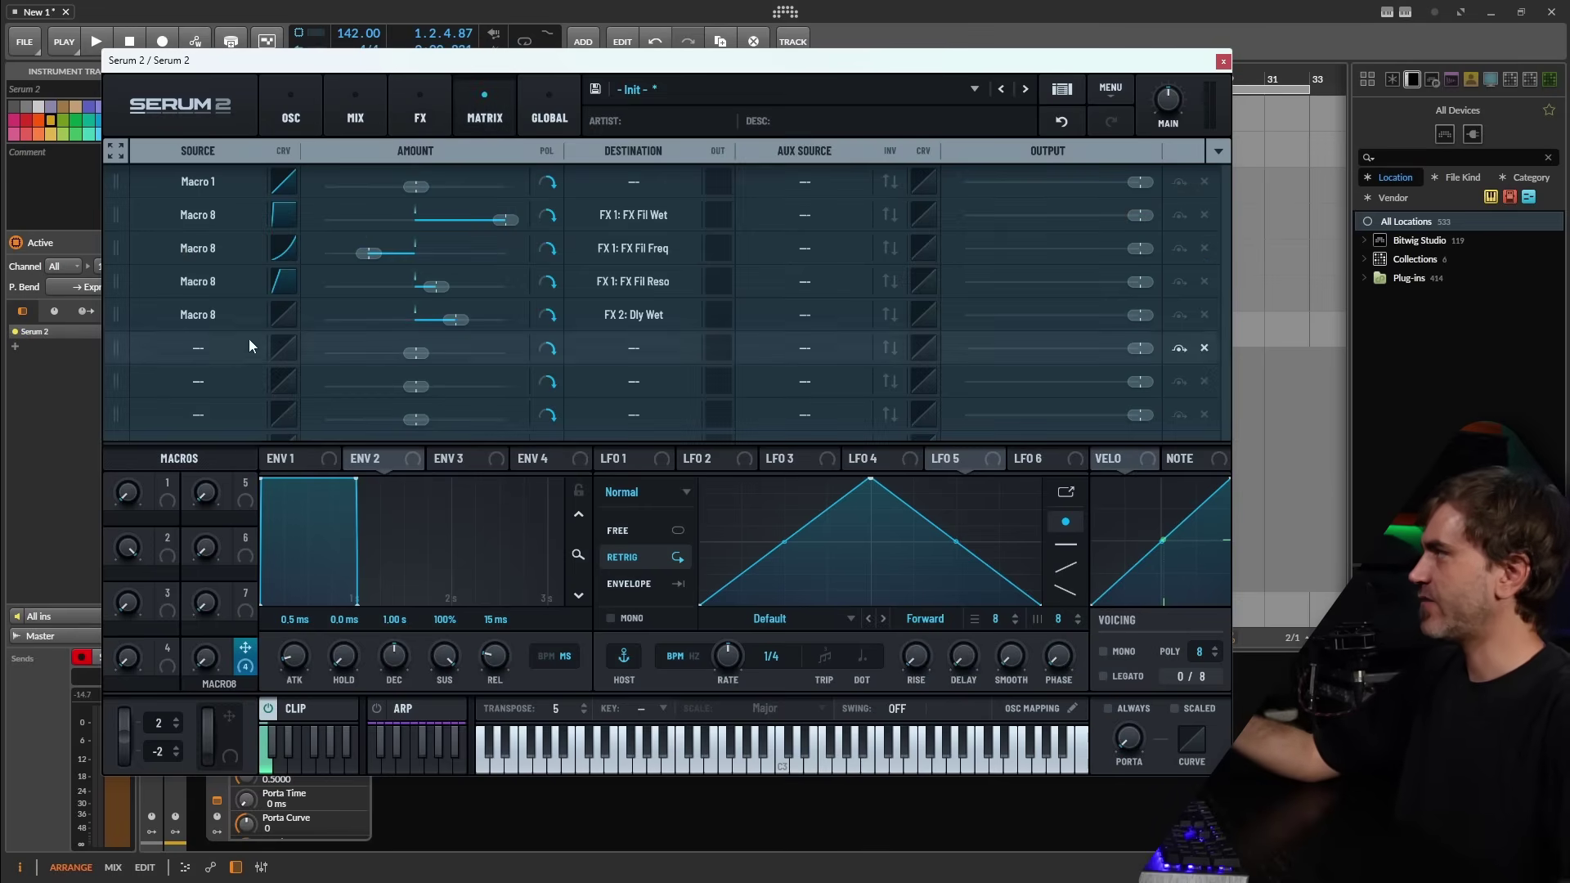
{"action": "left_click", "coordinate": [283, 317]}
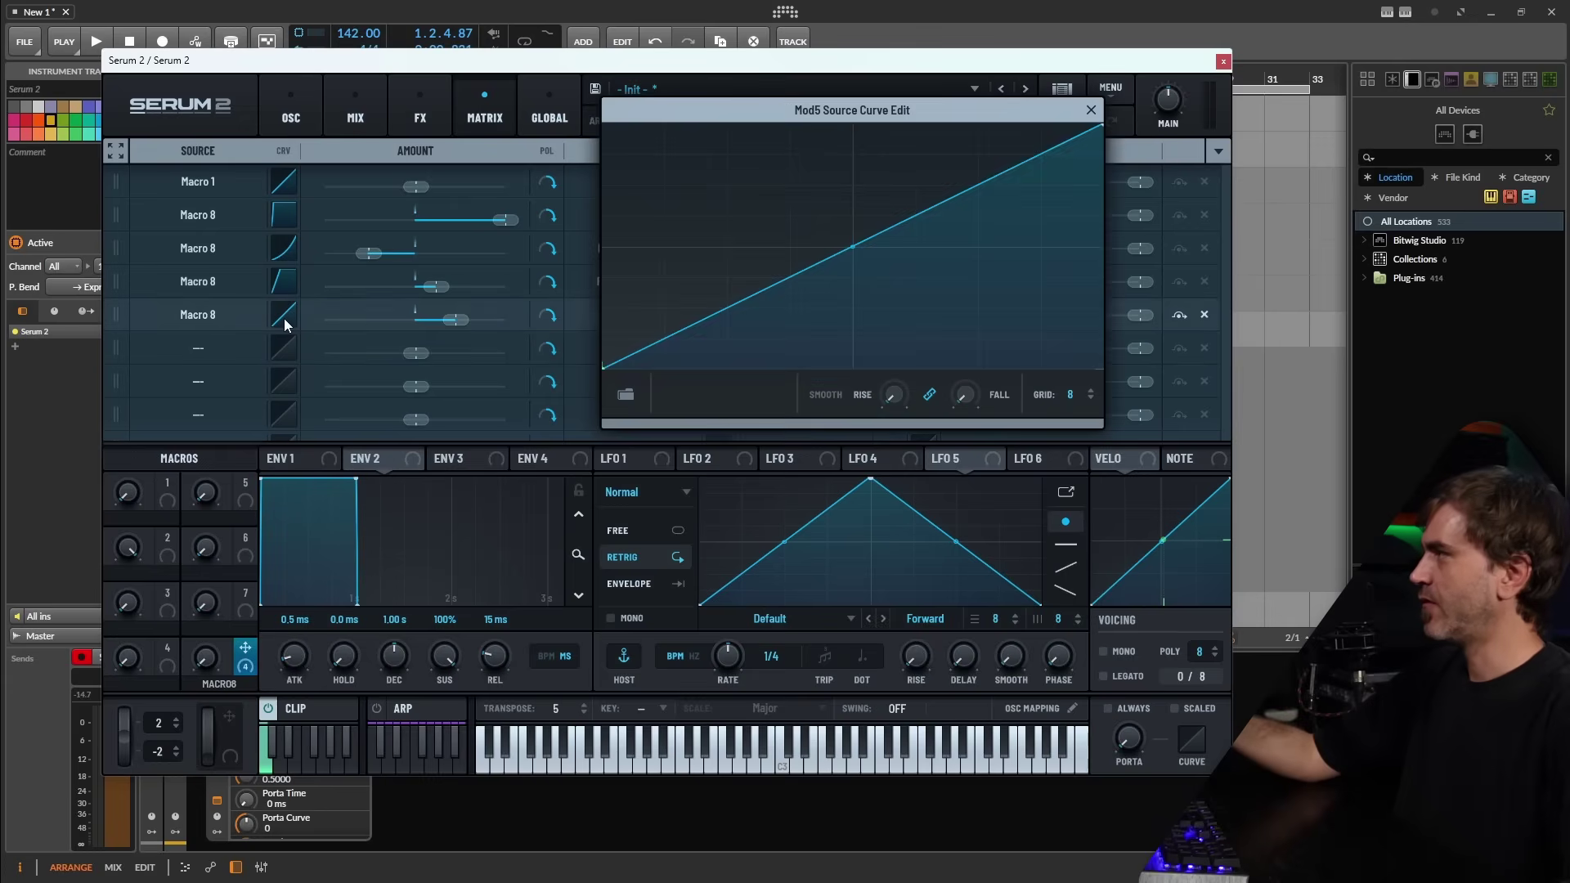
{"action": "double_click", "coordinate": [744, 188]}
{"action": "left_click_drag", "start_coordinate": [744, 188], "coordinate": [661, 105]}
{"action": "left_click", "coordinate": [419, 112]}
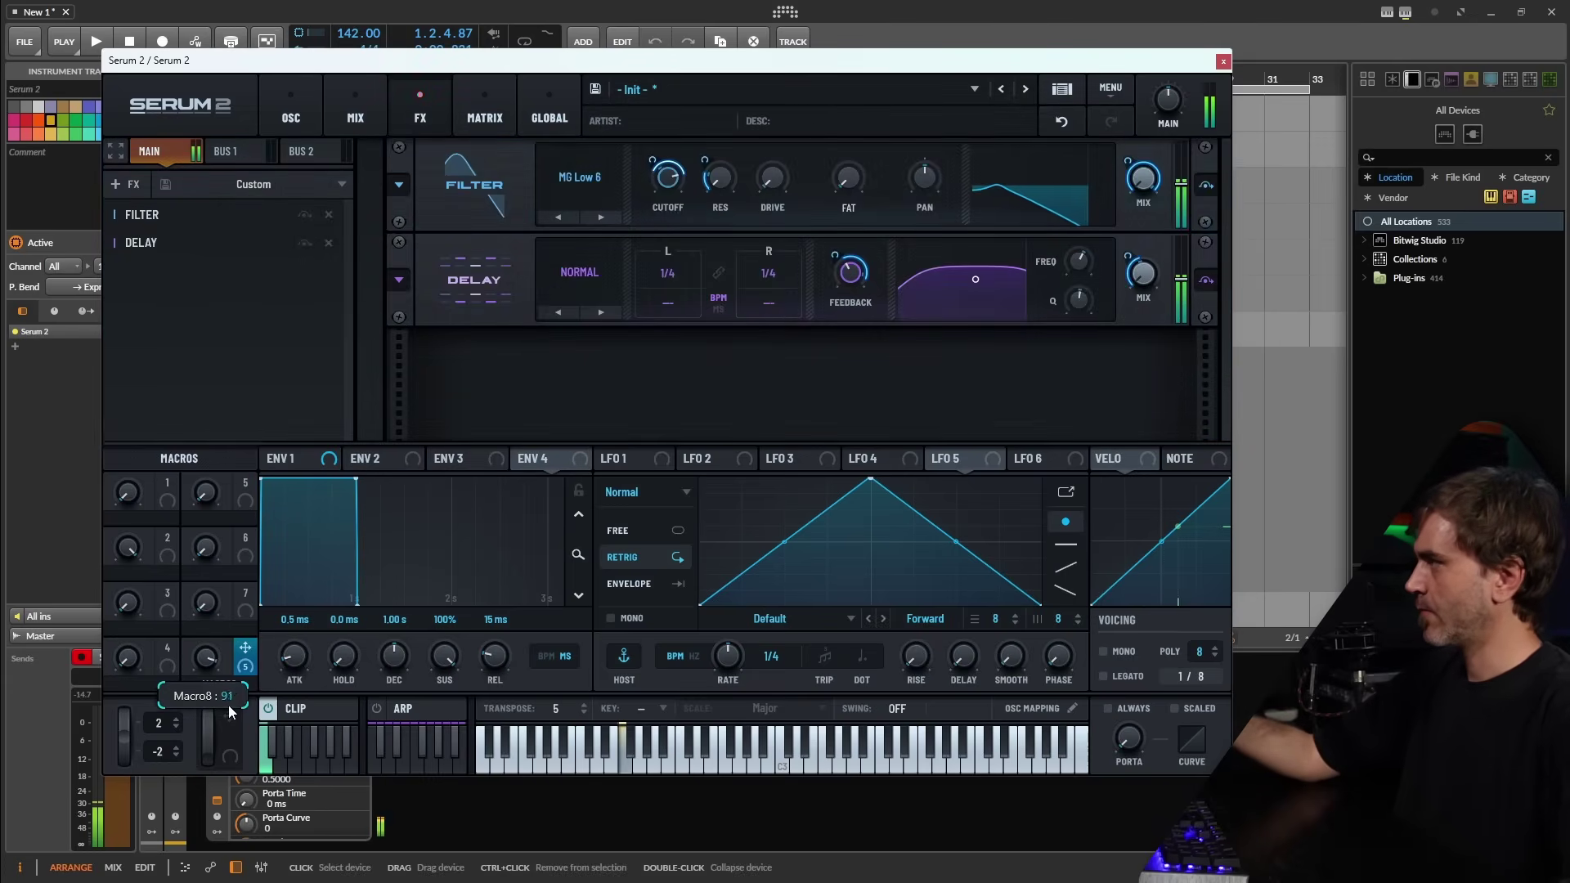
- Bring up the Clip page with the PsyGroove1 clip's notes
{"action": "mouse_move", "coordinate": [709, 144]}
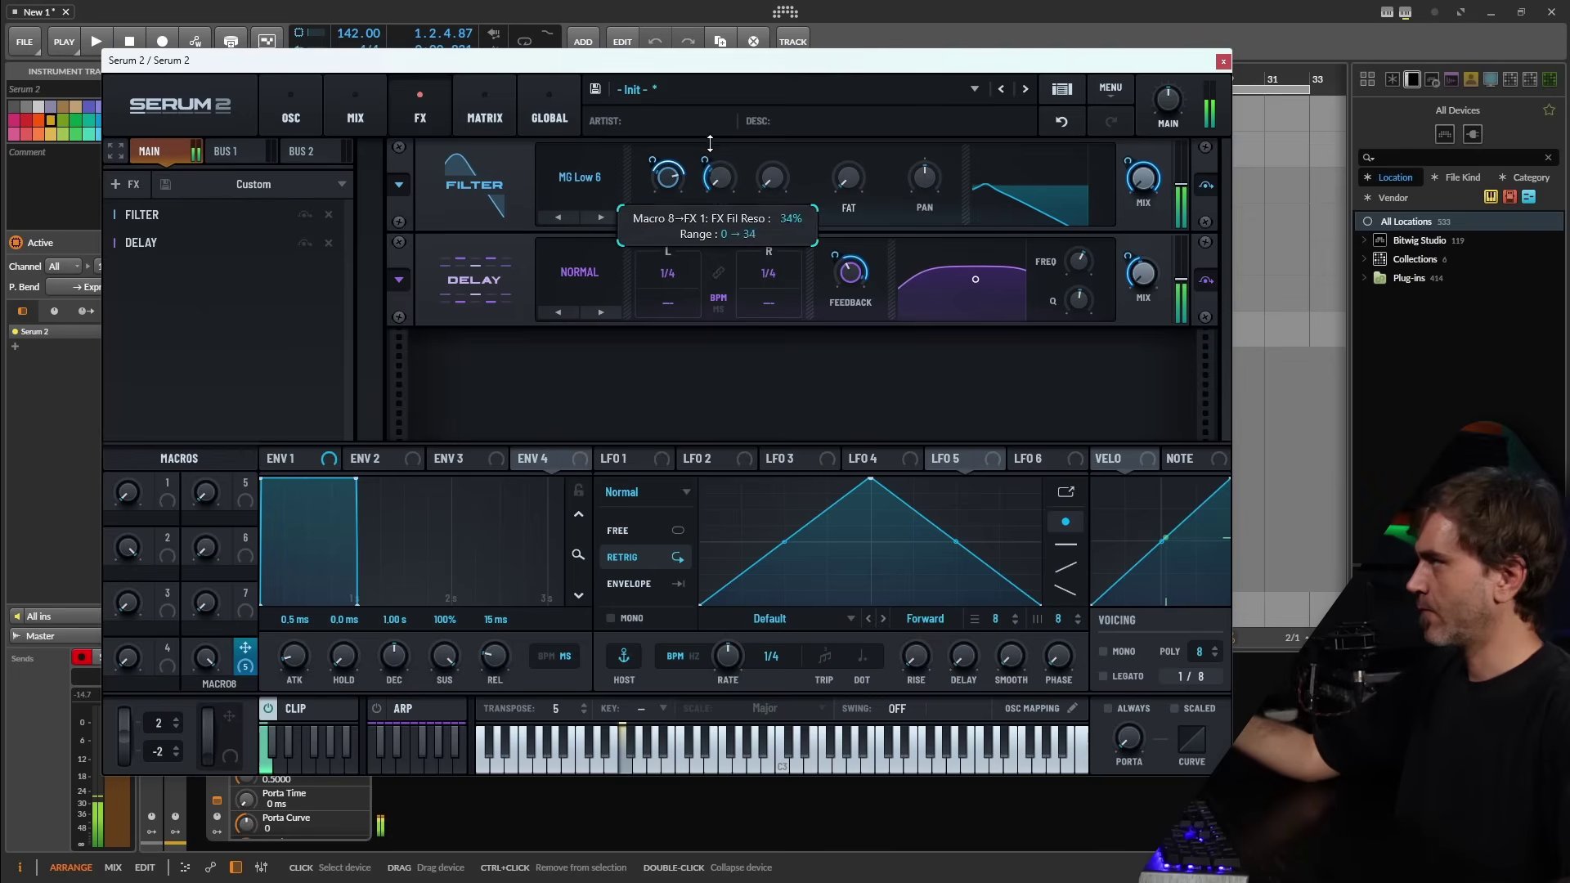
{"action": "mouse_move", "coordinate": [189, 713]}
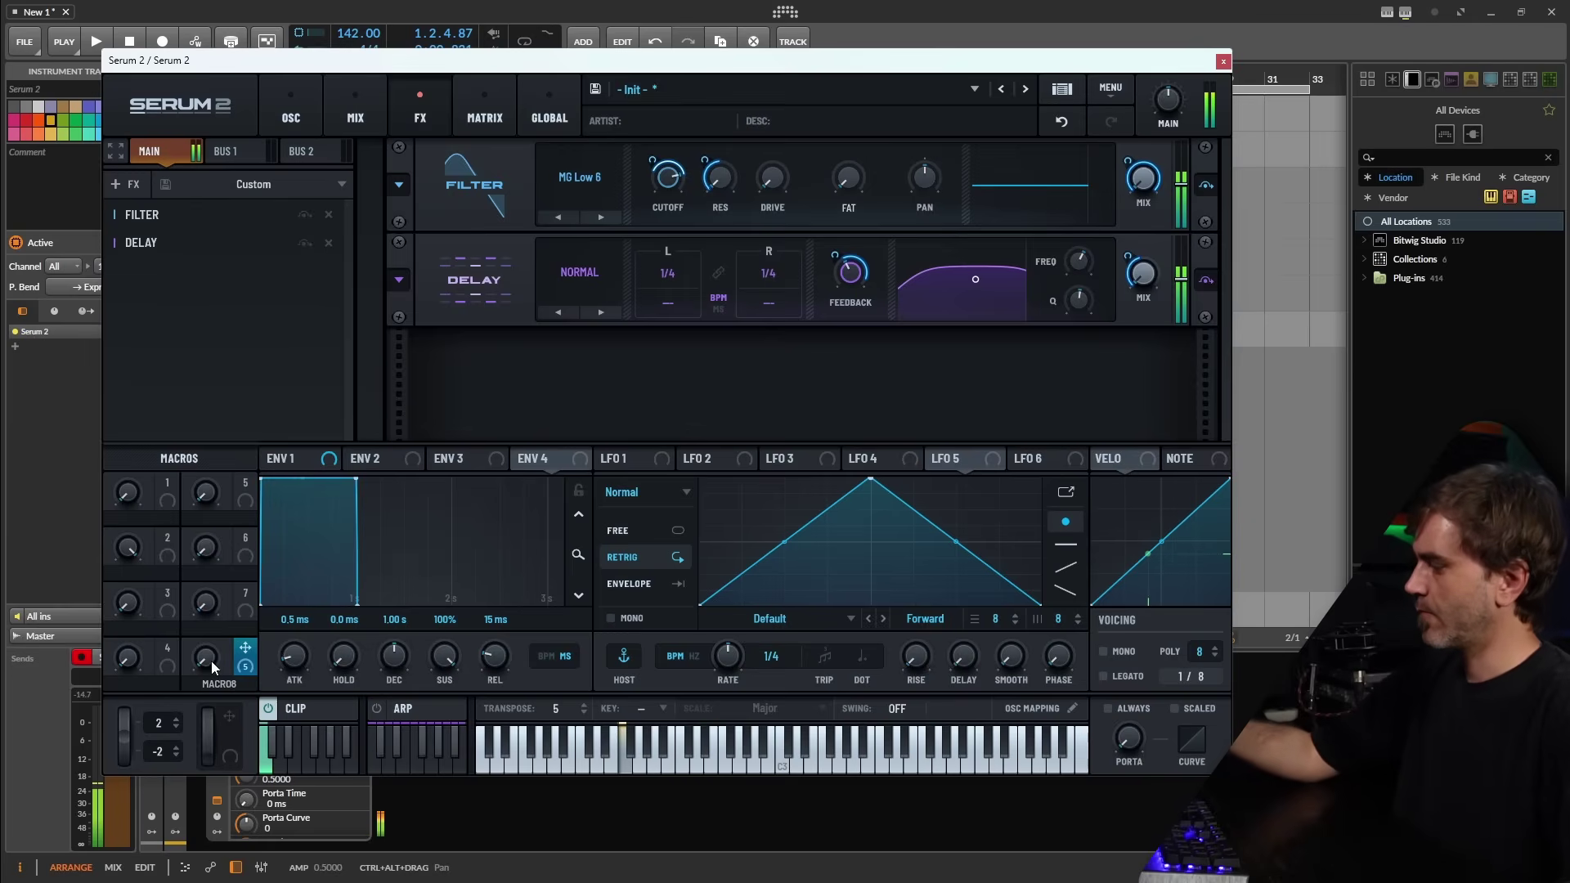
{"action": "left_click", "coordinate": [306, 708]}
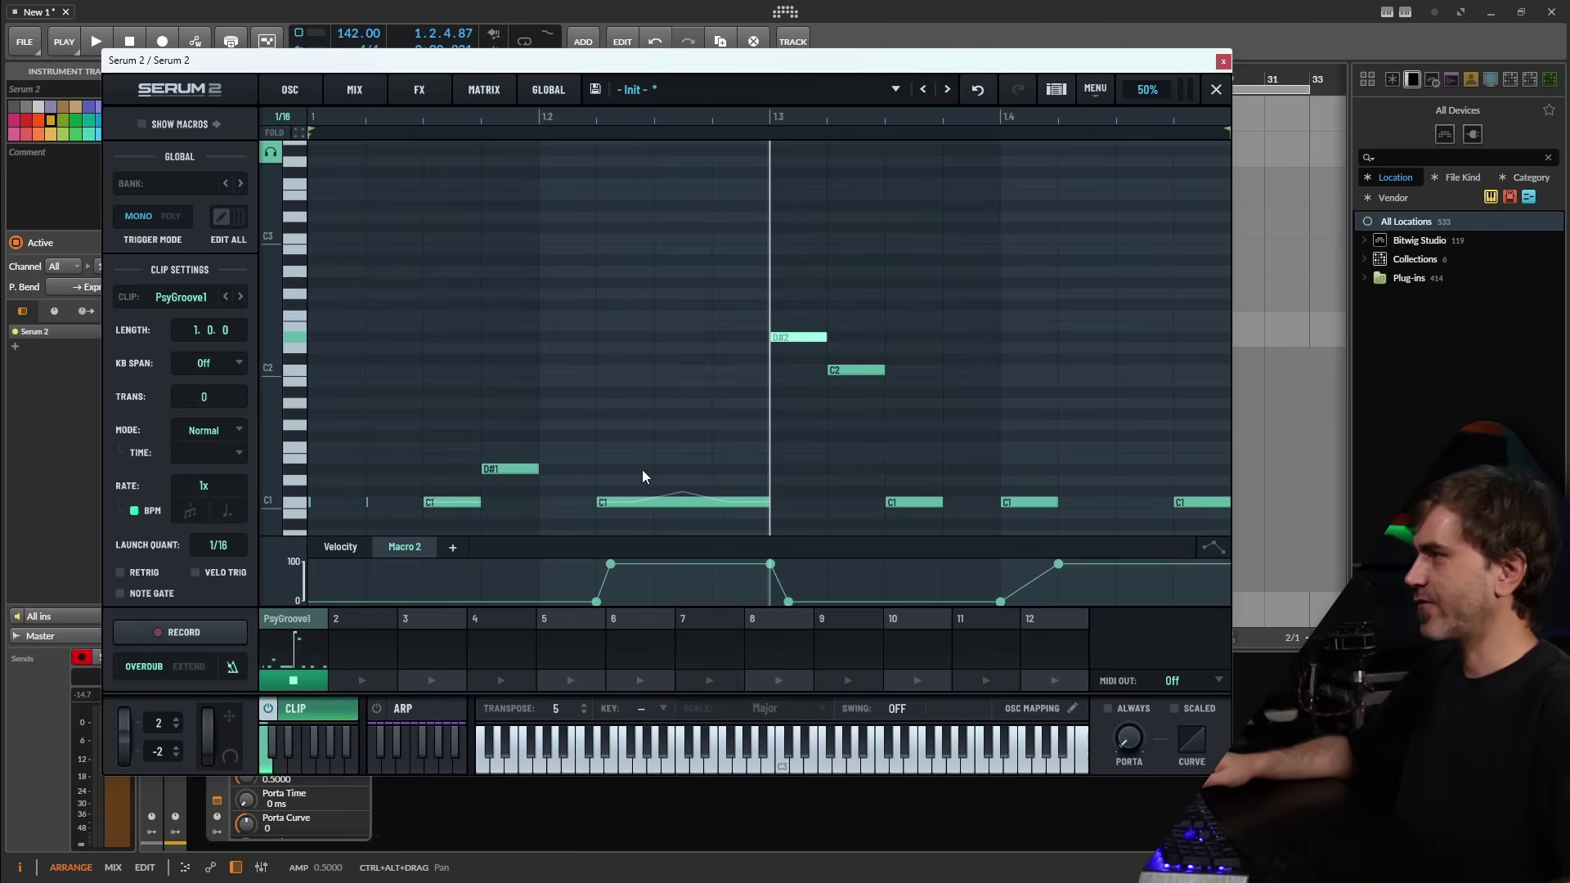
- Play the PsyGroove1 pattern with the effects rack in view
{"action": "key", "text": "space"}
{"action": "left_click", "coordinate": [418, 94]}
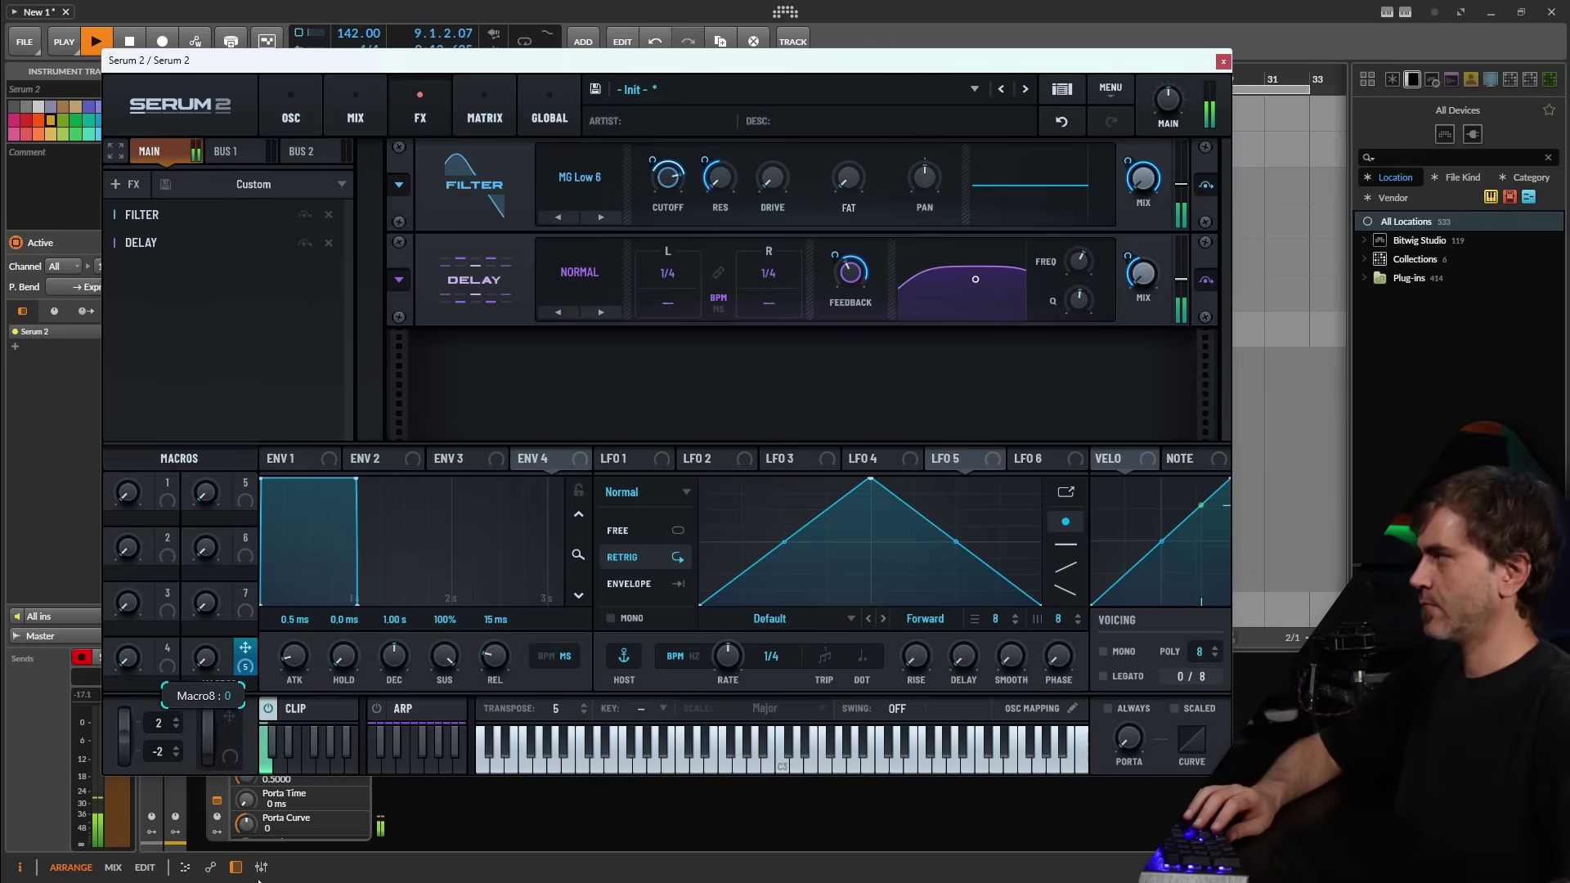
- Sweep Macro 8 up and down during playback, ending near 45, then show the oscillators
{"action": "left_click_drag", "start_coordinate": [208, 663], "coordinate": [218, 616]}
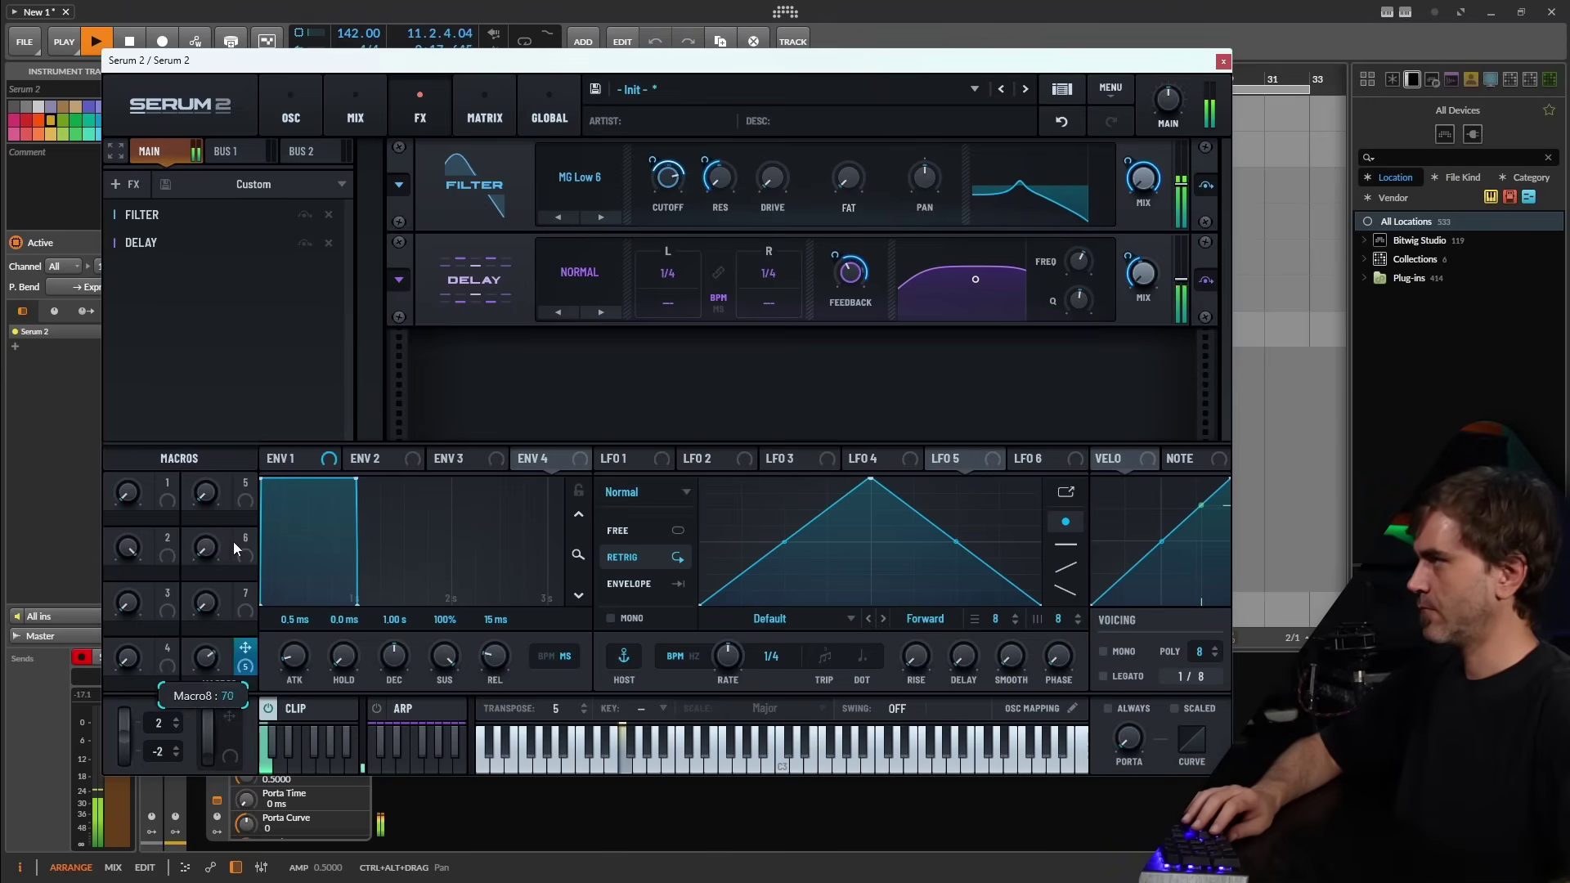
{"action": "left_click_drag", "start_coordinate": [219, 652], "coordinate": [221, 658]}
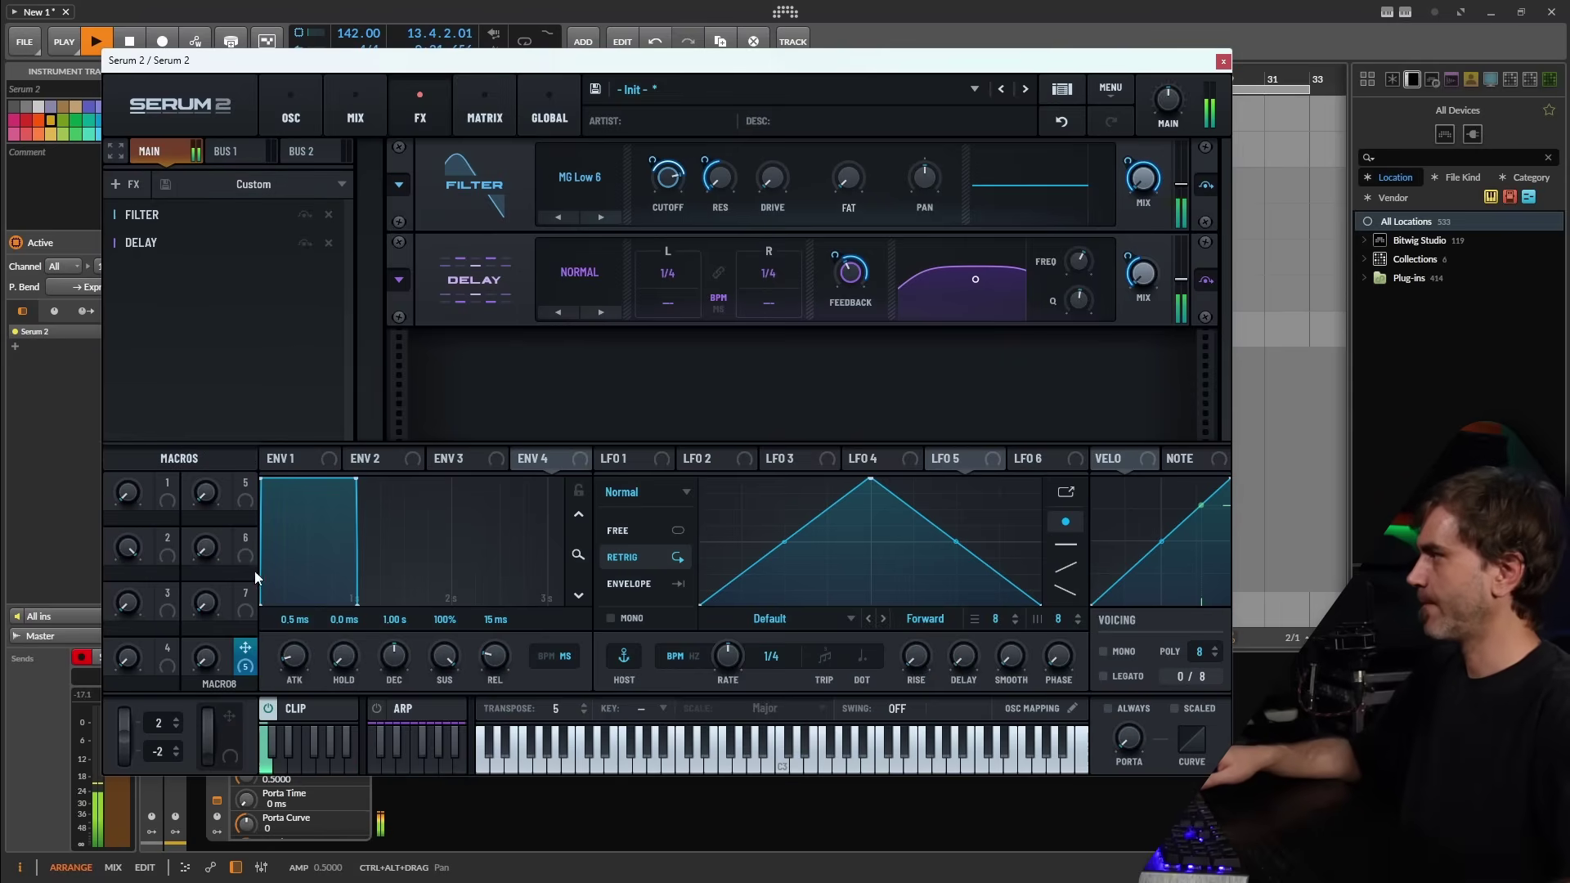
{"action": "left_click_drag", "start_coordinate": [206, 659], "coordinate": [223, 599]}
{"action": "left_click_drag", "start_coordinate": [225, 544], "coordinate": [281, 846]}
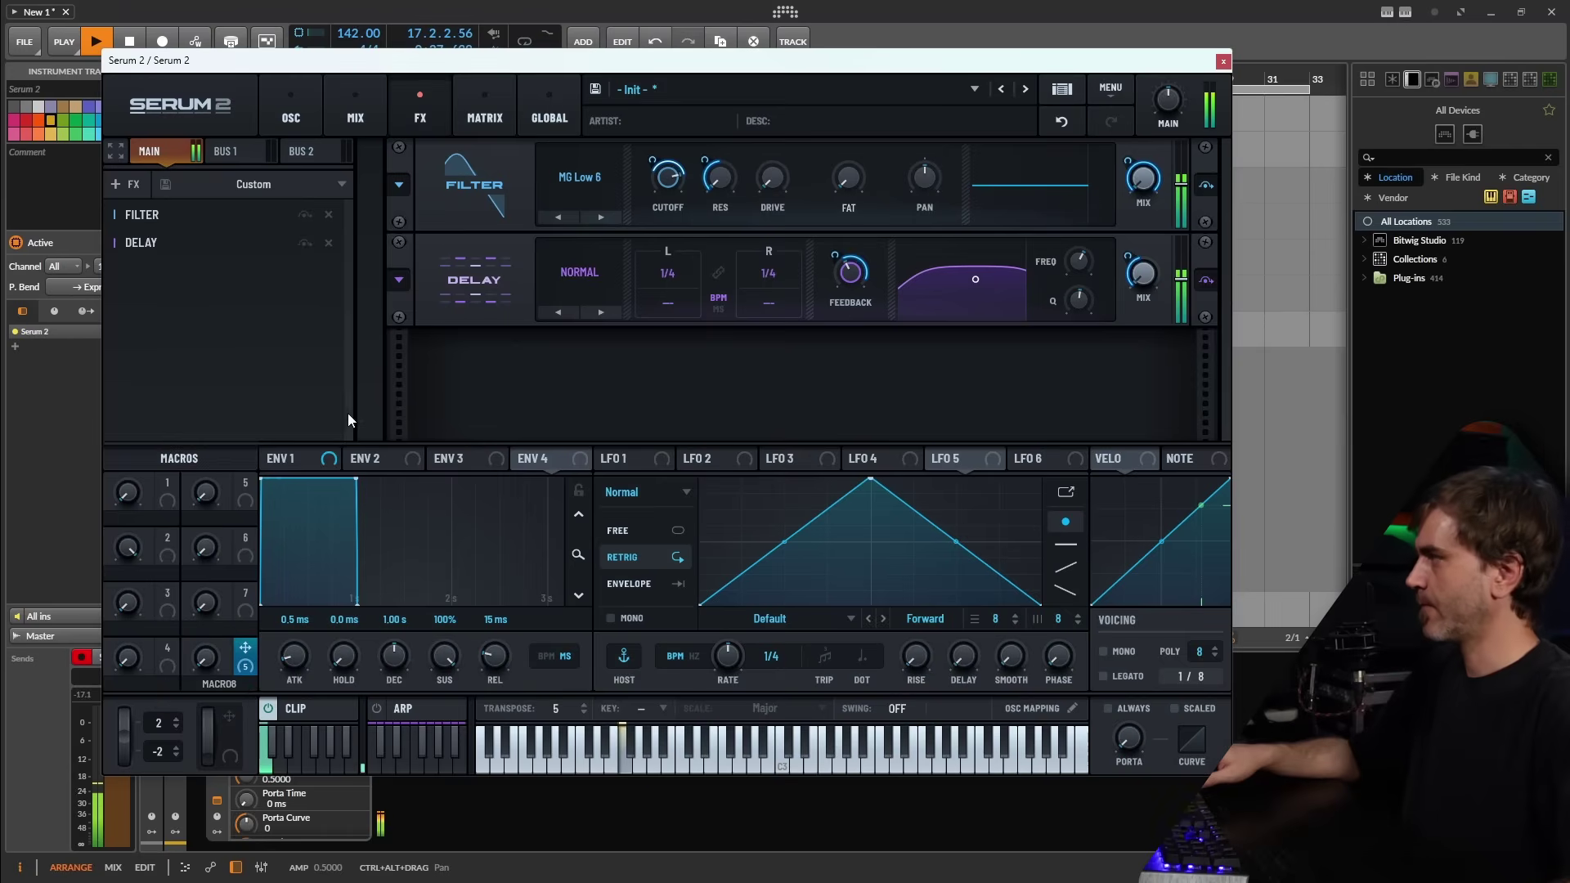
{"action": "left_click", "coordinate": [296, 100]}
- Route LFO 1 to Filter 1 cutoff and set LFO 1 to free-running
{"action": "key", "text": "space"}
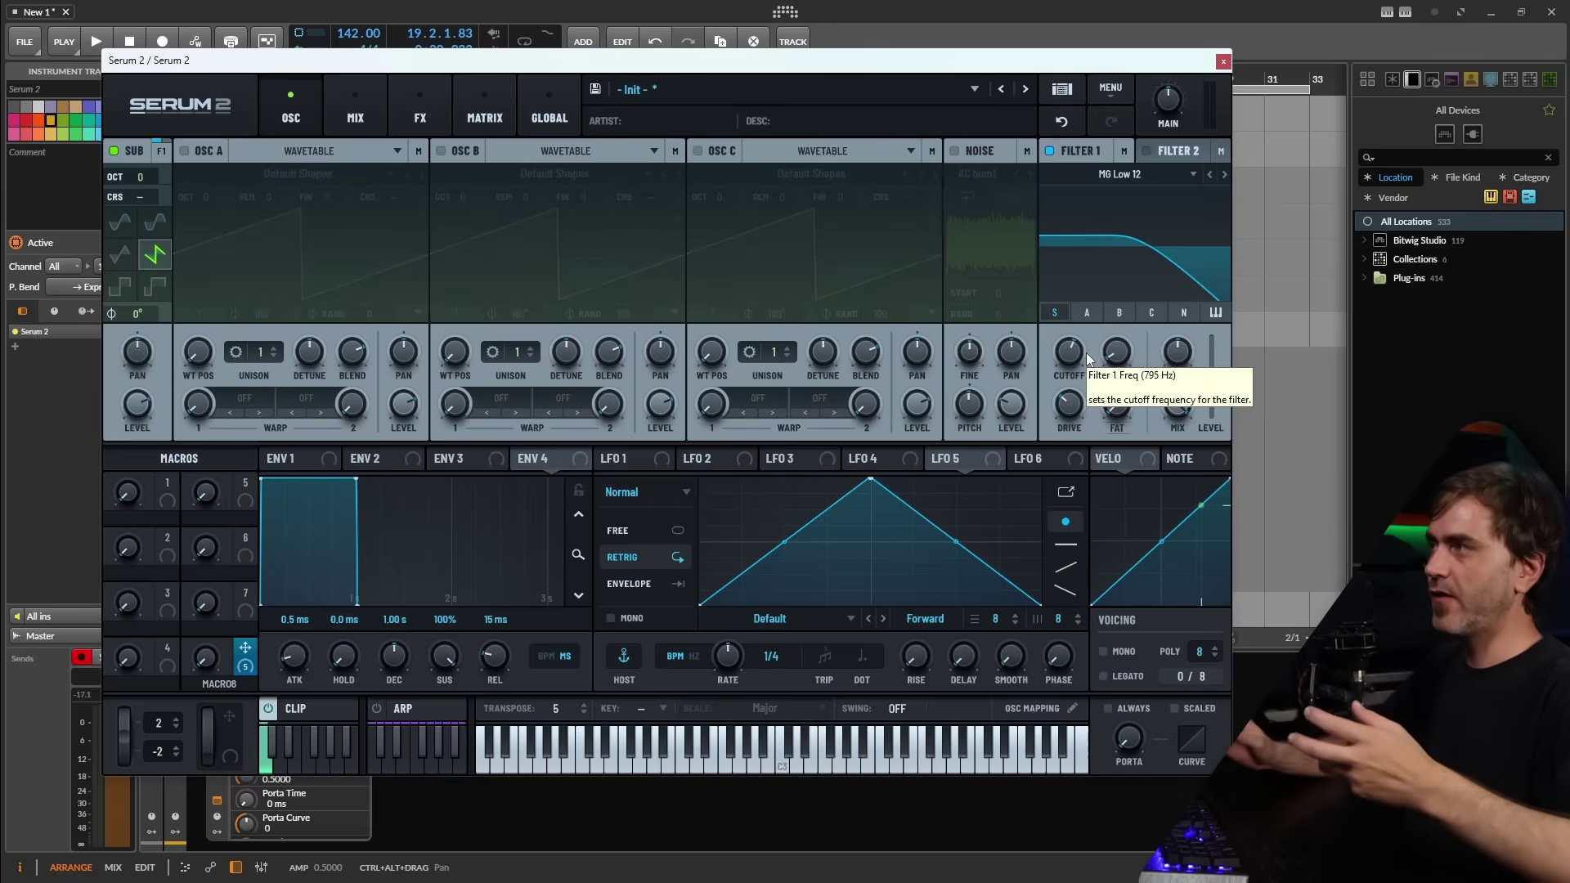
{"action": "left_click", "coordinate": [646, 455]}
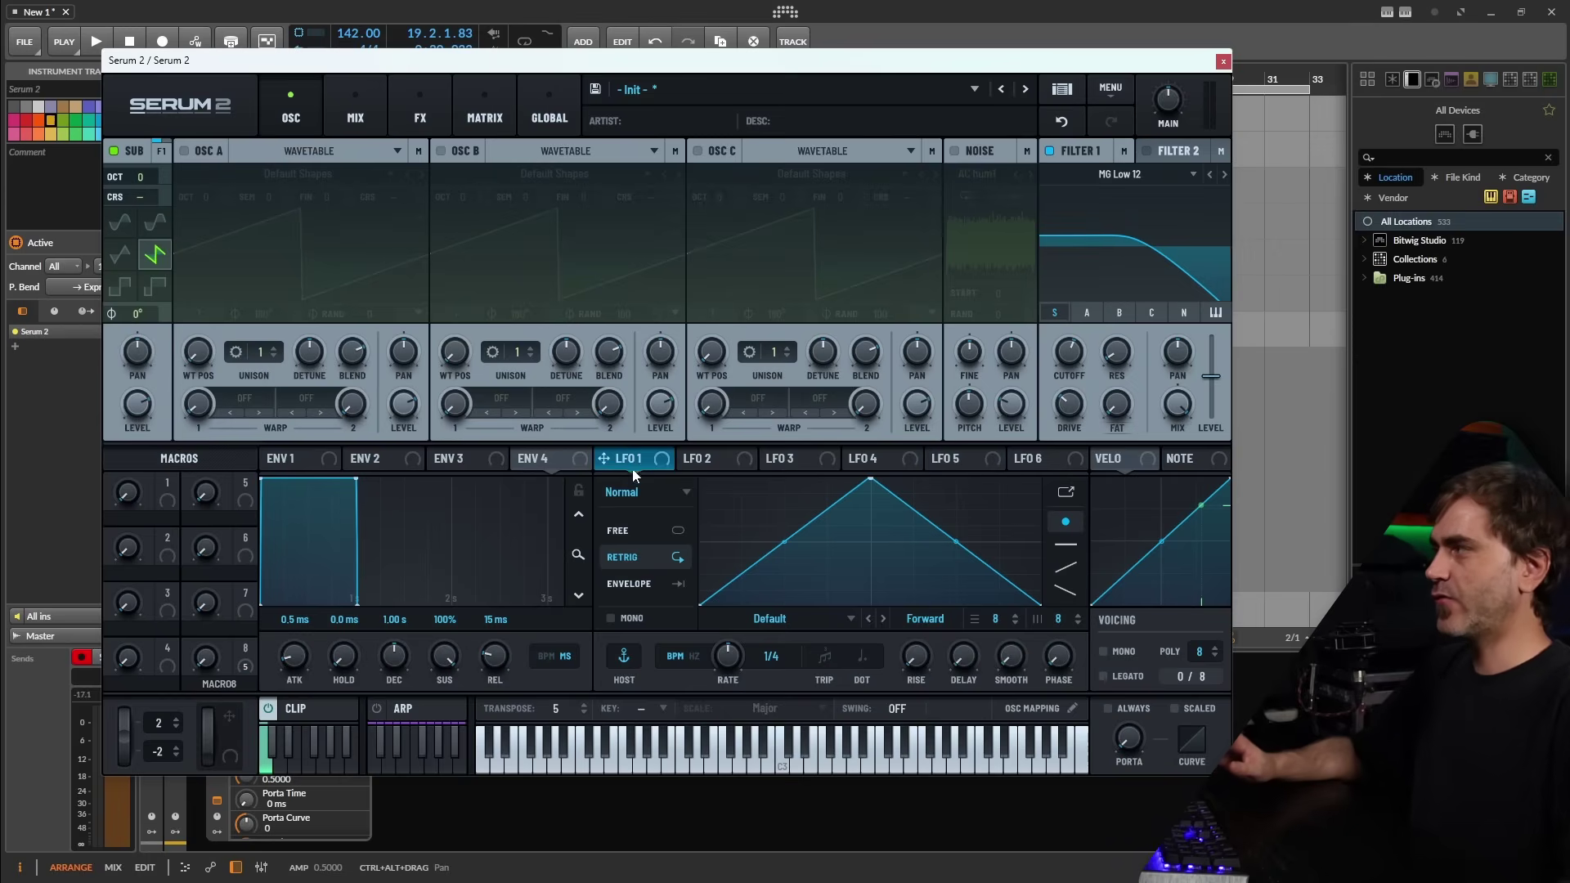
{"action": "left_click_drag", "start_coordinate": [635, 465], "coordinate": [1062, 381]}
{"action": "key", "text": "space"}
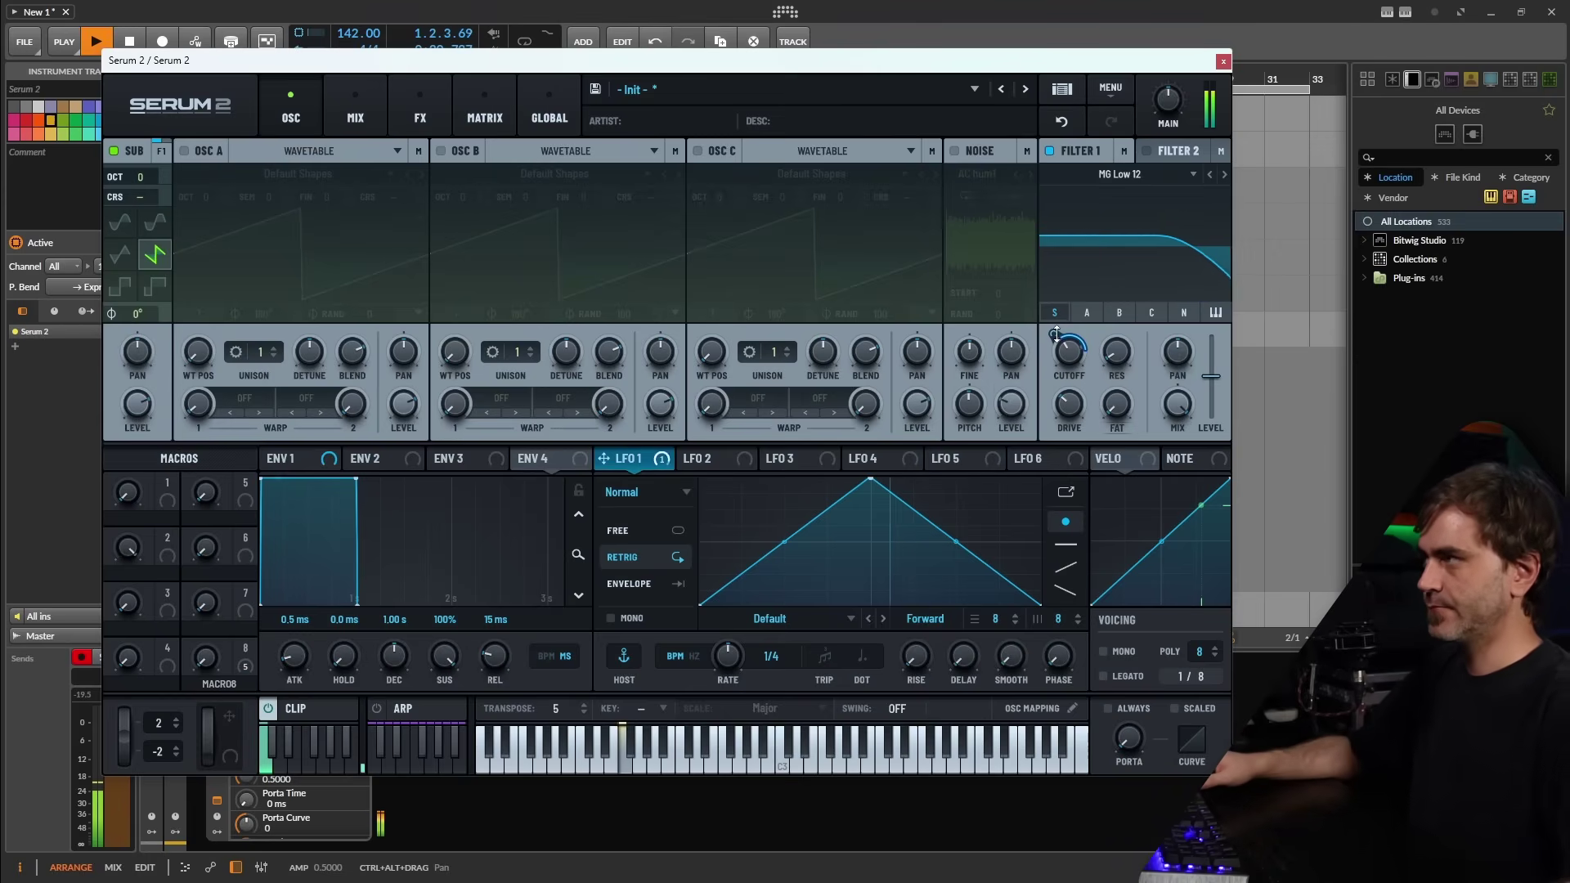
{"action": "left_click", "coordinate": [636, 533]}
{"action": "key", "text": "space"}
{"action": "key", "text": "space"}
- Turn Macro 8 down, rename it FX, and route Macro 1 to Filter 1 cutoff
{"action": "mouse_move", "coordinate": [1055, 328]}
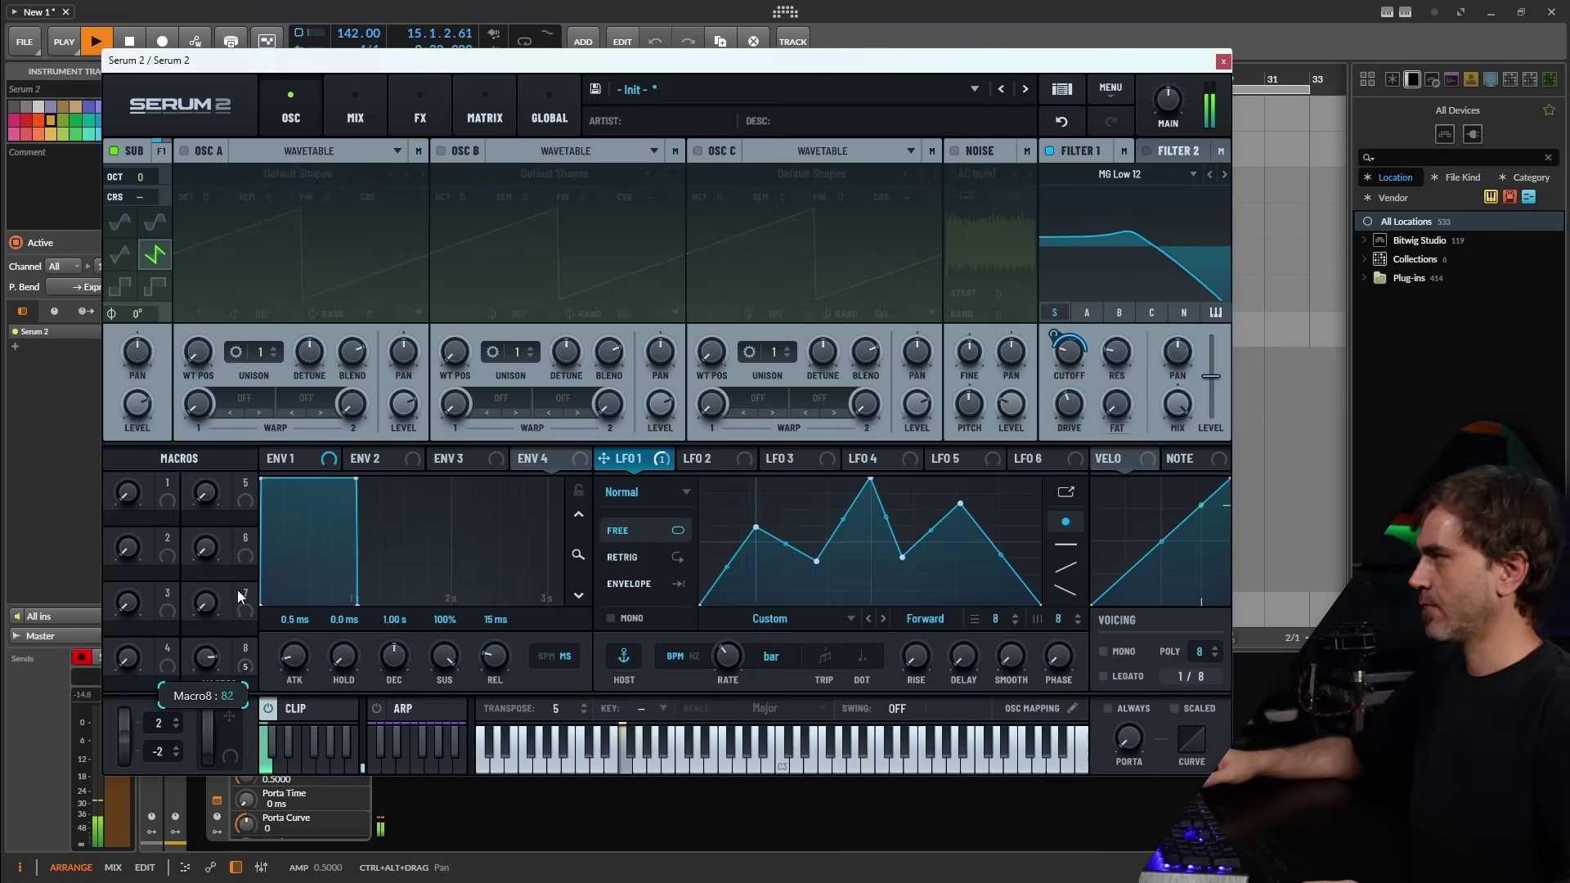
{"action": "left_click_drag", "start_coordinate": [242, 596], "coordinate": [209, 659]}
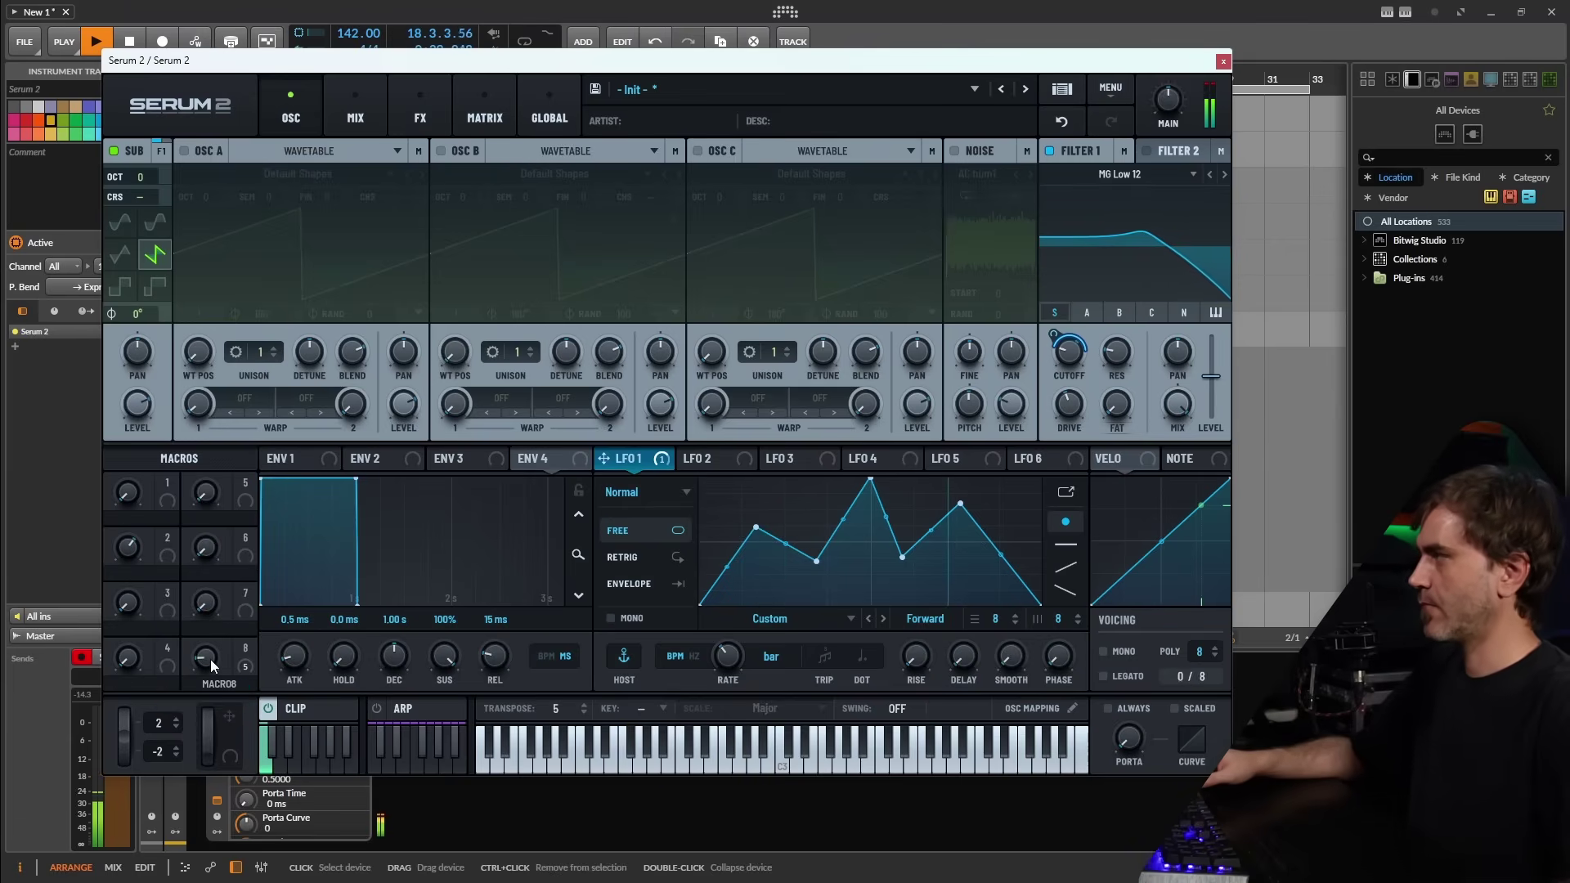
{"action": "key", "text": "space"}
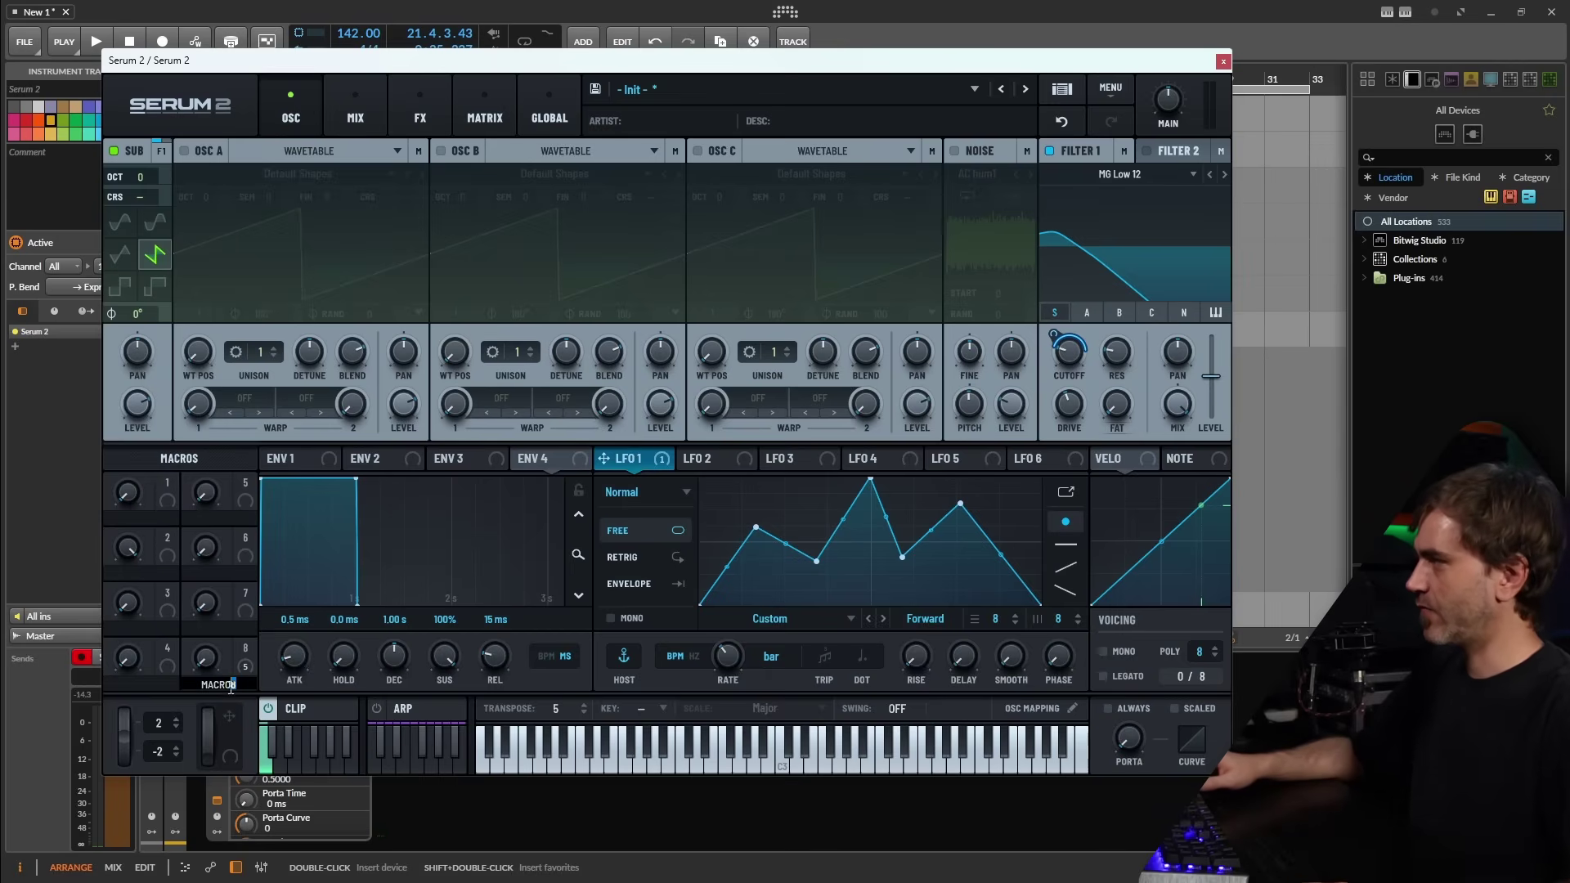
{"action": "type", "text": "FX"}
{"action": "key", "text": "Return"}
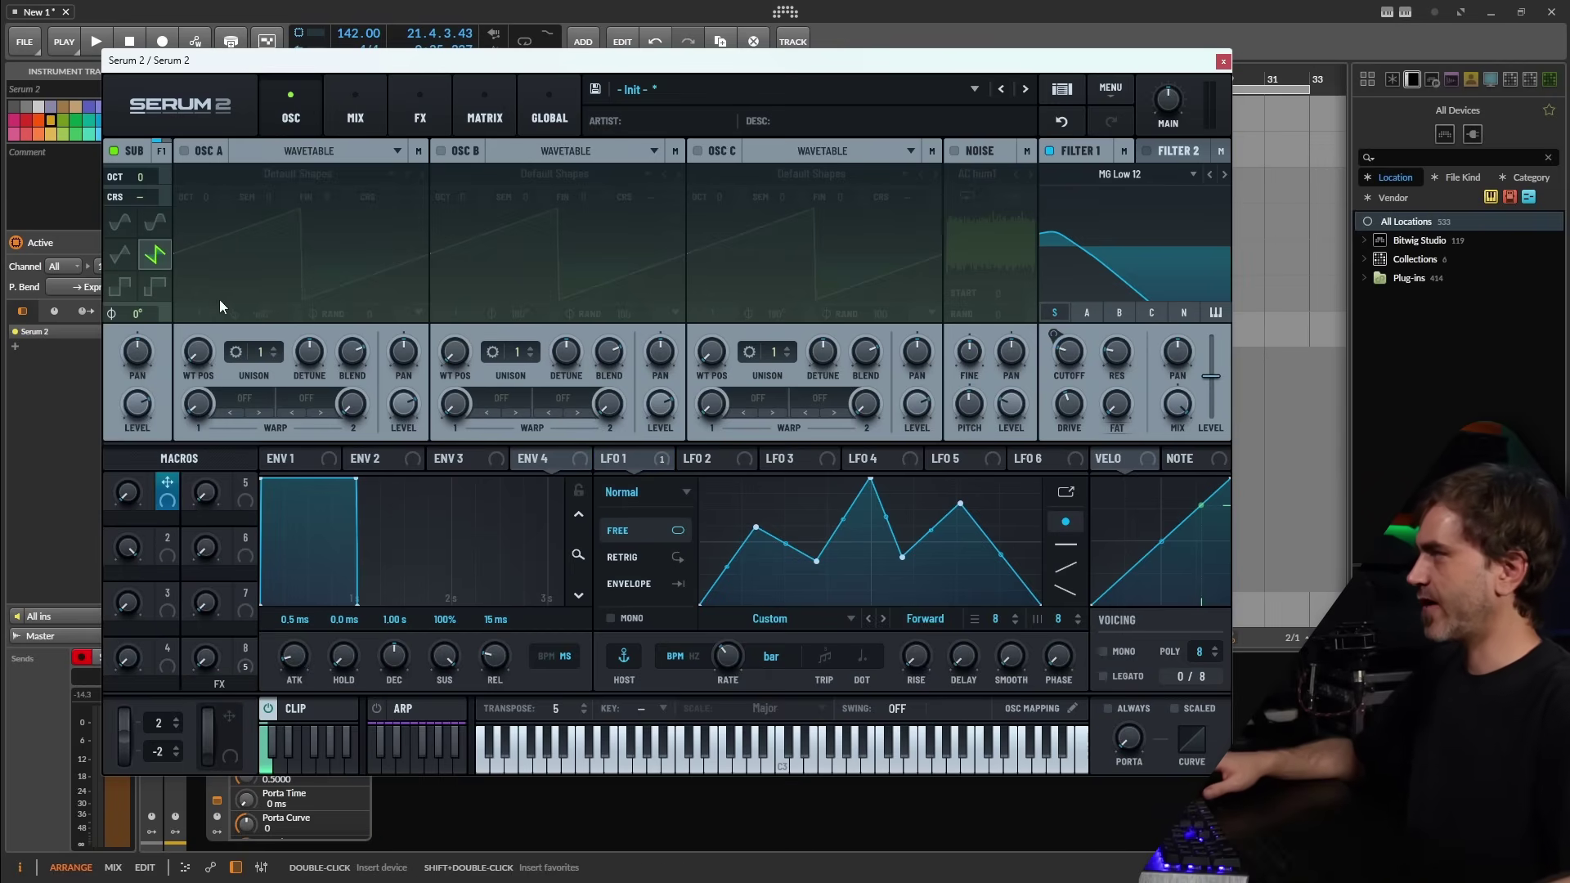
{"action": "left_click_drag", "start_coordinate": [167, 483], "coordinate": [1070, 356]}
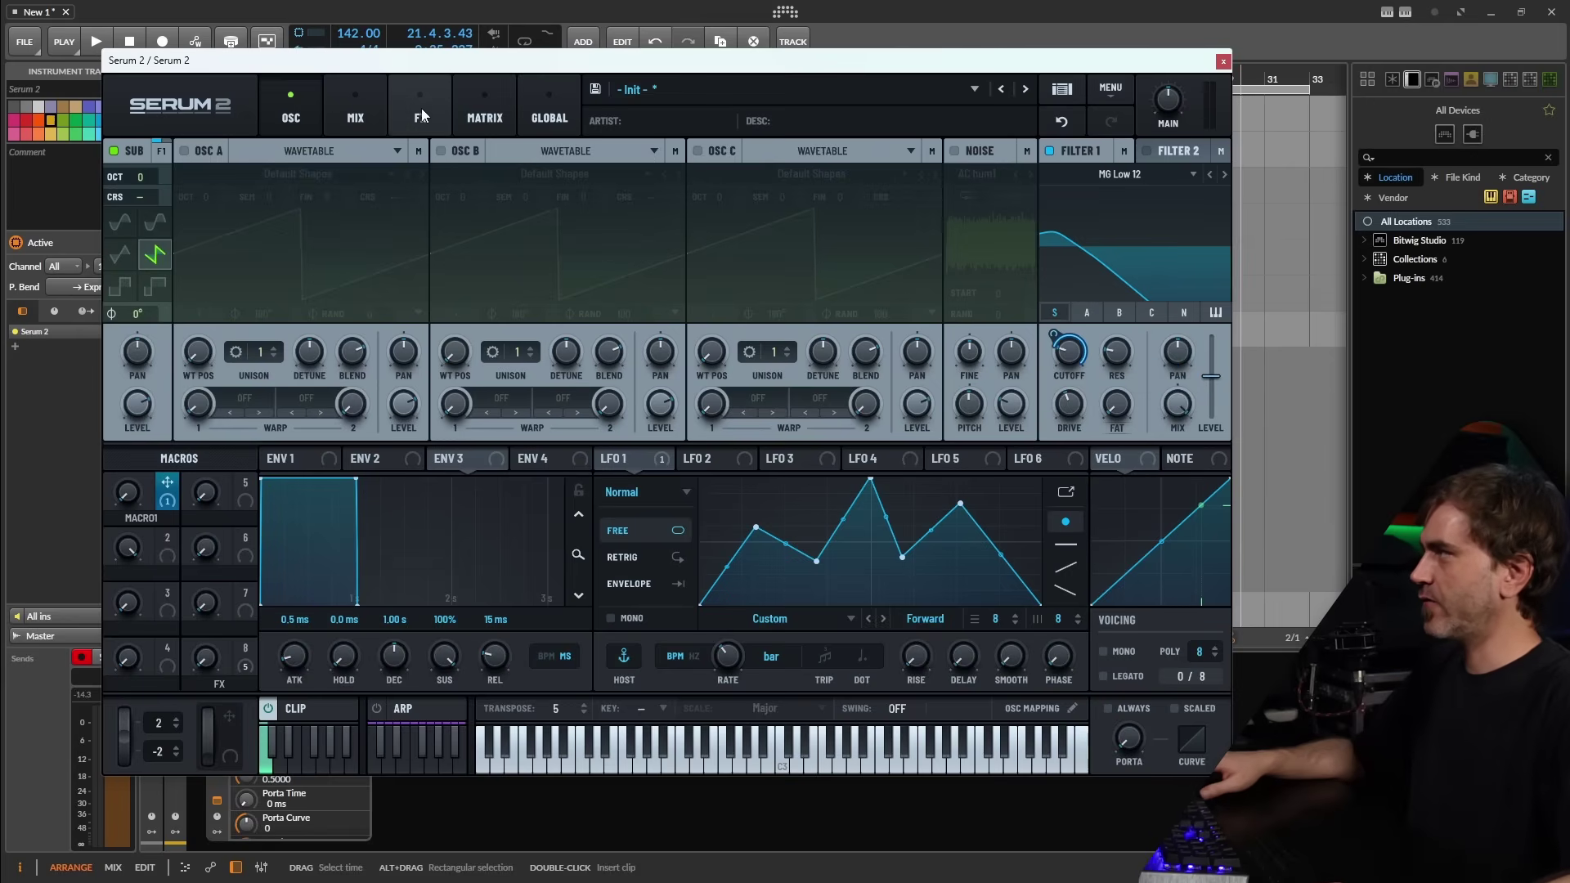
- In the matrix, set Macro 1 as aux source for the LFO 1 to Filter 1 Freq route
{"action": "left_click", "coordinate": [487, 112]}
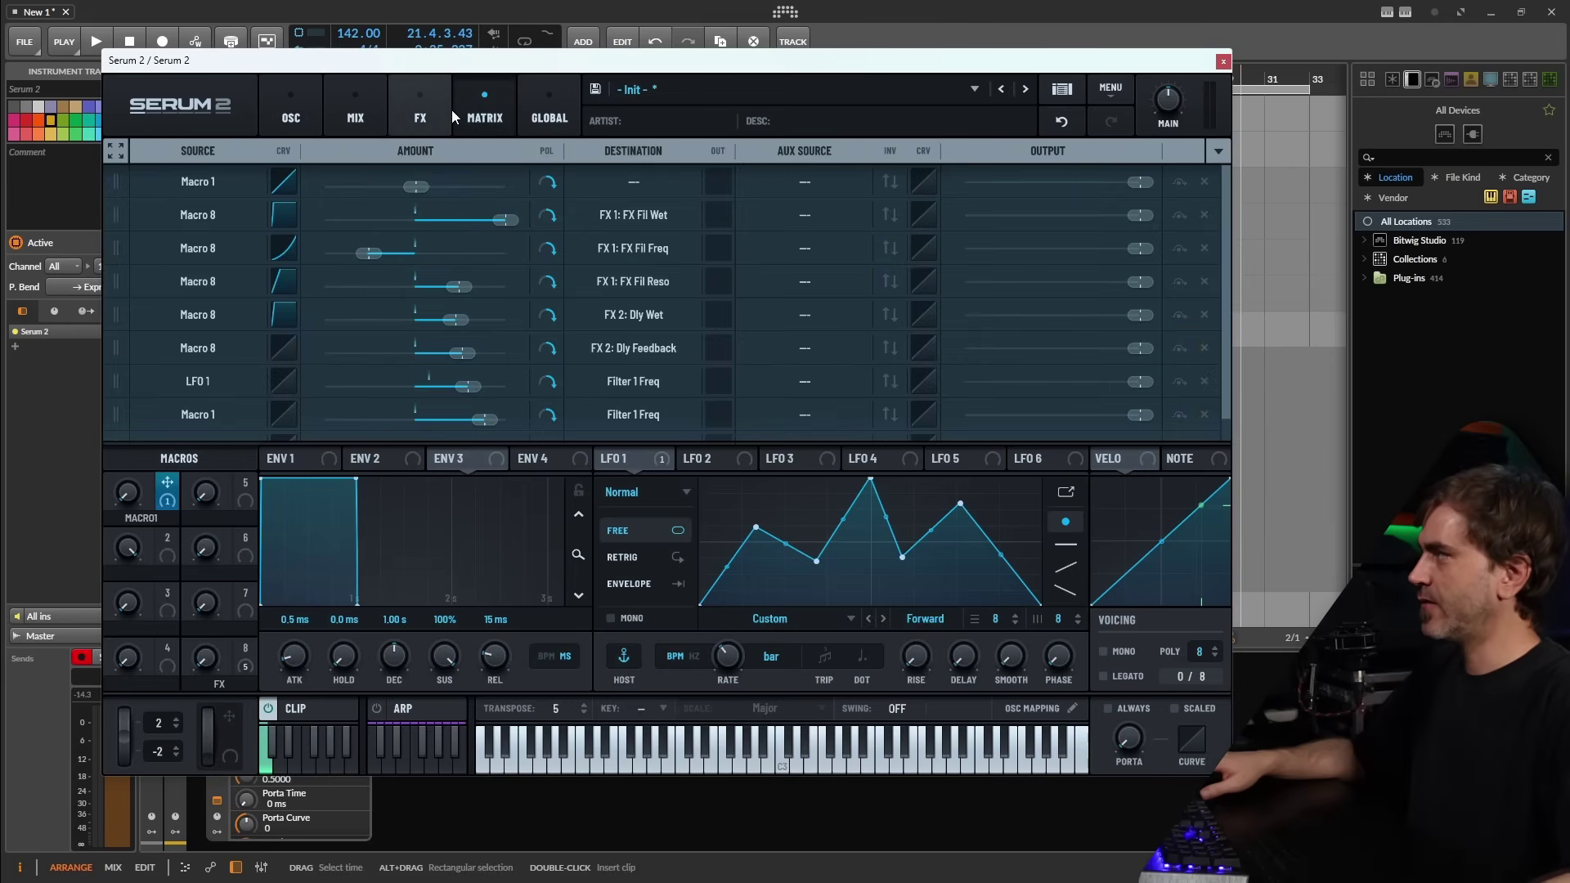
{"action": "scroll", "coordinate": [861, 401], "scroll_direction": "down", "scroll_amount": 1}
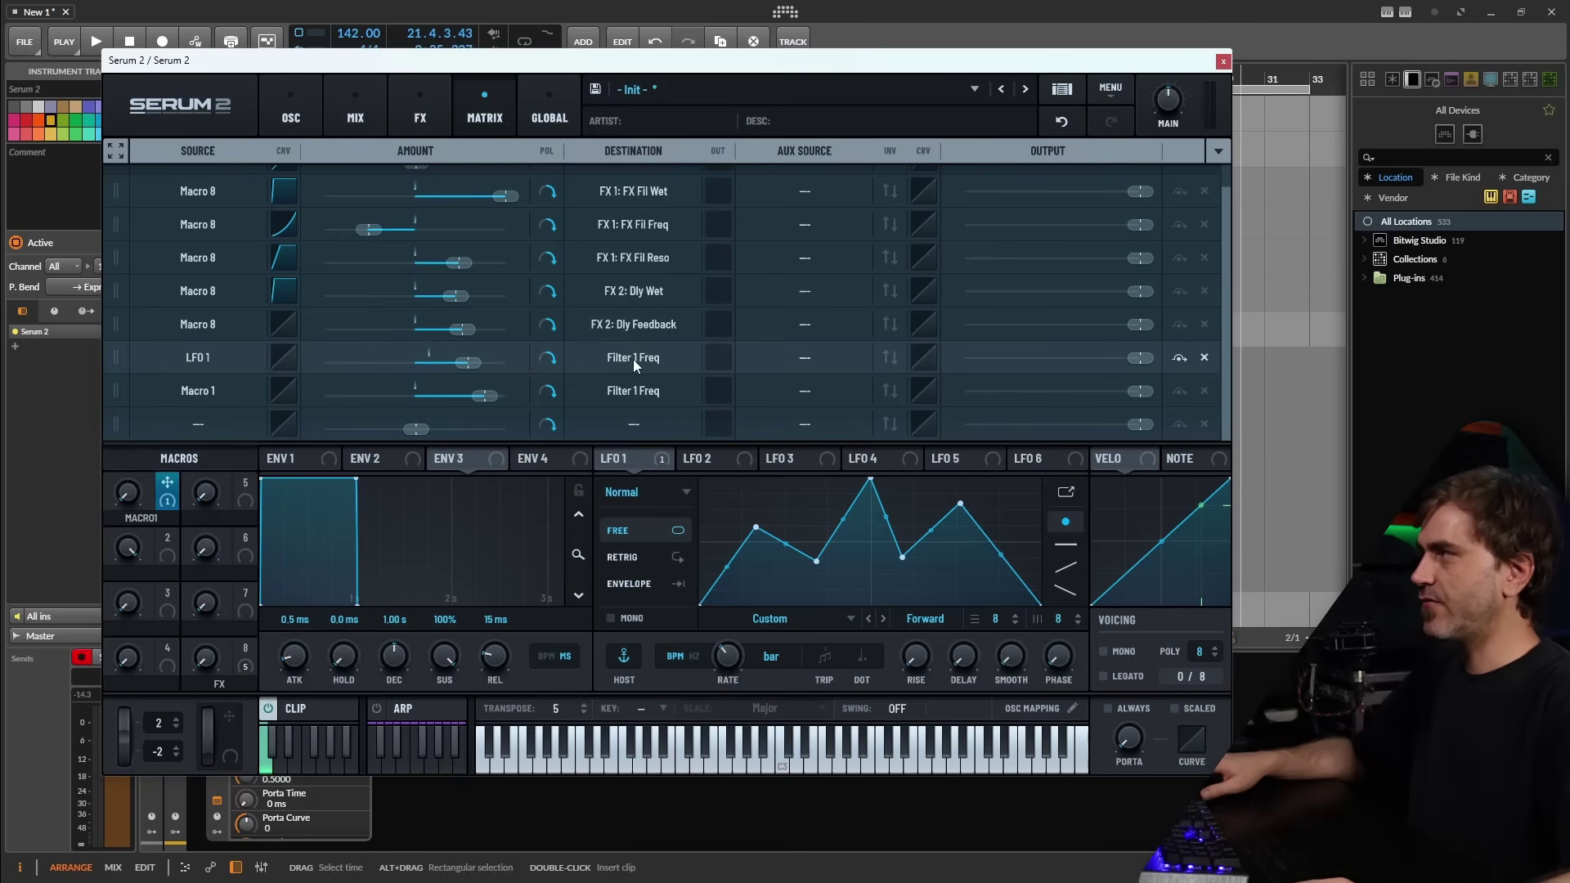
{"action": "left_click", "coordinate": [803, 357]}
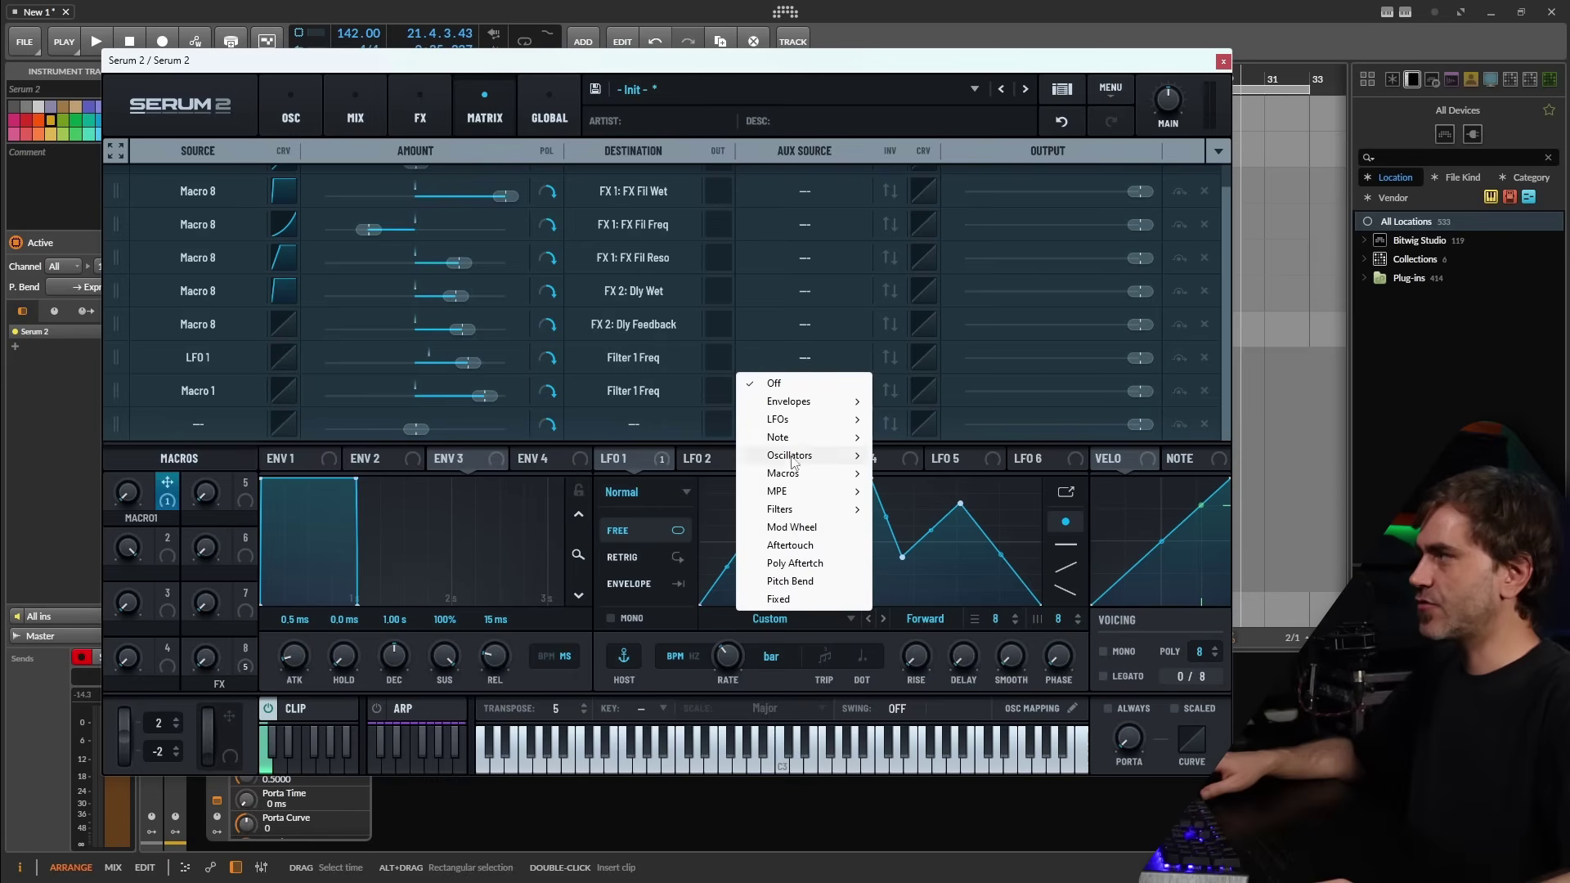
{"action": "mouse_move", "coordinate": [800, 474]}
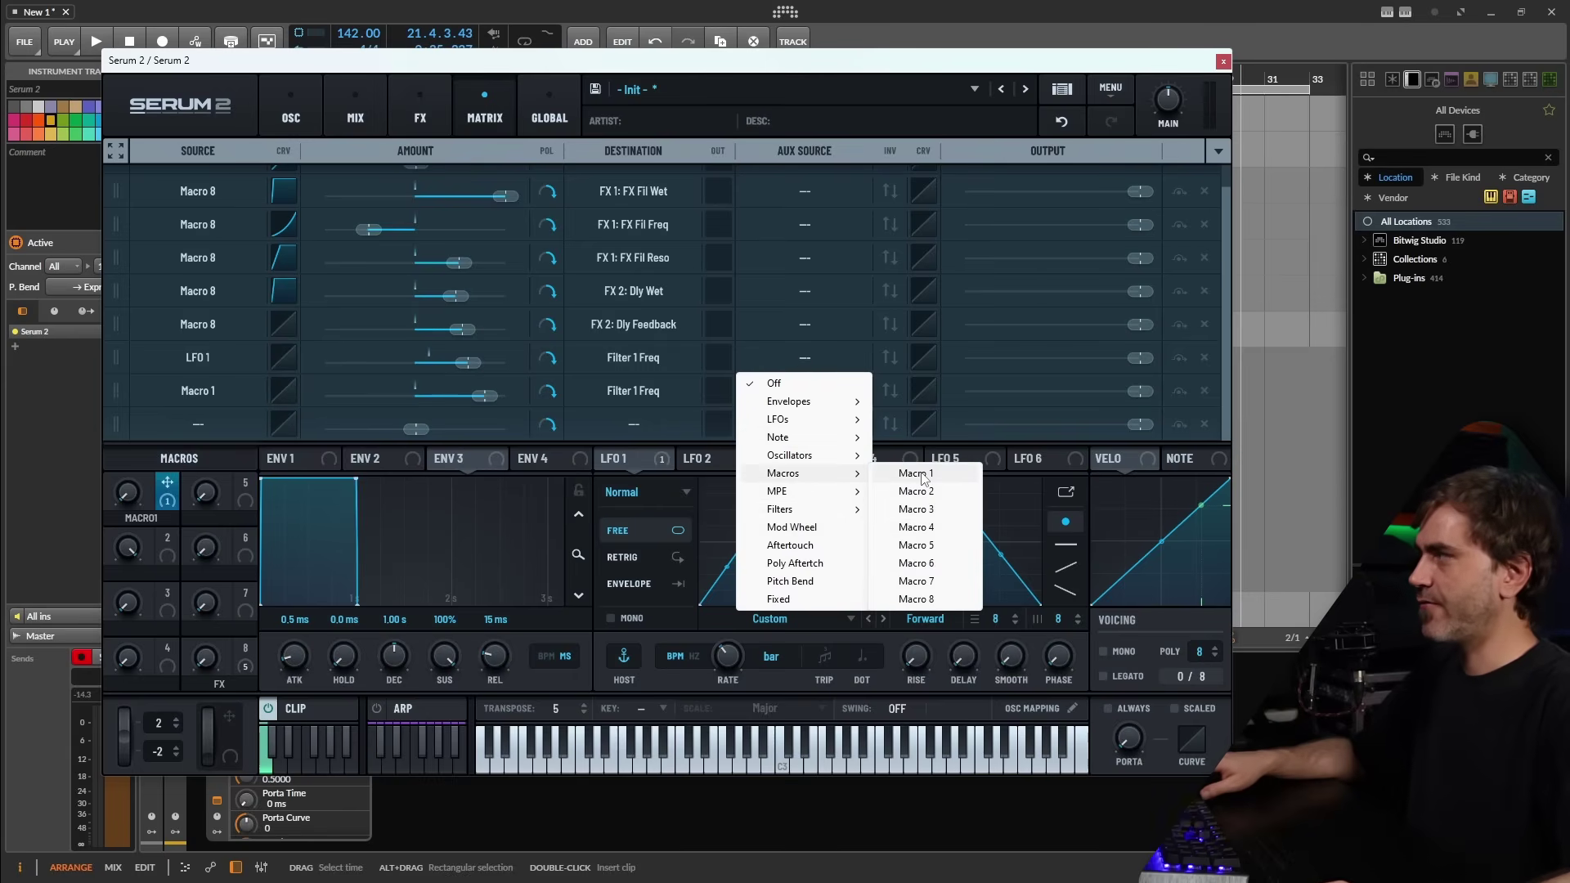
{"action": "left_click", "coordinate": [915, 474]}
- Shape the aux curve flat at the start, lower its end point, and resume playback
{"action": "left_click", "coordinate": [924, 357]}
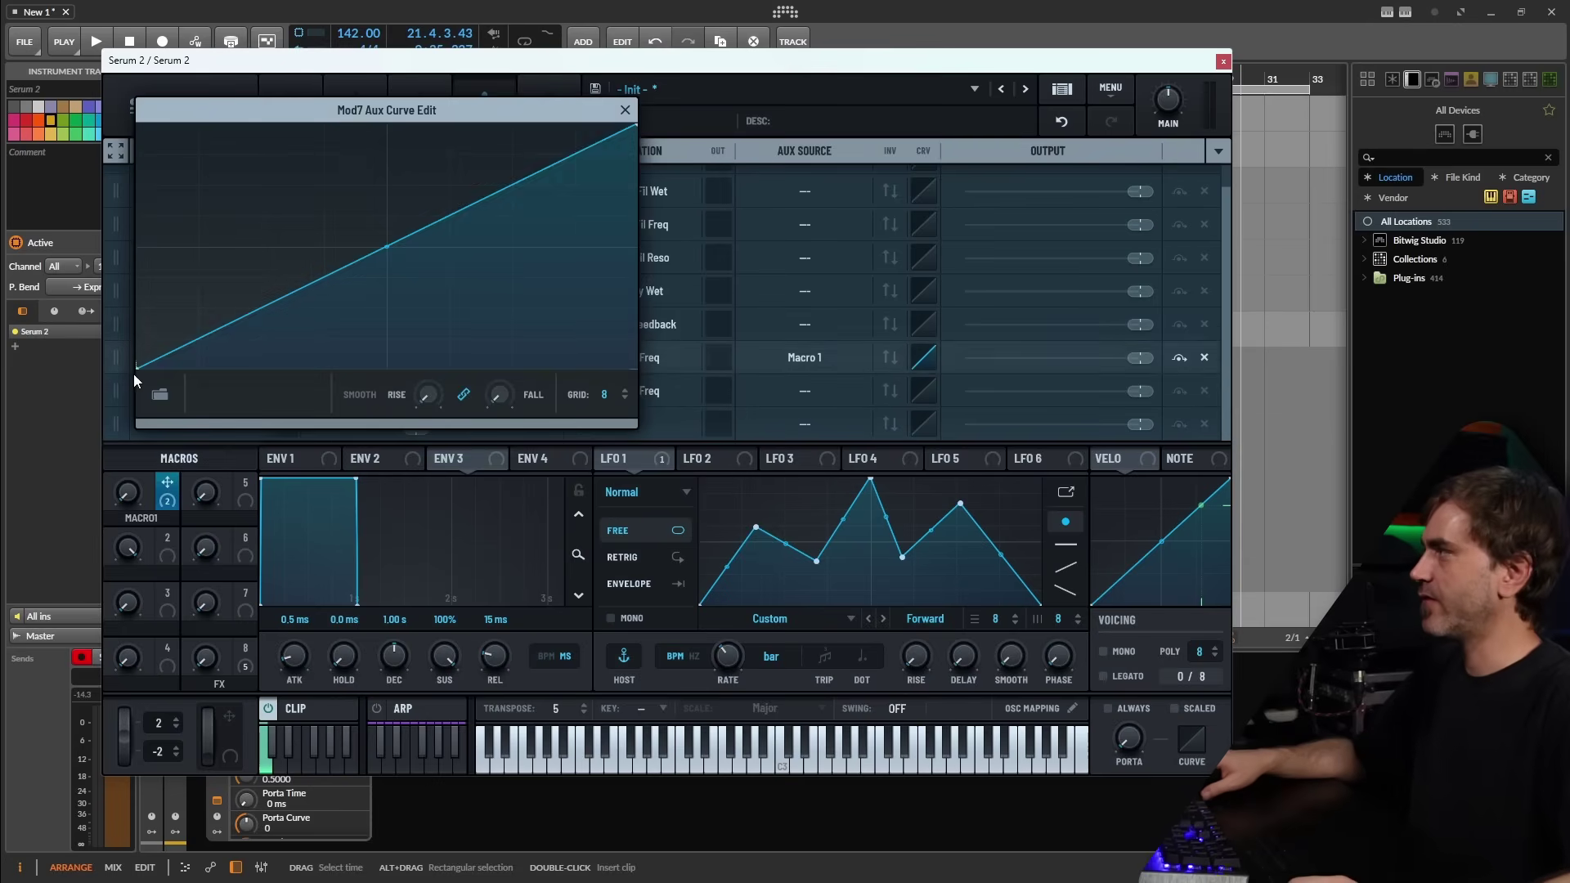
{"action": "left_click_drag", "start_coordinate": [233, 249], "coordinate": [181, 96]}
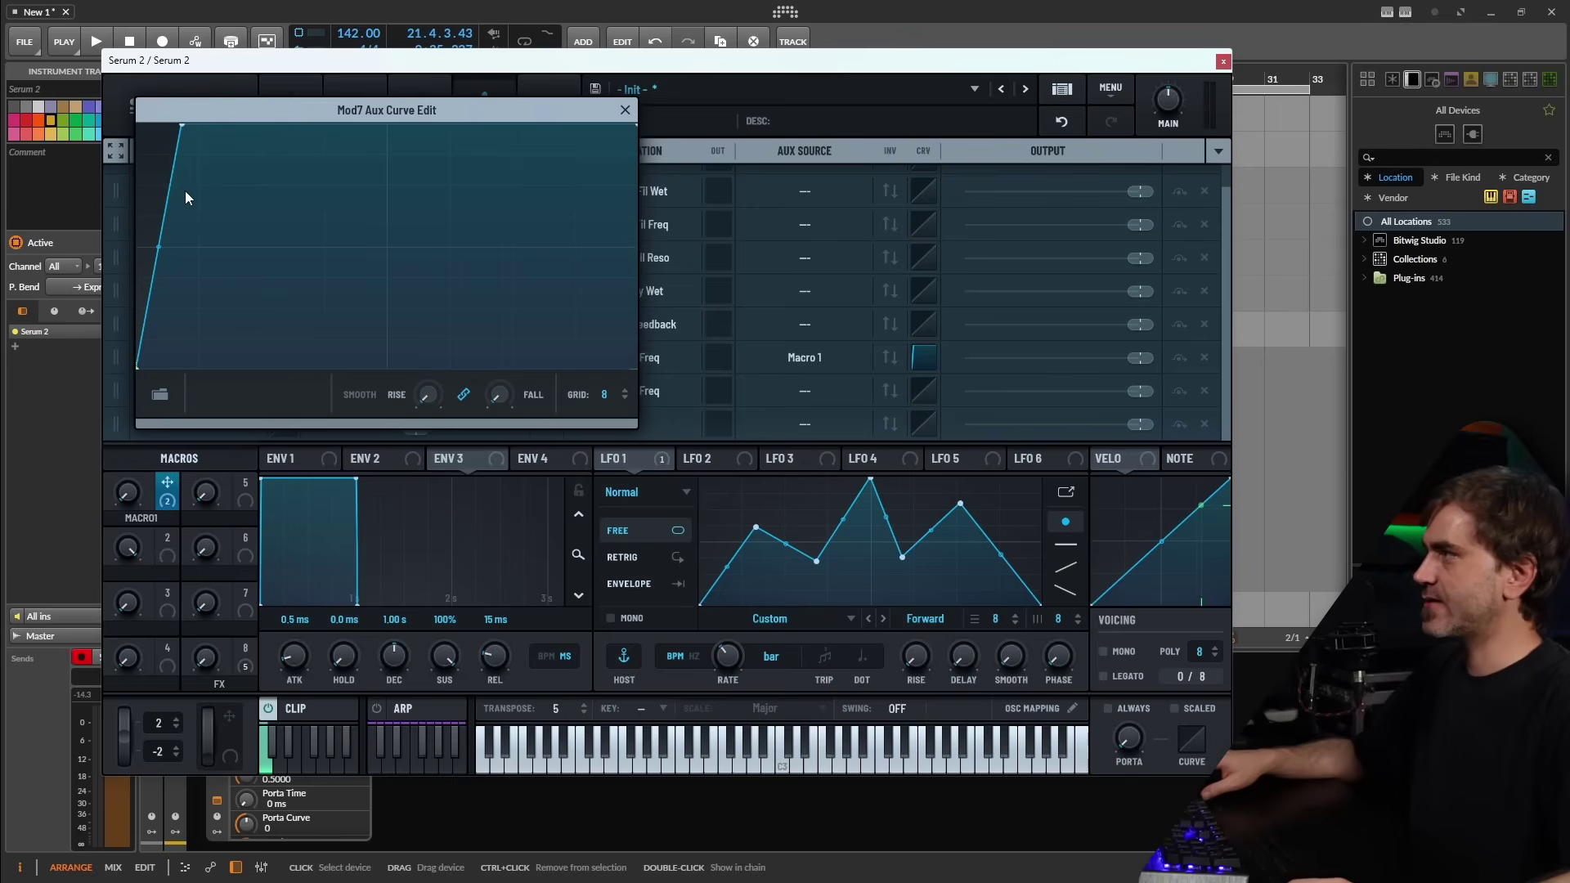
{"action": "left_click_drag", "start_coordinate": [183, 127], "coordinate": [204, 444]}
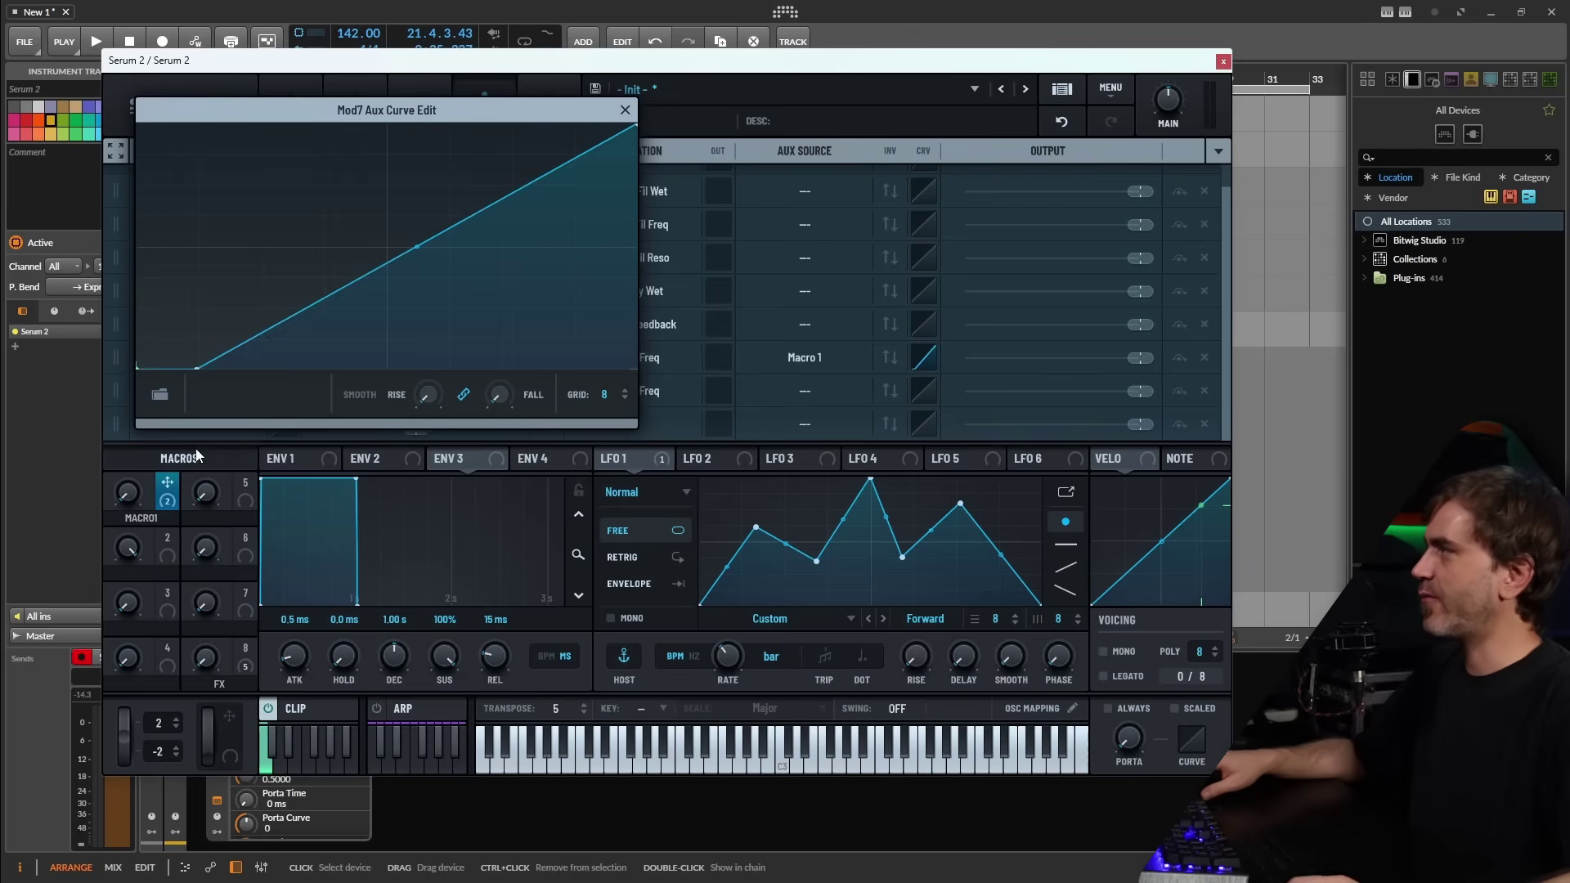
{"action": "left_click_drag", "start_coordinate": [635, 124], "coordinate": [636, 368]}
{"action": "key", "text": "Escape"}
{"action": "key", "text": "space"}
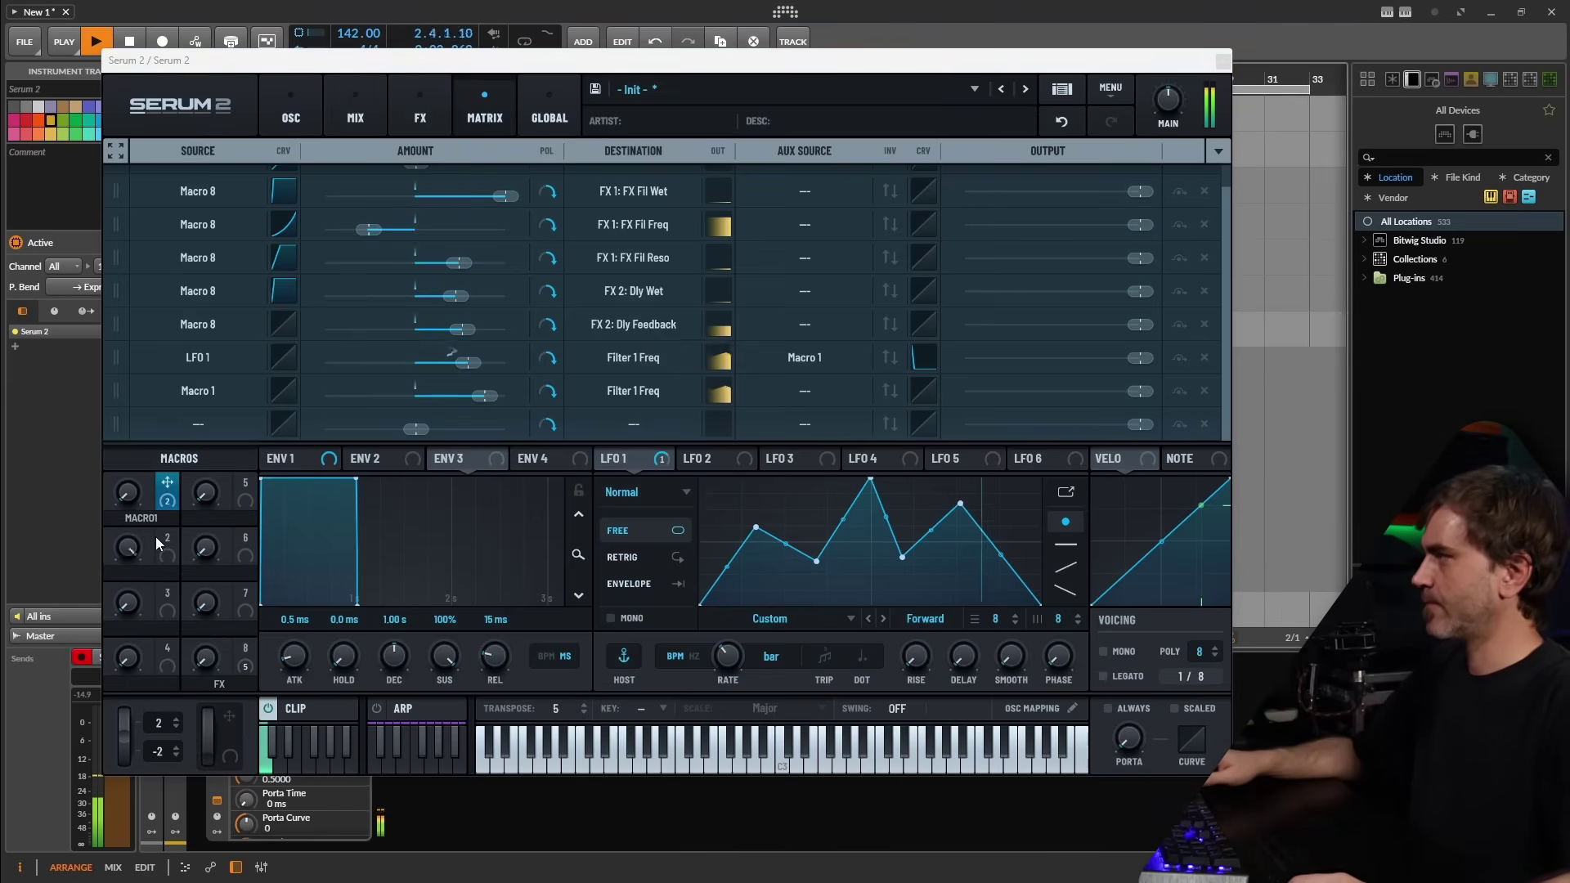
- Sweep Macro 1 while playing, through 47 and up to 78
{"action": "left_click", "coordinate": [214, 639]}
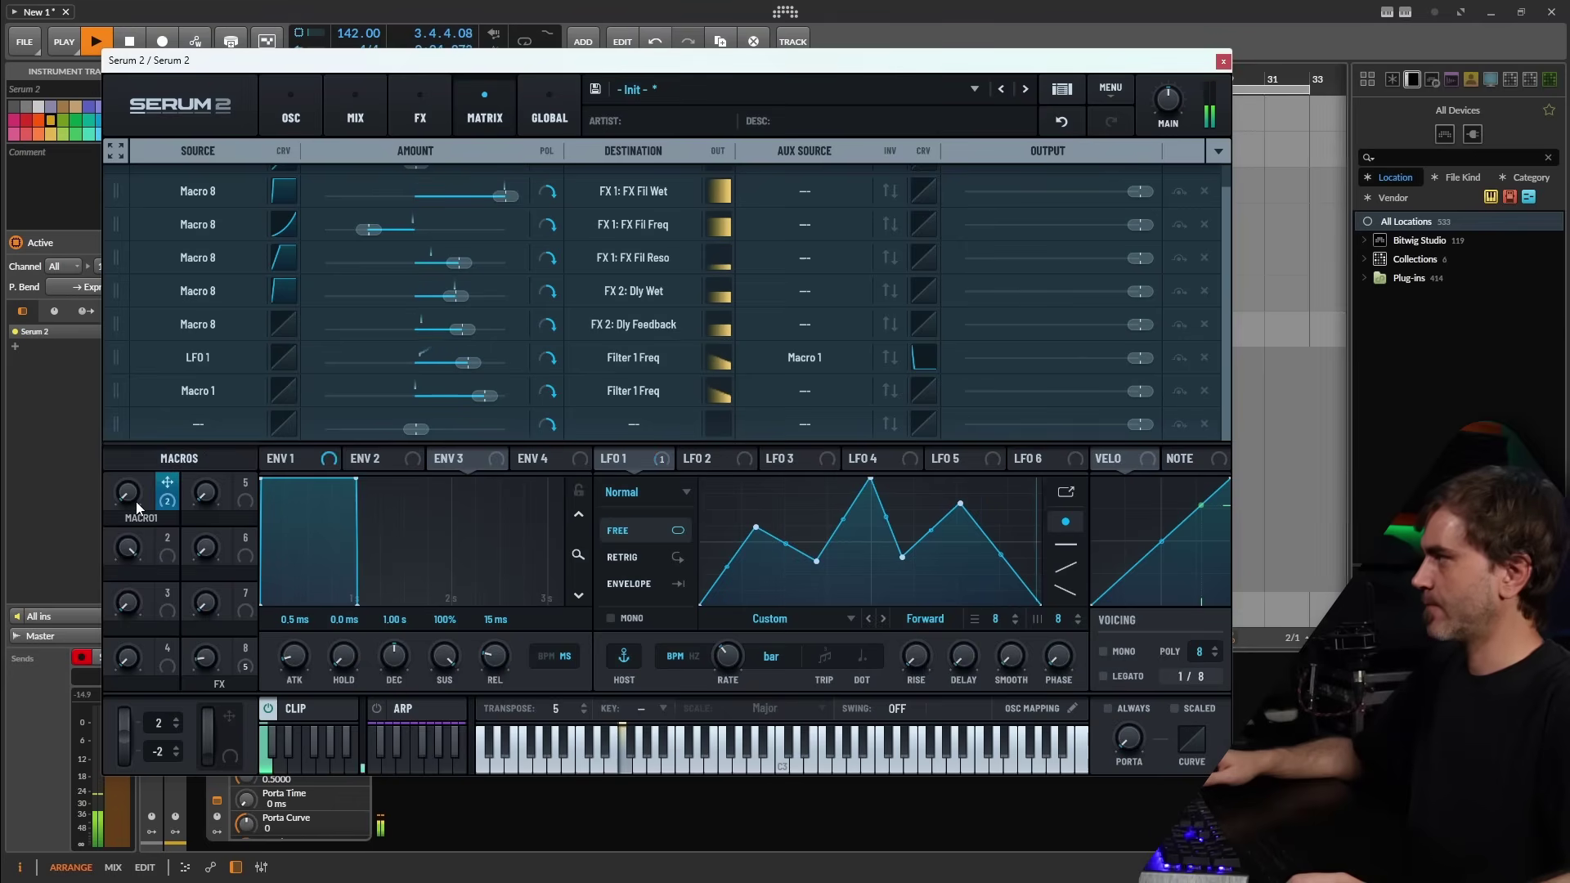
{"action": "left_click_drag", "start_coordinate": [133, 498], "coordinate": [164, 360]}
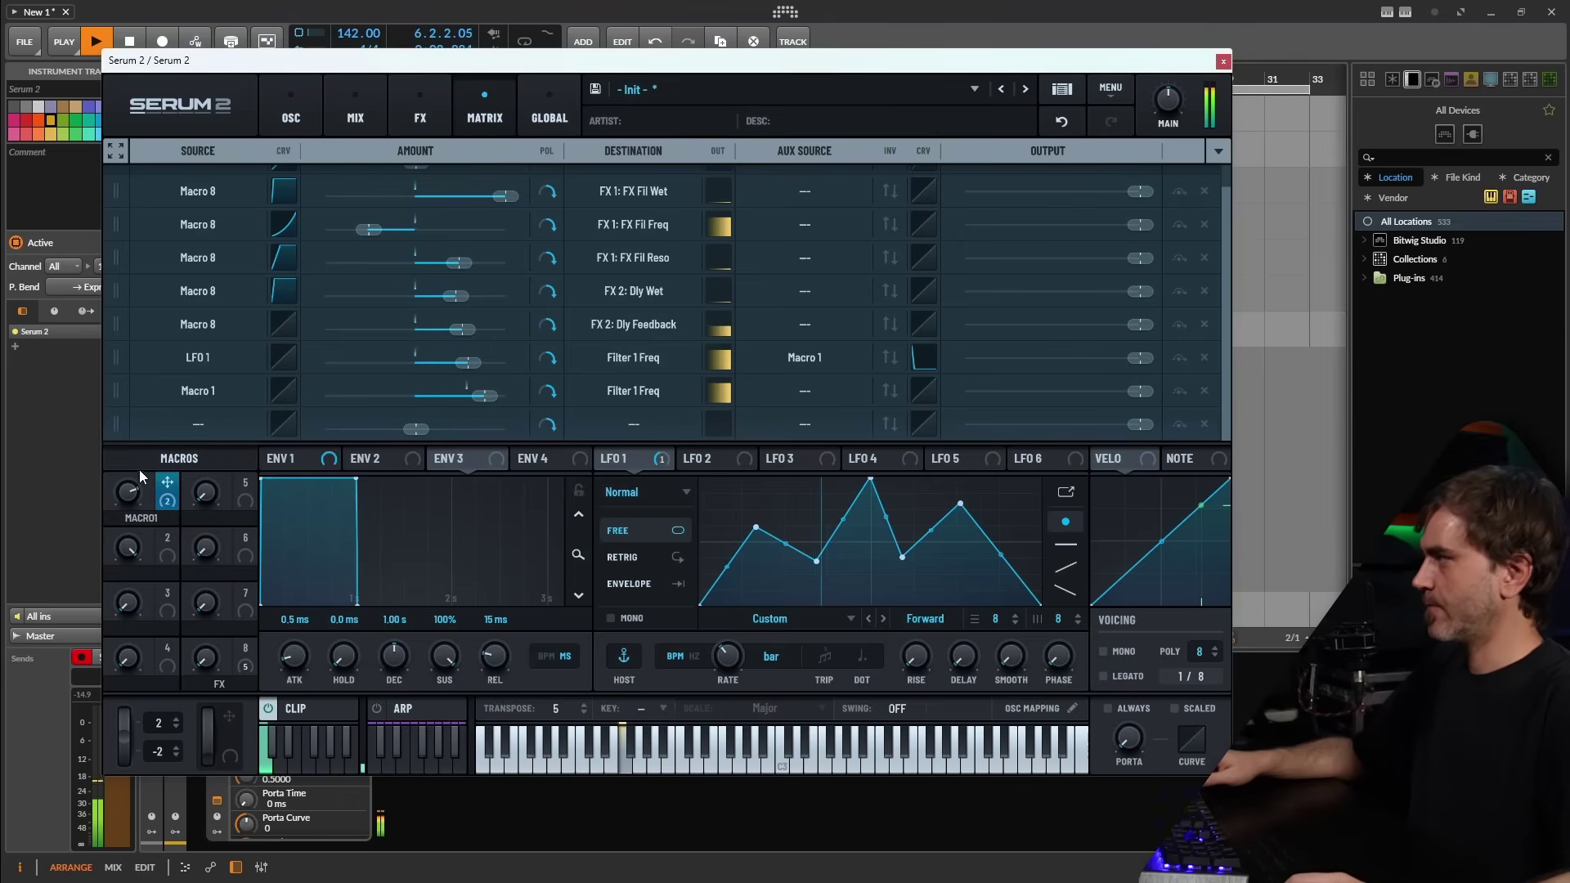
{"action": "left_click_drag", "start_coordinate": [137, 473], "coordinate": [126, 603]}
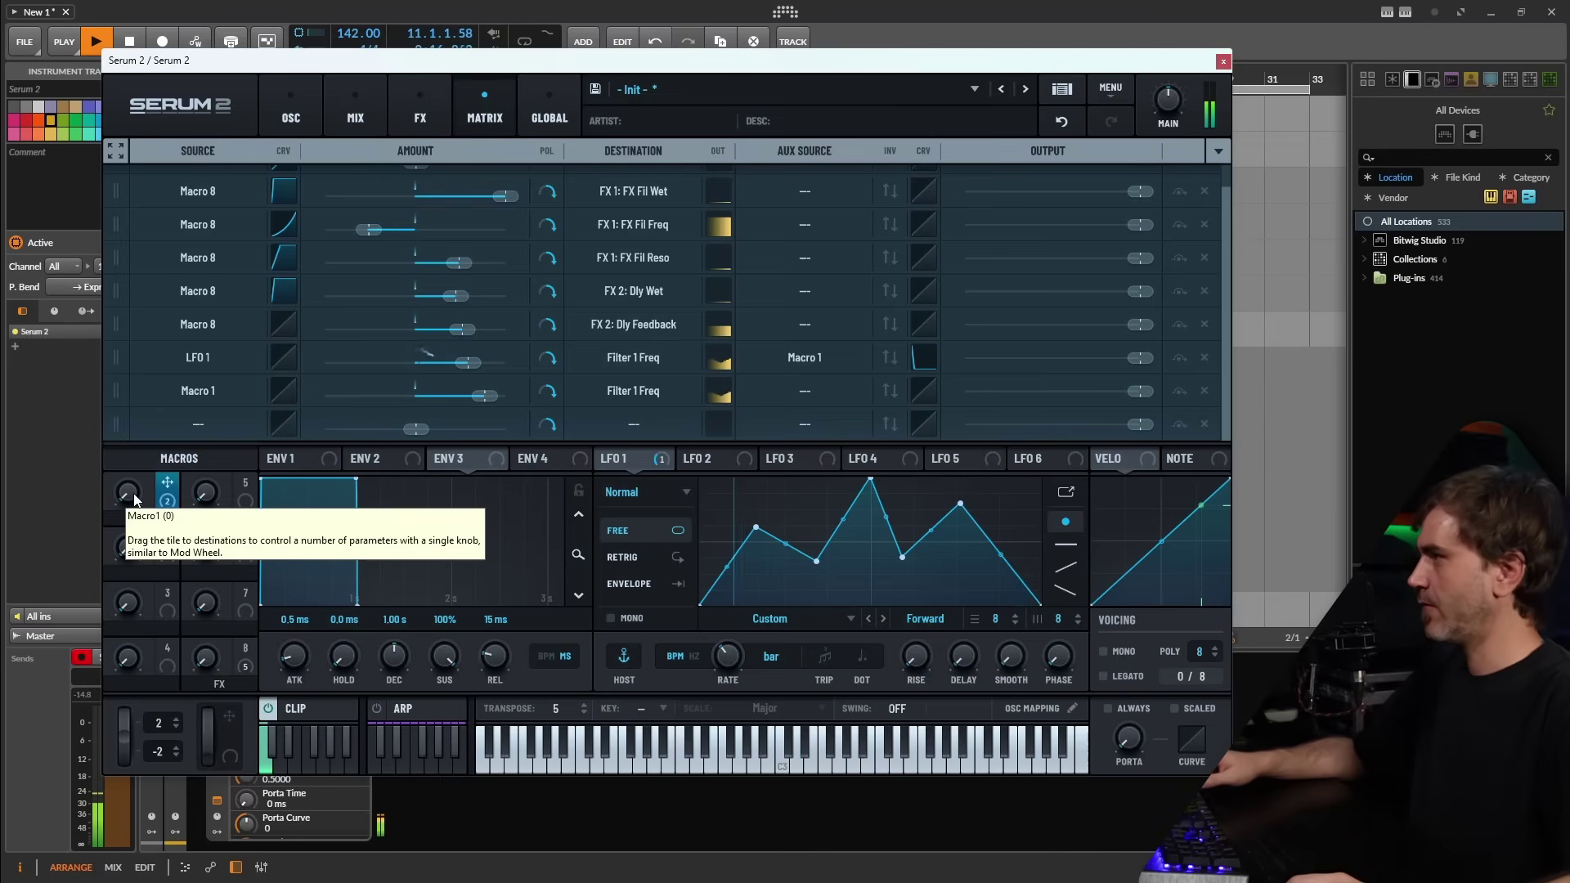
{"action": "left_click_drag", "start_coordinate": [135, 499], "coordinate": [171, 399]}
- Settle Macro 1 at 75 and draw a stepped LFO 1 shape at 1/2 rate
{"action": "key", "text": "space"}
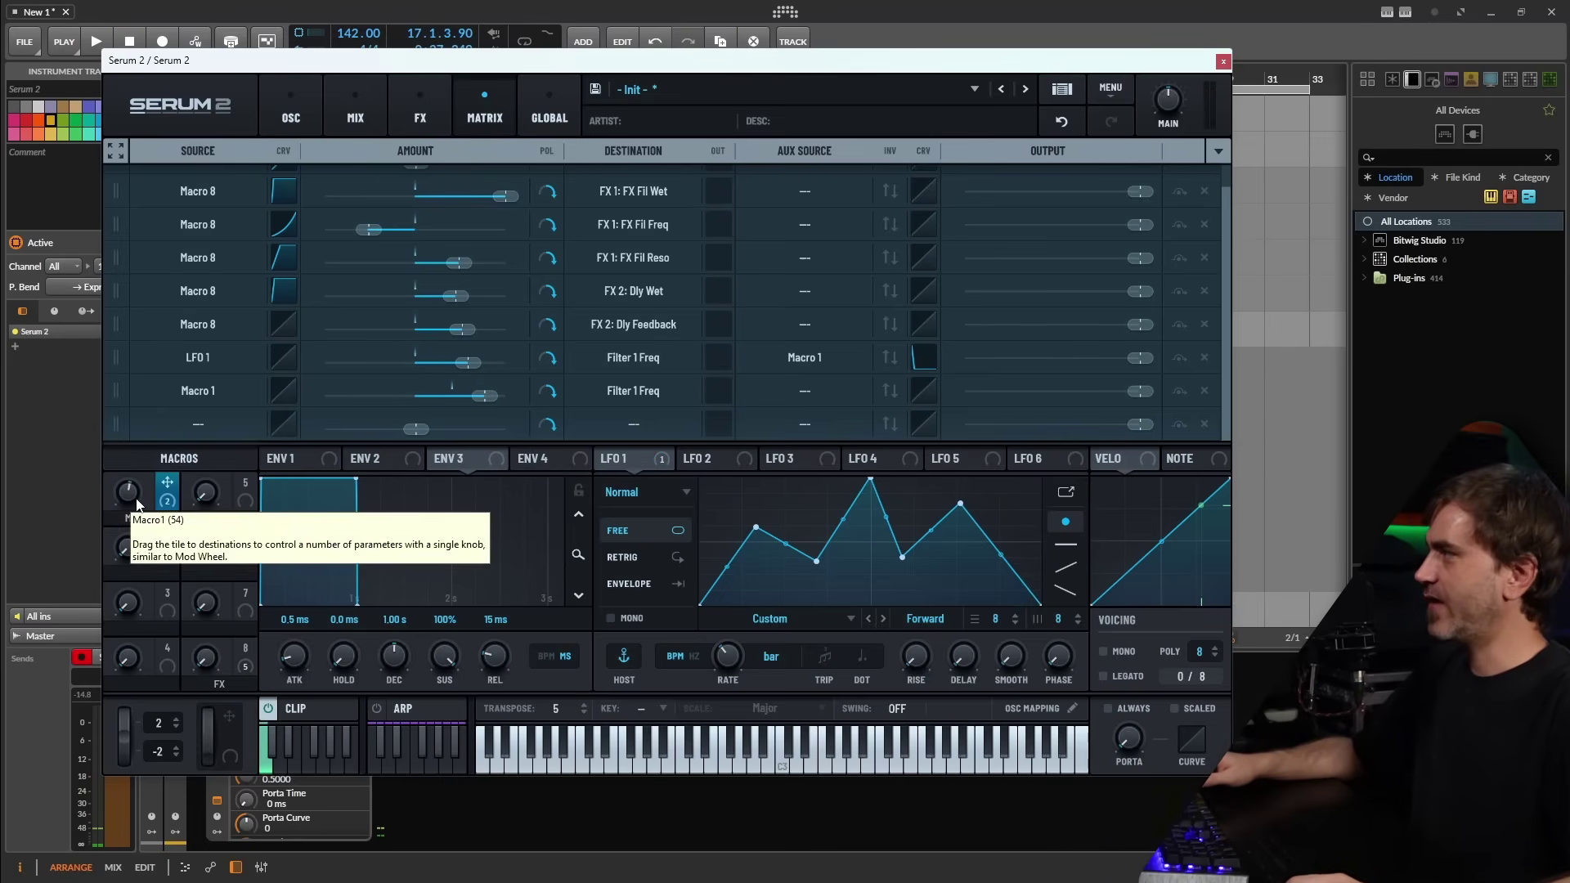
{"action": "left_click_drag", "start_coordinate": [136, 502], "coordinate": [141, 463]}
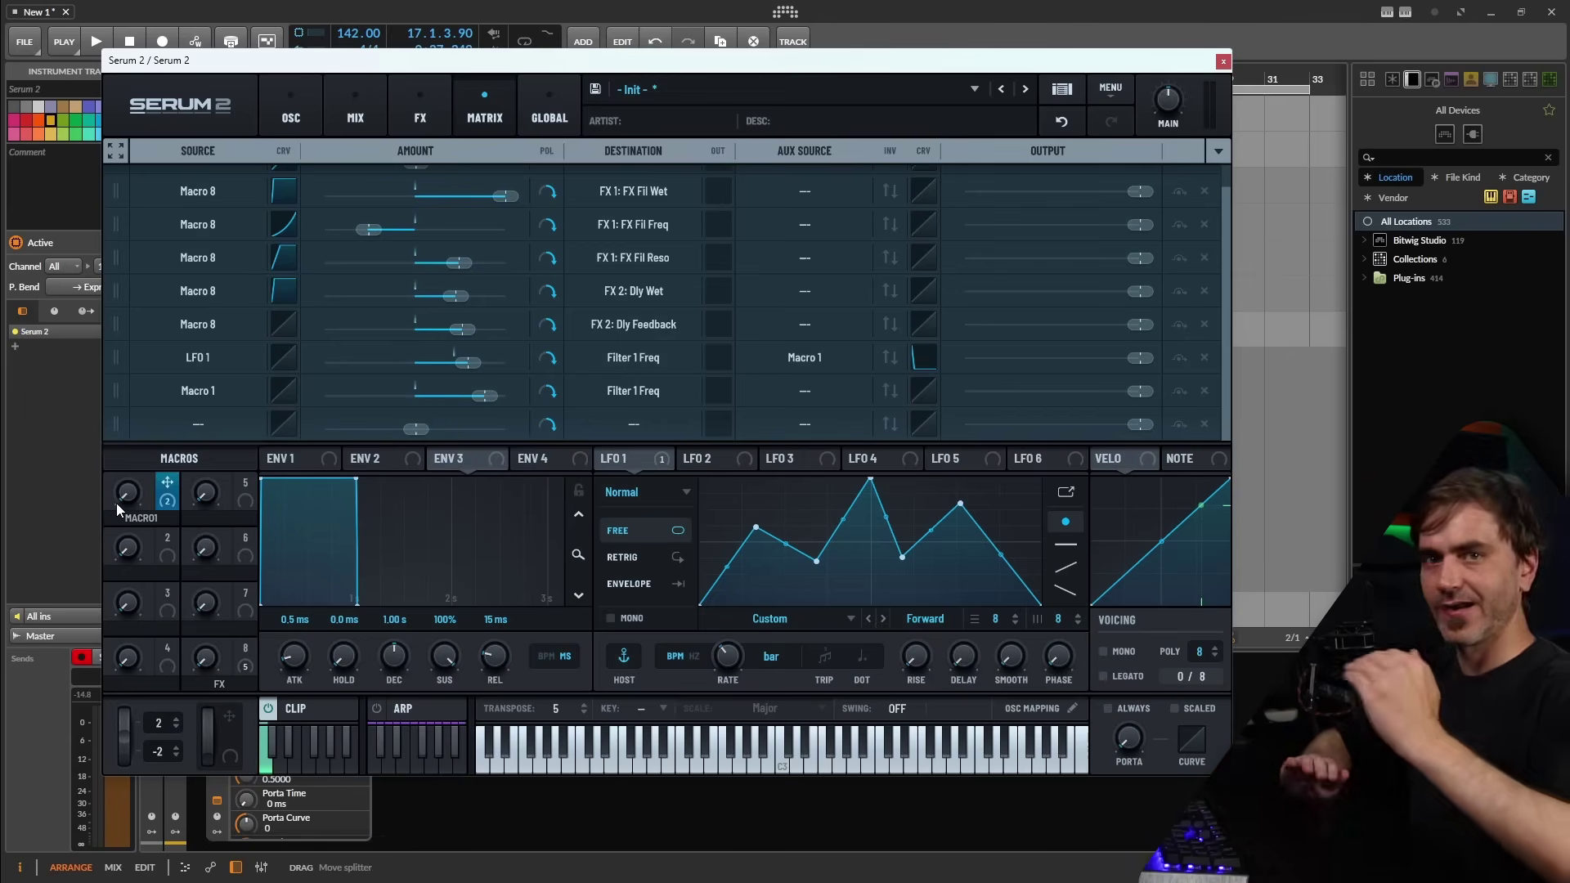
{"action": "key", "text": "space"}
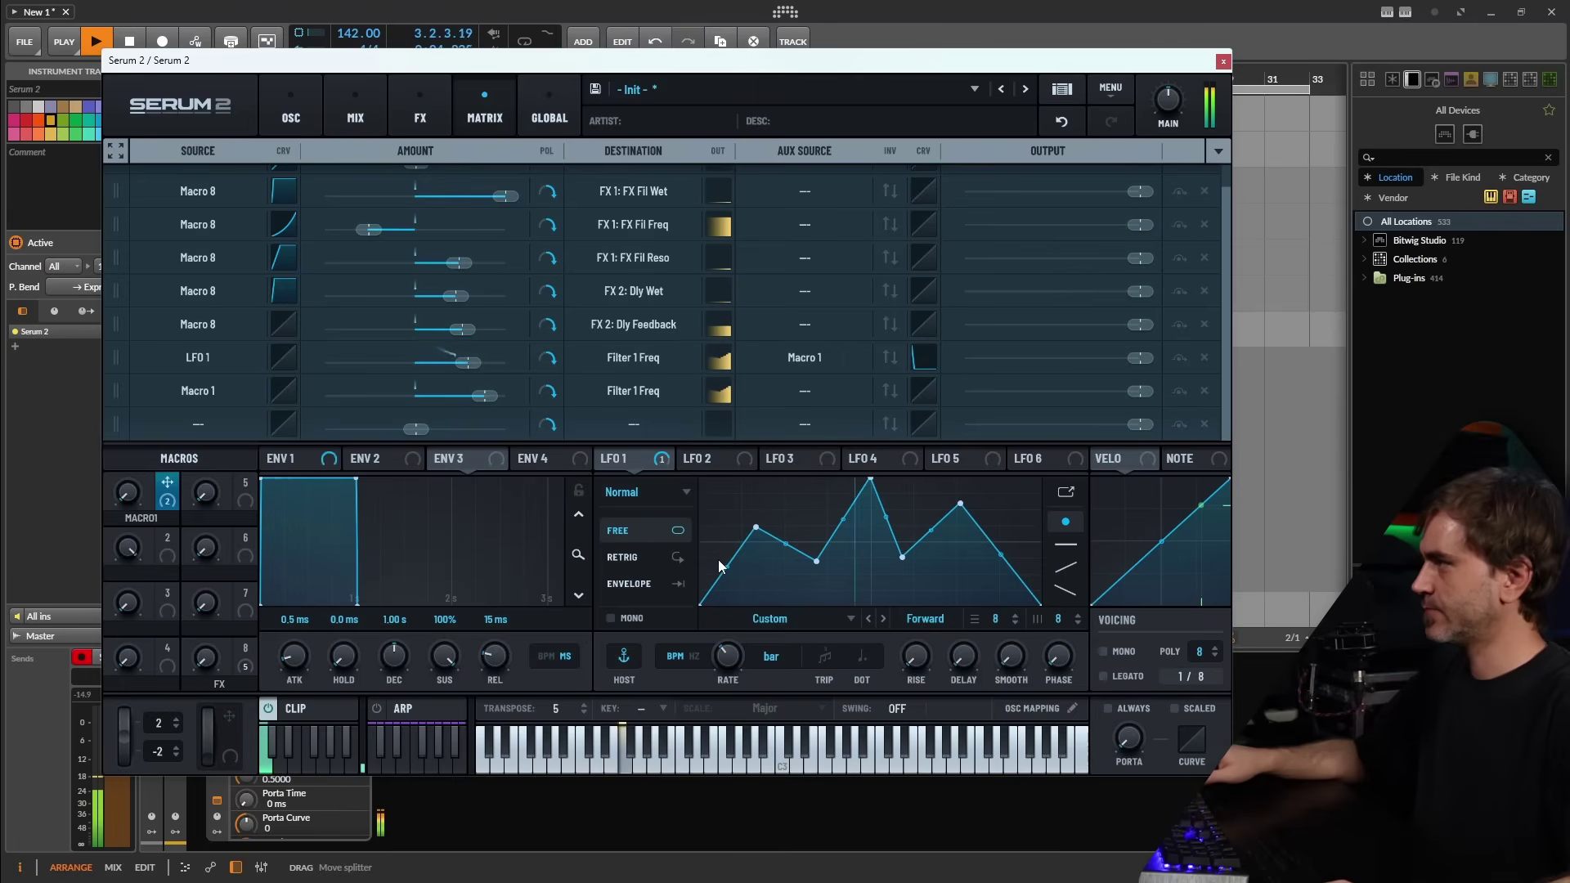
{"action": "mouse_move", "coordinate": [720, 564]}
{"action": "left_mouse_down"}
{"action": "mouse_move", "coordinate": [722, 550]}
{"action": "mouse_move", "coordinate": [1016, 501]}
{"action": "mouse_move", "coordinate": [1038, 520]}
{"action": "left_mouse_up"}
{"action": "mouse_move", "coordinate": [805, 562]}
{"action": "left_mouse_down"}
{"action": "mouse_move", "coordinate": [807, 606]}
{"action": "mouse_move", "coordinate": [859, 542]}
{"action": "mouse_move", "coordinate": [852, 521]}
{"action": "mouse_move", "coordinate": [873, 532]}
{"action": "mouse_move", "coordinate": [876, 589]}
{"action": "mouse_move", "coordinate": [935, 507]}
{"action": "left_mouse_up"}
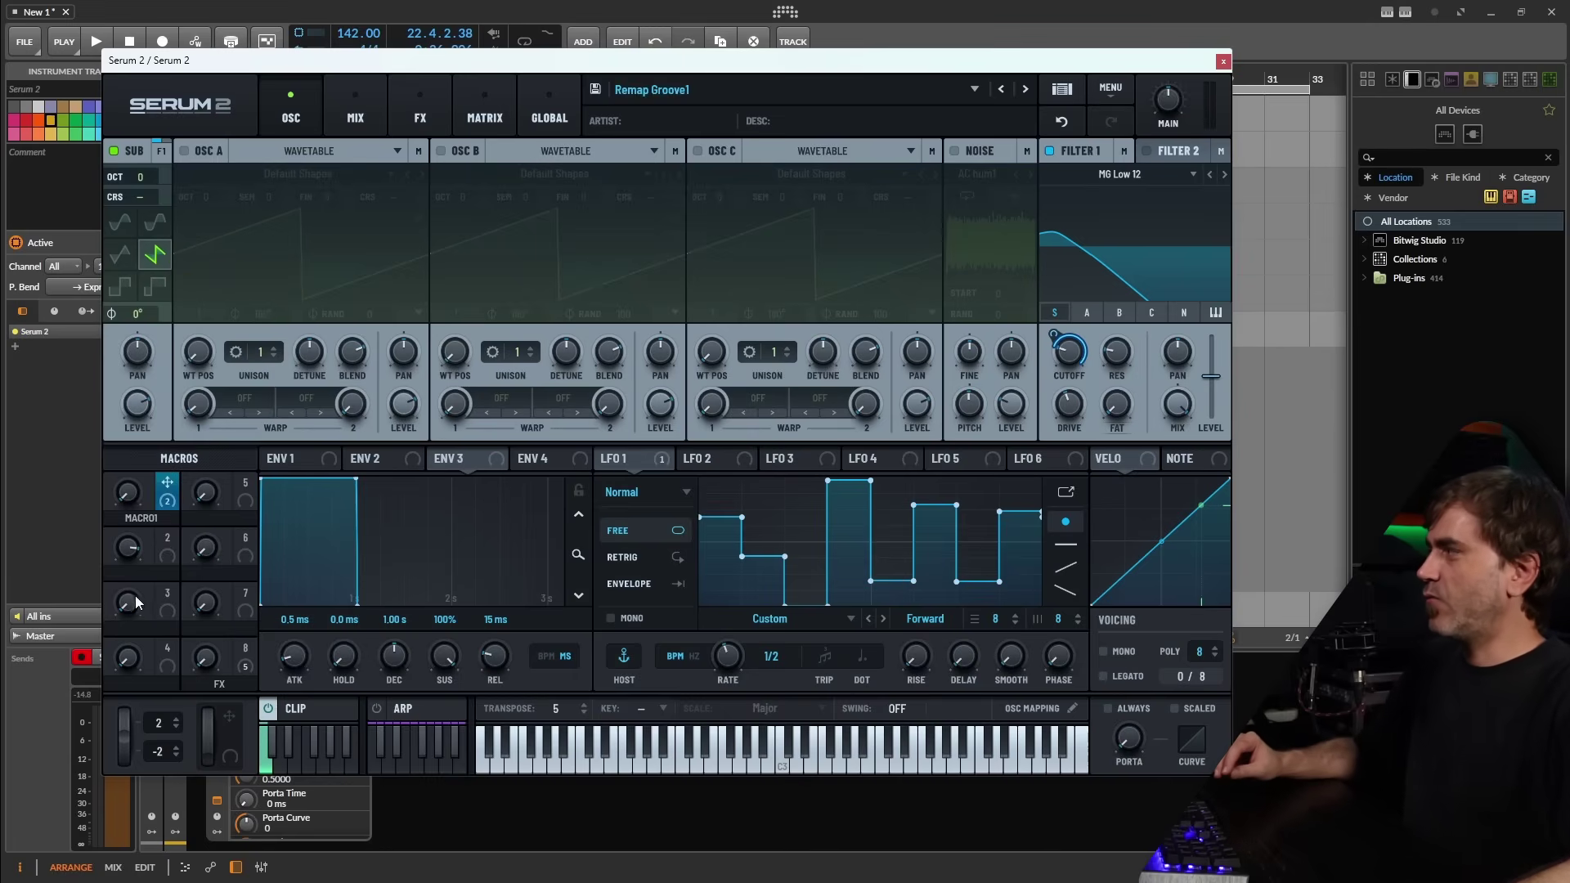
- Raise Macro 3 to 24
{"action": "left_click_drag", "start_coordinate": [127, 607], "coordinate": [135, 557]}
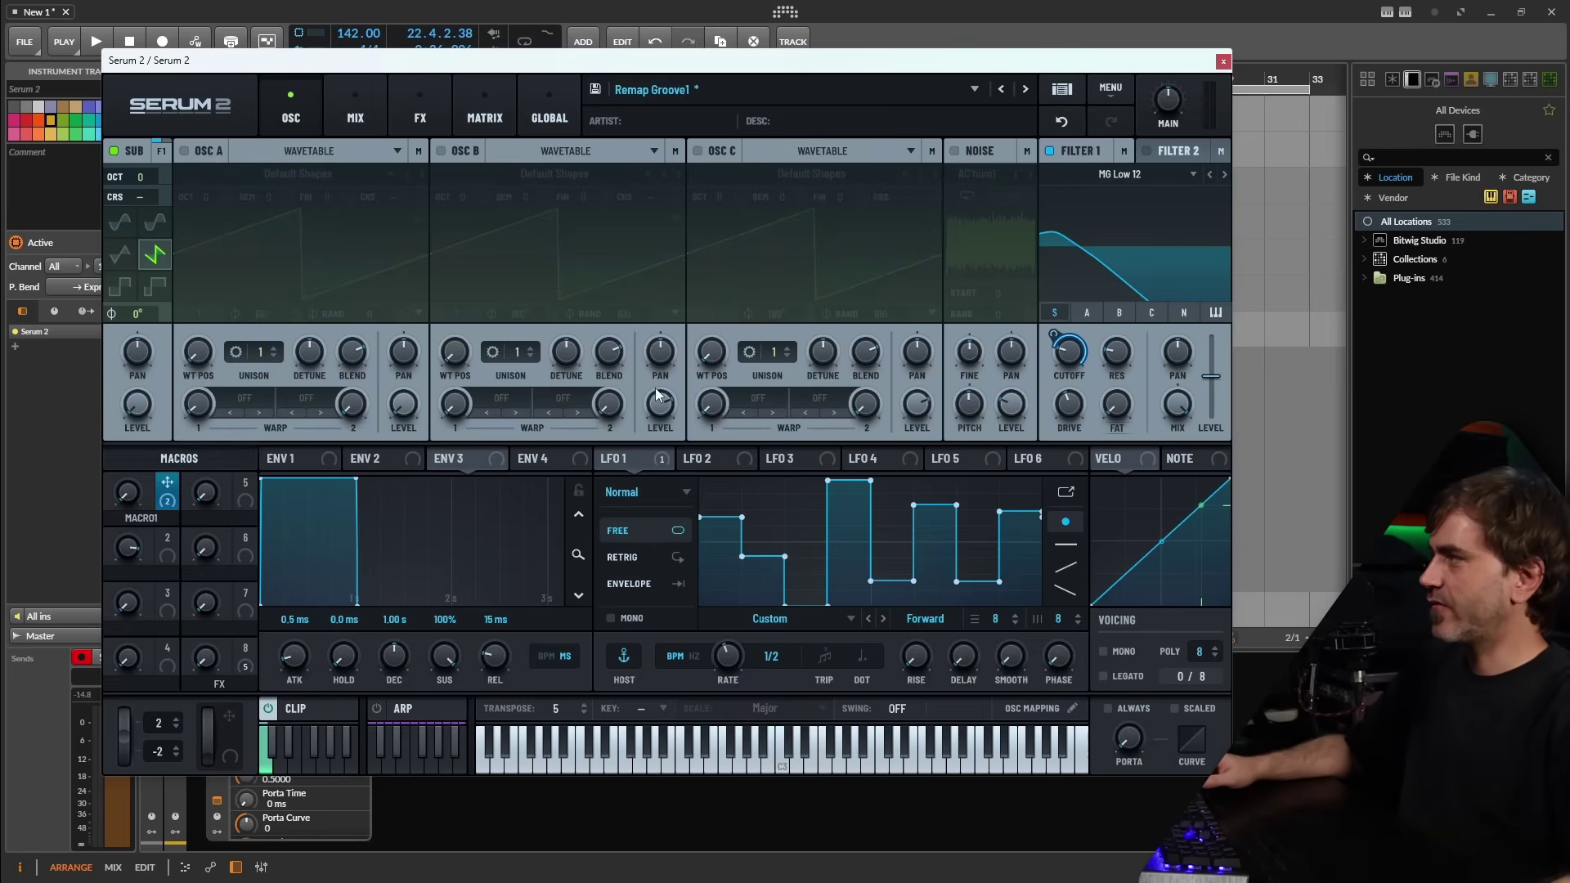
- Enable oscillators A, B and C at octaves +1, +2 and +3
{"action": "left_click", "coordinate": [185, 151]}
{"action": "left_click", "coordinate": [442, 151]}
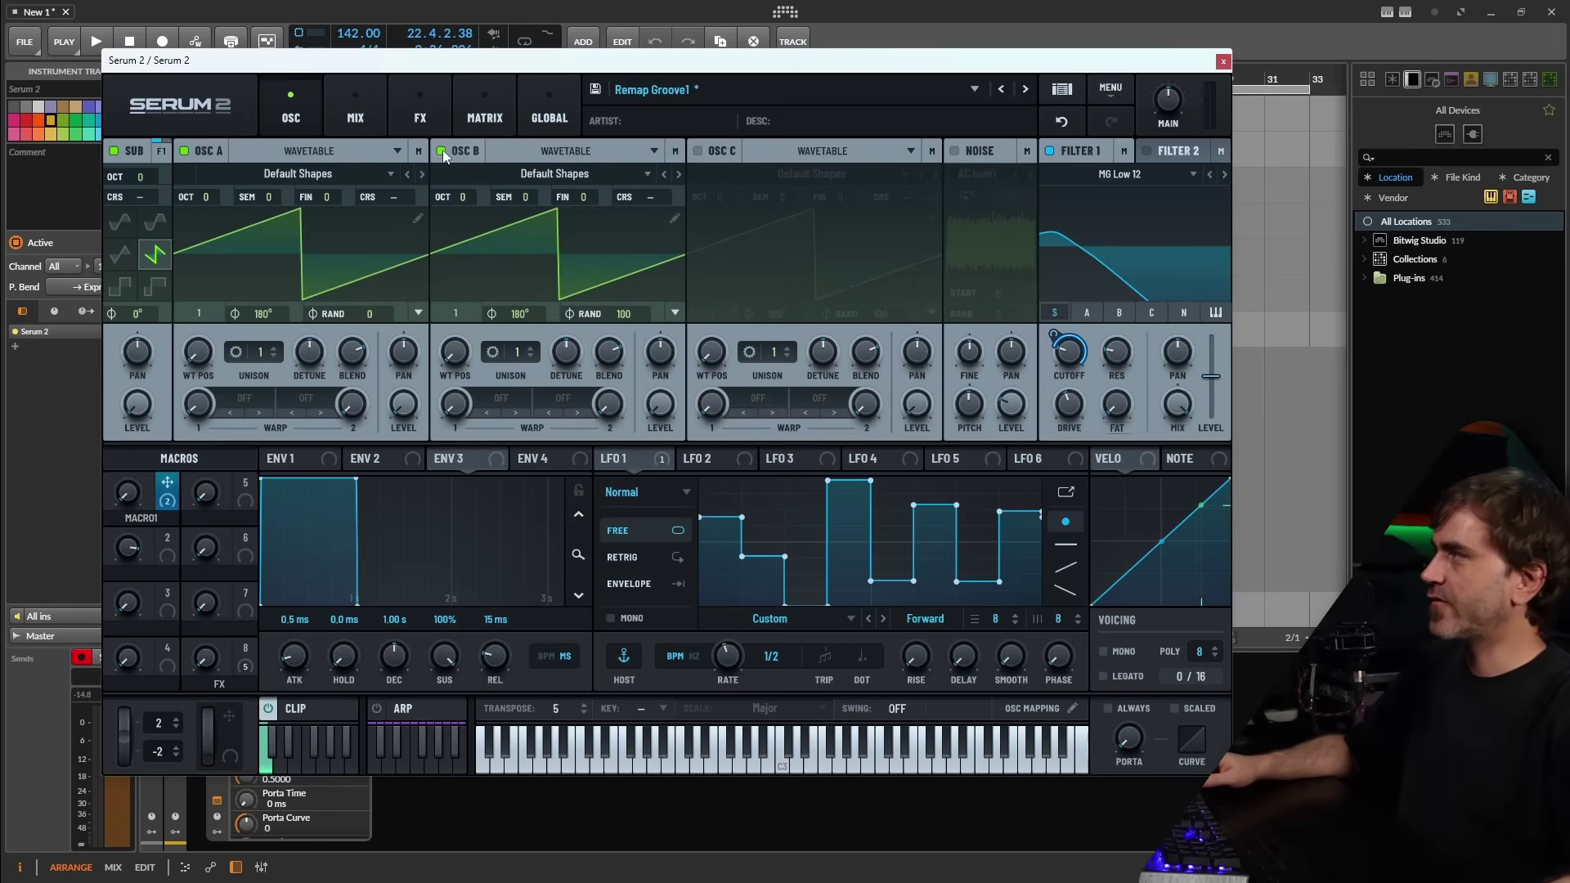
{"action": "left_click", "coordinate": [696, 151]}
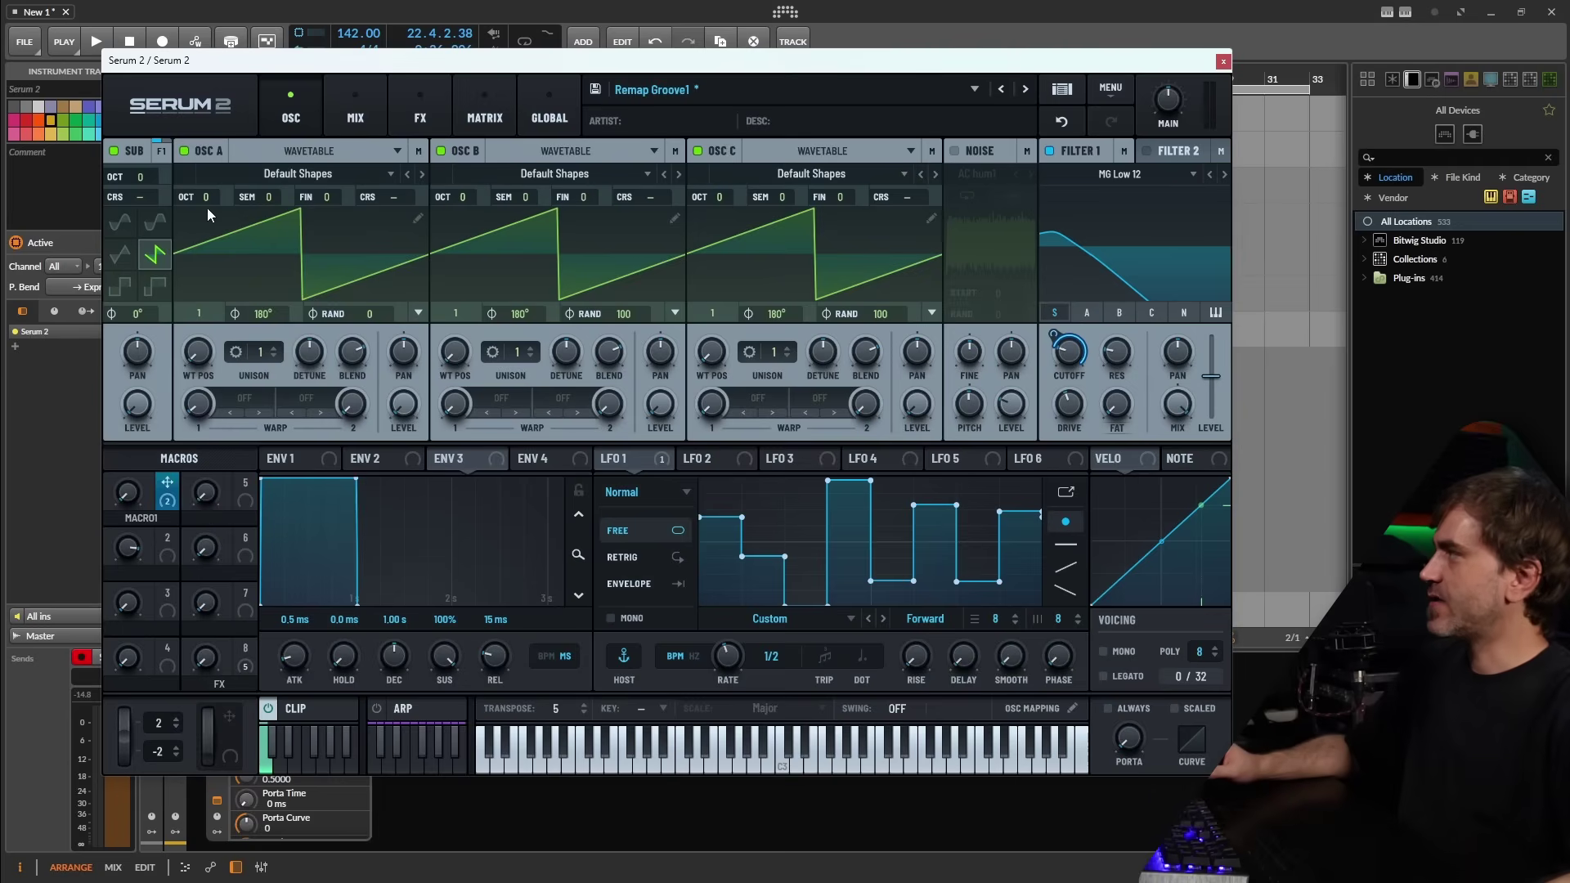
{"action": "left_click_drag", "start_coordinate": [211, 193], "coordinate": [214, 186]}
{"action": "left_click_drag", "start_coordinate": [474, 205], "coordinate": [489, 170]}
{"action": "left_click_drag", "start_coordinate": [715, 196], "coordinate": [735, 179]}
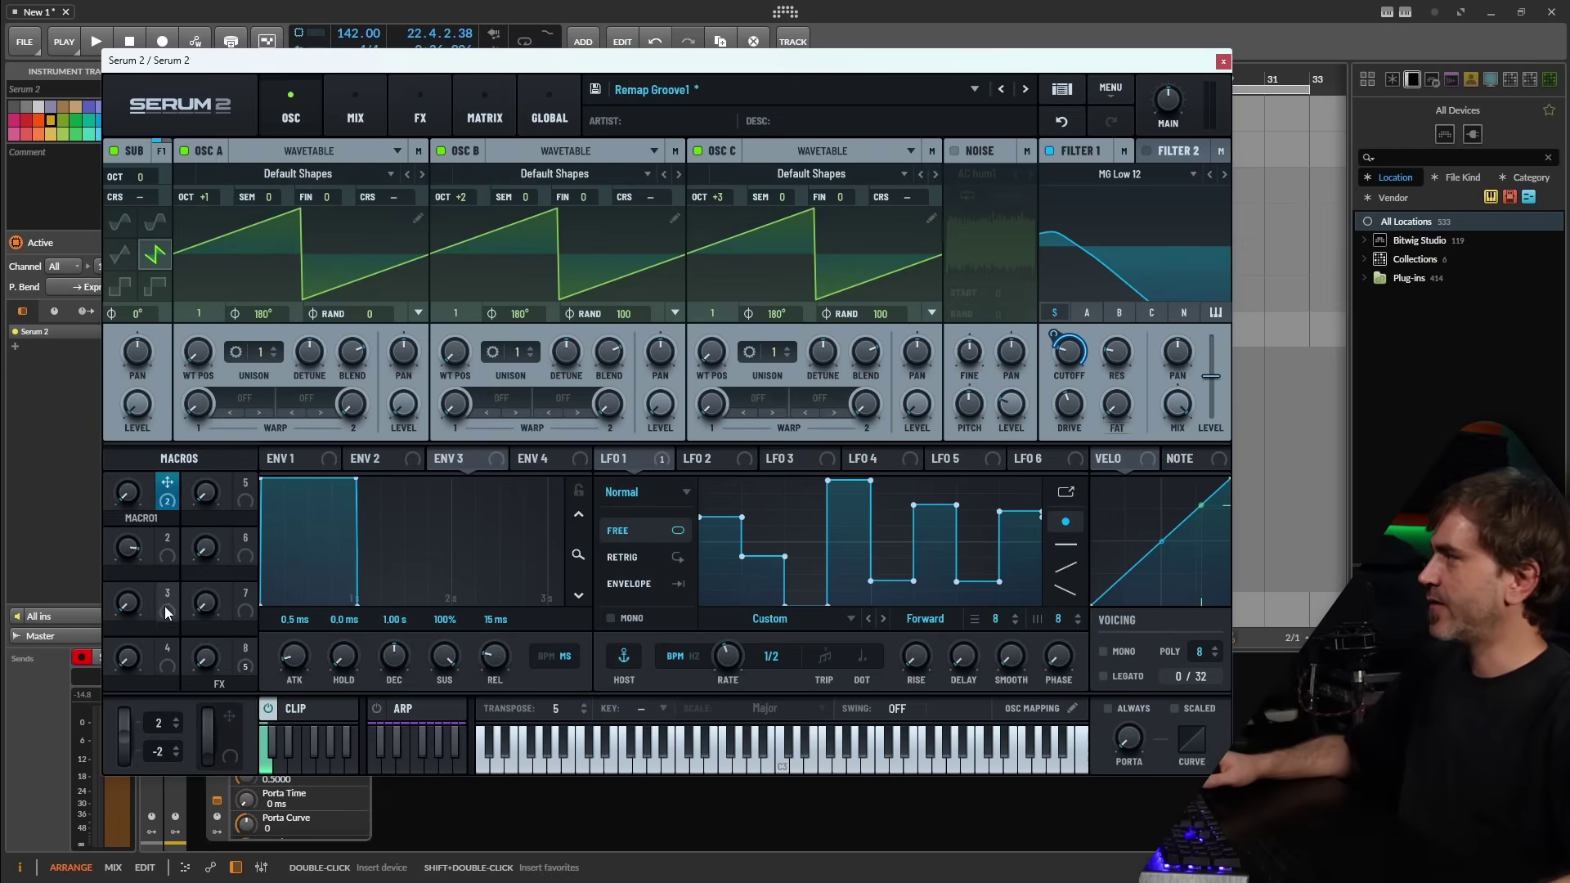
- Assign Macro 5 to the Sub, A, B and C levels and set it to 29
{"action": "mouse_move", "coordinate": [245, 505]}
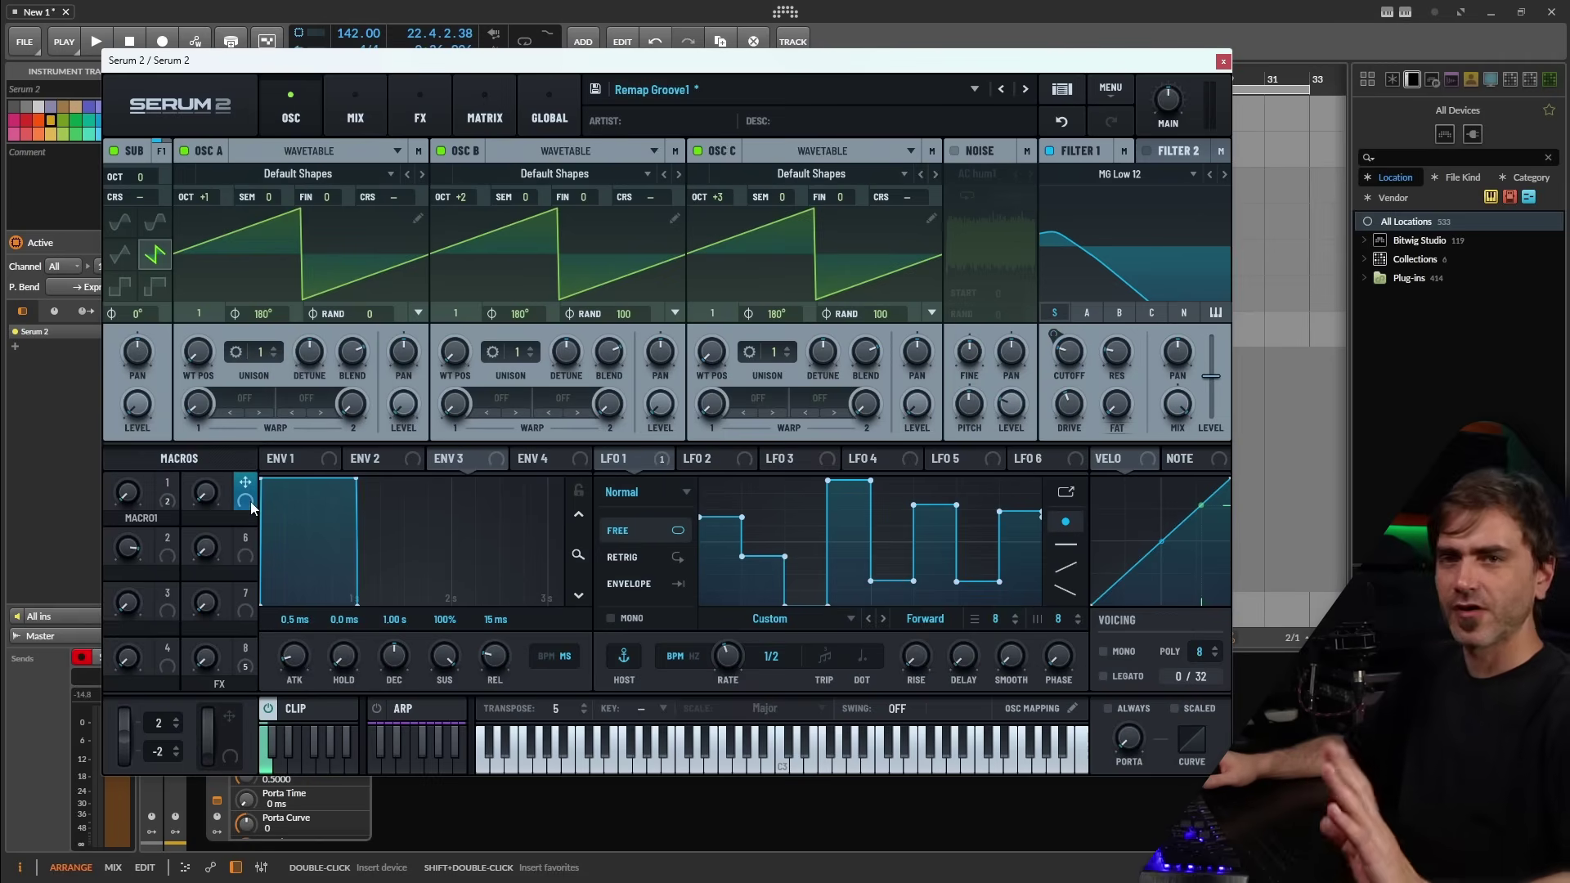
{"action": "left_click_drag", "start_coordinate": [248, 503], "coordinate": [138, 406]}
{"action": "left_click_drag", "start_coordinate": [255, 517], "coordinate": [403, 404]}
{"action": "left_click_drag", "start_coordinate": [242, 503], "coordinate": [660, 404]}
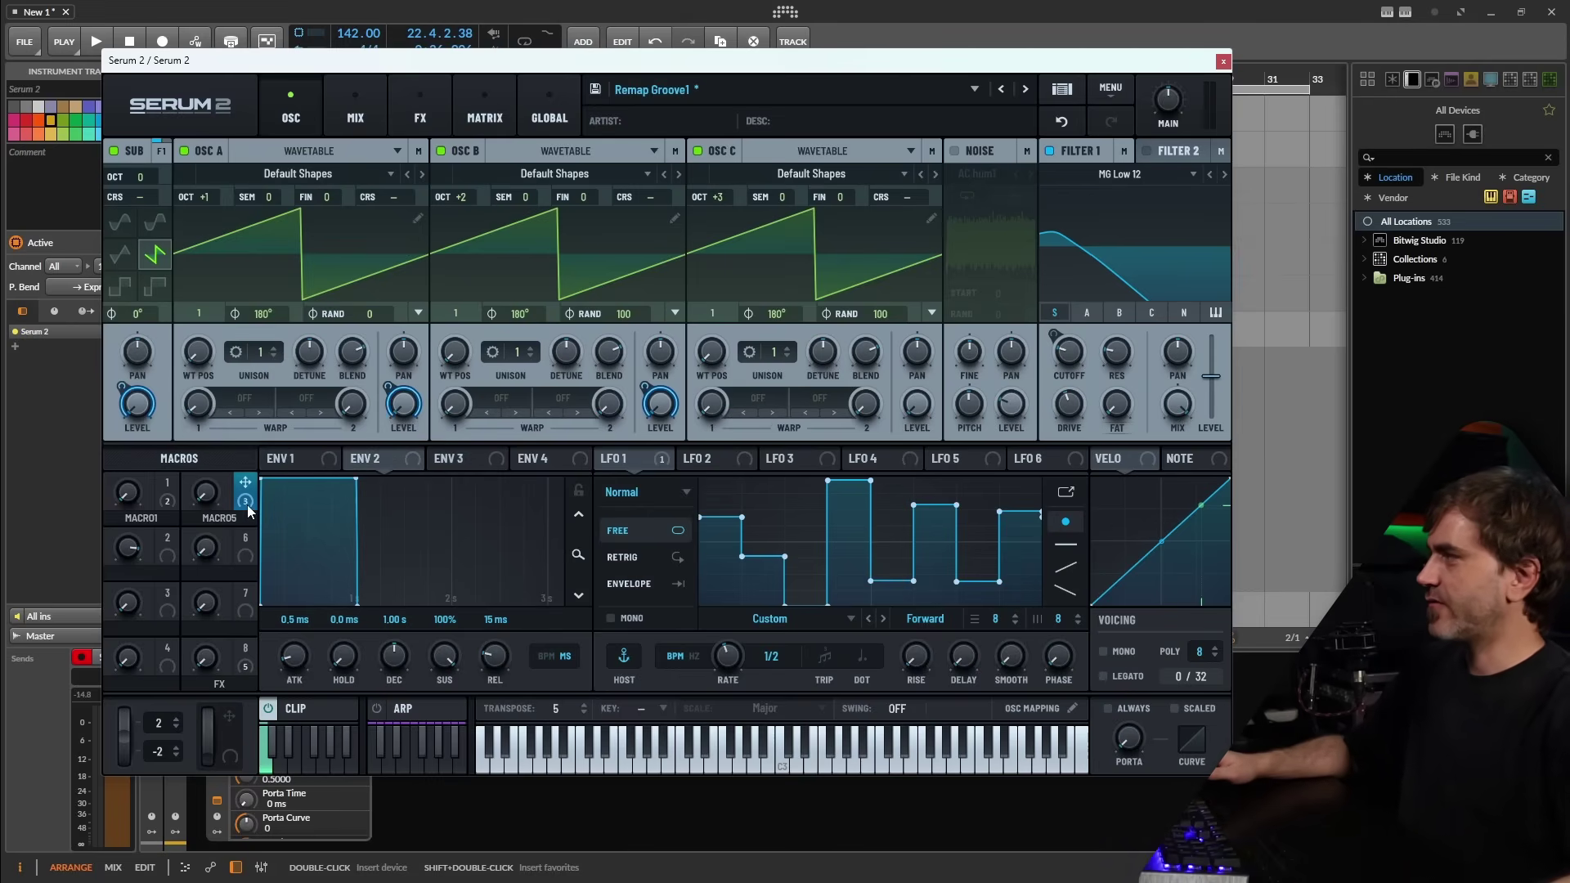
{"action": "left_click_drag", "start_coordinate": [247, 504], "coordinate": [917, 403]}
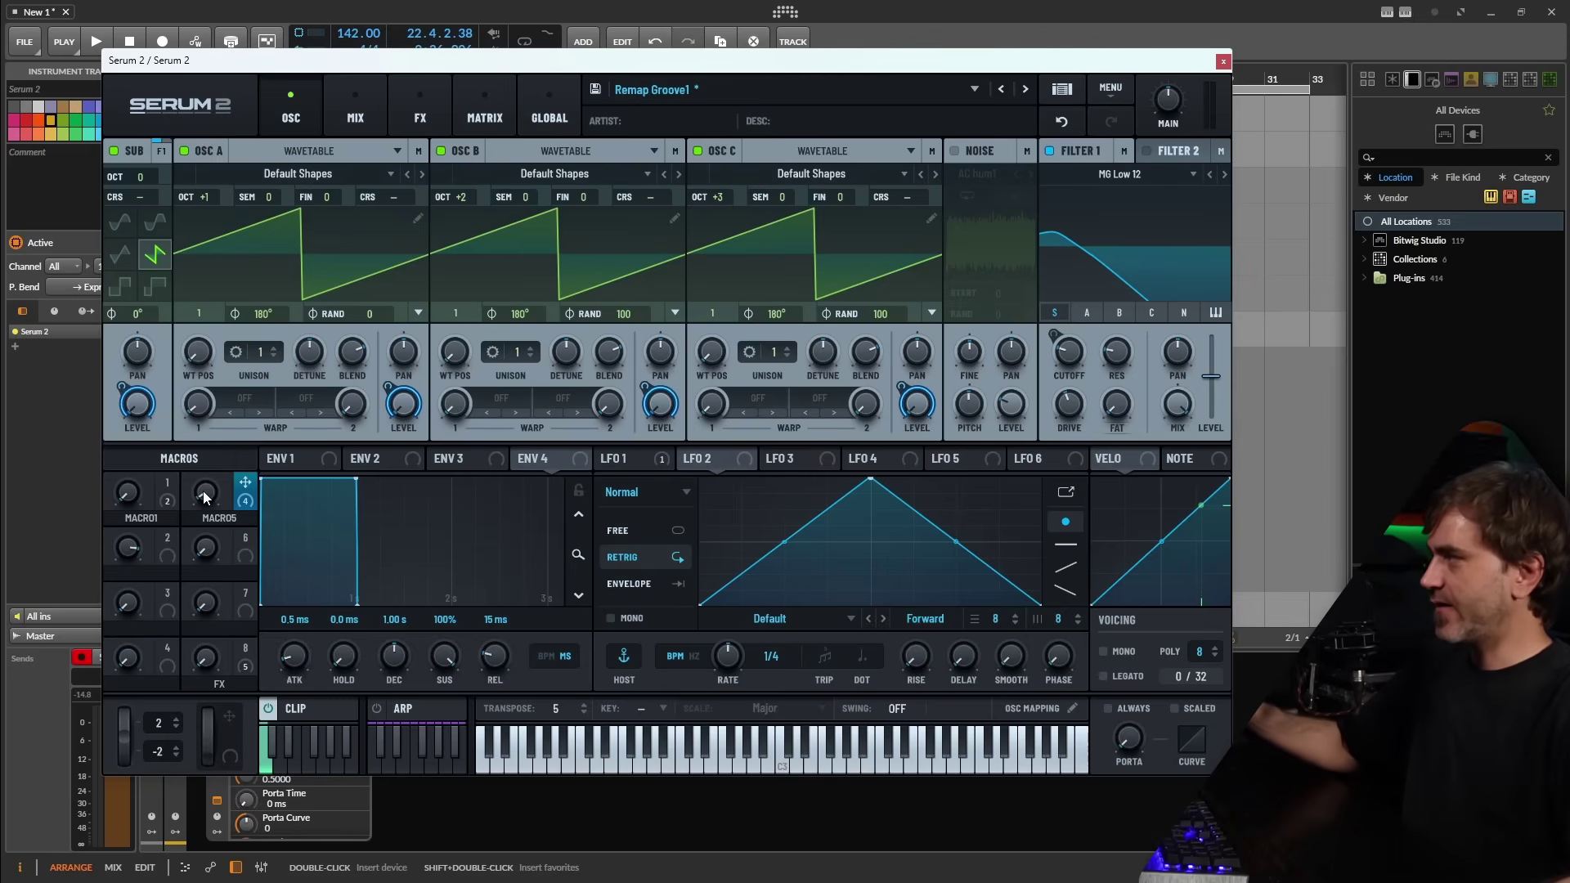
{"action": "left_click_drag", "start_coordinate": [205, 496], "coordinate": [214, 425]}
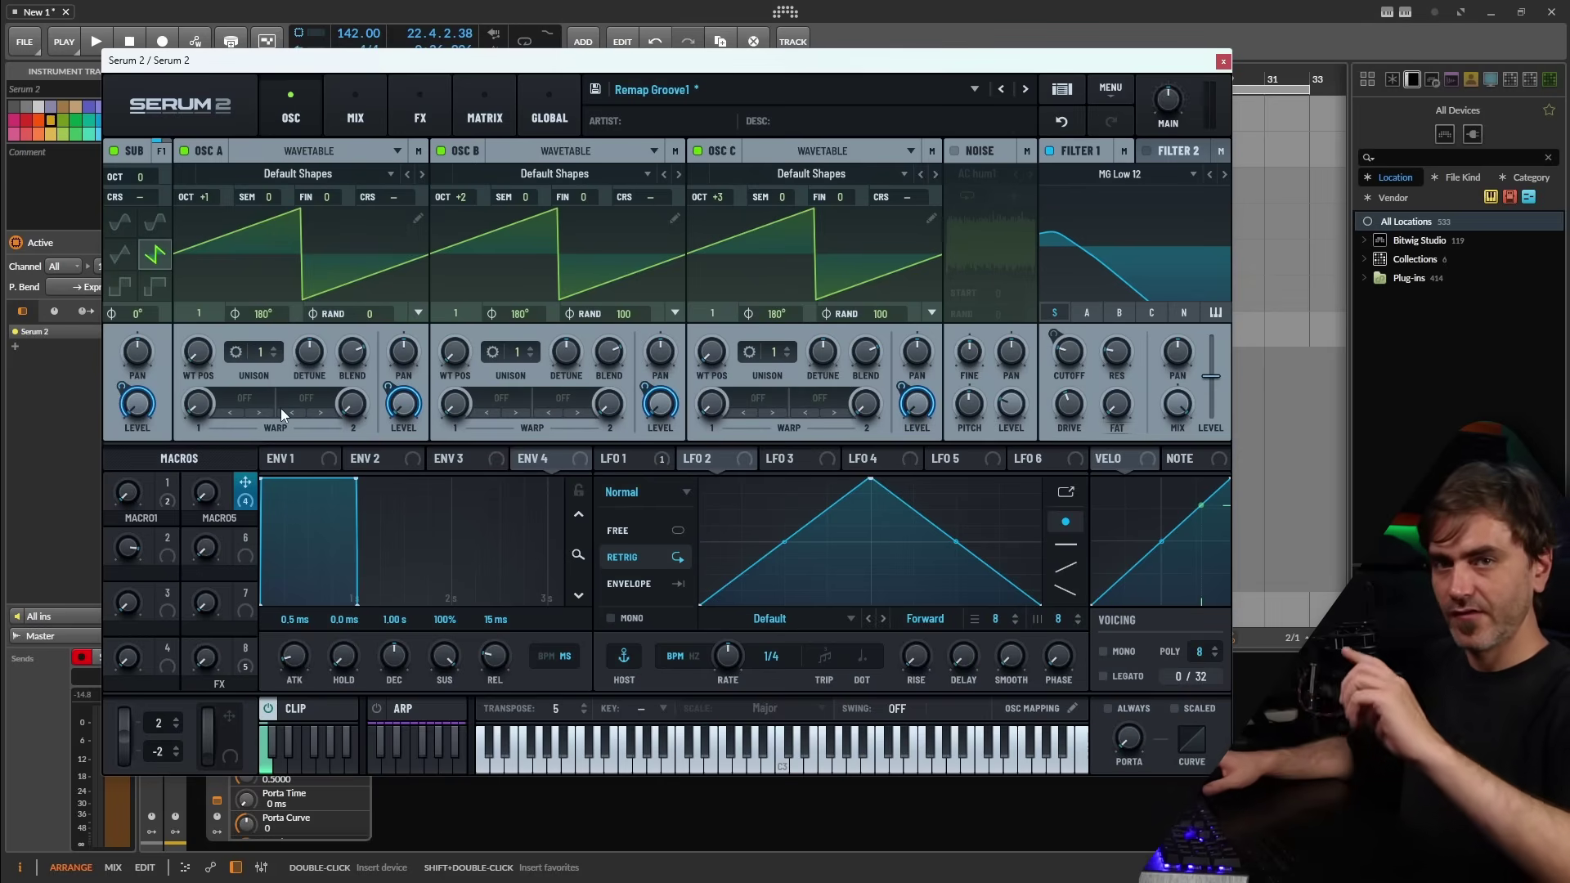
- Make the Sub level's Macro 5 curve a 4-division stepped gate: full first quarter, then zero
{"action": "right_click", "coordinate": [118, 384]}
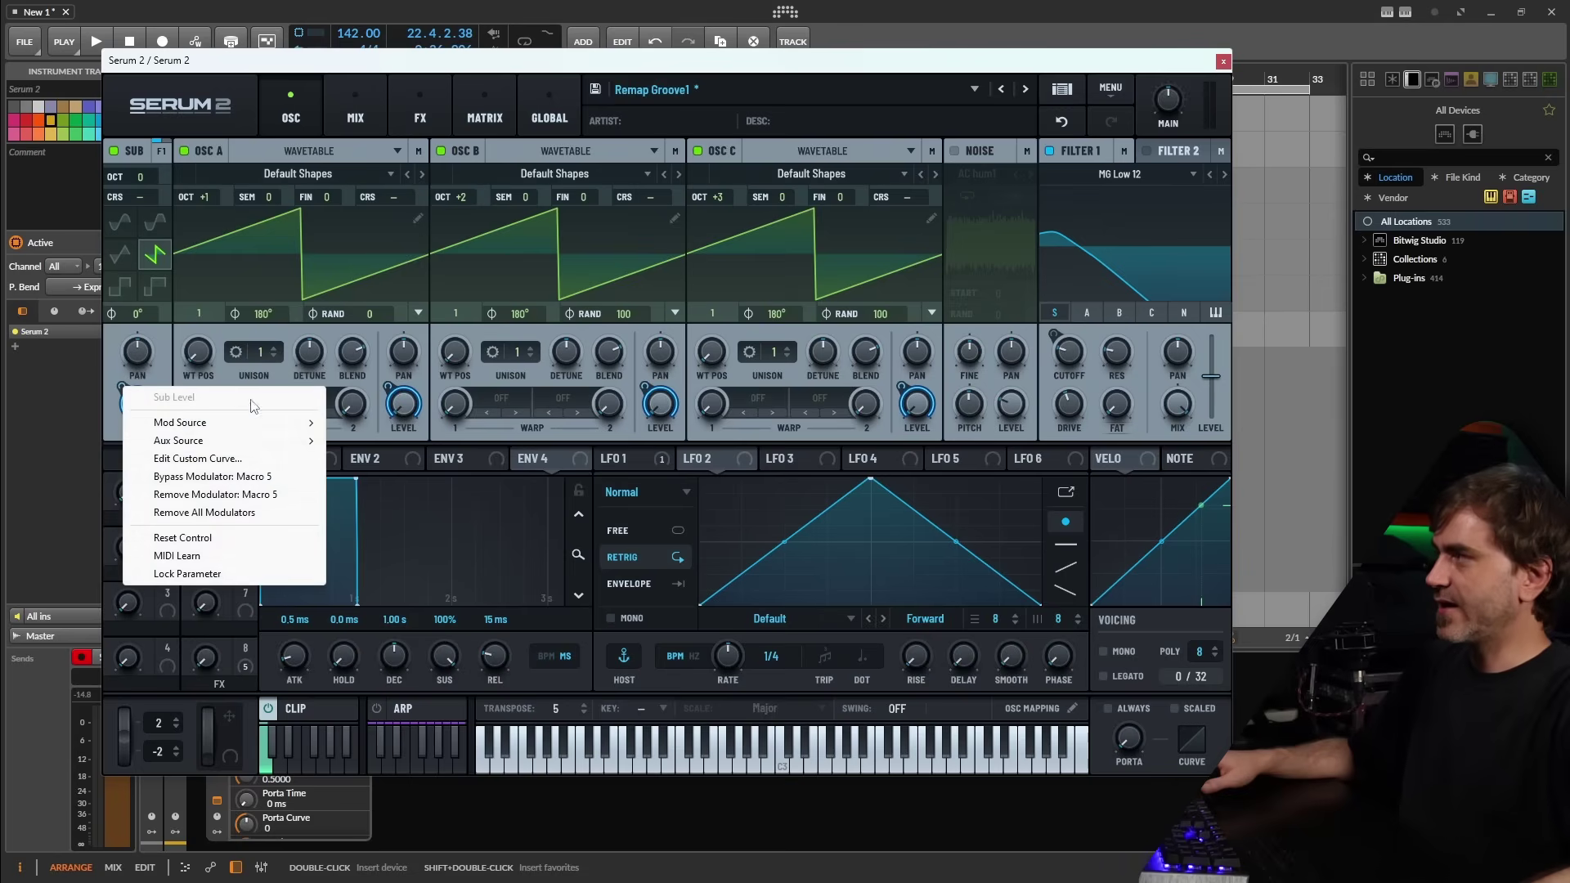
{"action": "right_click", "coordinate": [392, 392]}
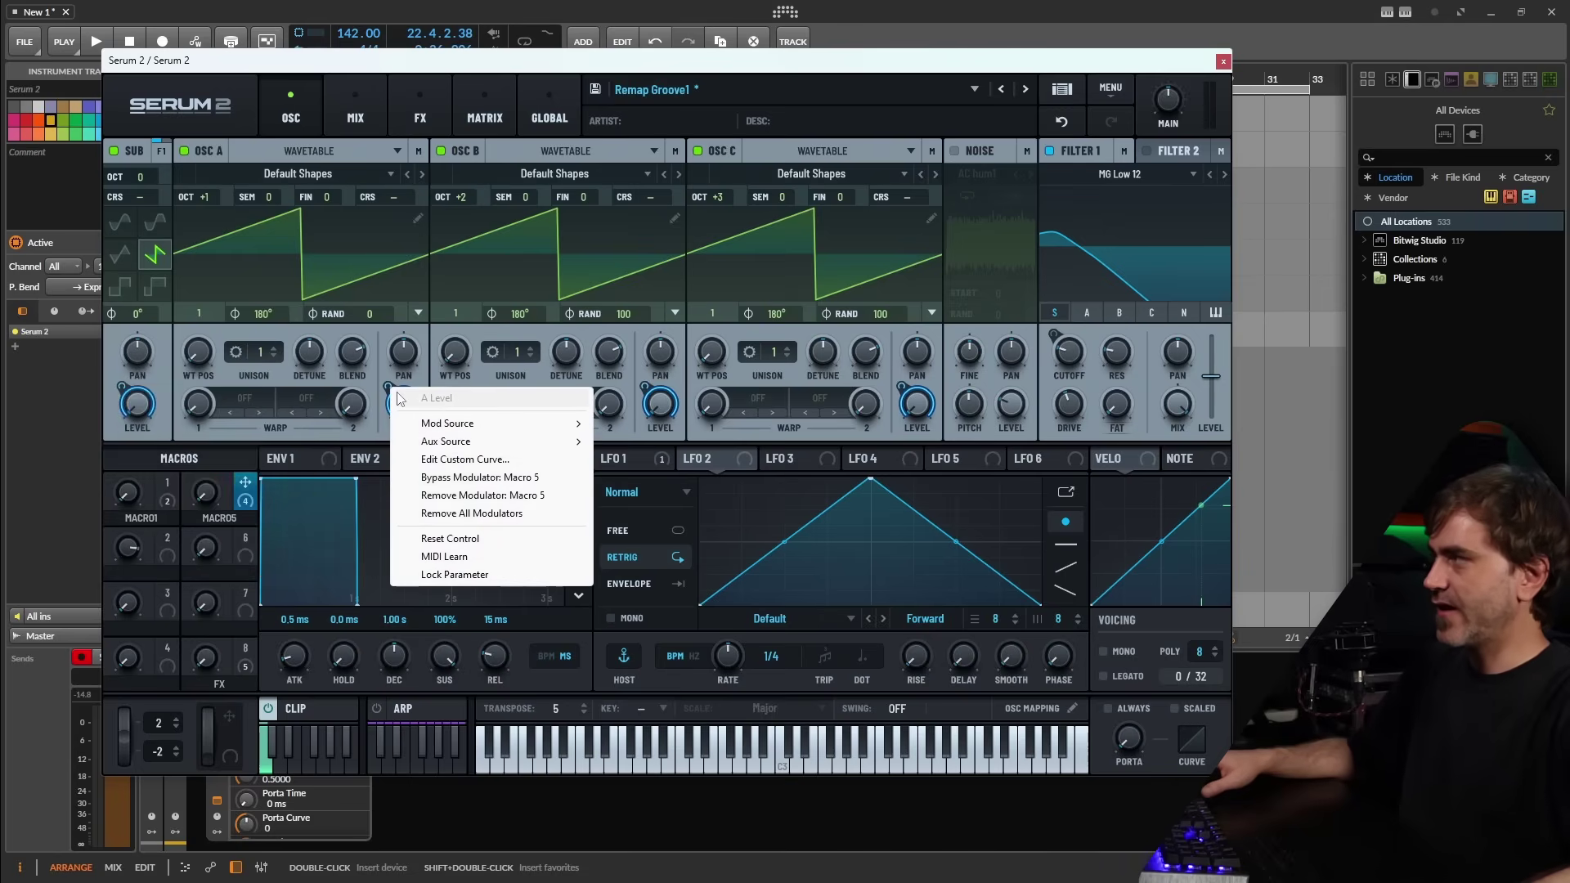
{"action": "right_click", "coordinate": [124, 392]}
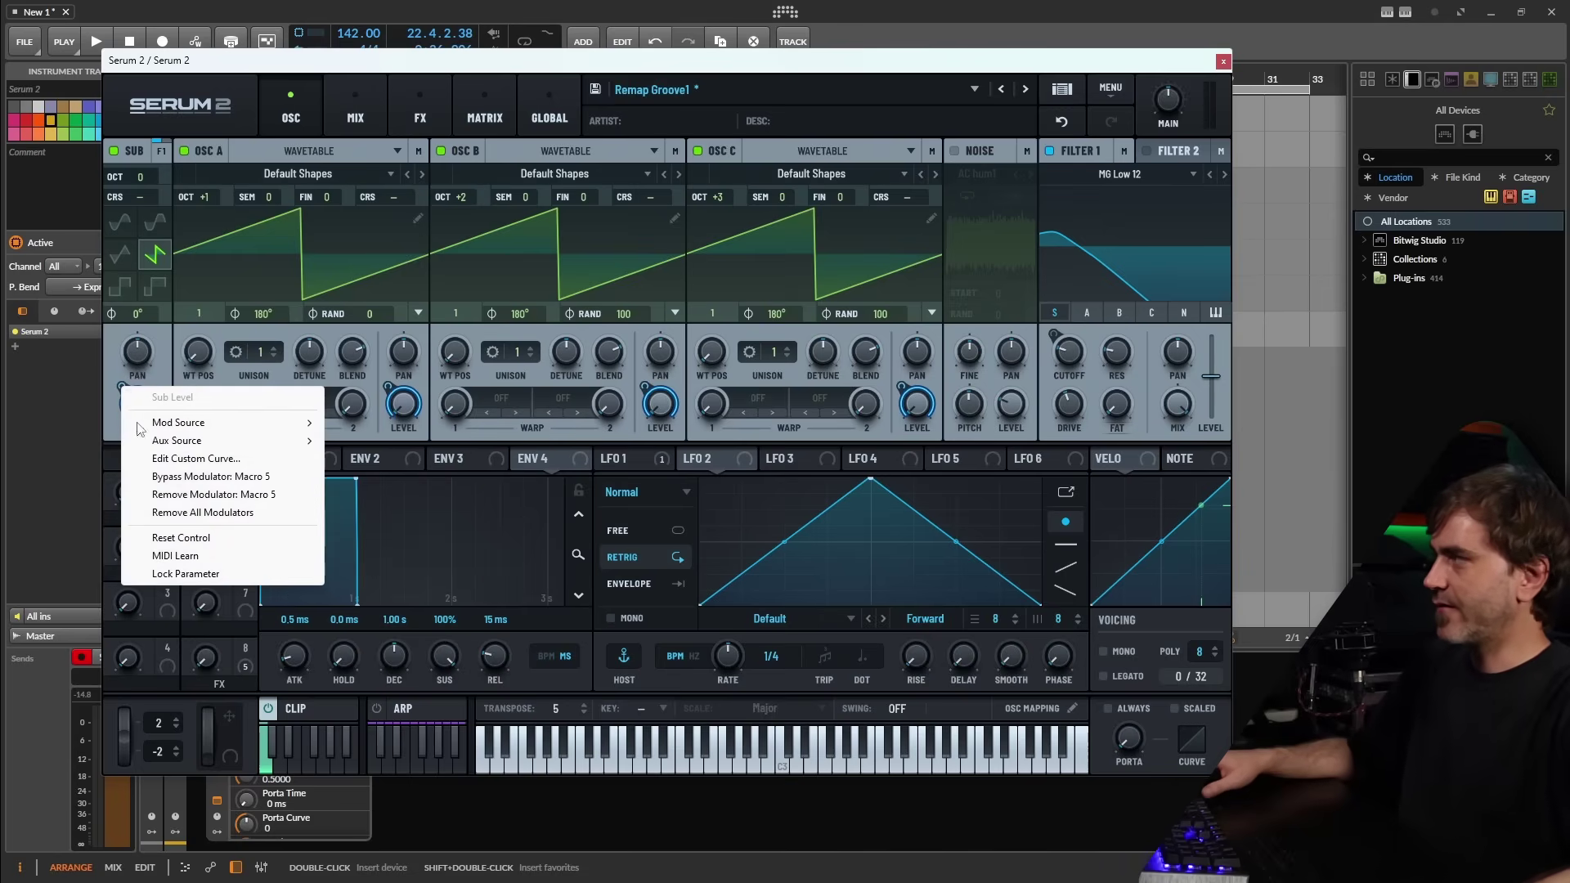
{"action": "left_click", "coordinate": [202, 460]}
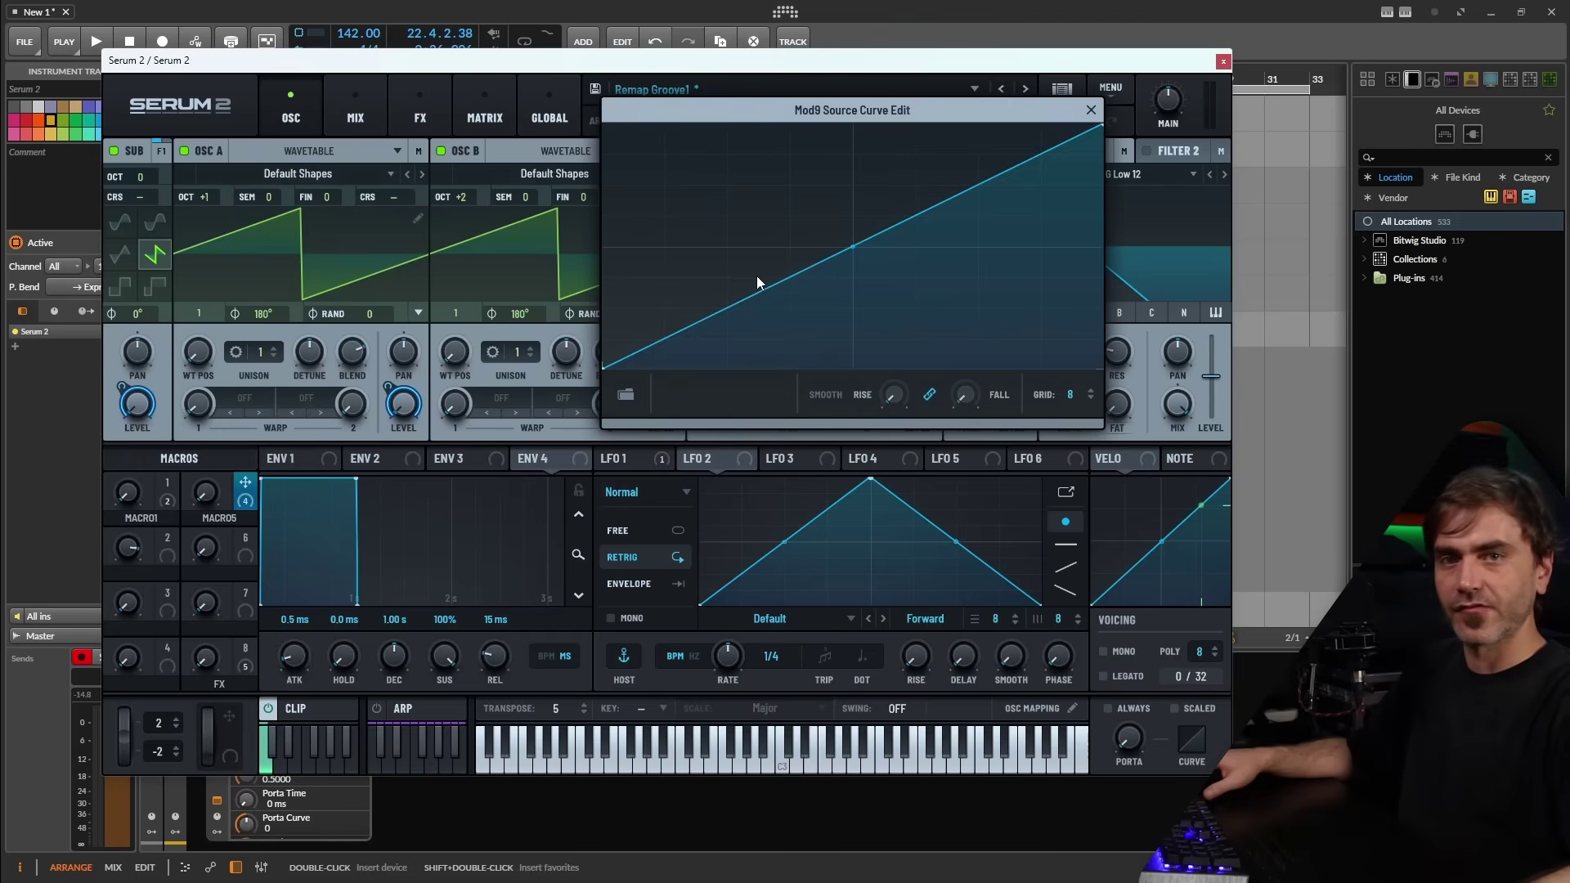
{"action": "left_click_drag", "start_coordinate": [606, 366], "coordinate": [601, 123]}
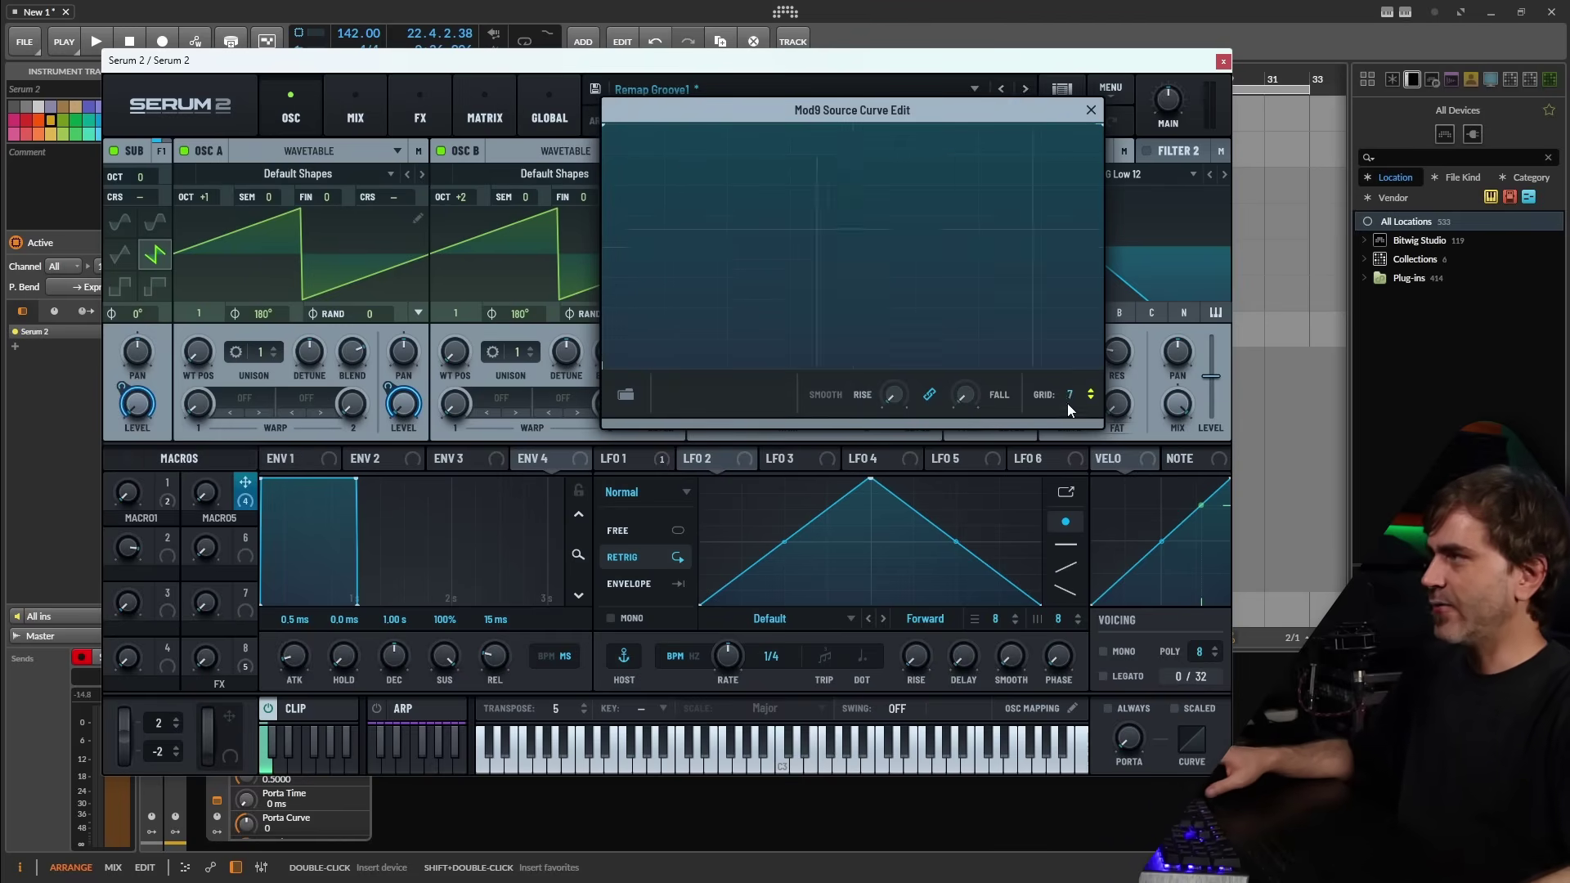
{"action": "left_click_drag", "start_coordinate": [1067, 404], "coordinate": [1063, 444]}
{"action": "mouse_move", "coordinate": [683, 257]}
{"action": "left_mouse_down"}
{"action": "mouse_move", "coordinate": [680, 116]}
{"action": "mouse_move", "coordinate": [786, 368]}
{"action": "mouse_move", "coordinate": [904, 456]}
{"action": "mouse_move", "coordinate": [1039, 499]}
{"action": "left_mouse_up"}
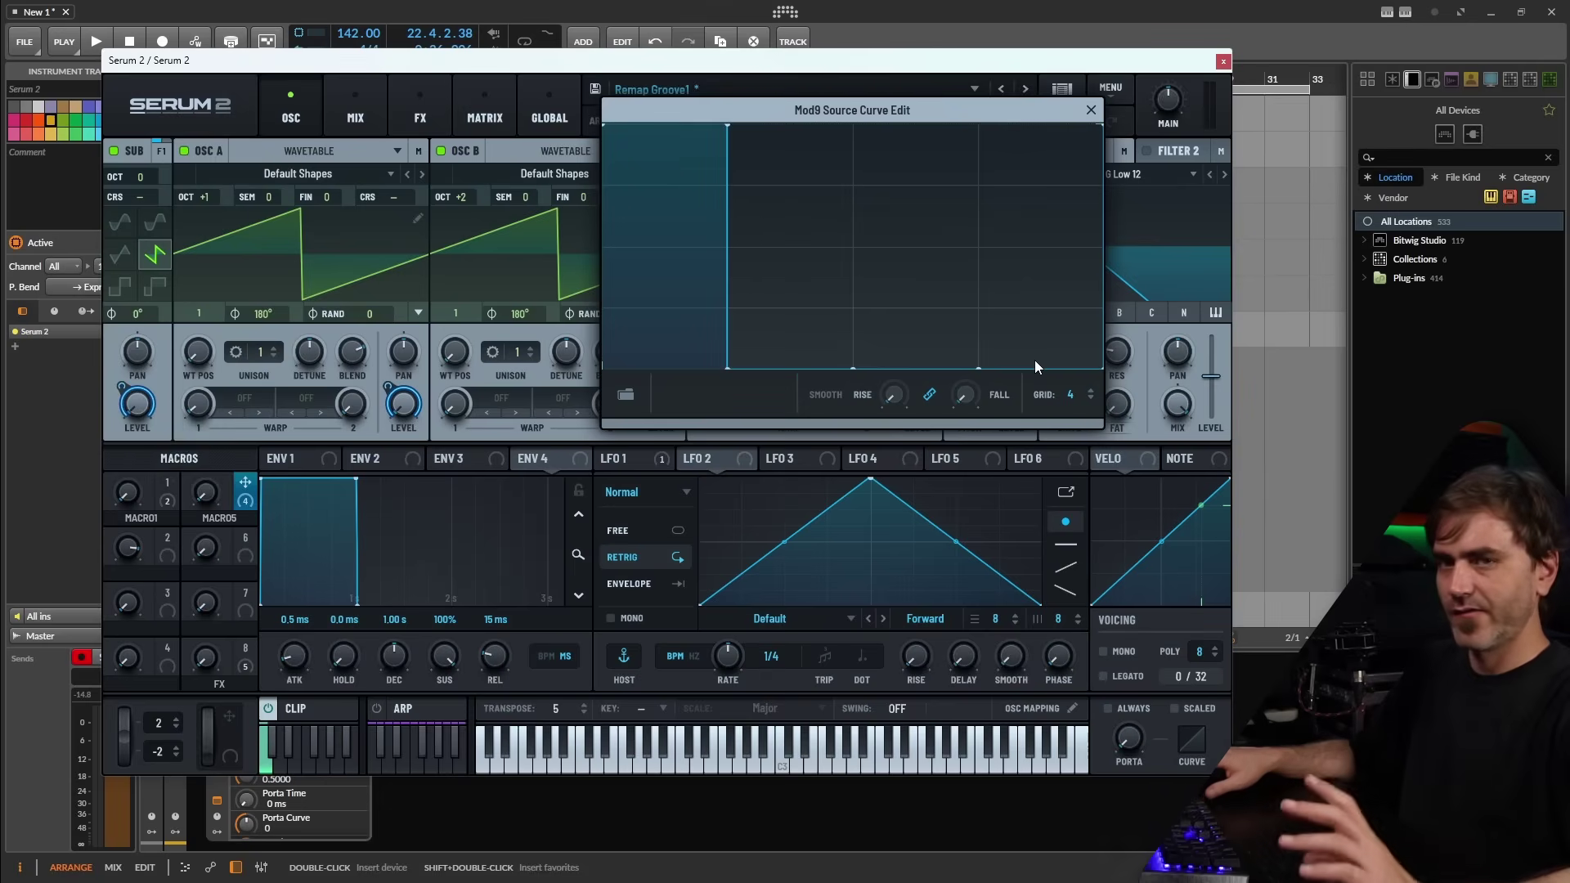
- Shape oscillator A's Macro 5 level curve into floor-top-floor-floor segments
{"action": "key", "text": "Escape"}
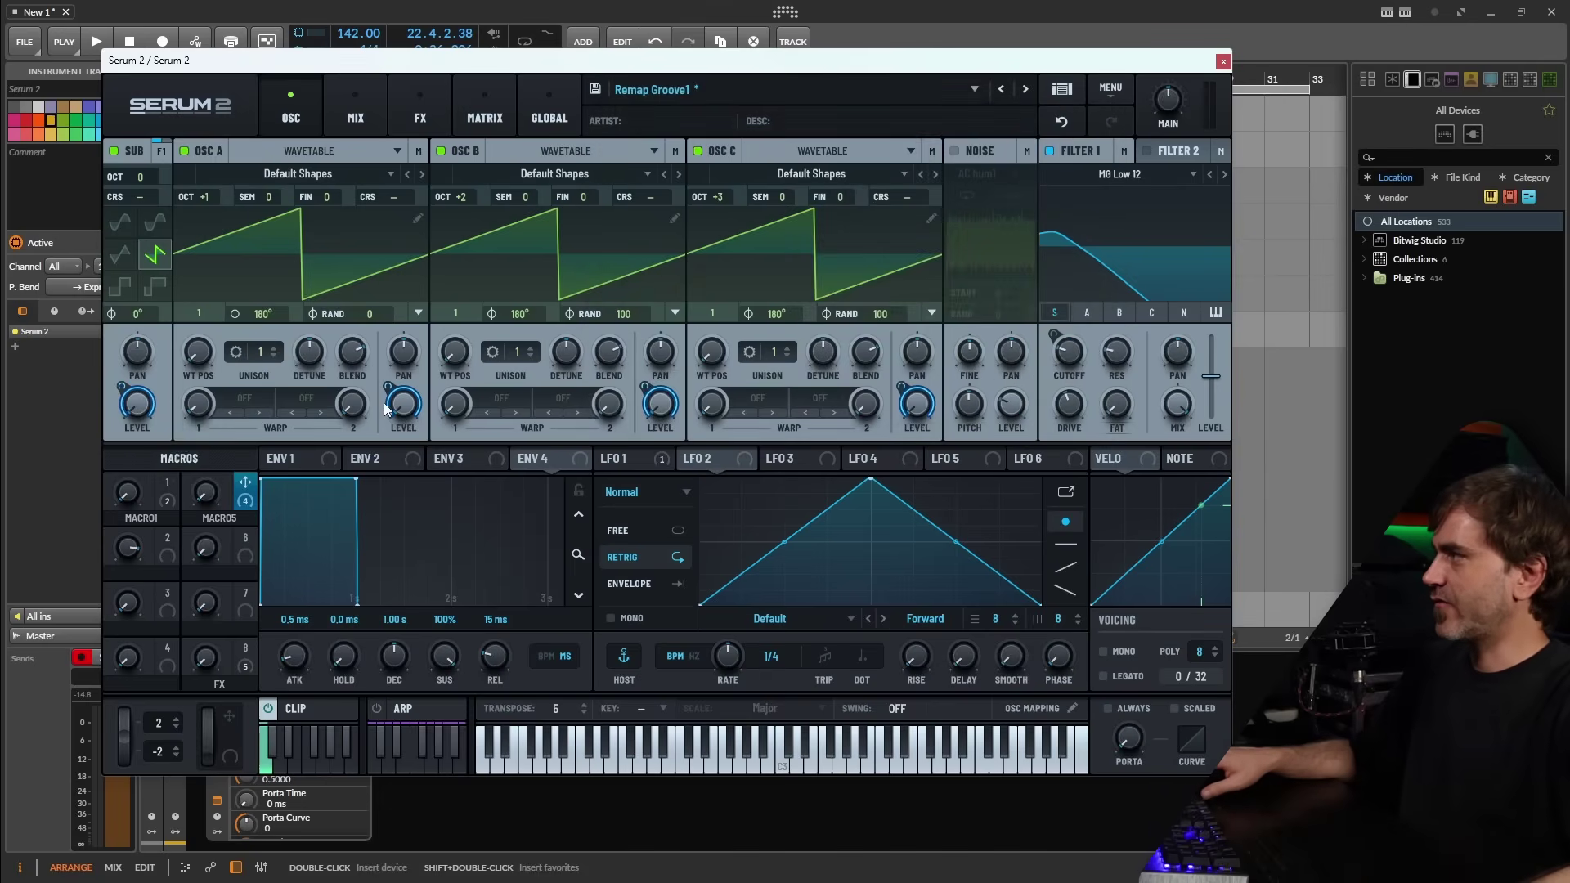
{"action": "right_click", "coordinate": [385, 407]}
{"action": "left_click", "coordinate": [441, 456]}
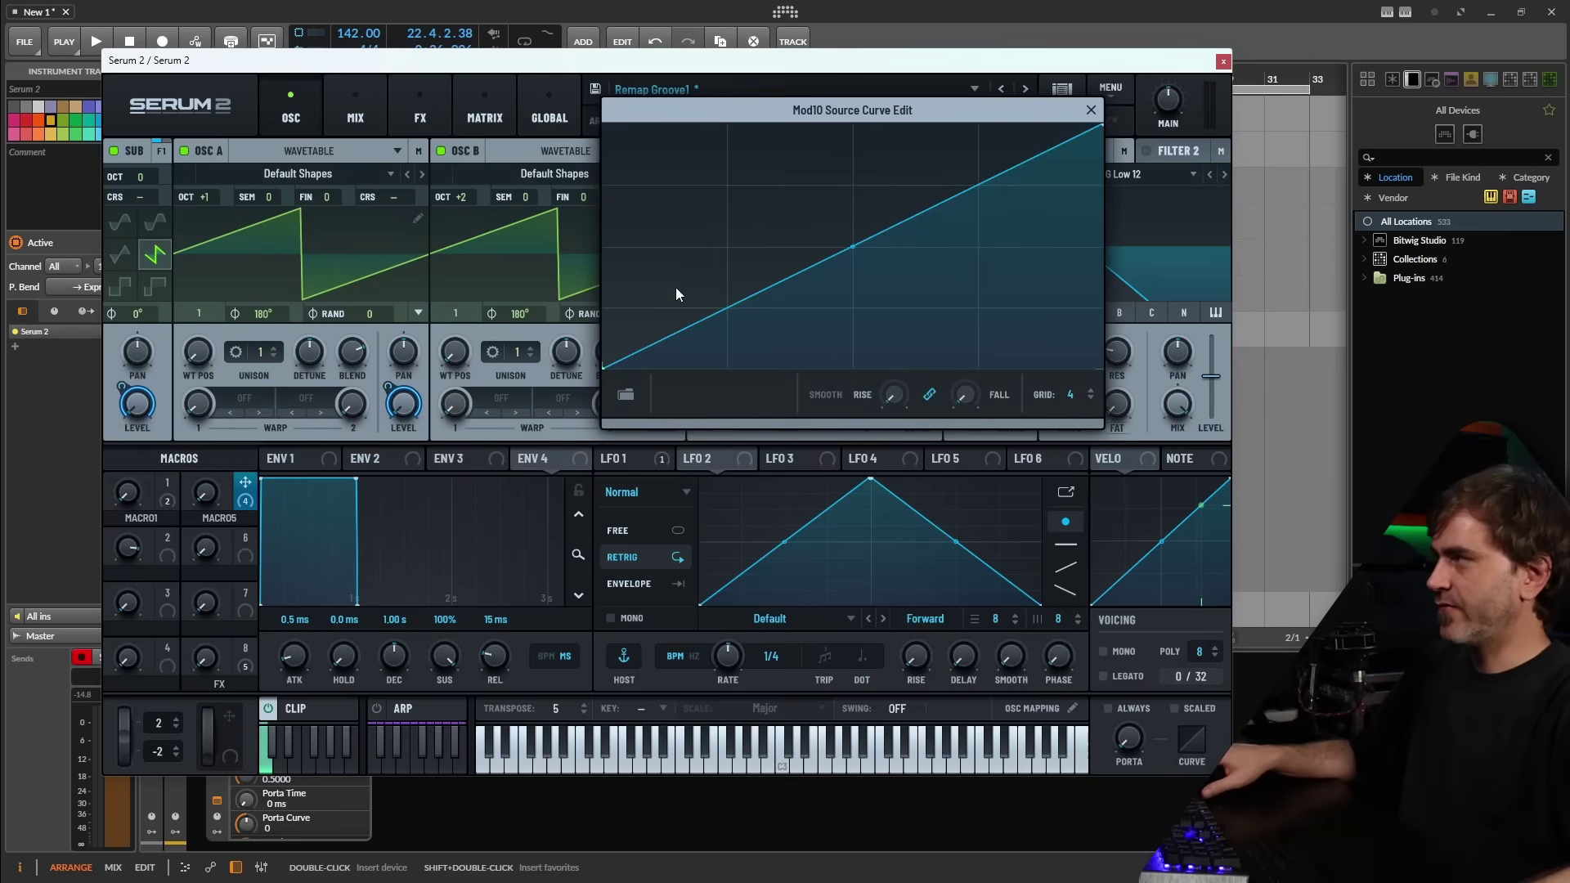
{"action": "left_click_drag", "start_coordinate": [677, 294], "coordinate": [657, 450]}
{"action": "left_click_drag", "start_coordinate": [812, 319], "coordinate": [805, 131]}
{"action": "left_click_drag", "start_coordinate": [886, 210], "coordinate": [886, 468]}
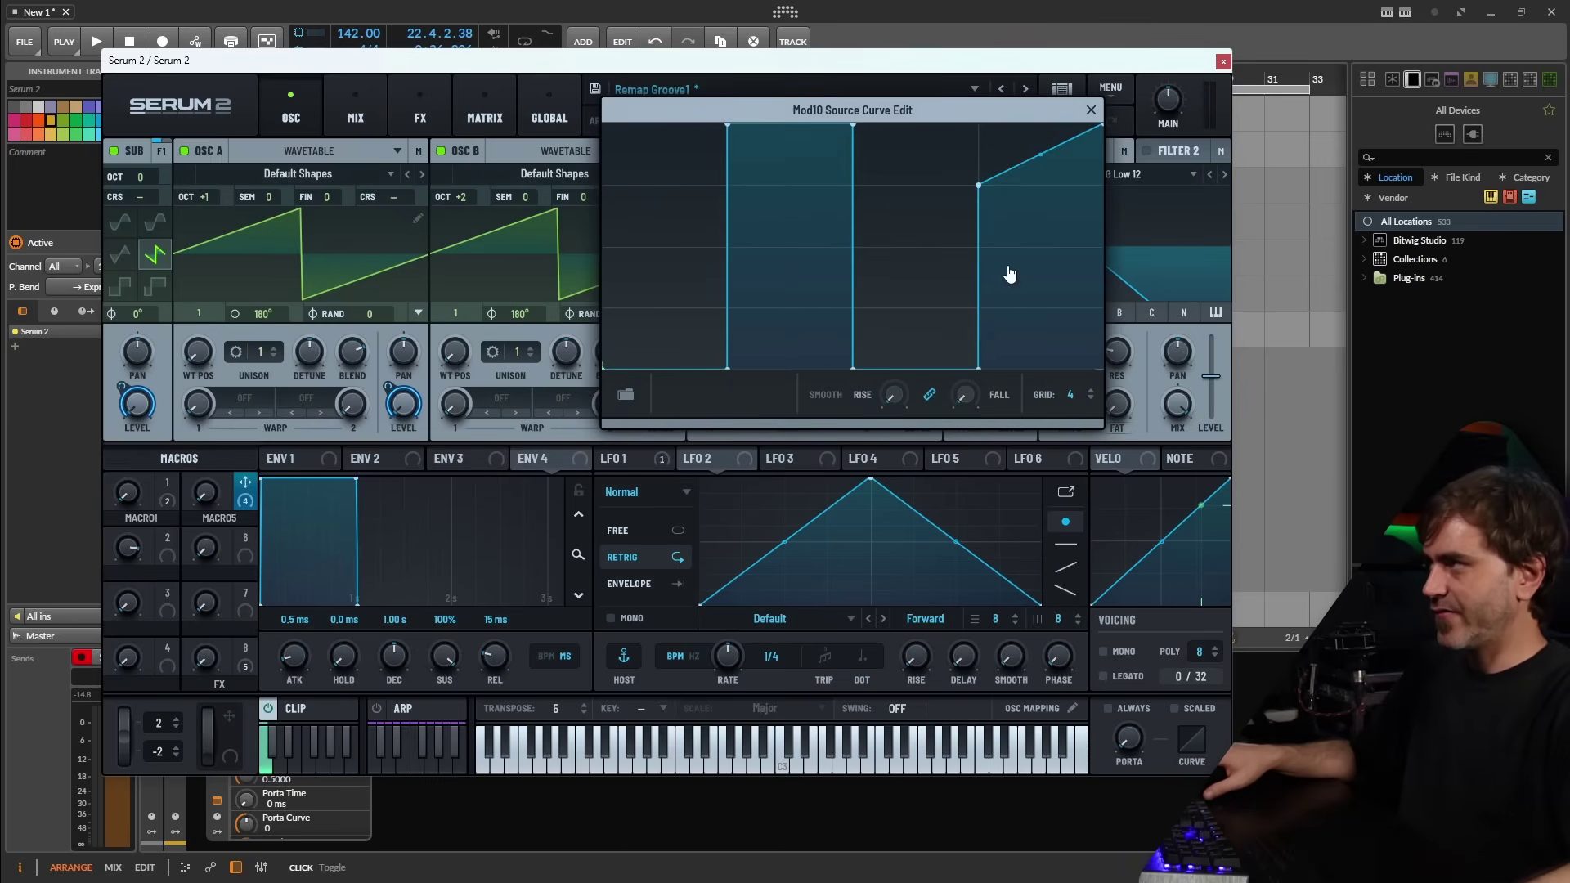
{"action": "left_click_drag", "start_coordinate": [1010, 275], "coordinate": [1014, 452]}
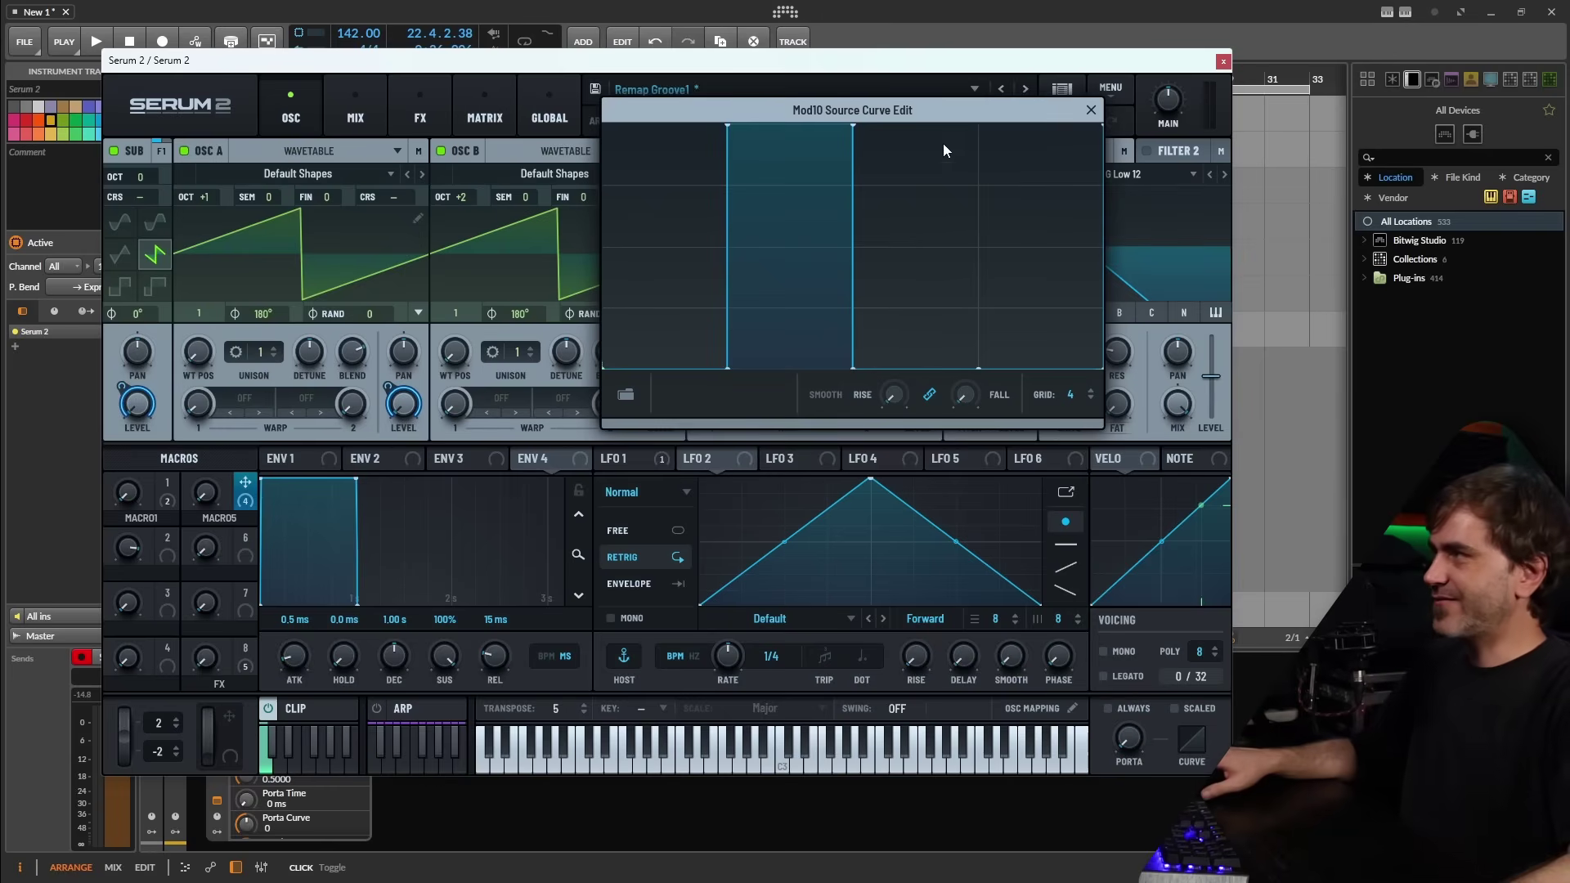
- Redraw oscillator A's curve steps so it is full only across the second quarter
{"action": "left_click", "coordinate": [1058, 239]}
{"action": "mouse_move", "coordinate": [1059, 240]}
{"action": "left_mouse_down"}
{"action": "mouse_move", "coordinate": [880, 233]}
{"action": "mouse_move", "coordinate": [1074, 219]}
{"action": "mouse_move", "coordinate": [1062, 330]}
{"action": "left_mouse_up"}
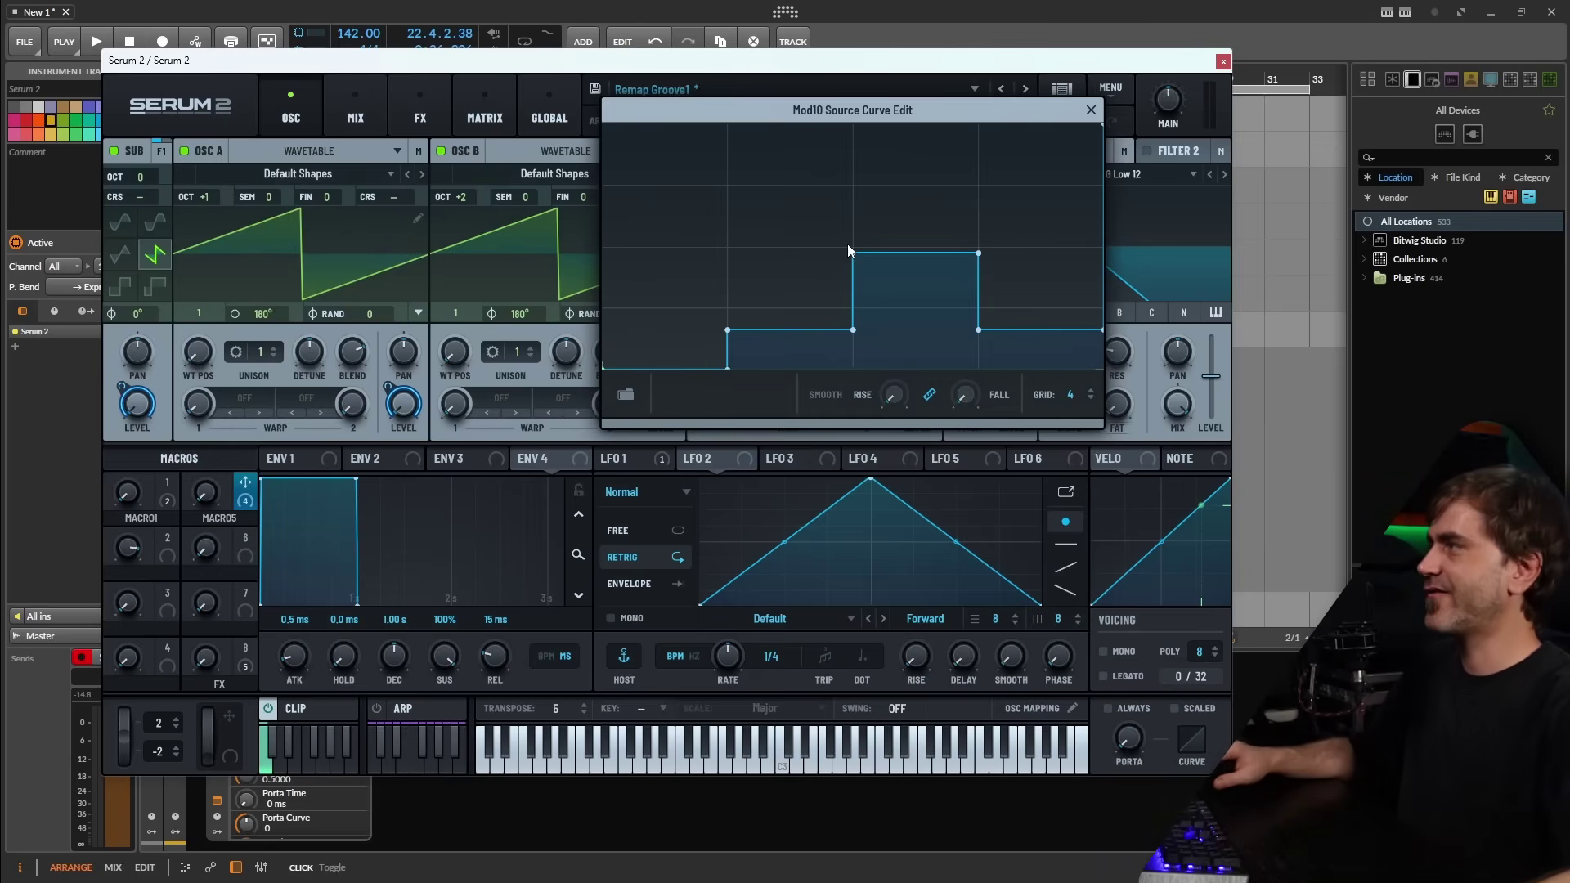
{"action": "mouse_move", "coordinate": [795, 263]}
{"action": "left_mouse_down"}
{"action": "mouse_move", "coordinate": [917, 277]}
{"action": "mouse_move", "coordinate": [941, 405]}
{"action": "mouse_move", "coordinate": [1035, 369]}
{"action": "left_mouse_up"}
{"action": "left_click", "coordinate": [1036, 370]}
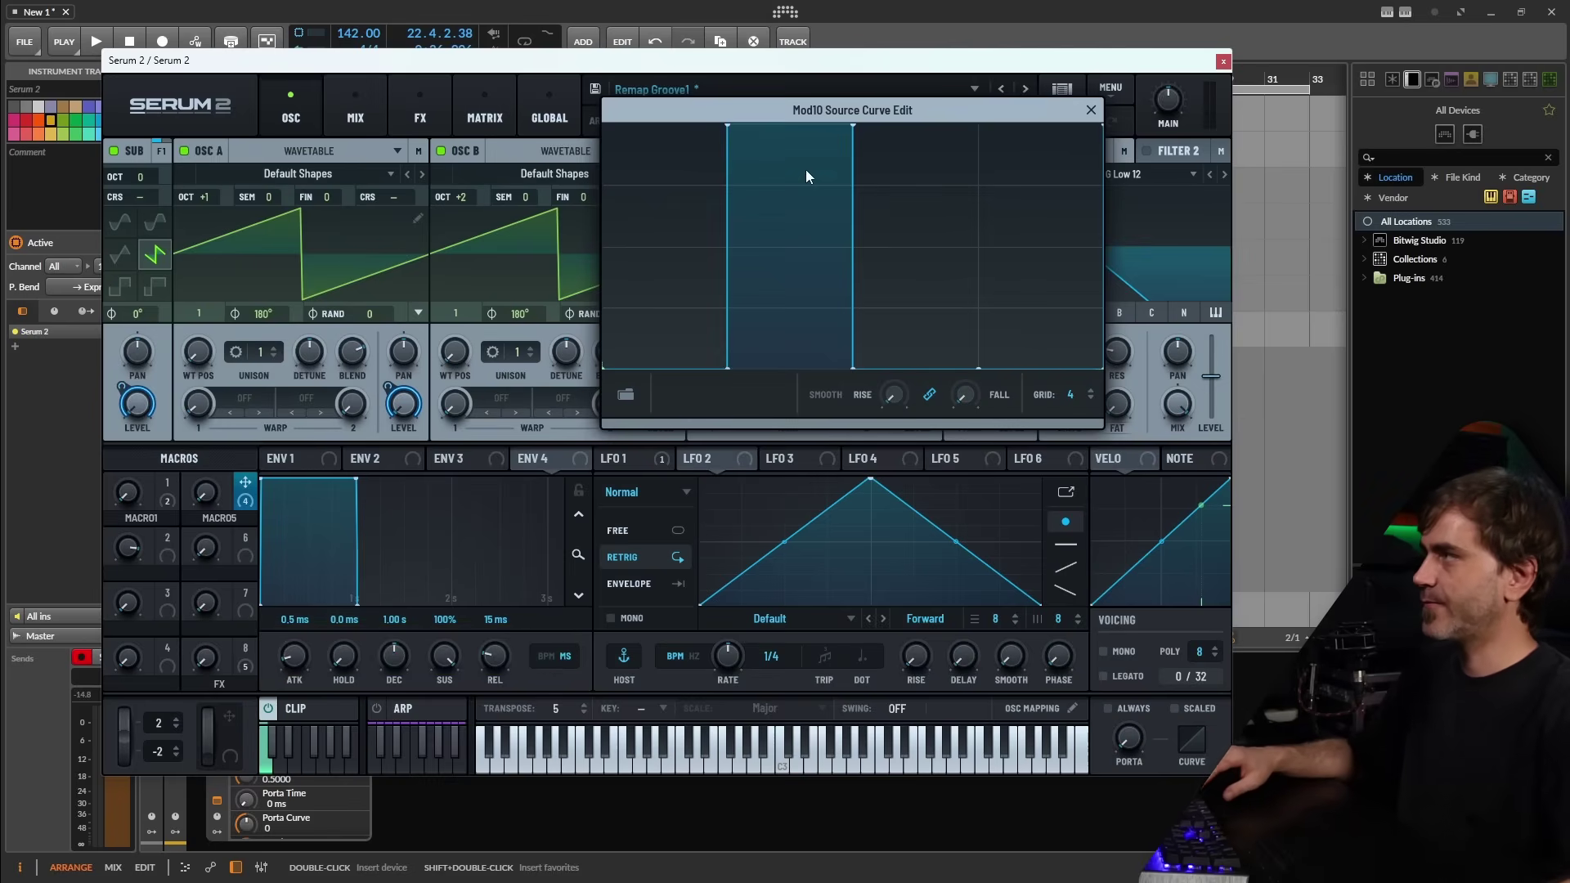
{"action": "left_click", "coordinate": [1090, 110]}
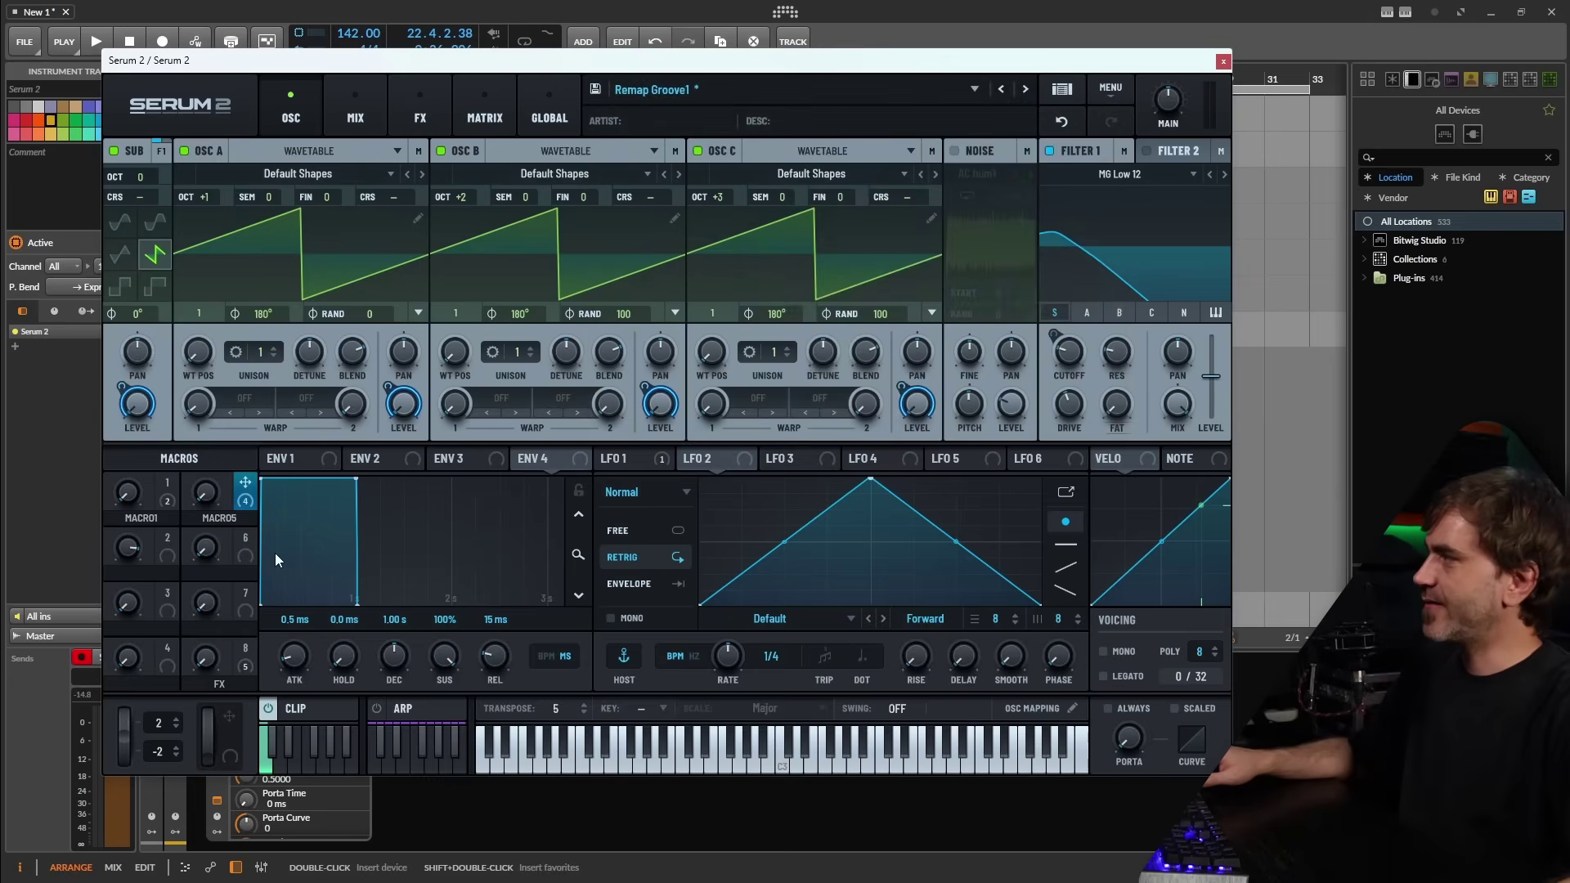
- Open and close the Macro 5 level curves for oscillators B and C
{"action": "right_click", "coordinate": [651, 395]}
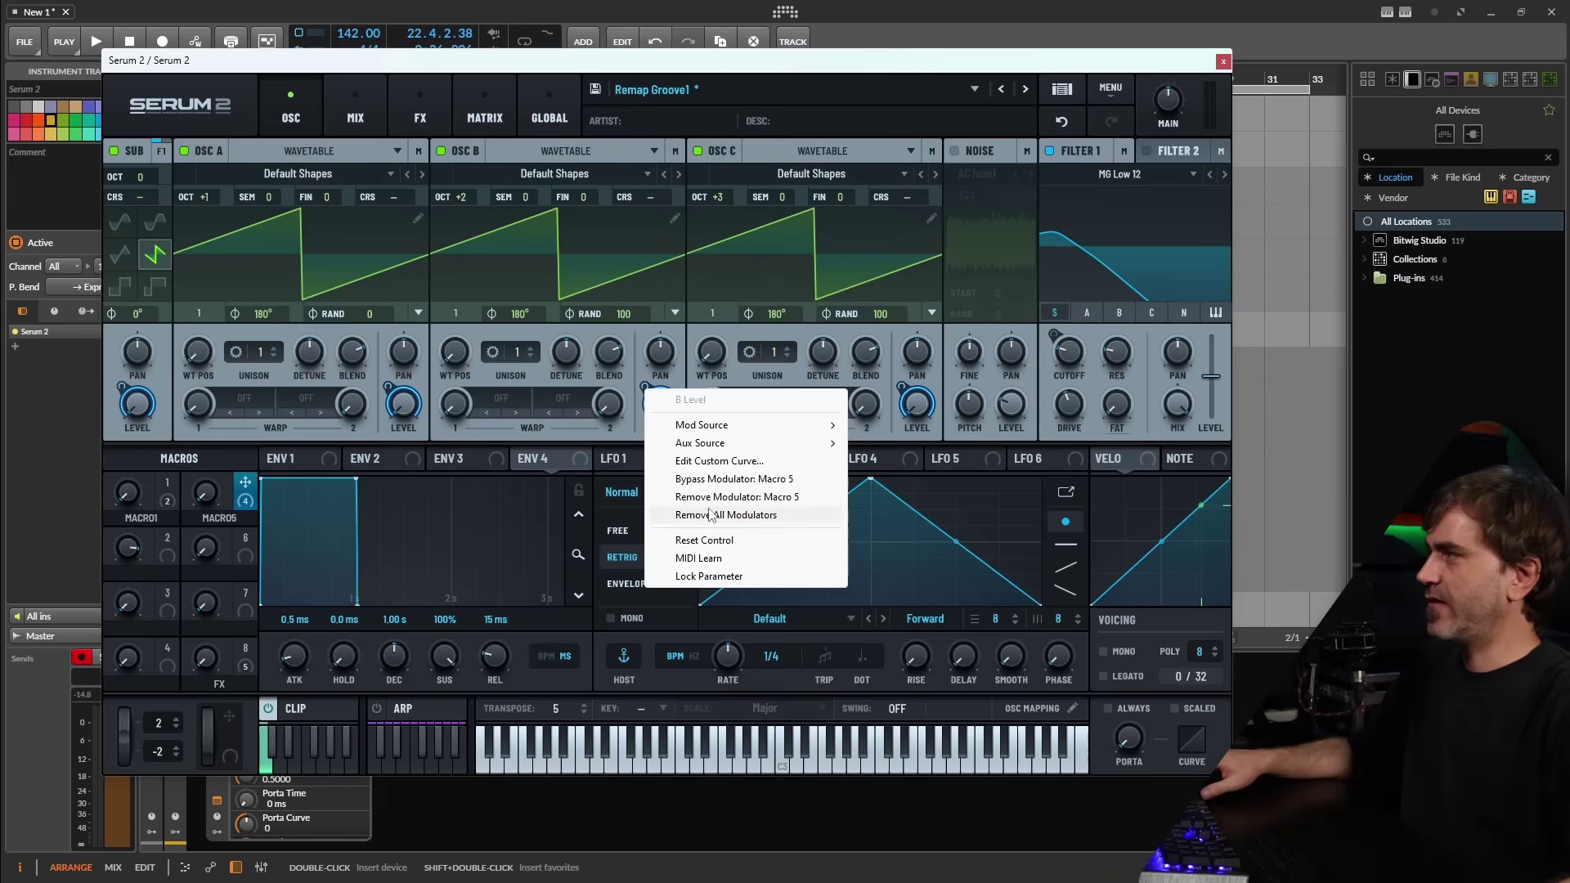
{"action": "left_click", "coordinate": [714, 462]}
{"action": "right_click", "coordinate": [907, 392]}
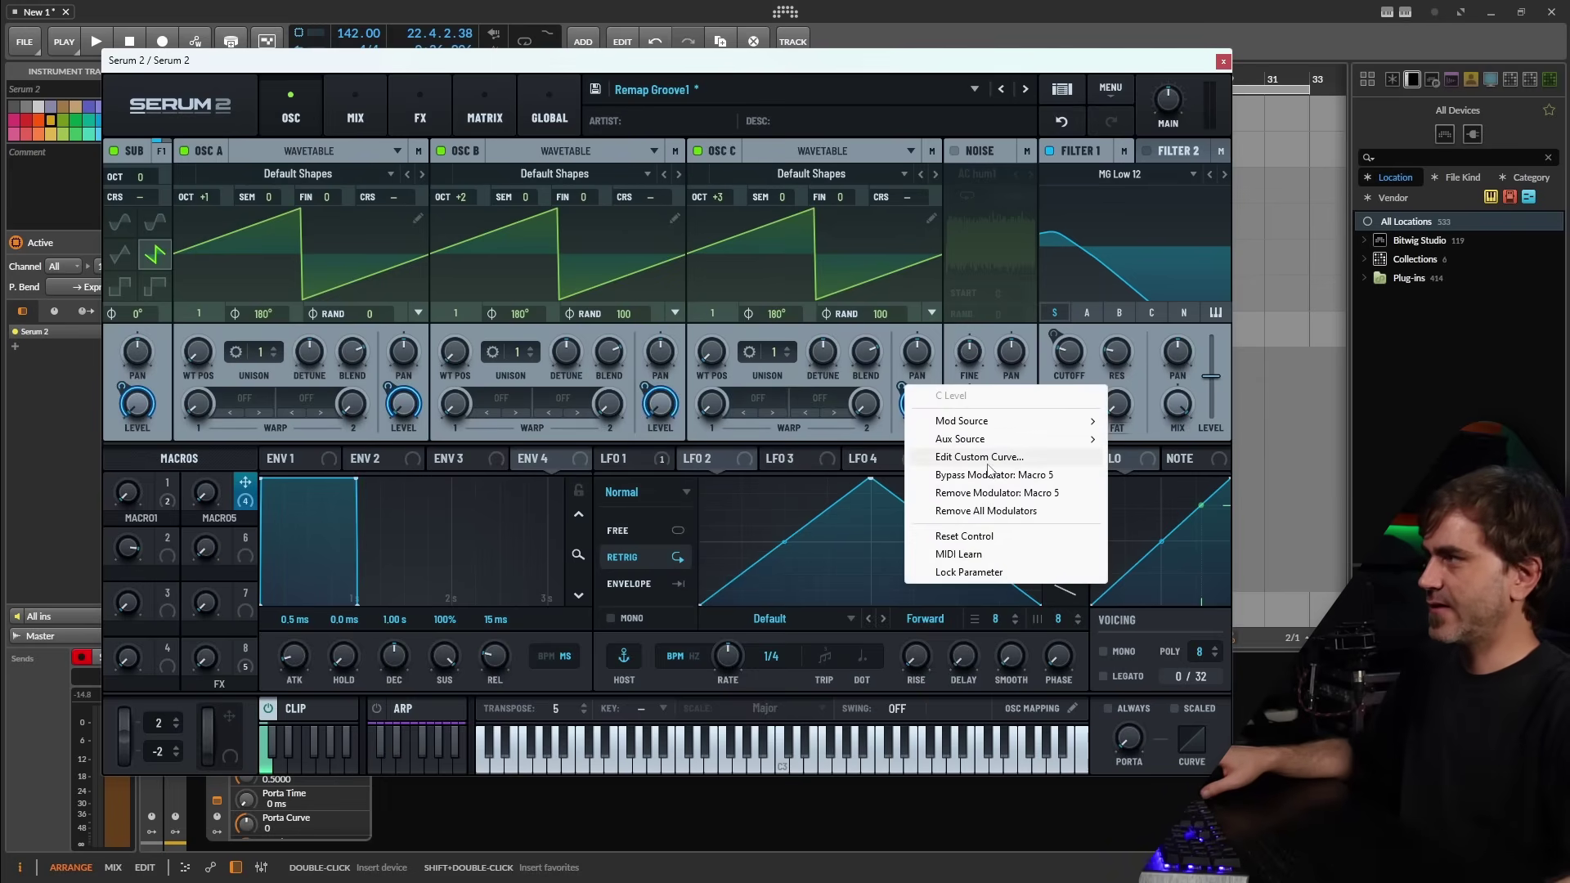
{"action": "left_click", "coordinate": [985, 458]}
{"action": "left_click", "coordinate": [1091, 109]}
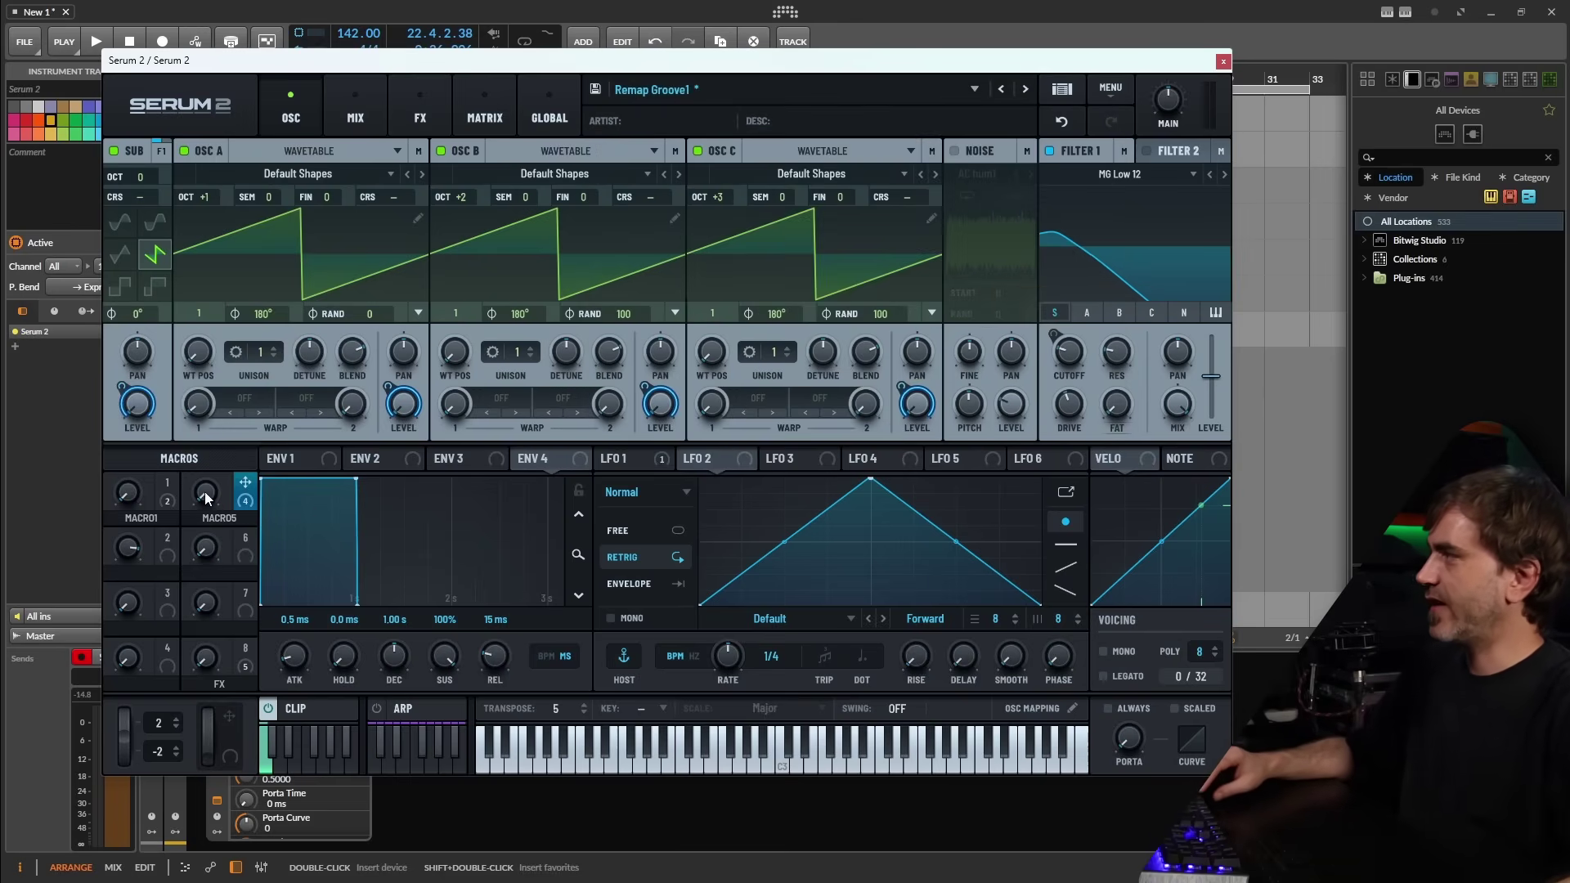
- Show LFO 1's stepped shape and turn Macro 5 up while playing
{"action": "left_click", "coordinate": [628, 459]}
{"action": "key", "text": "space"}
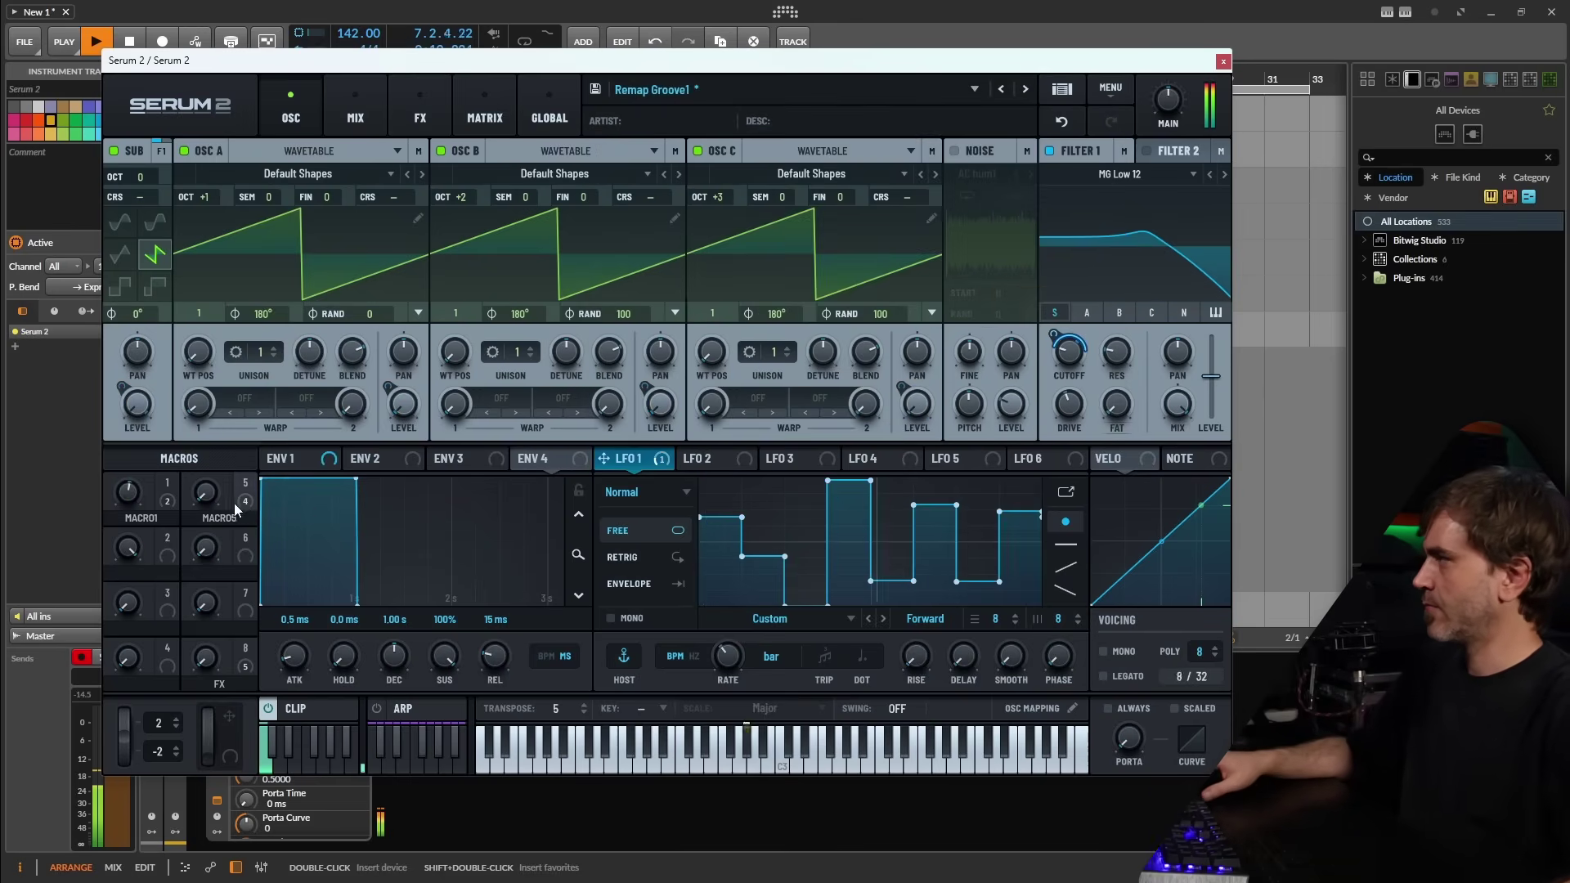
{"action": "left_click_drag", "start_coordinate": [206, 492], "coordinate": [216, 477]}
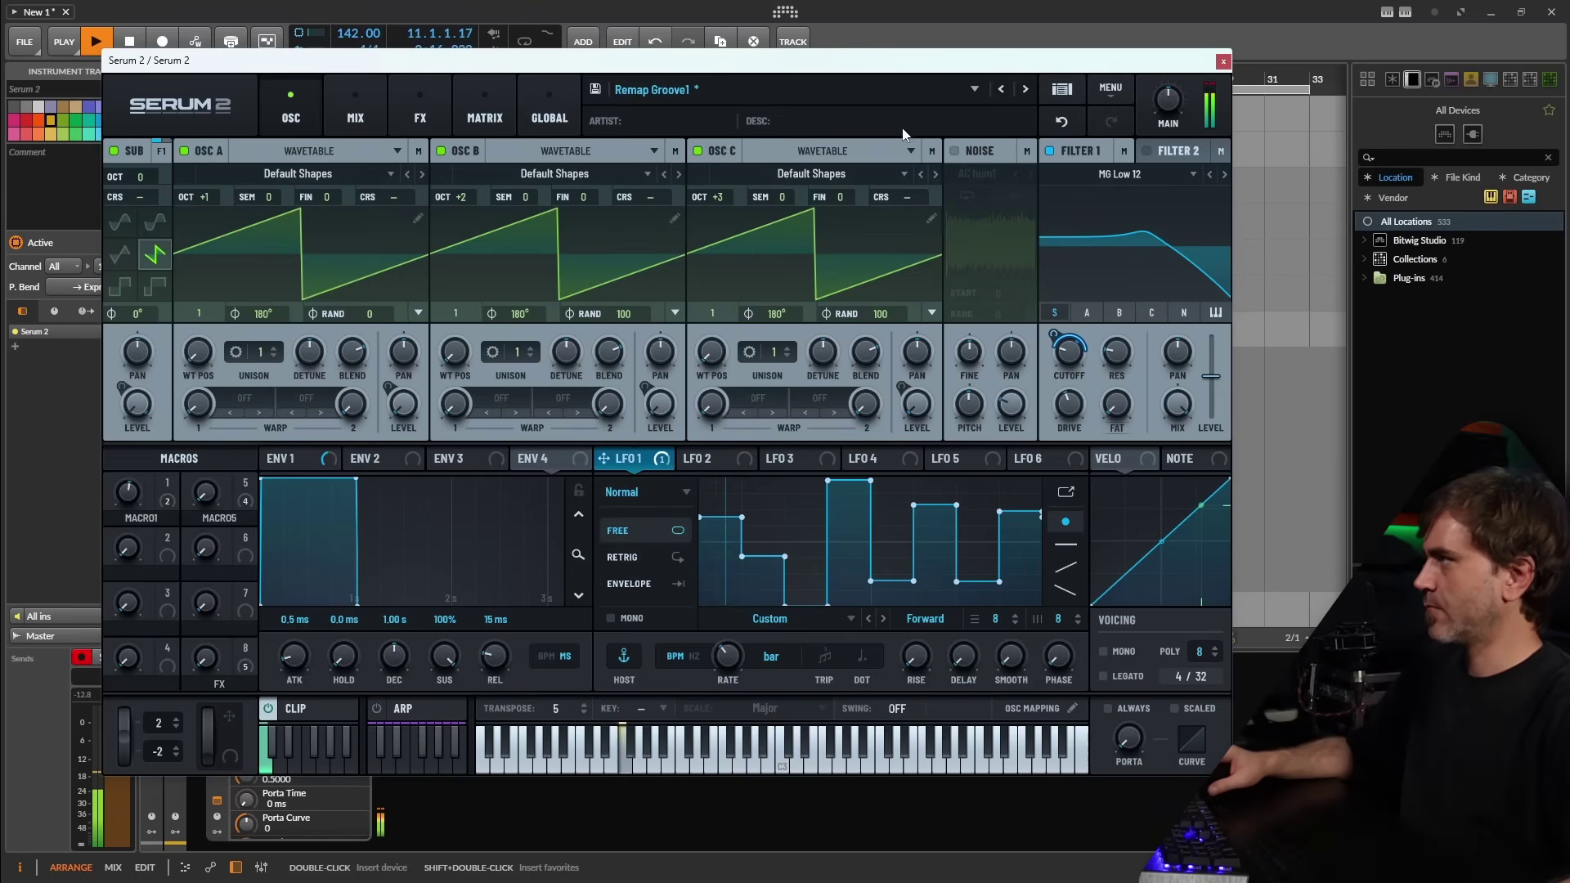
{"action": "key", "text": "space"}
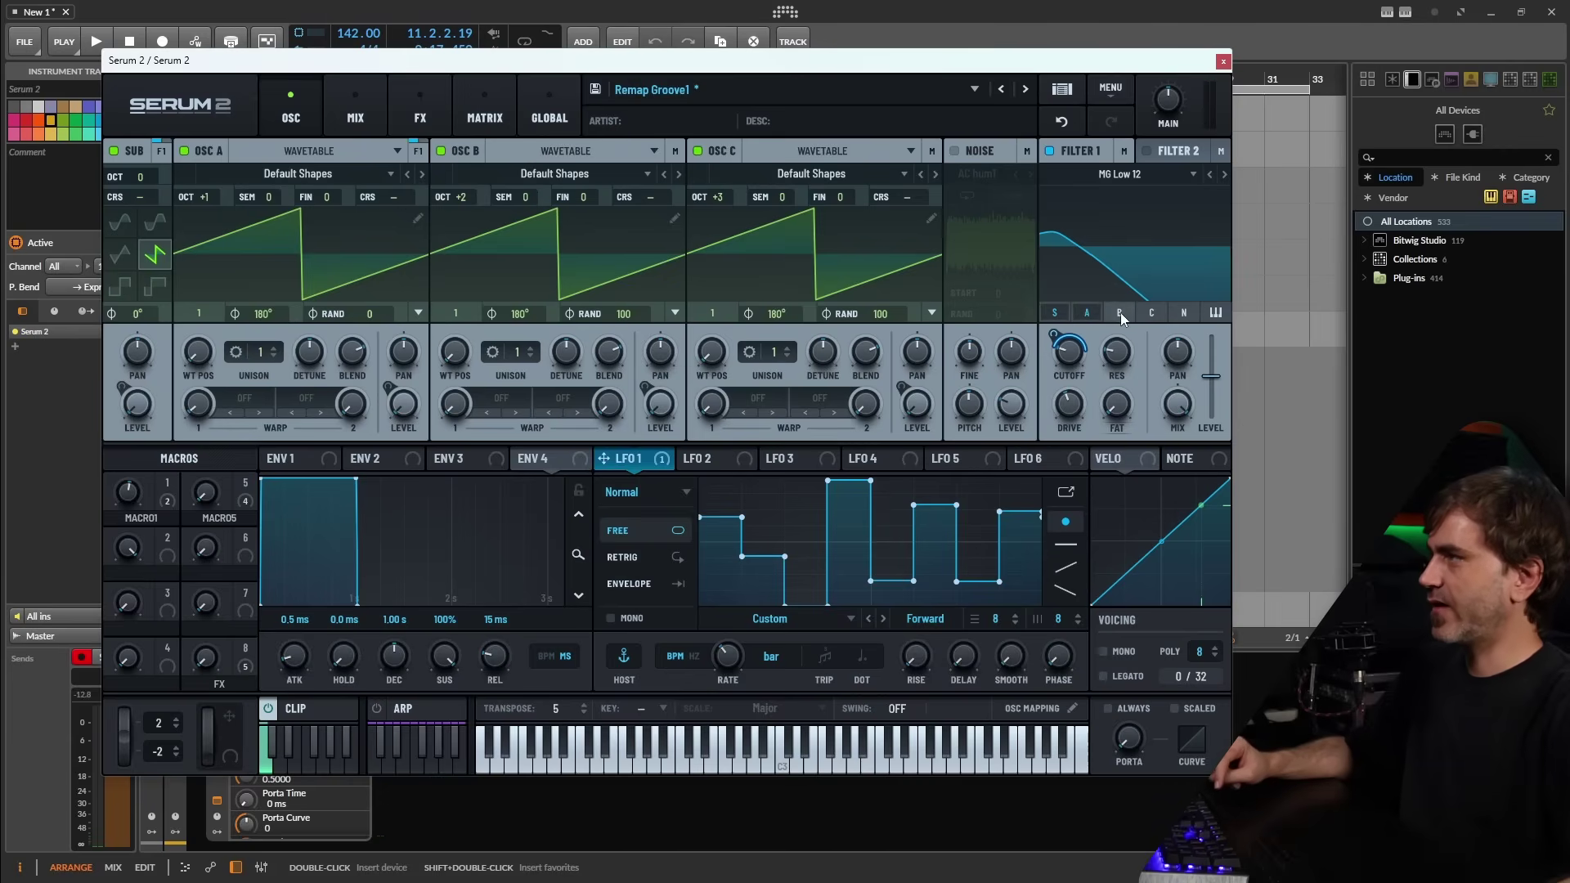
- Route oscillator C into Filter 1 and sweep Macro 5 to 100
{"action": "left_click", "coordinate": [1152, 314]}
{"action": "key", "text": "space"}
{"action": "mouse_move", "coordinate": [211, 482]}
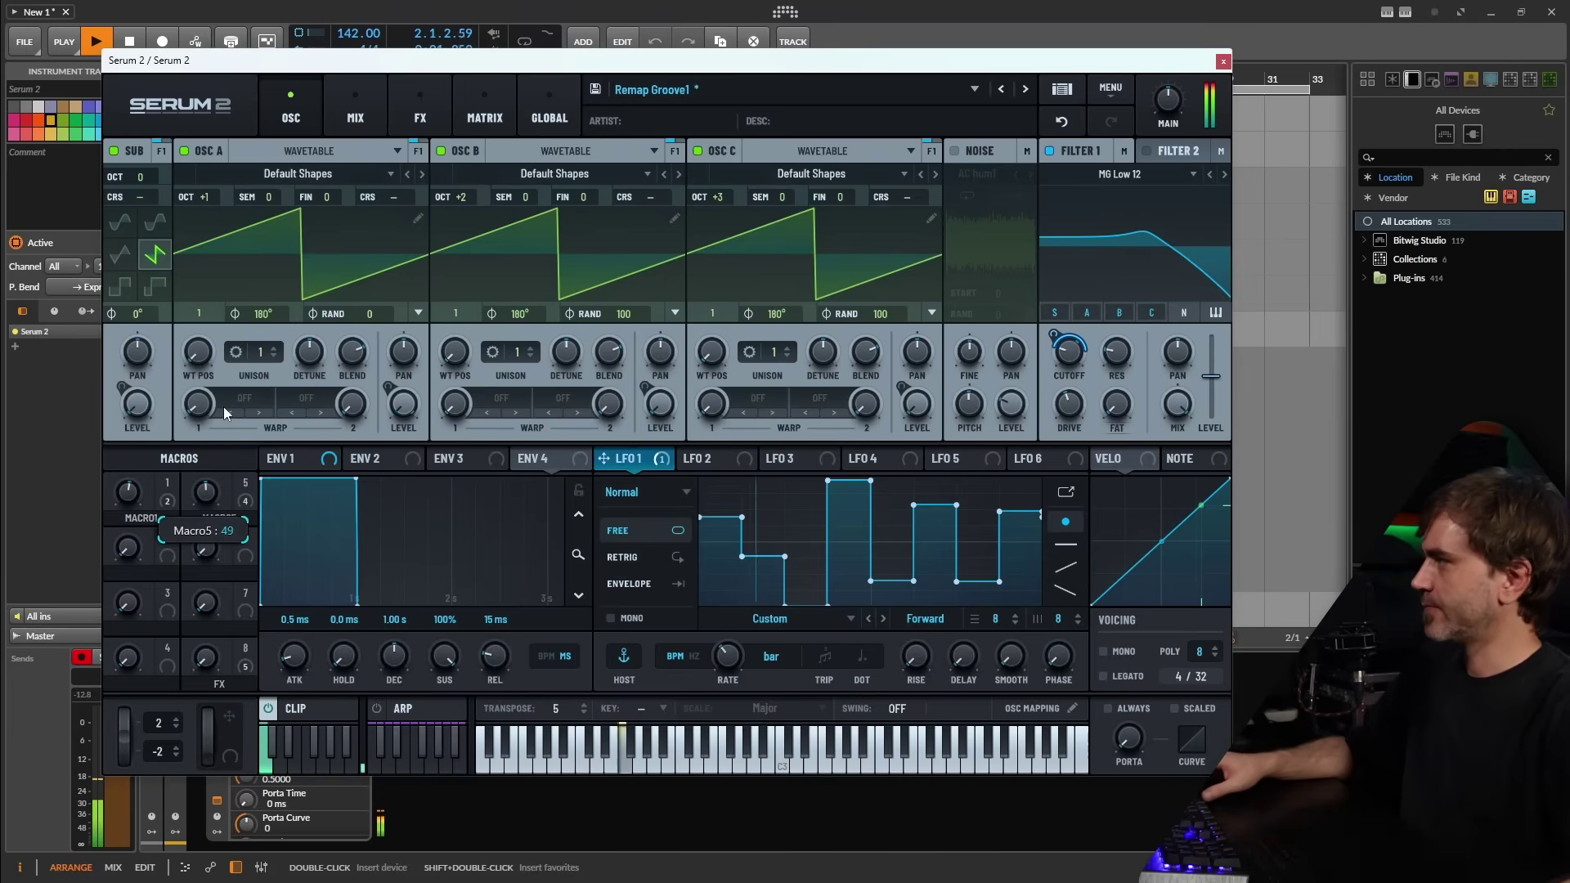
{"action": "left_click_drag", "start_coordinate": [234, 376], "coordinate": [261, 316]}
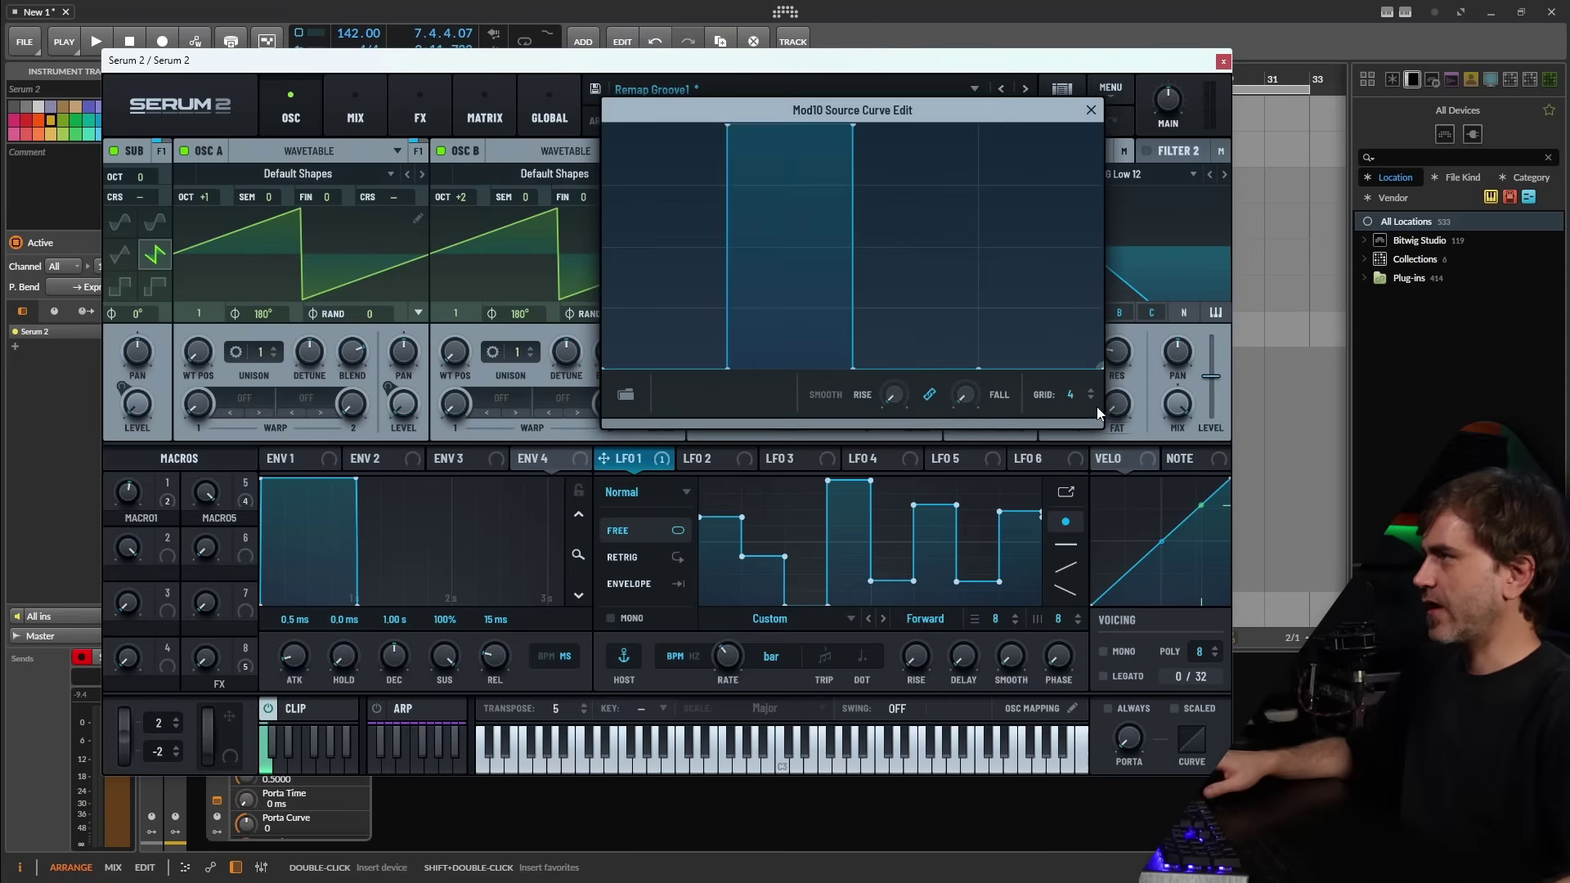
- End the Mod10 curve in a rising ramp, then review oscillator B's level curve
{"action": "left_click_drag", "start_coordinate": [1047, 221], "coordinate": [1039, 396]}
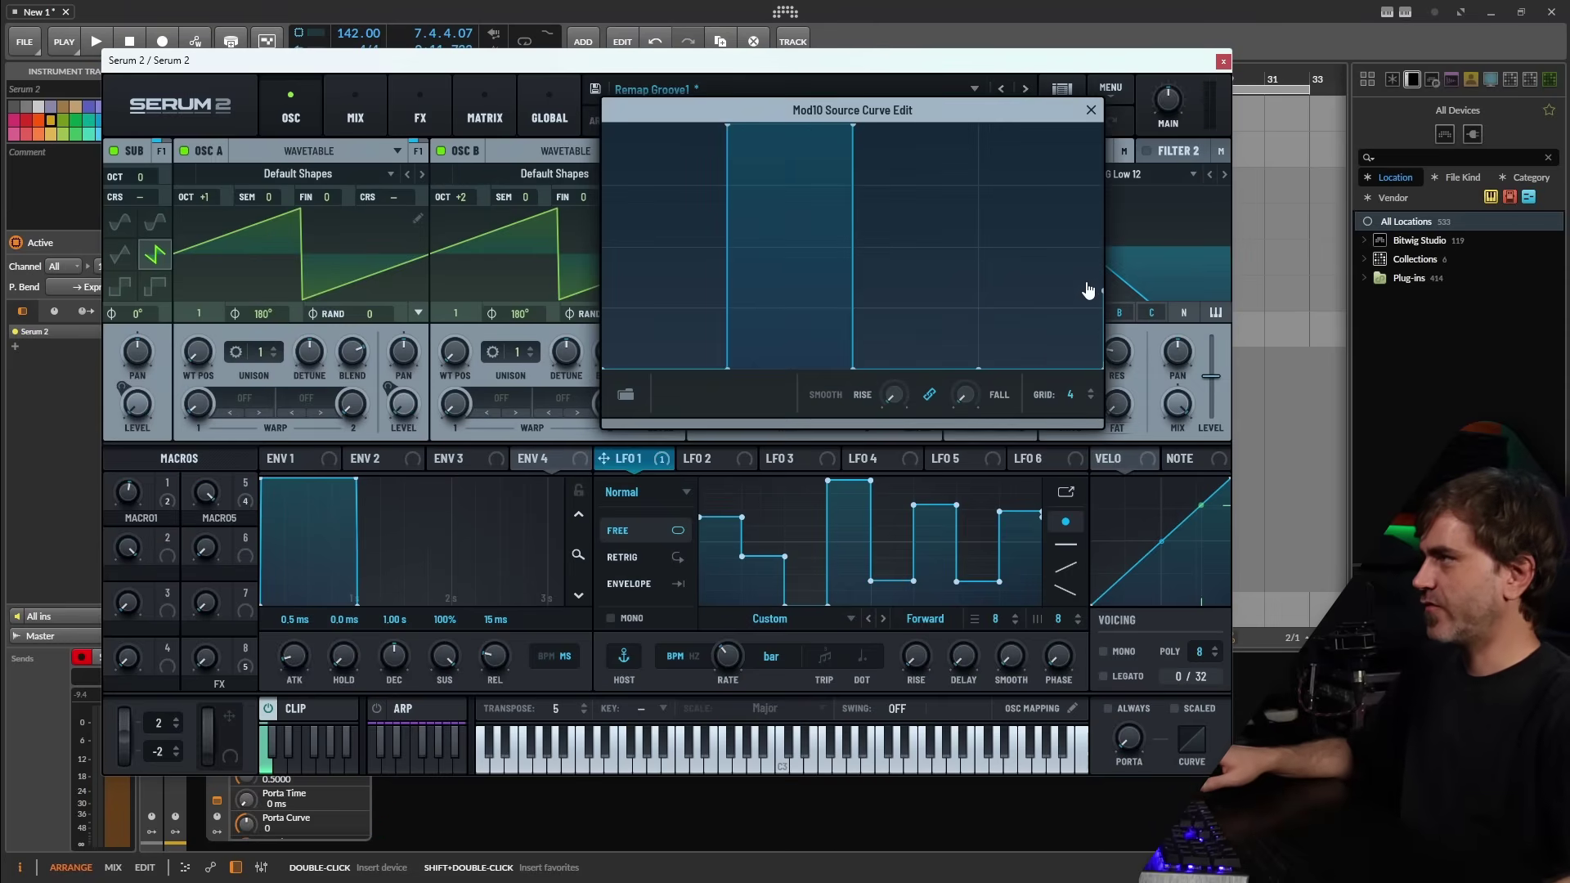
{"action": "left_click", "coordinate": [1090, 109]}
{"action": "right_click", "coordinate": [648, 396]}
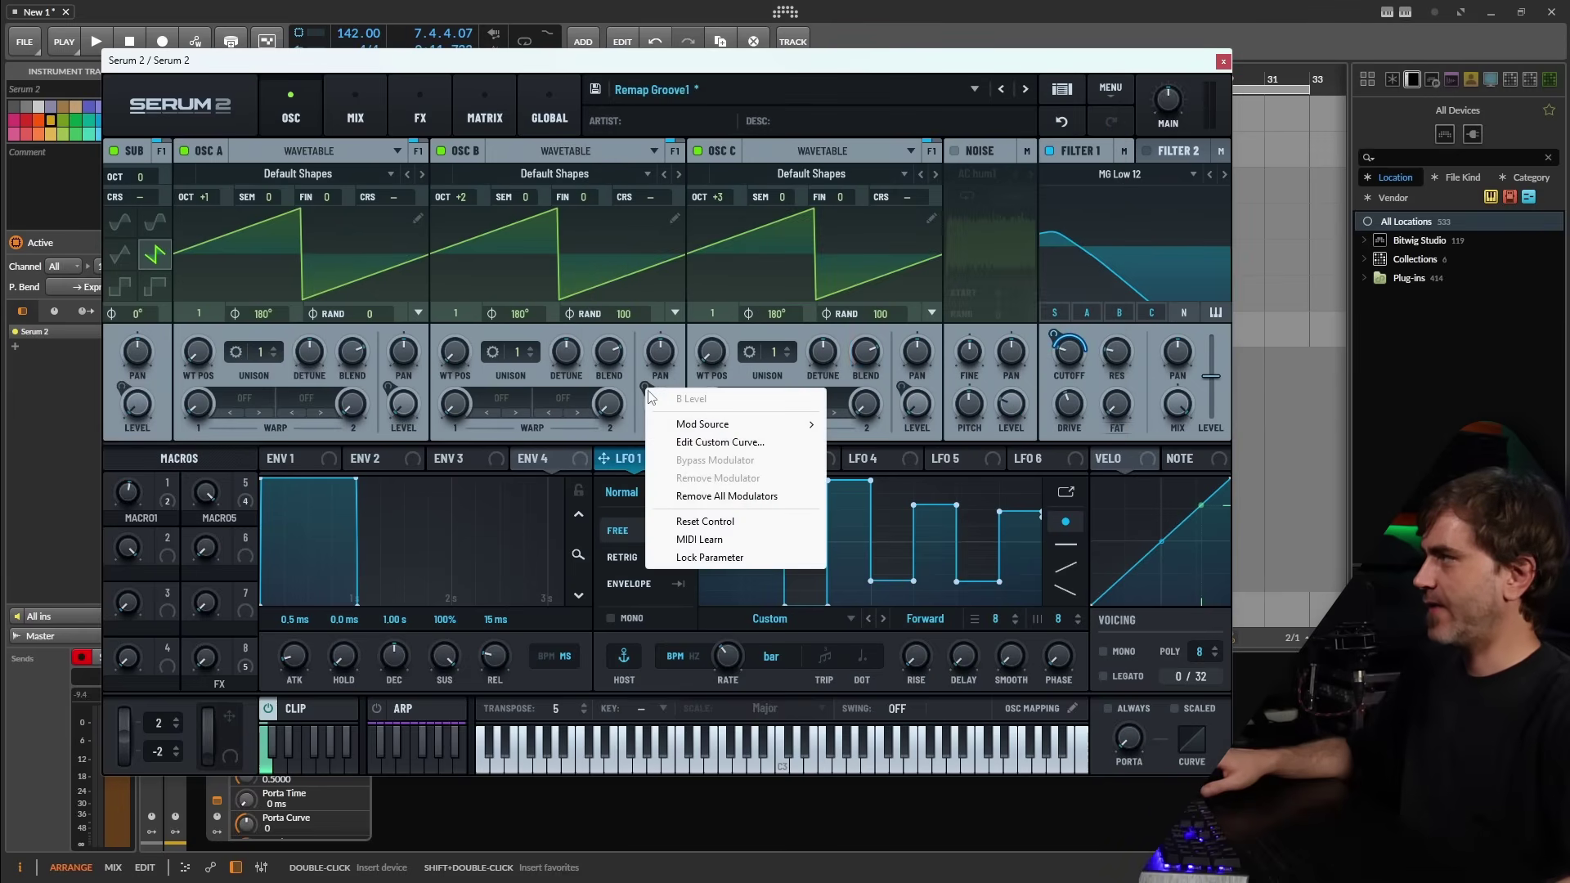
{"action": "left_click", "coordinate": [736, 442]}
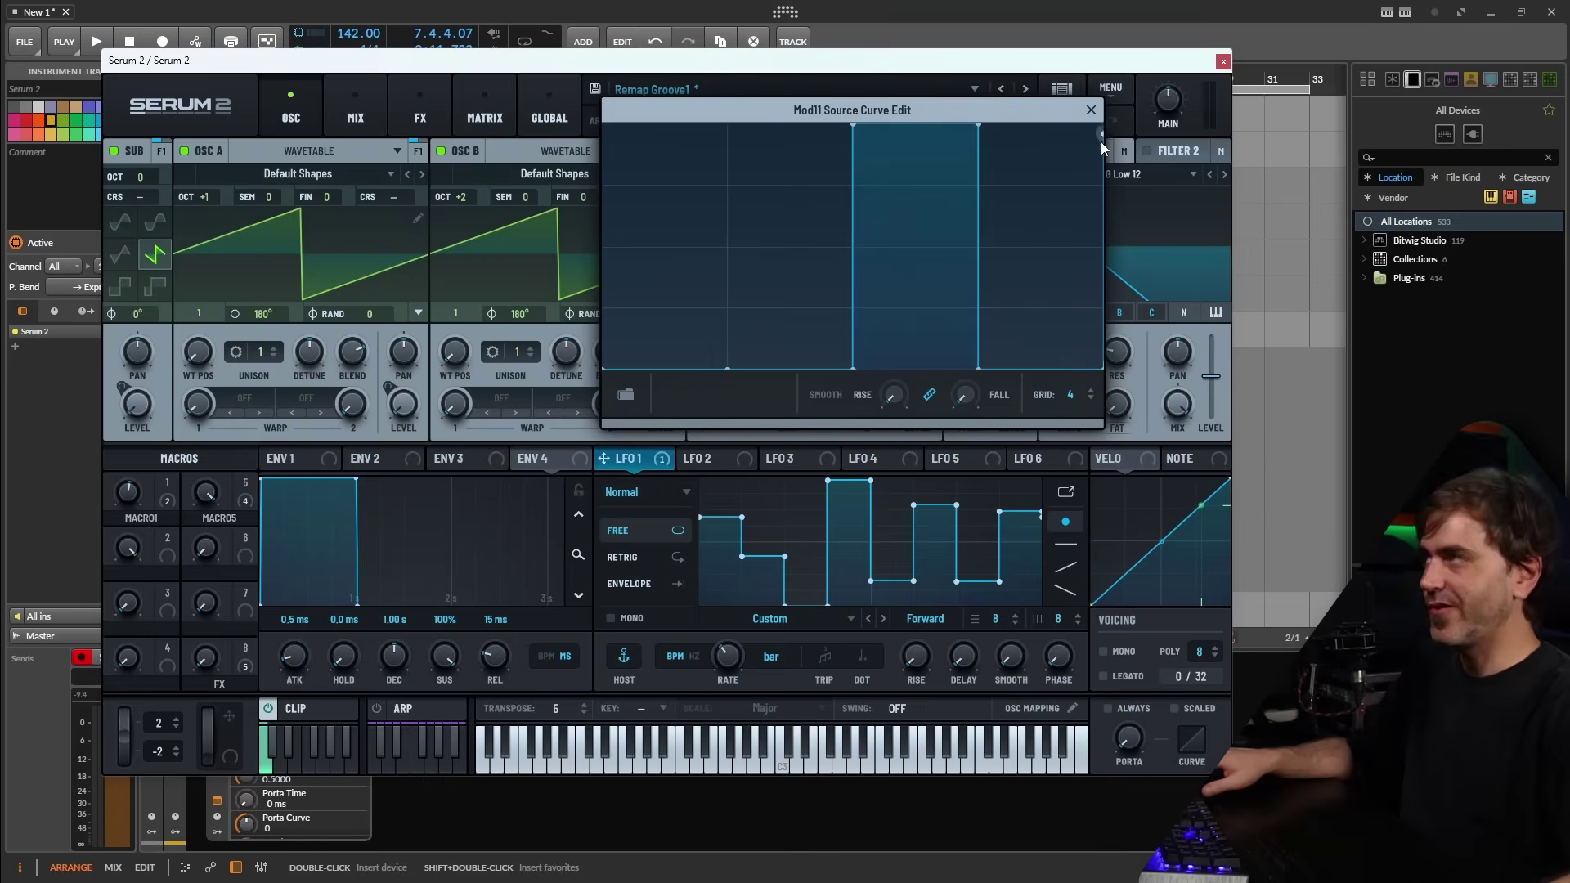
{"action": "left_click", "coordinate": [1090, 110]}
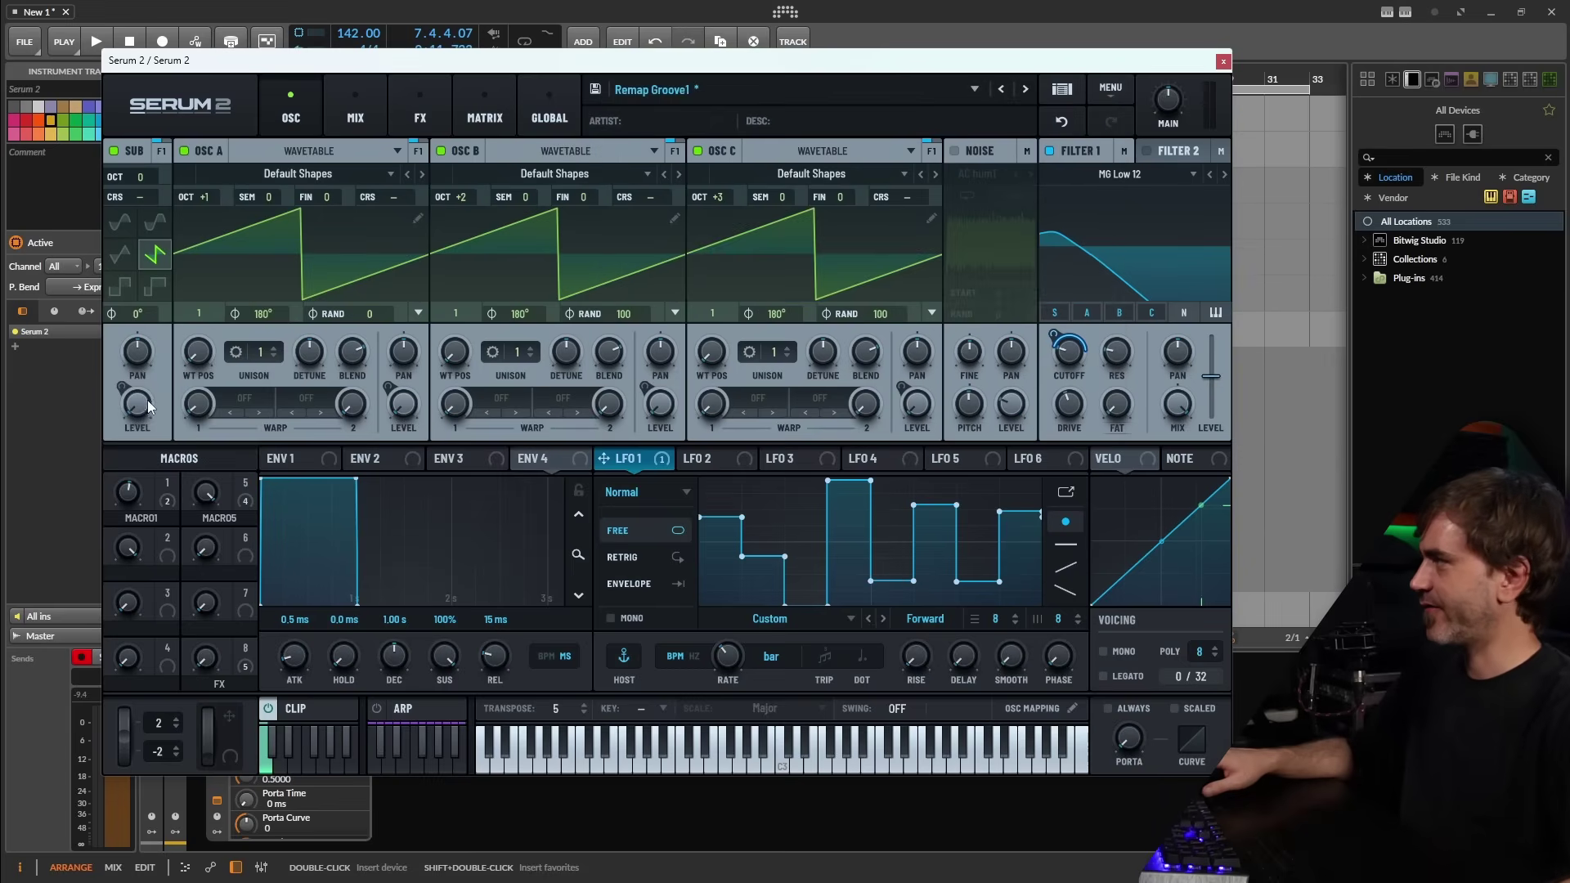
- Review the Sub level's custom Macro 5 curve
{"action": "right_click", "coordinate": [123, 390]}
{"action": "left_click", "coordinate": [193, 443]}
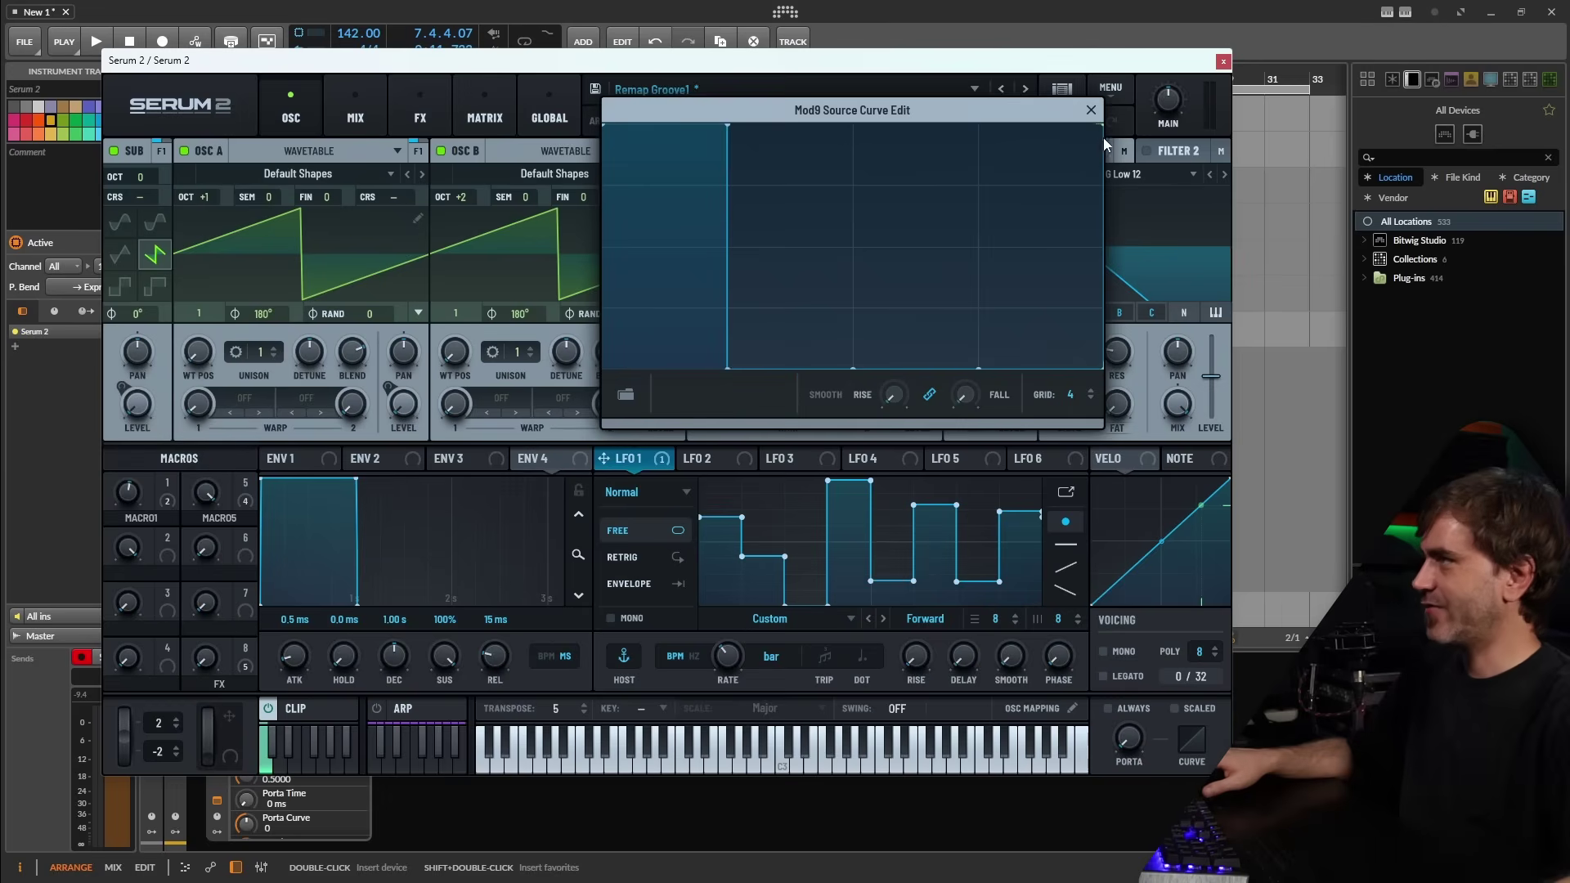
{"action": "left_click", "coordinate": [1091, 111]}
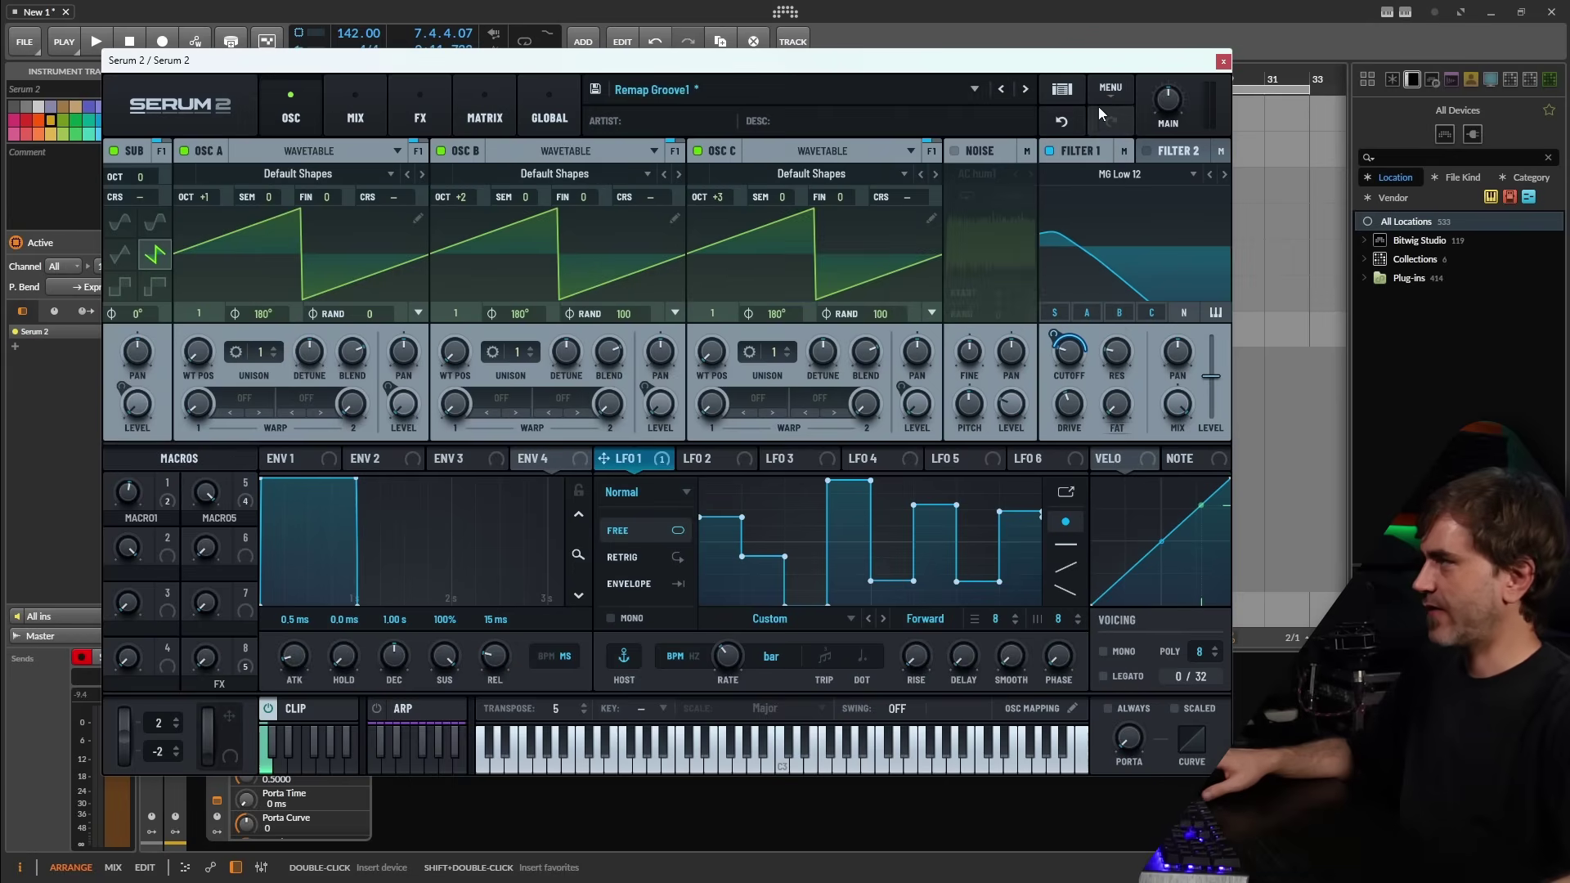
- Dip Macro 5 while playing, bring it back to about 44, and stop playback
{"action": "left_click_drag", "start_coordinate": [205, 493], "coordinate": [196, 578]}
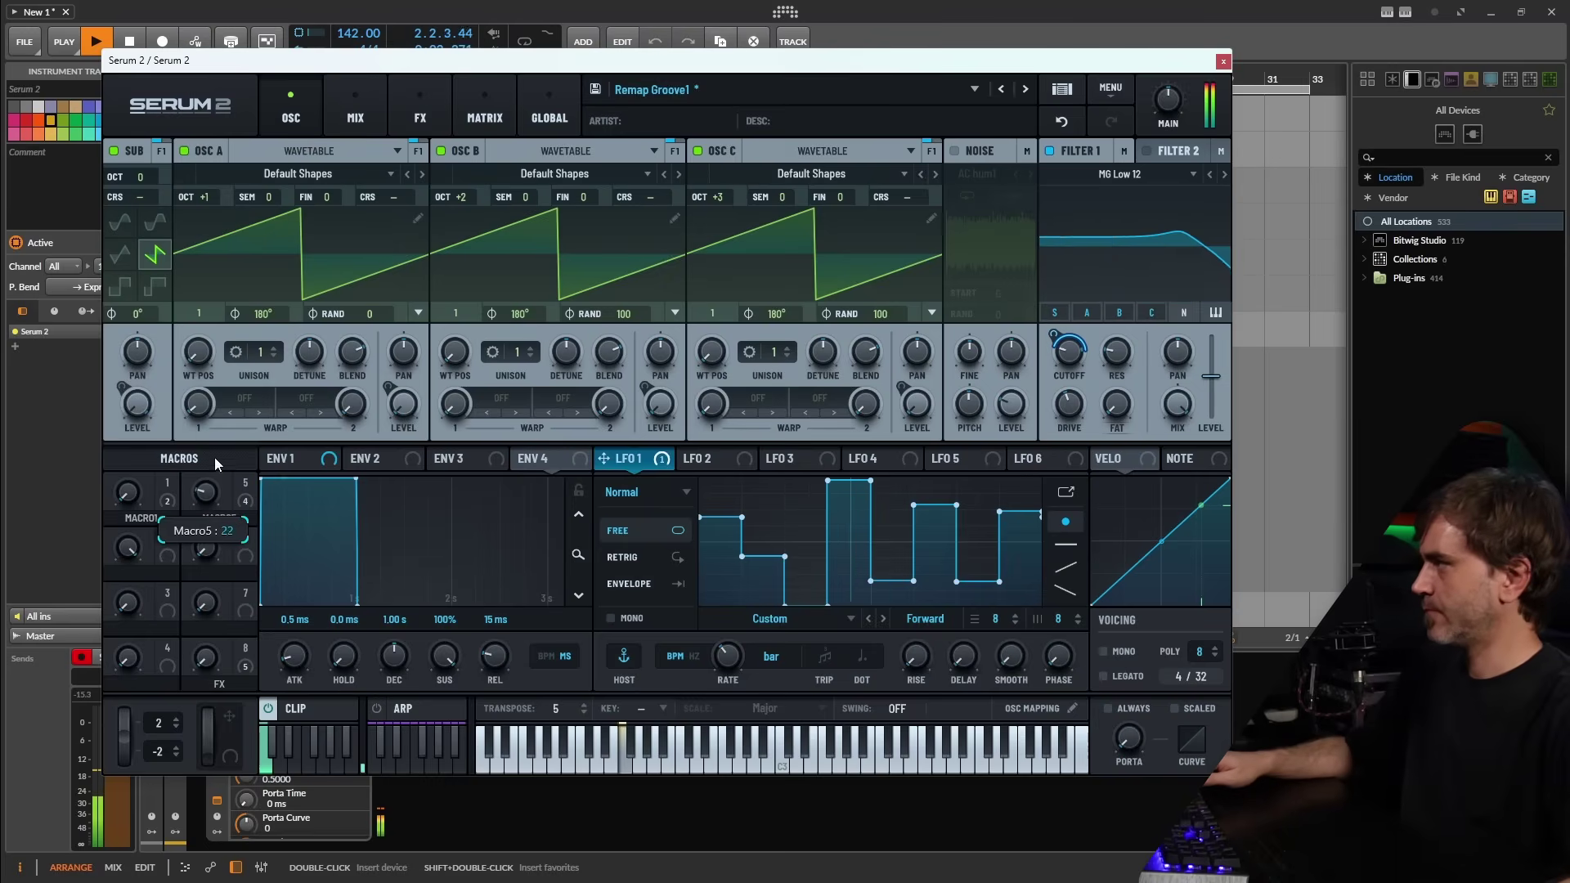
{"action": "mouse_move", "coordinate": [207, 503]}
{"action": "left_click_drag", "start_coordinate": [208, 500], "coordinate": [219, 476]}
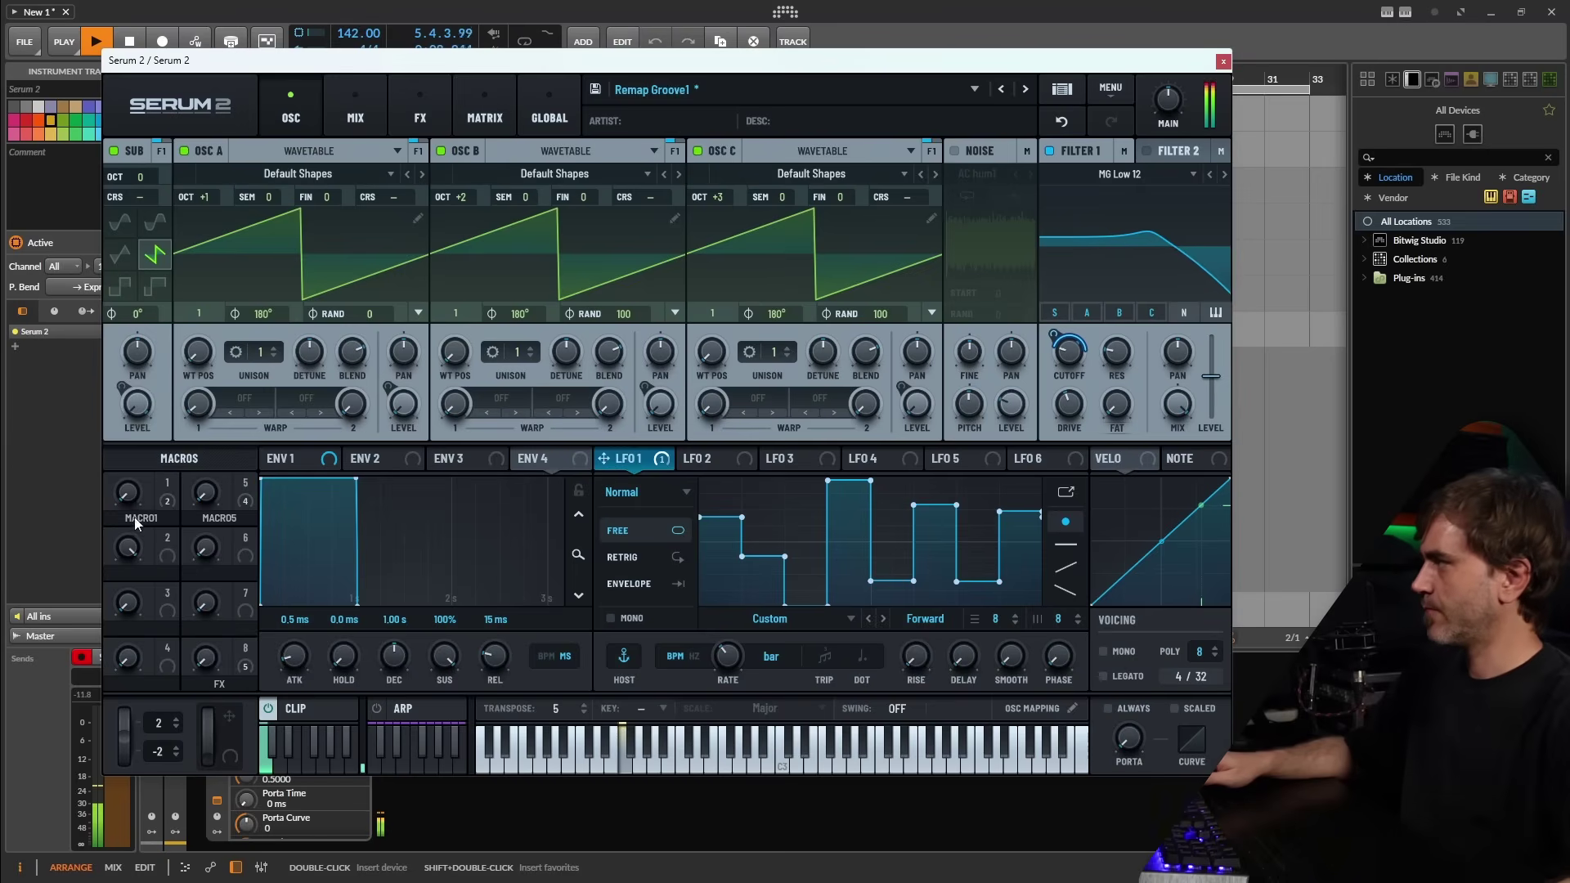
{"action": "key", "text": "space"}
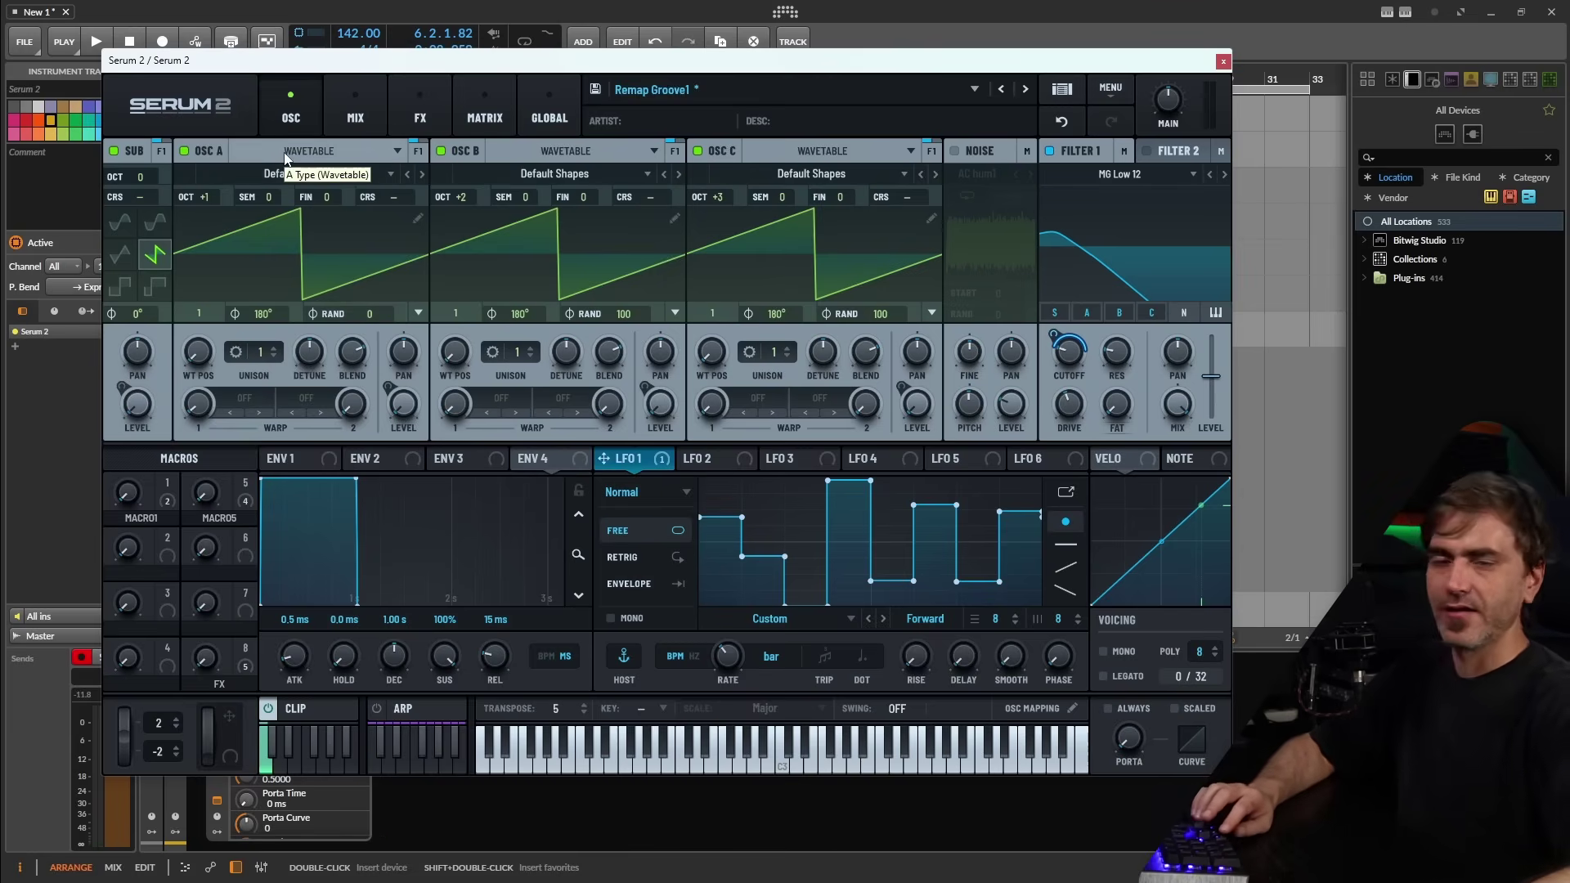
- Set oscillators A, B and C to the sine frame, wavetable position 2
{"action": "left_click", "coordinate": [311, 177]}
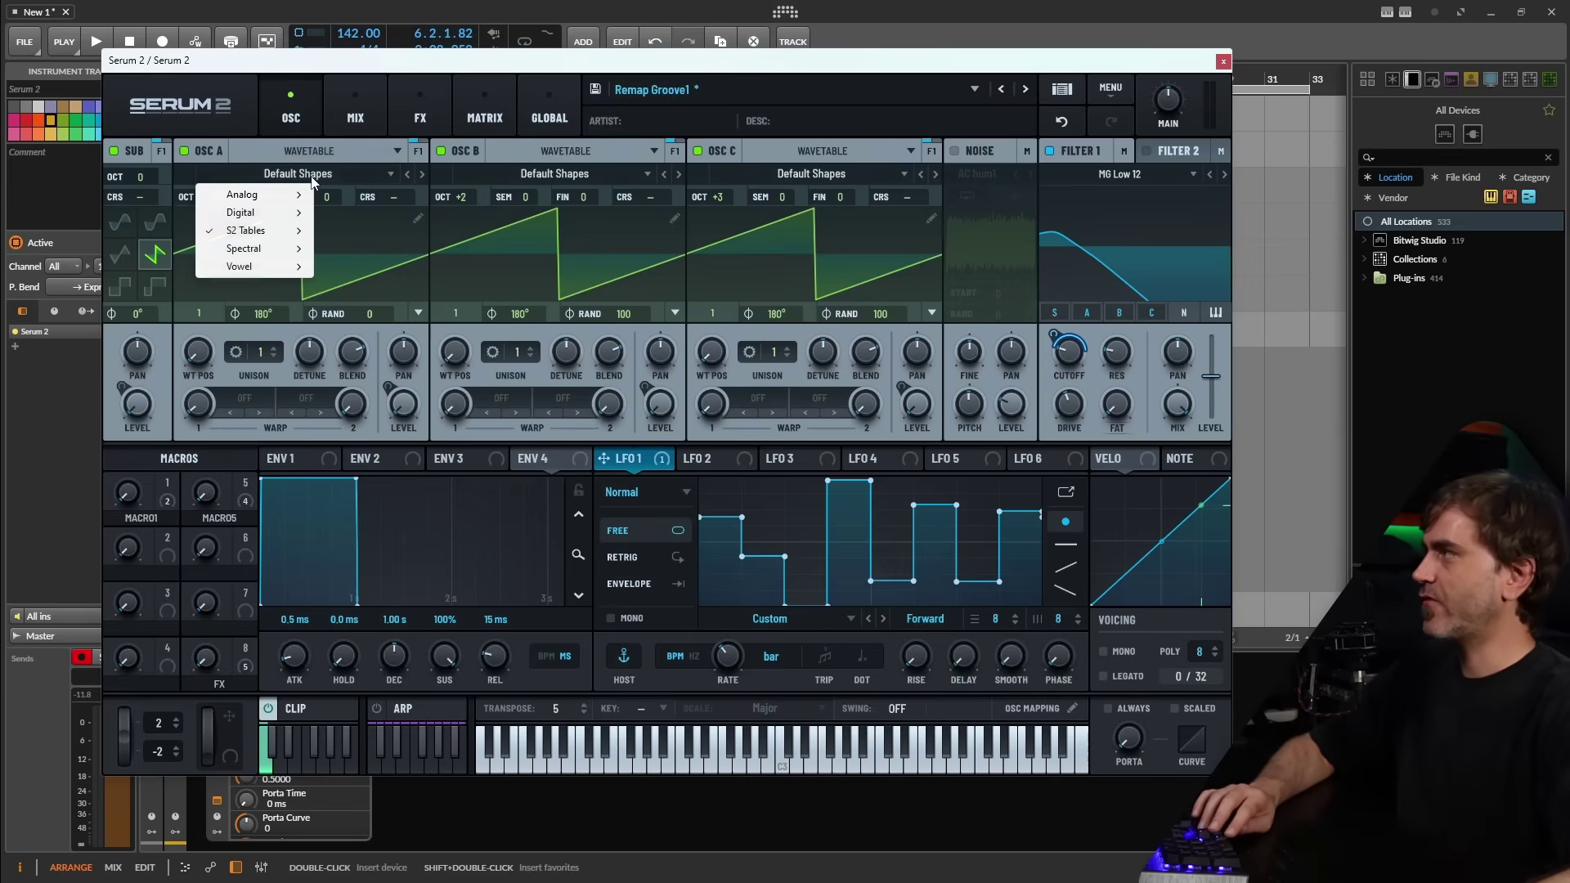
{"action": "left_click", "coordinate": [245, 200]}
{"action": "left_click_drag", "start_coordinate": [458, 355], "coordinate": [468, 327]}
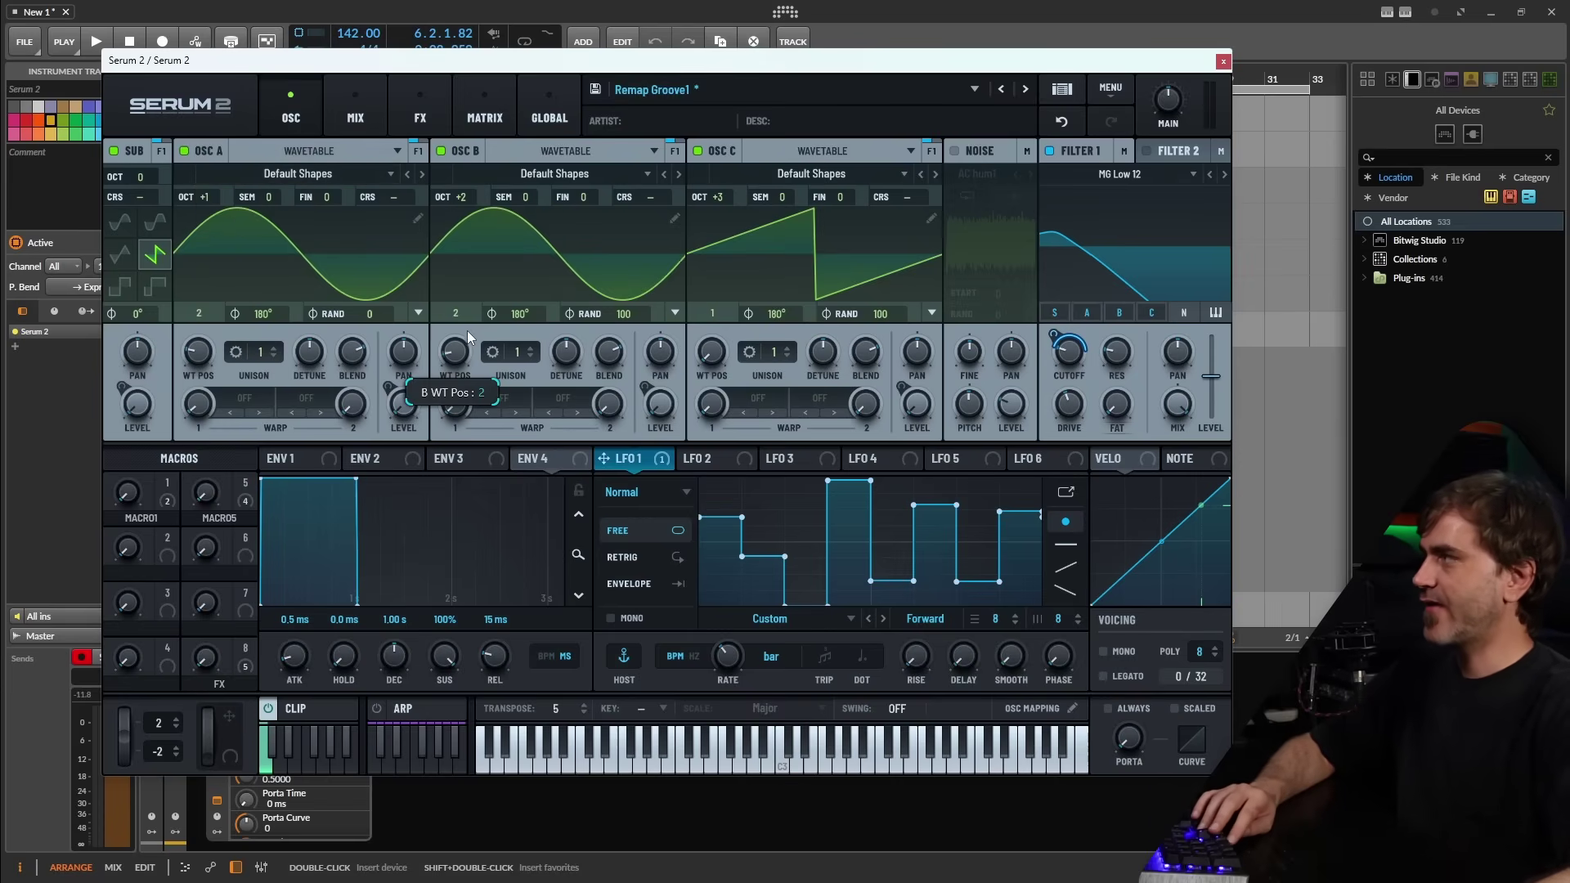
{"action": "left_click_drag", "start_coordinate": [711, 353], "coordinate": [718, 327]}
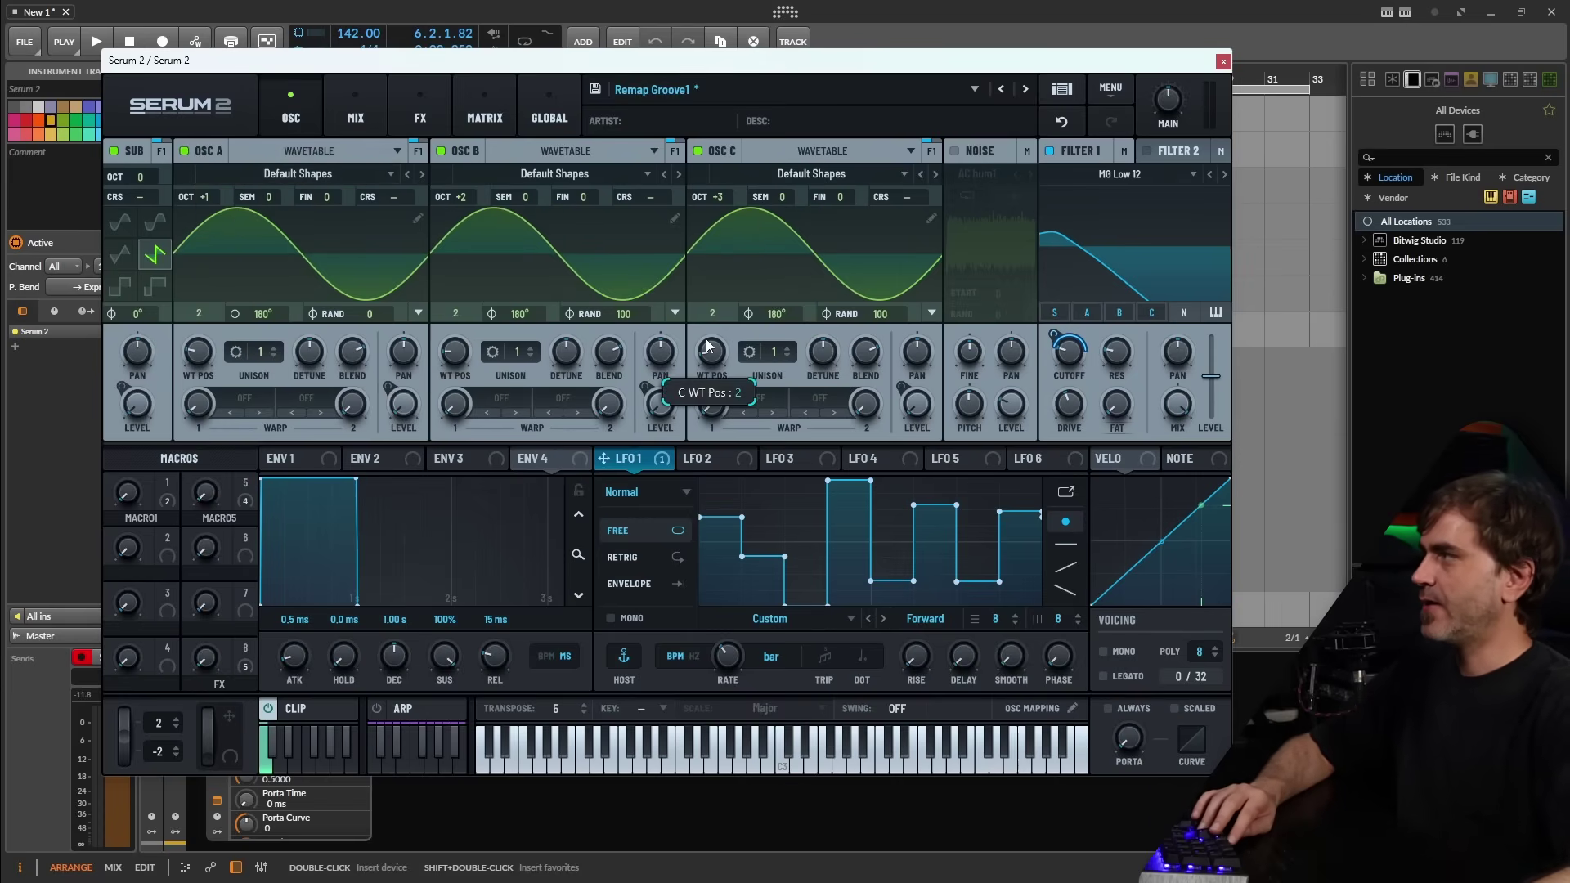
- Give oscillator A an FM (Sub) warp and lower its warp amount while auditioning
{"action": "left_click", "coordinate": [239, 400]}
{"action": "mouse_move", "coordinate": [264, 507]}
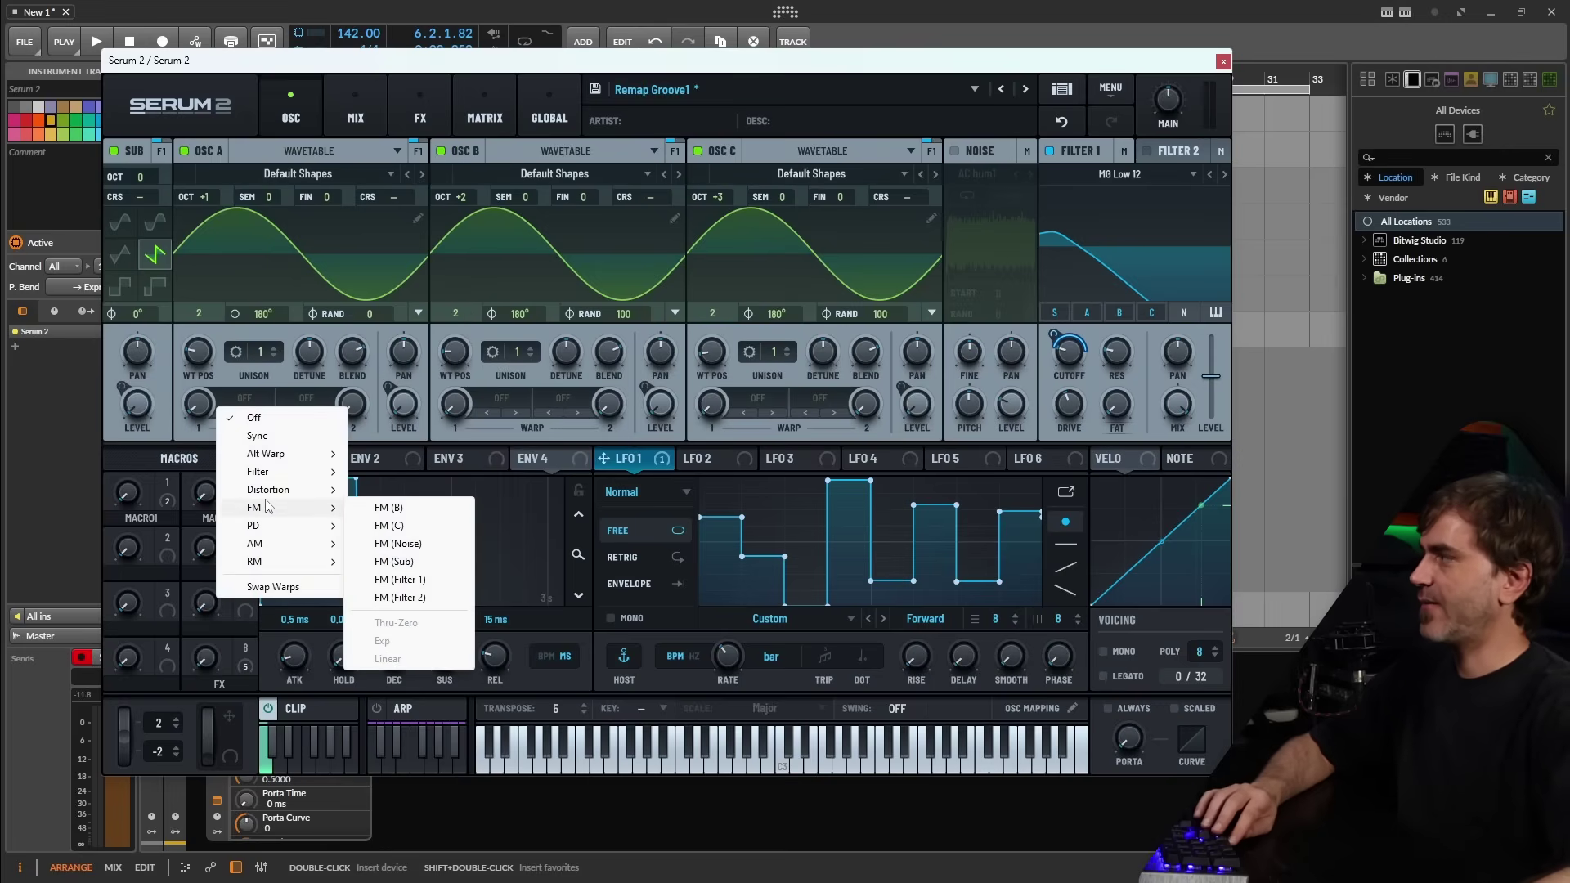
{"action": "left_click", "coordinate": [410, 567]}
{"action": "key", "text": "space"}
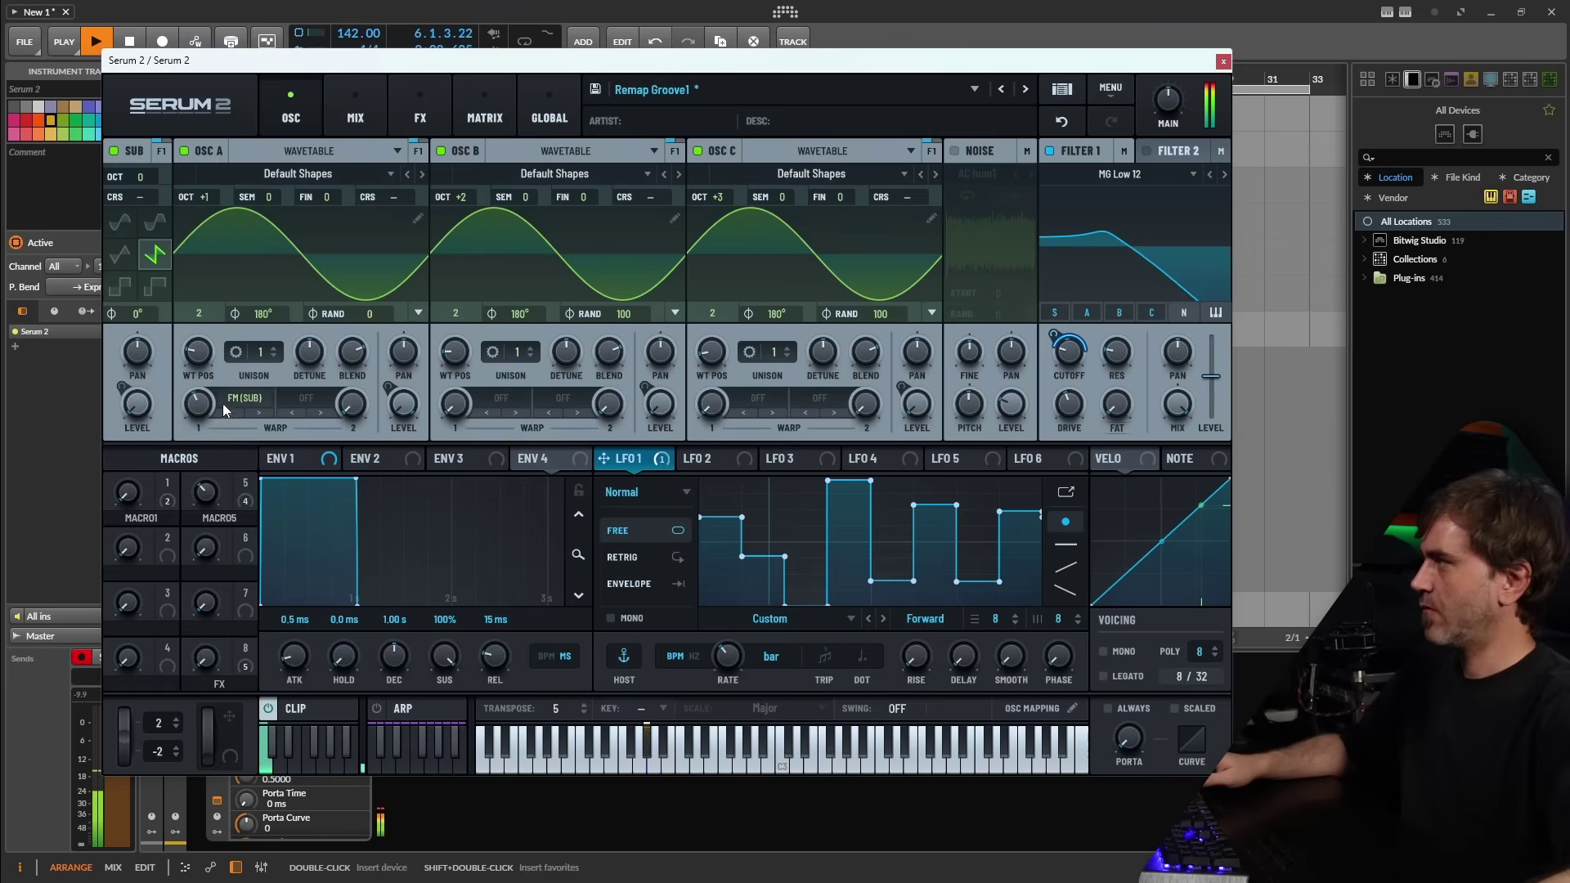
{"action": "left_click_drag", "start_coordinate": [207, 397], "coordinate": [207, 434]}
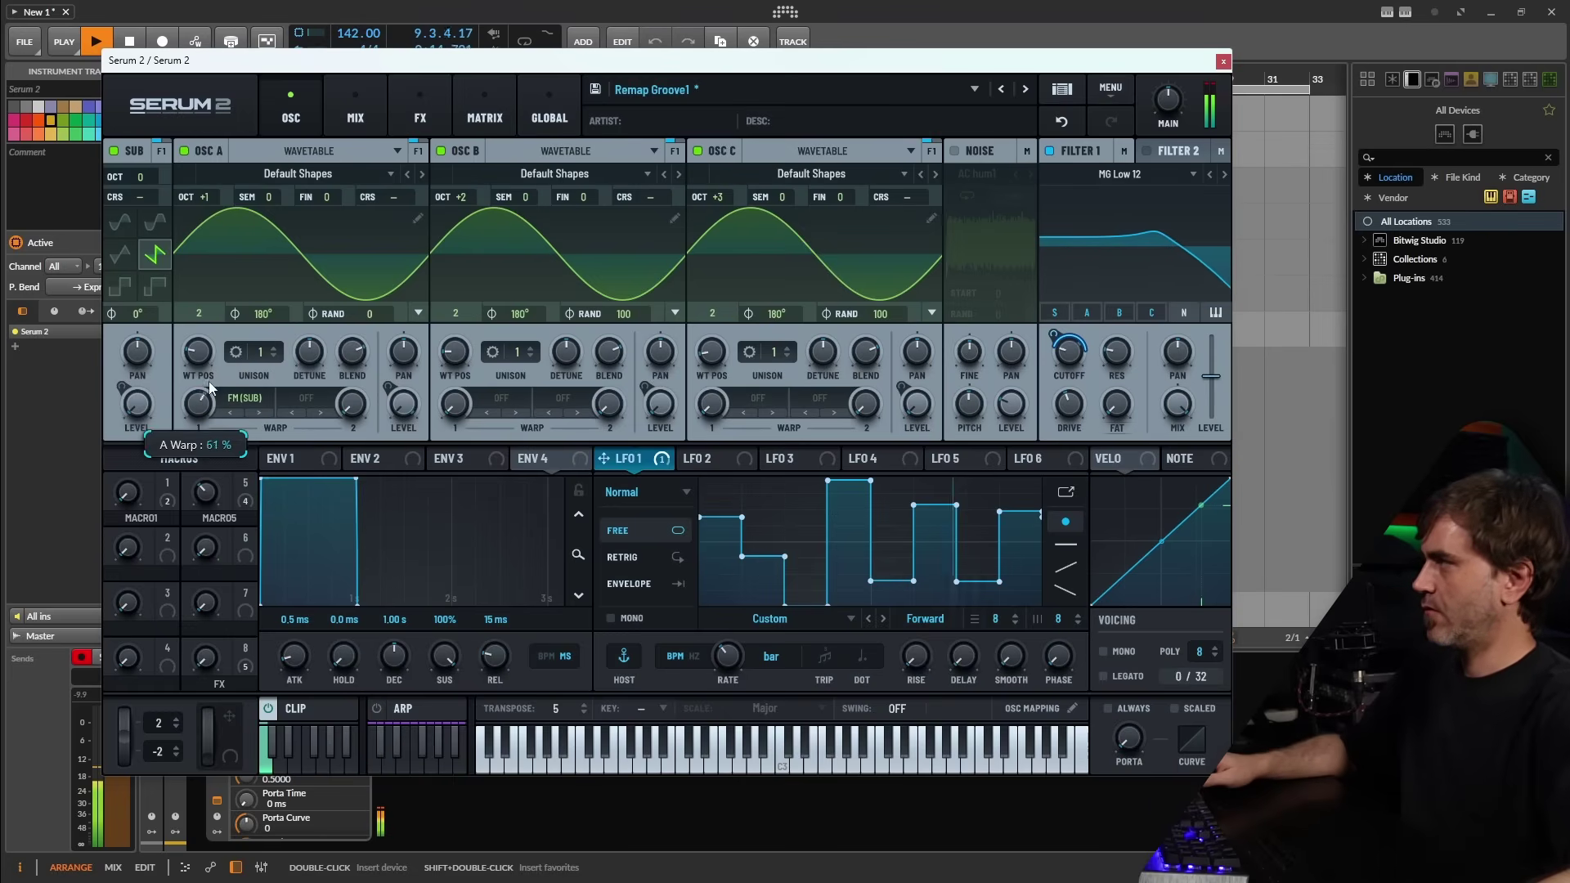
{"action": "key", "text": "space"}
- Set oscillator B's warp mode to PD (C)
{"action": "left_click", "coordinate": [490, 398]}
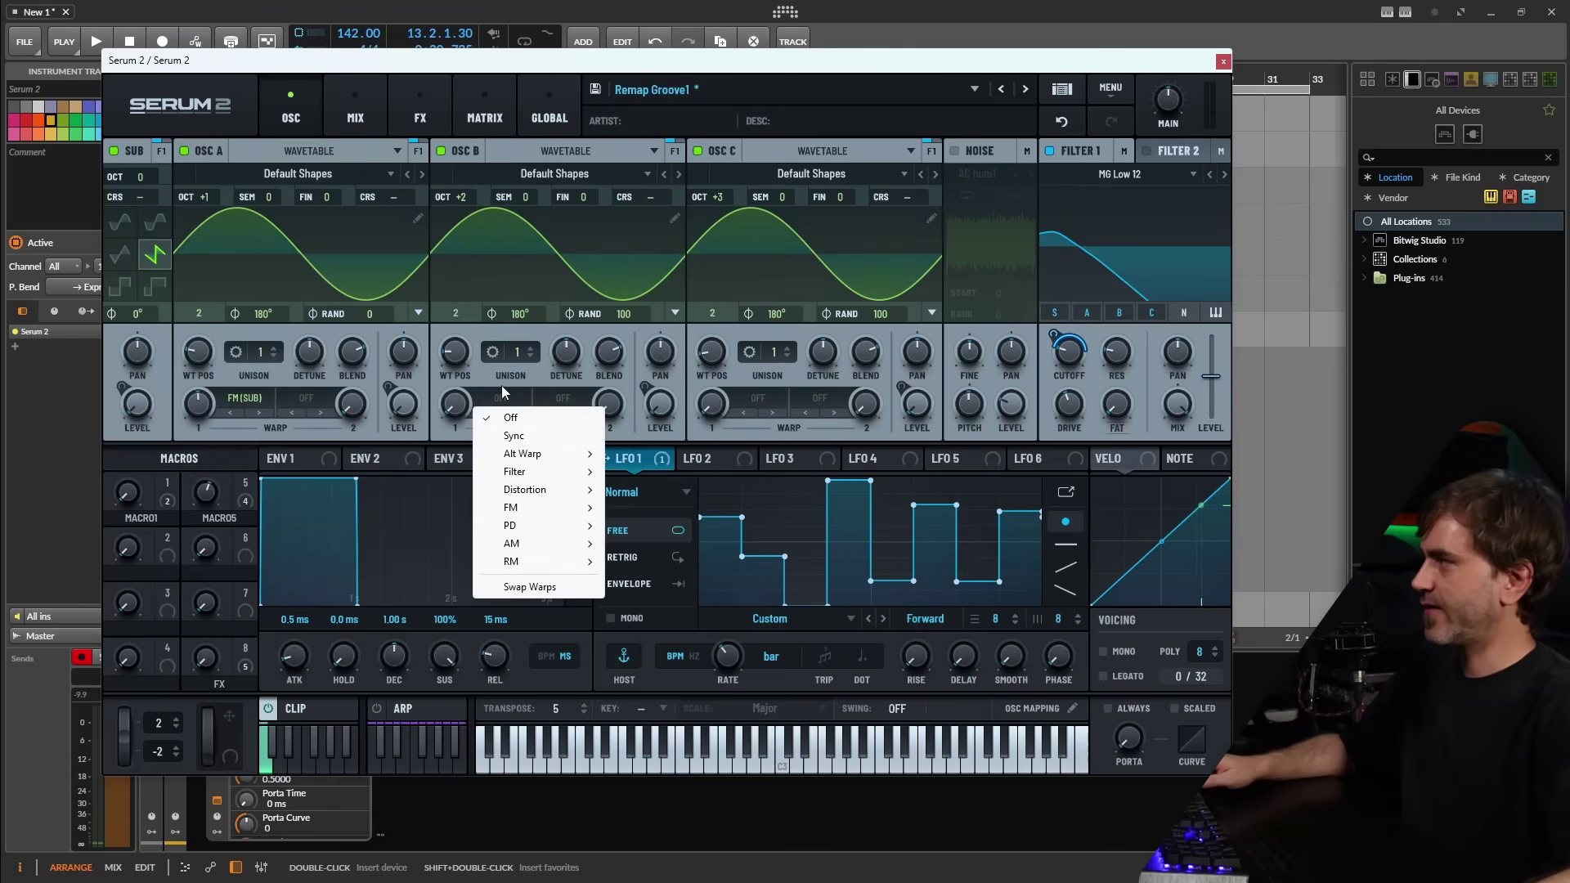
{"action": "mouse_move", "coordinate": [539, 525]}
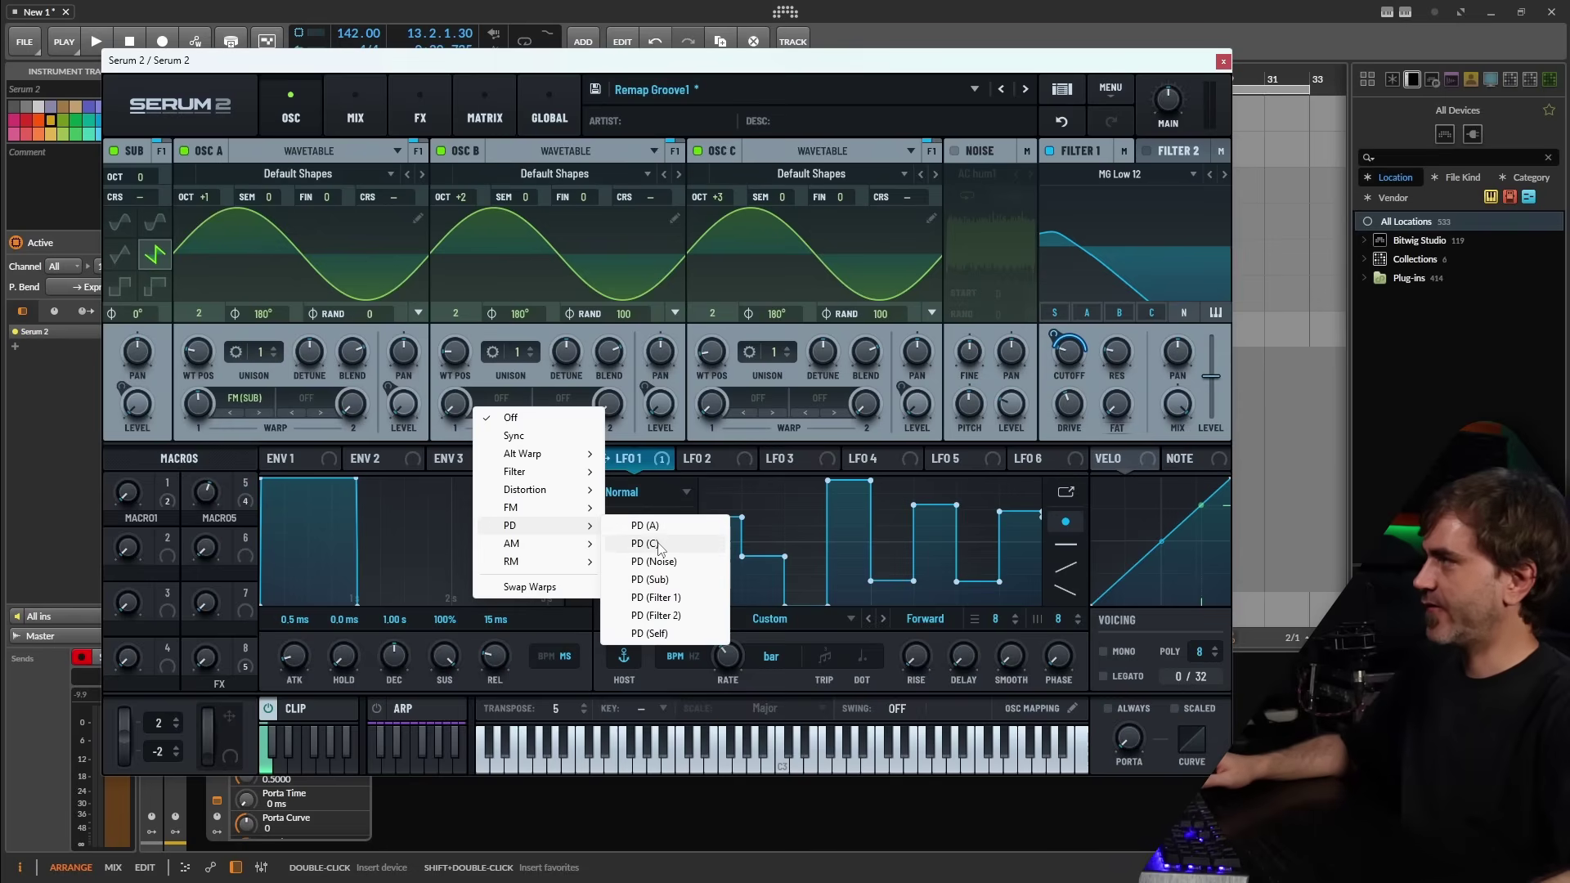
{"action": "left_click", "coordinate": [659, 544]}
{"action": "key", "text": "space"}
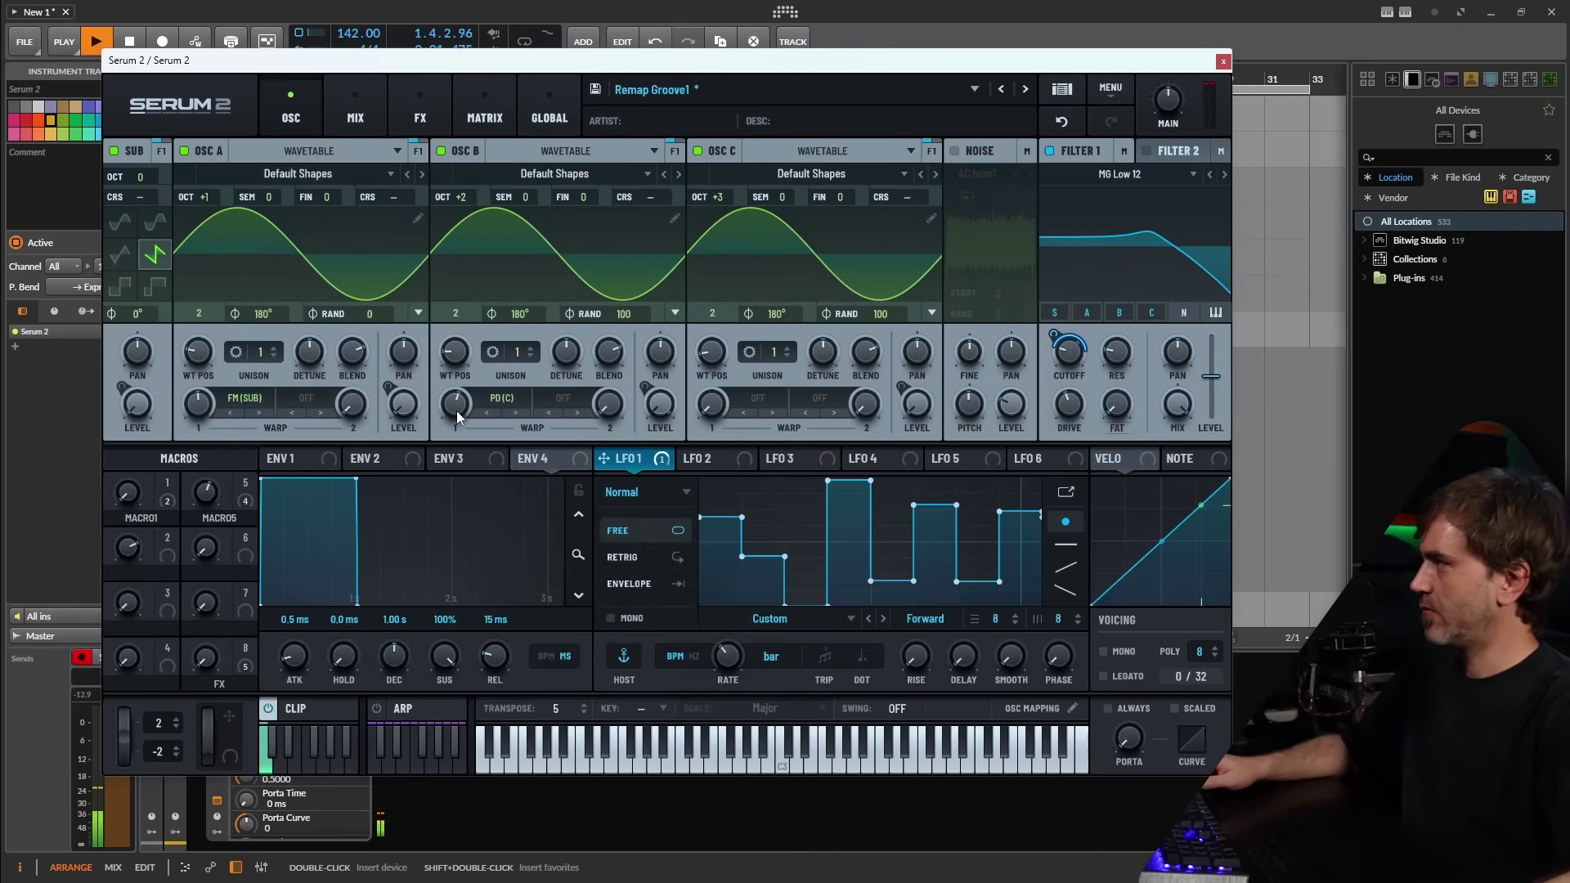
- Set oscillator B's octave to +1 and oscillator C's octave to -1
{"action": "left_click_drag", "start_coordinate": [705, 197], "coordinate": [713, 287]}
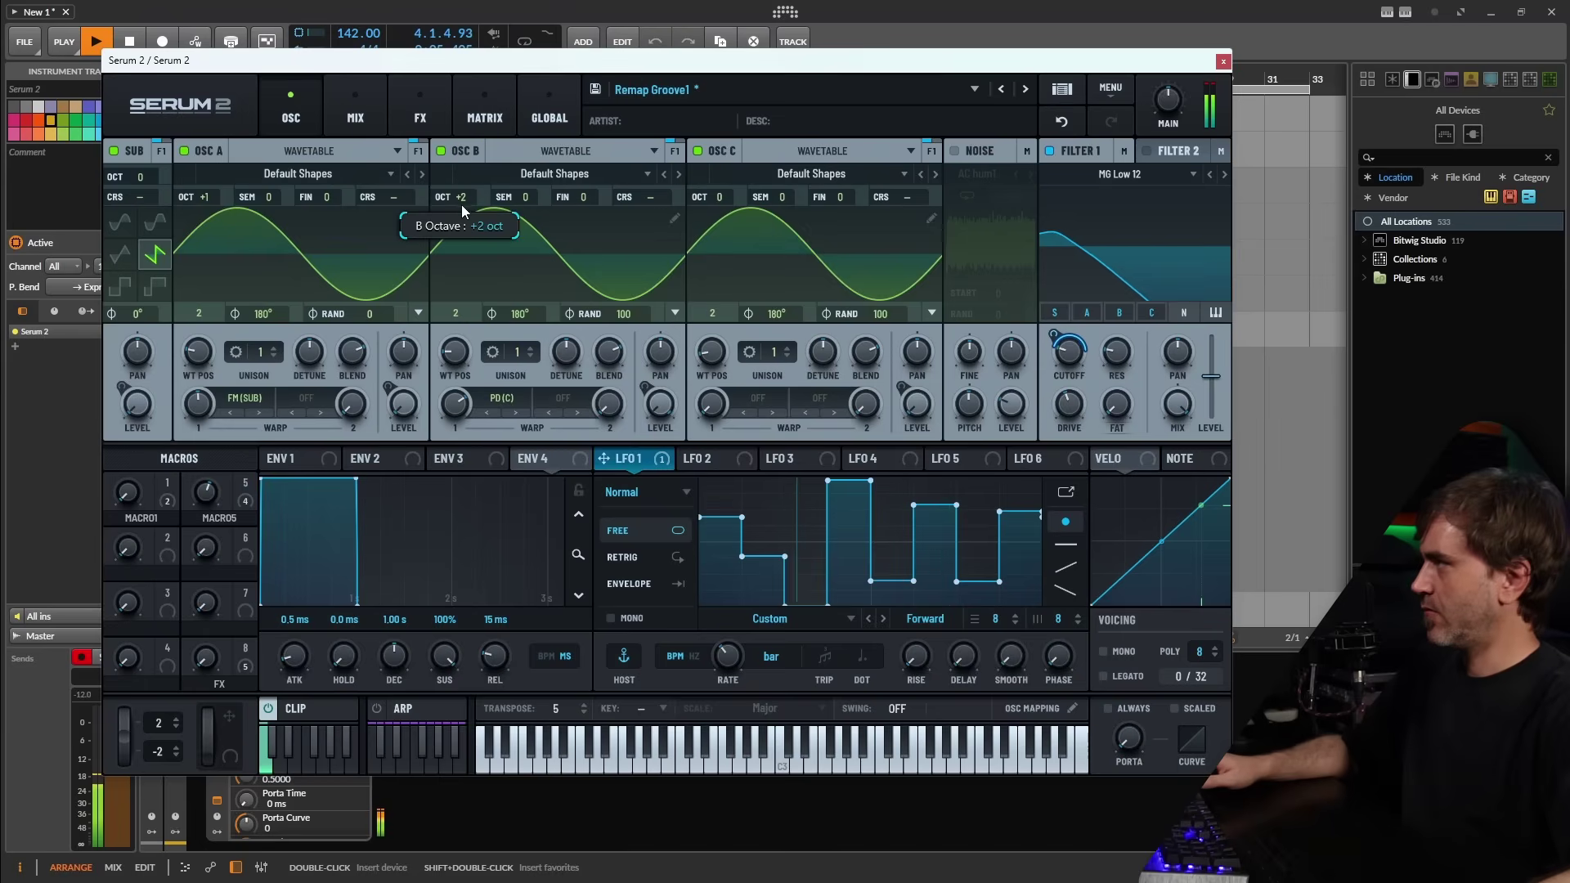
{"action": "left_click_drag", "start_coordinate": [463, 213], "coordinate": [463, 245]}
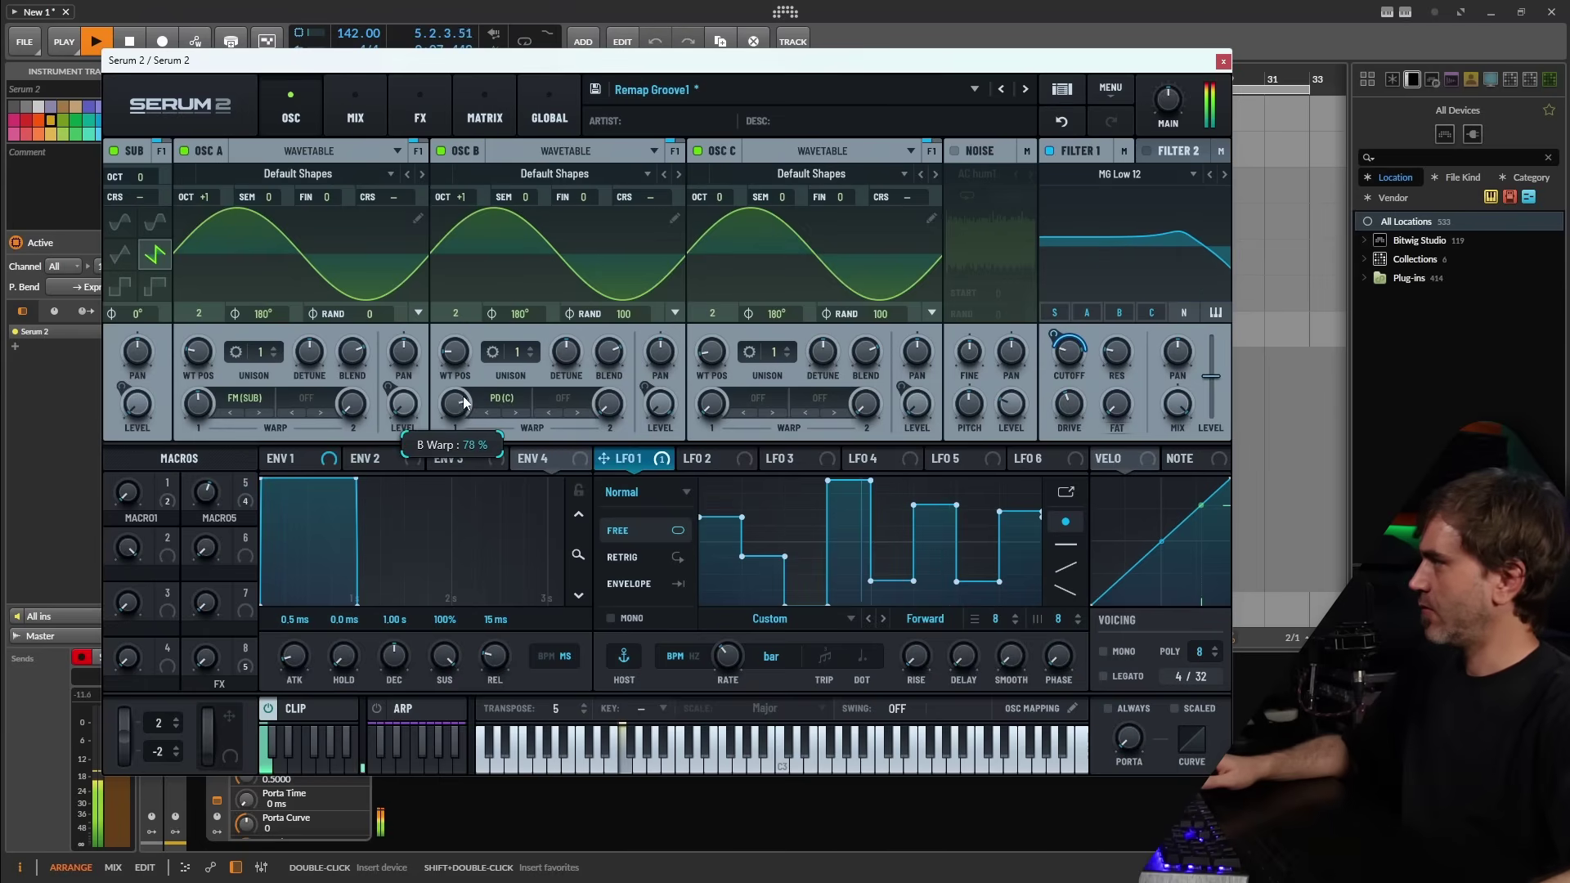
{"action": "left_click_drag", "start_coordinate": [701, 197], "coordinate": [702, 229]}
{"action": "key", "text": "space"}
- Route LFO 2 toward Macro 5, draw an eight-step pattern, and make it S&H
{"action": "left_click", "coordinate": [710, 463]}
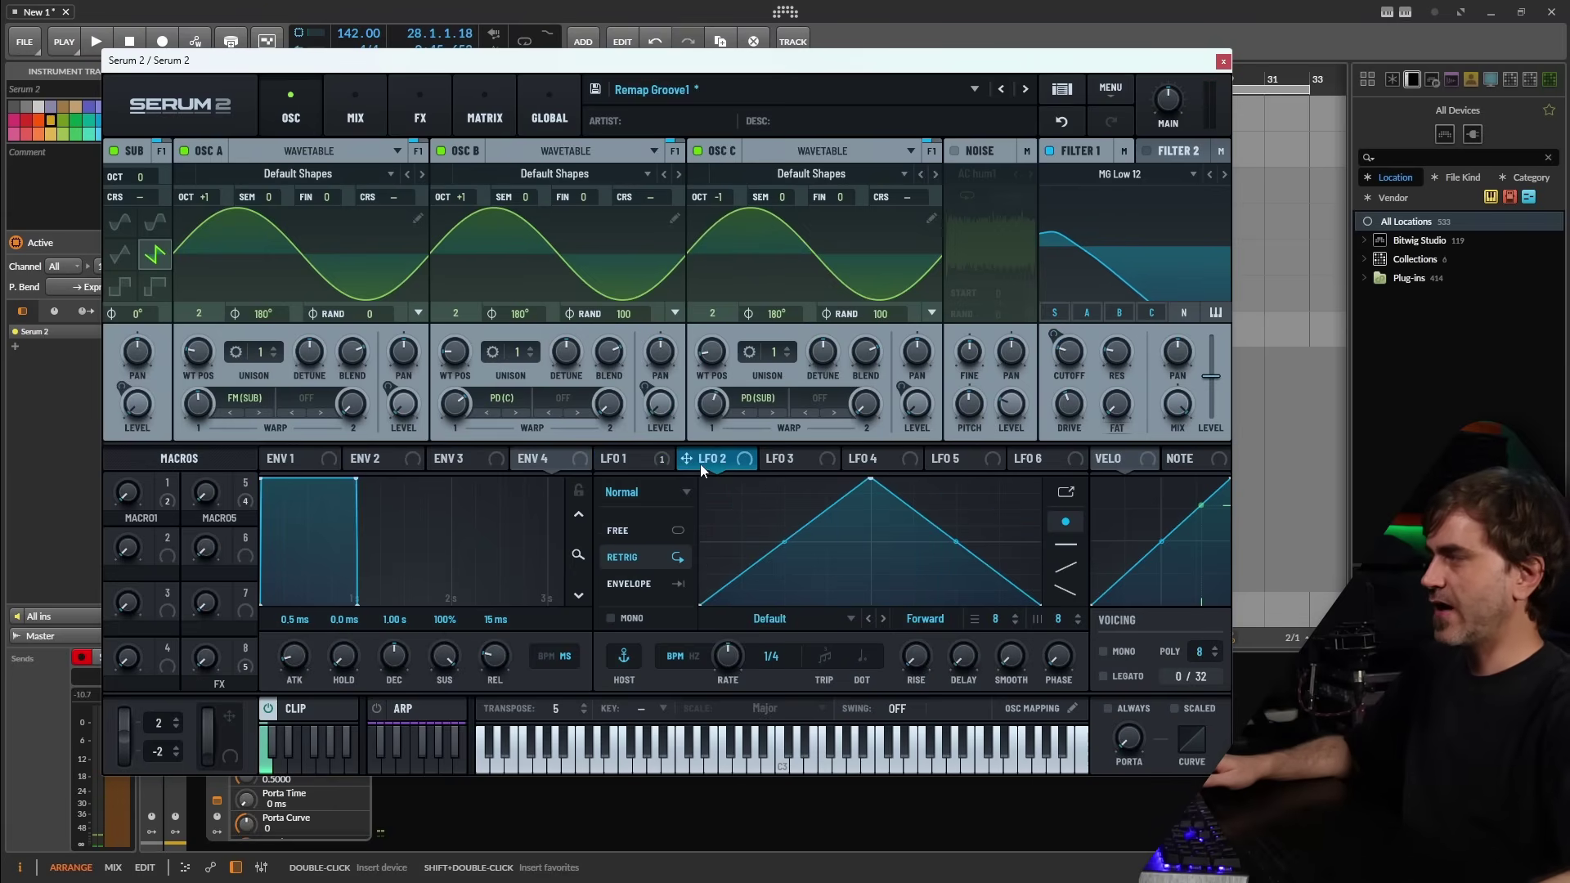
{"action": "left_click_drag", "start_coordinate": [743, 461], "coordinate": [207, 493]}
{"action": "mouse_move", "coordinate": [759, 582]}
{"action": "left_mouse_down"}
{"action": "mouse_move", "coordinate": [963, 526]}
{"action": "mouse_move", "coordinate": [813, 543]}
{"action": "mouse_move", "coordinate": [806, 484]}
{"action": "left_mouse_up"}
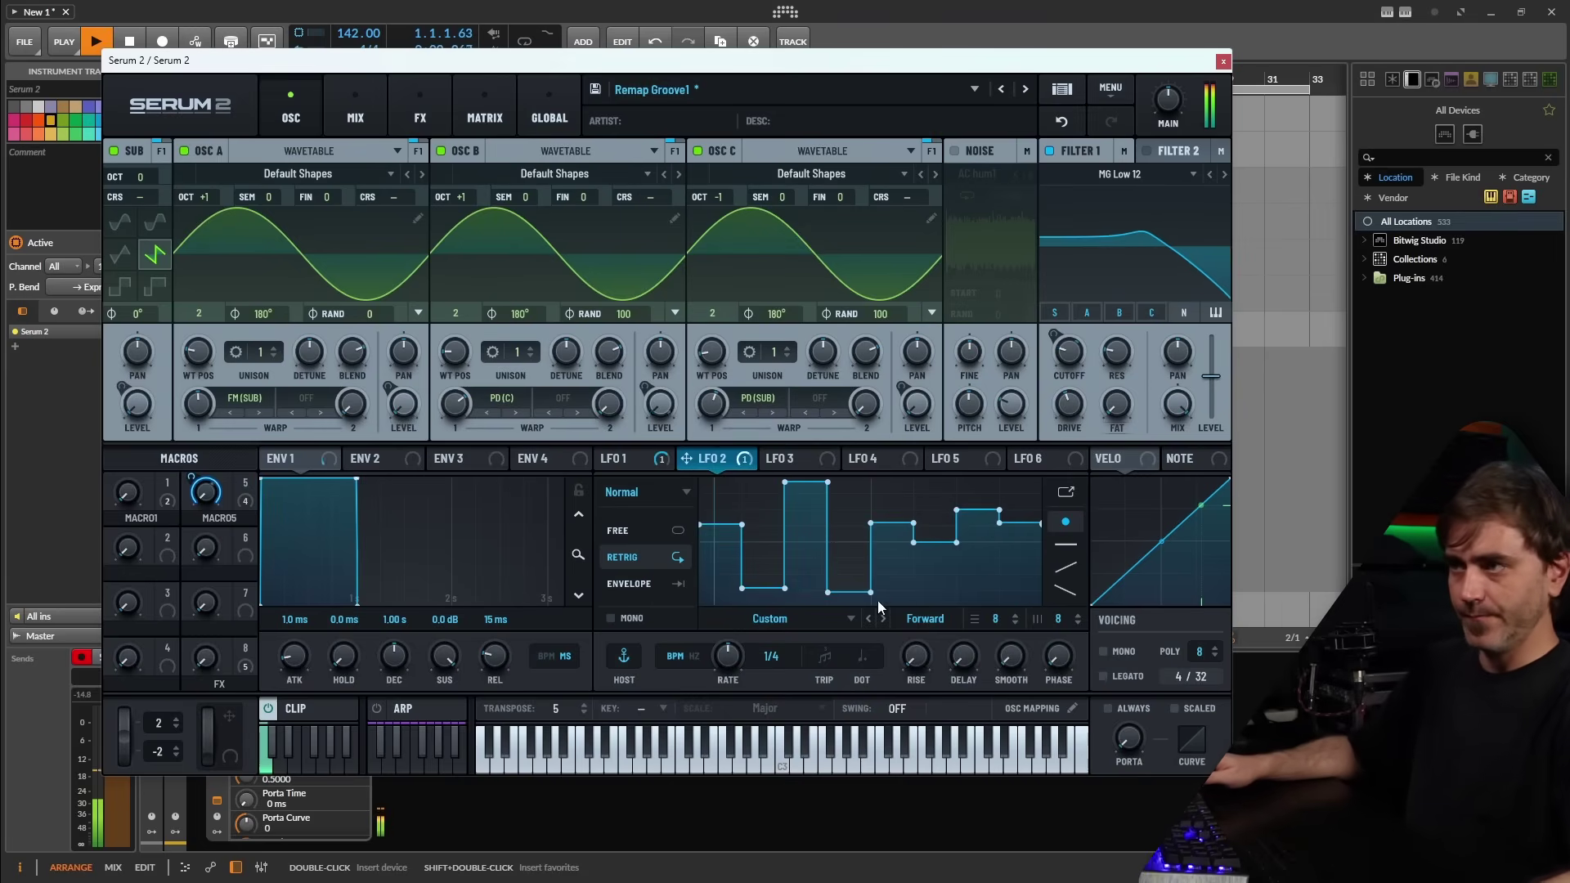
{"action": "left_click", "coordinate": [630, 532]}
{"action": "key", "text": "space"}
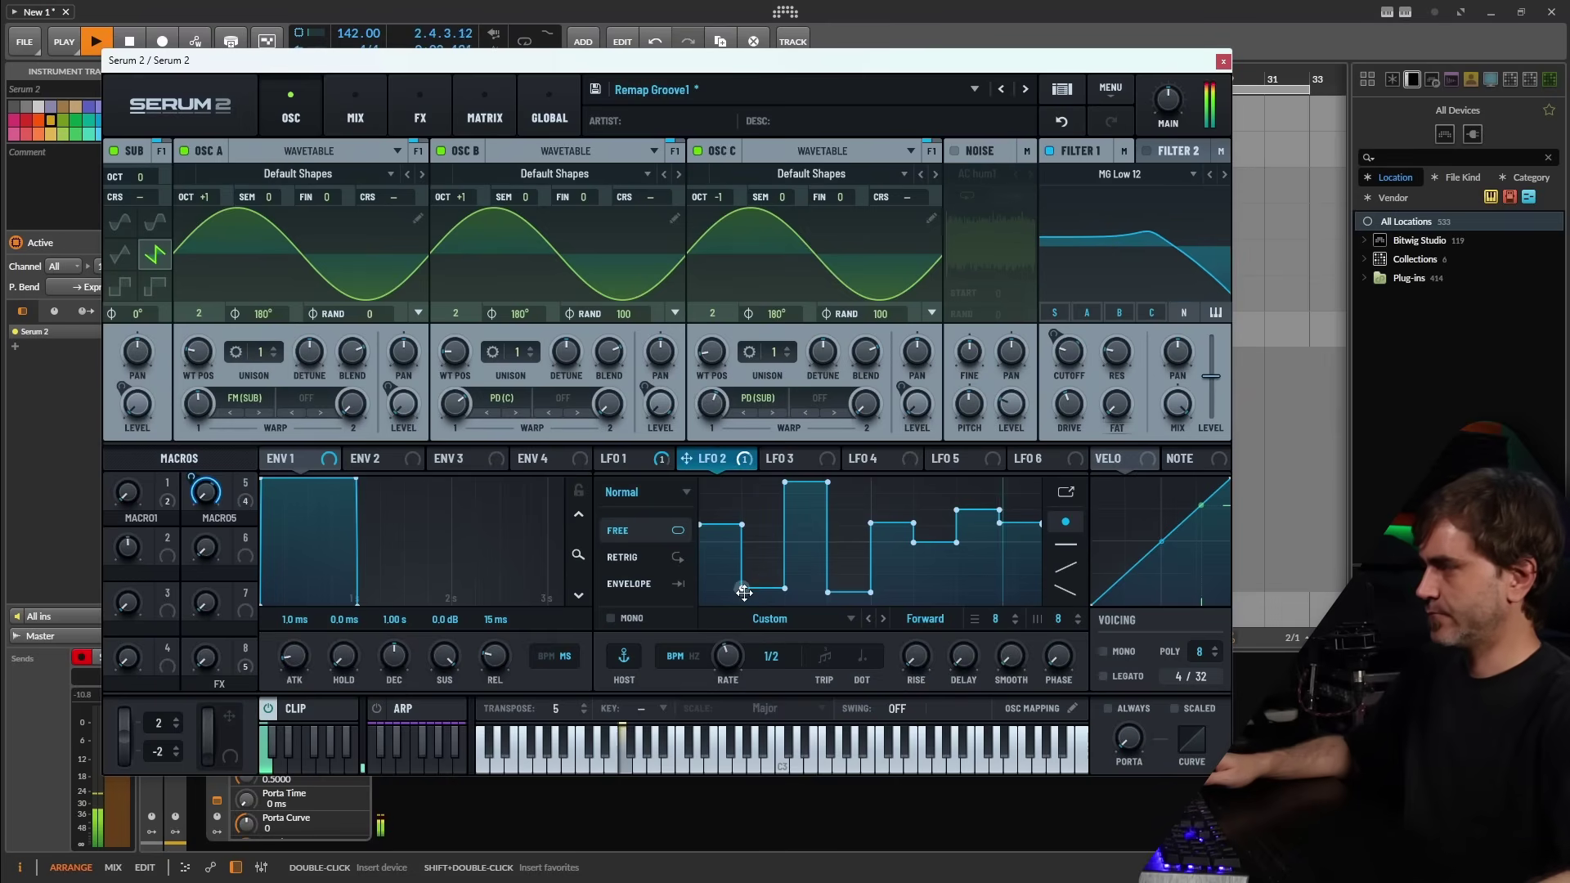
{"action": "mouse_move", "coordinate": [138, 490]}
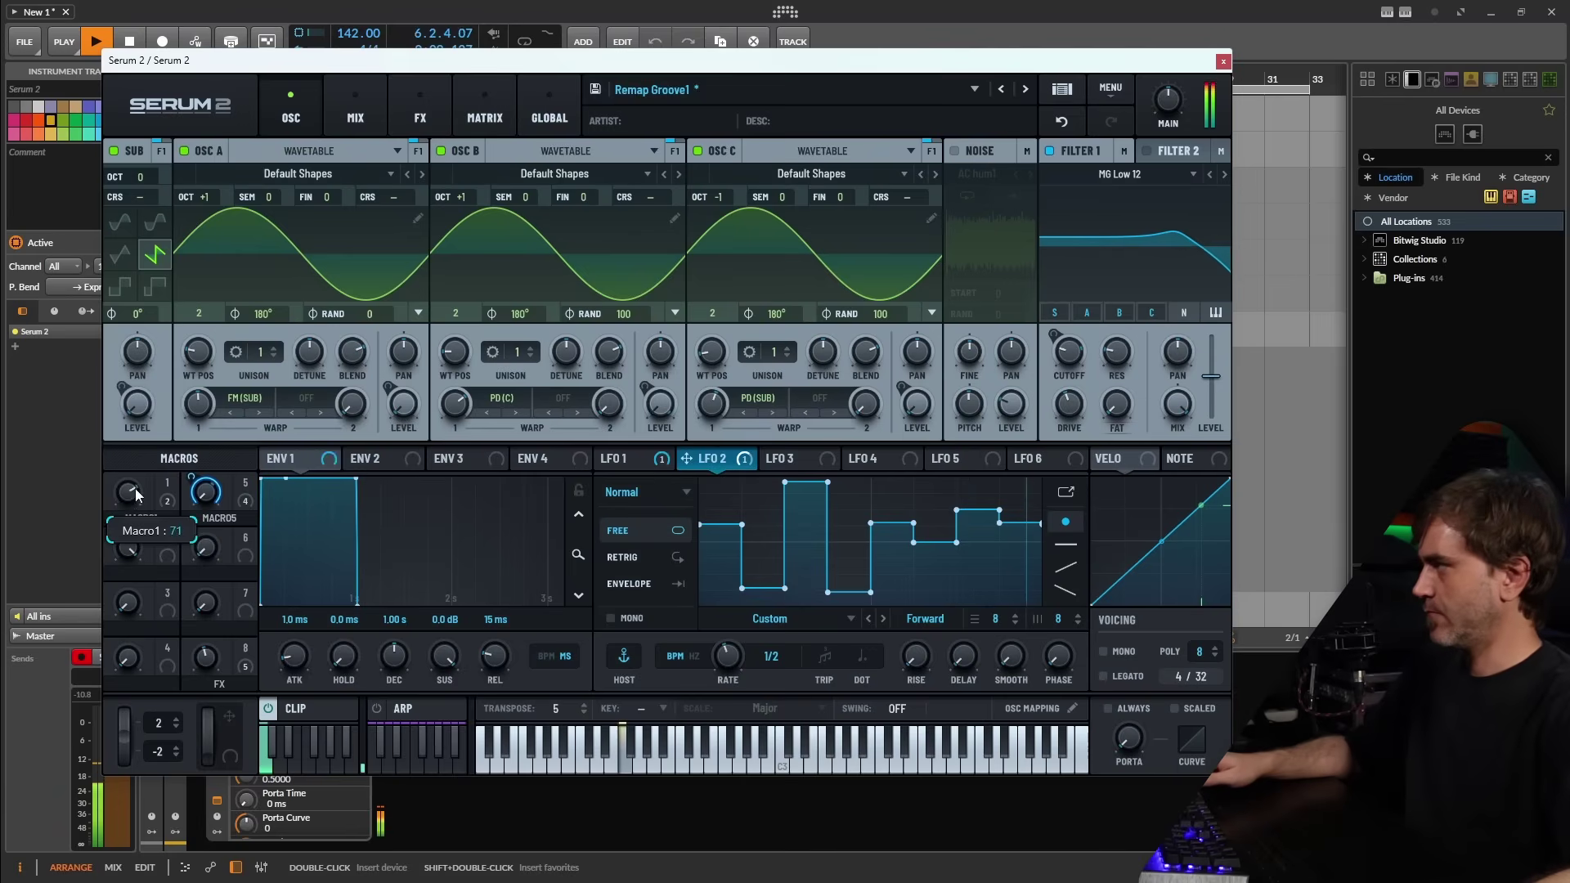
{"action": "left_click", "coordinate": [646, 493]}
{"action": "left_click", "coordinate": [646, 589]}
- Retrigger LFO 2, slow its rate in Hz, and sweep Macro 1 from 9 to 76
{"action": "key", "text": "space"}
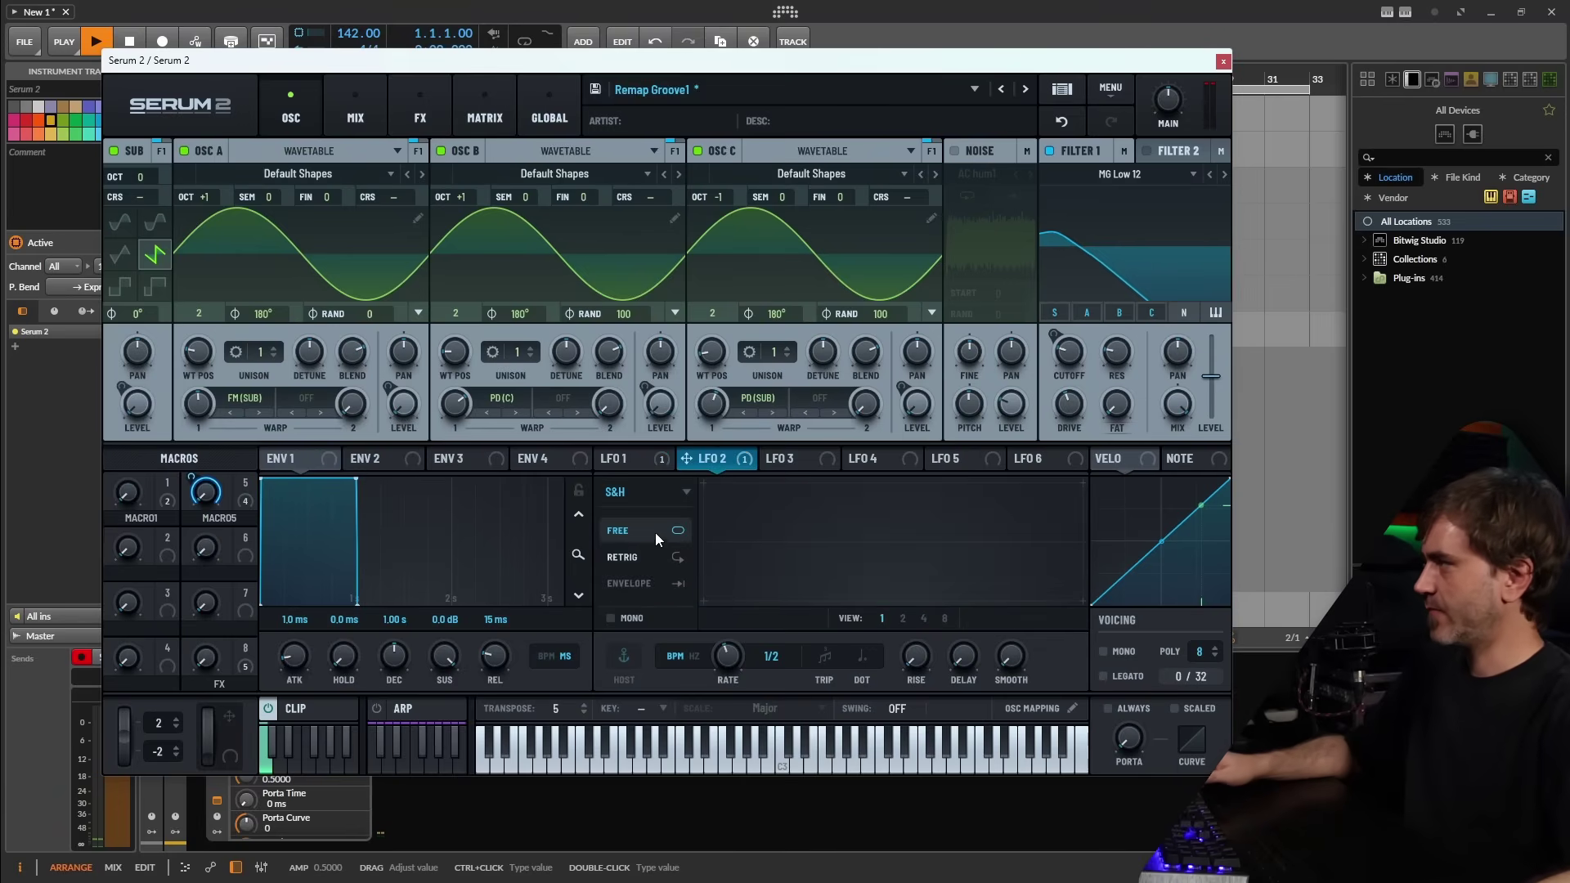
{"action": "left_click", "coordinate": [622, 557]}
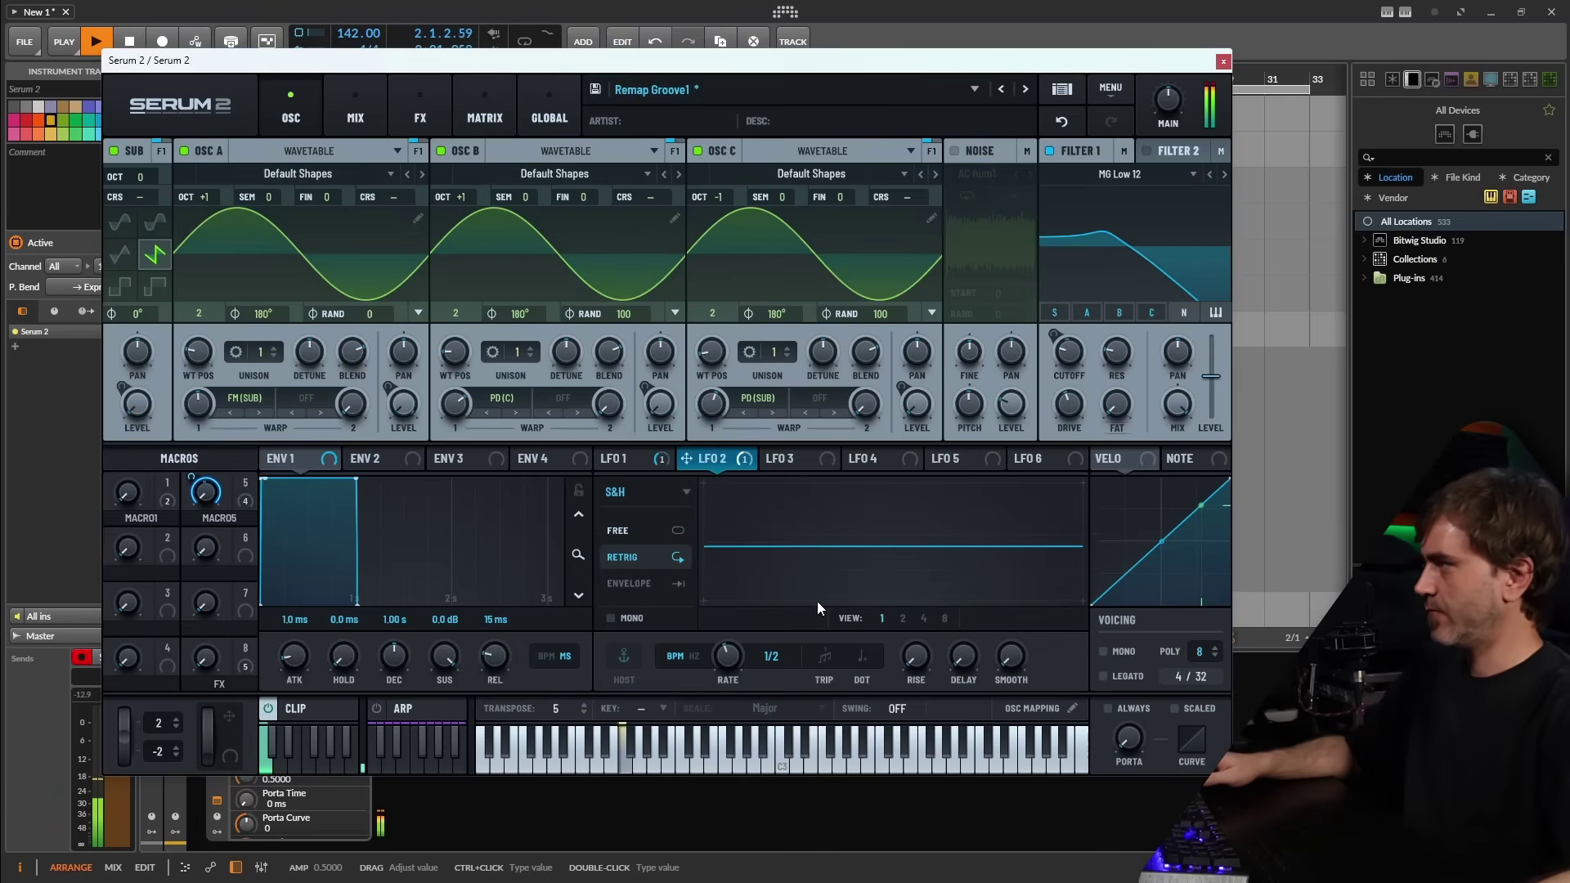
{"action": "left_click_drag", "start_coordinate": [771, 656], "coordinate": [770, 685]}
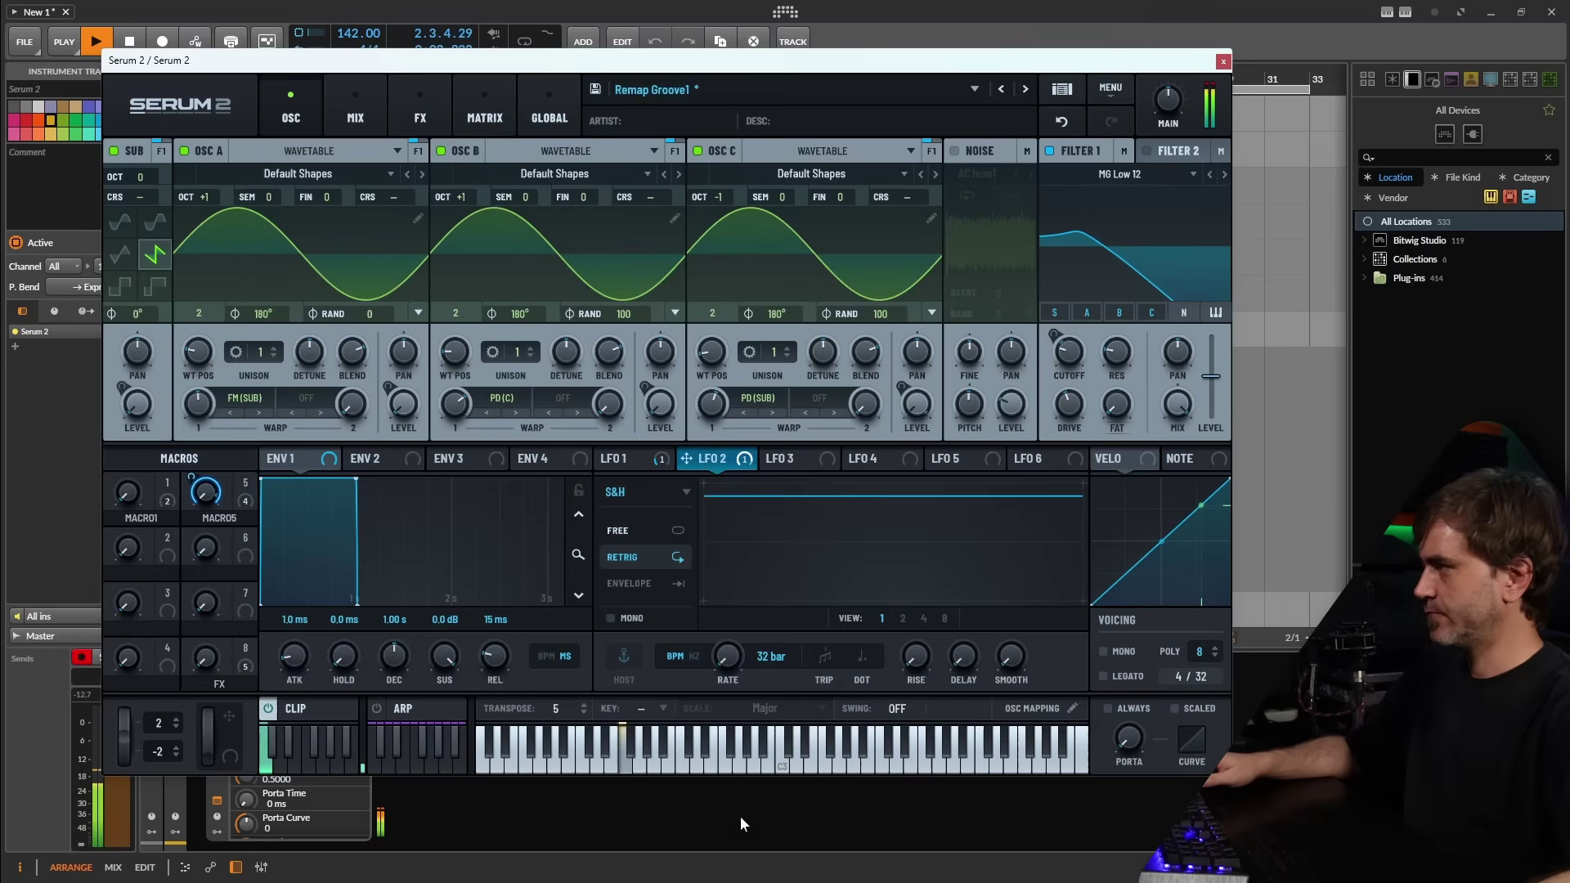
{"action": "left_click", "coordinate": [694, 656]}
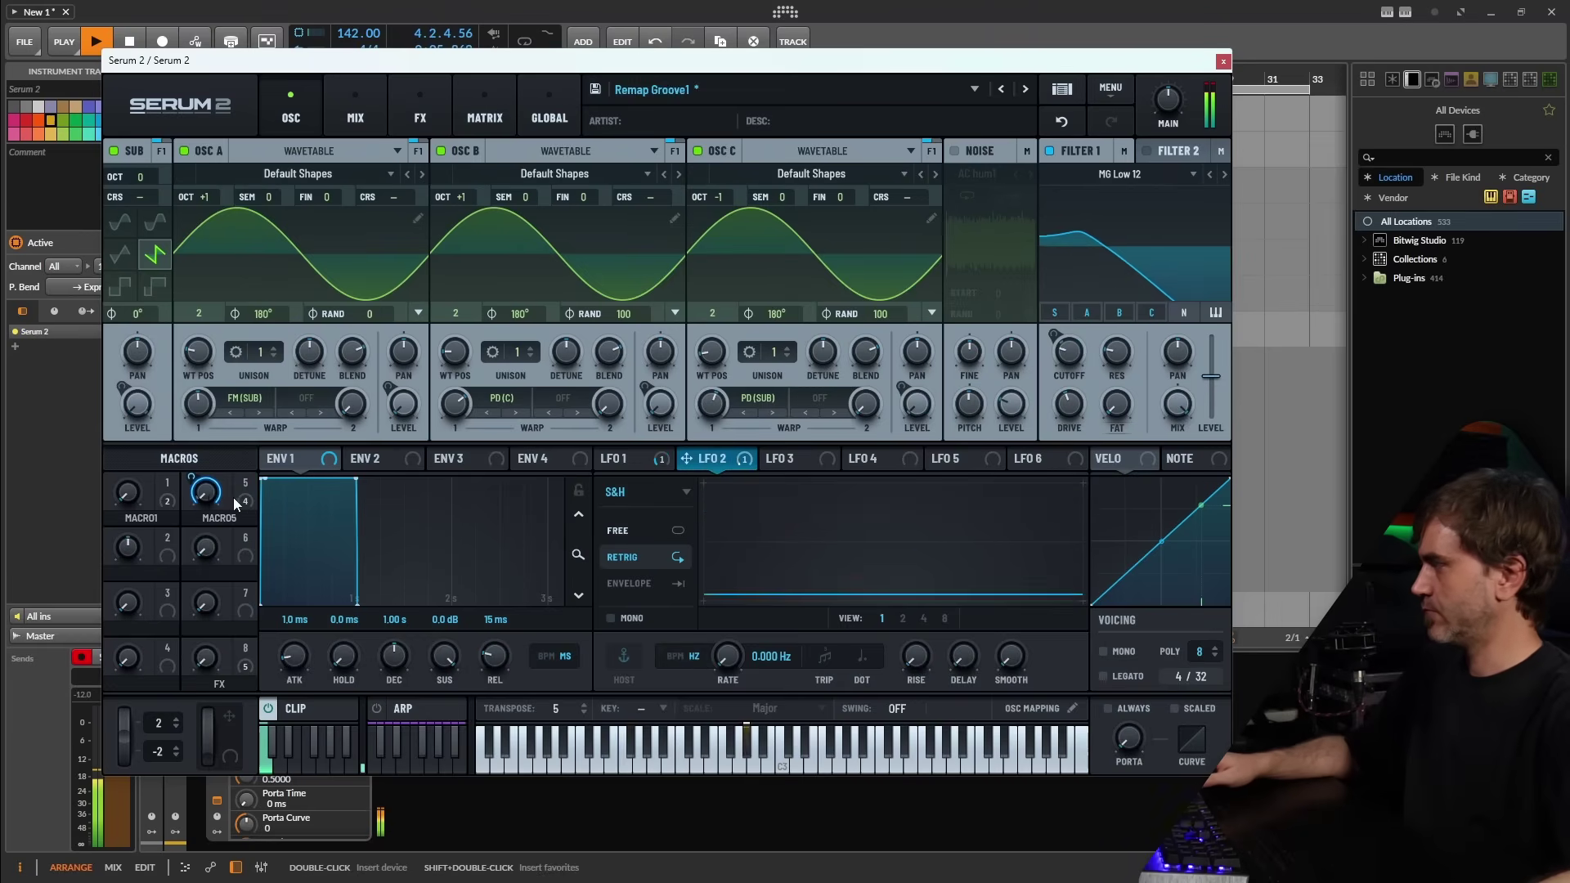
{"action": "left_click_drag", "start_coordinate": [135, 491], "coordinate": [183, 620]}
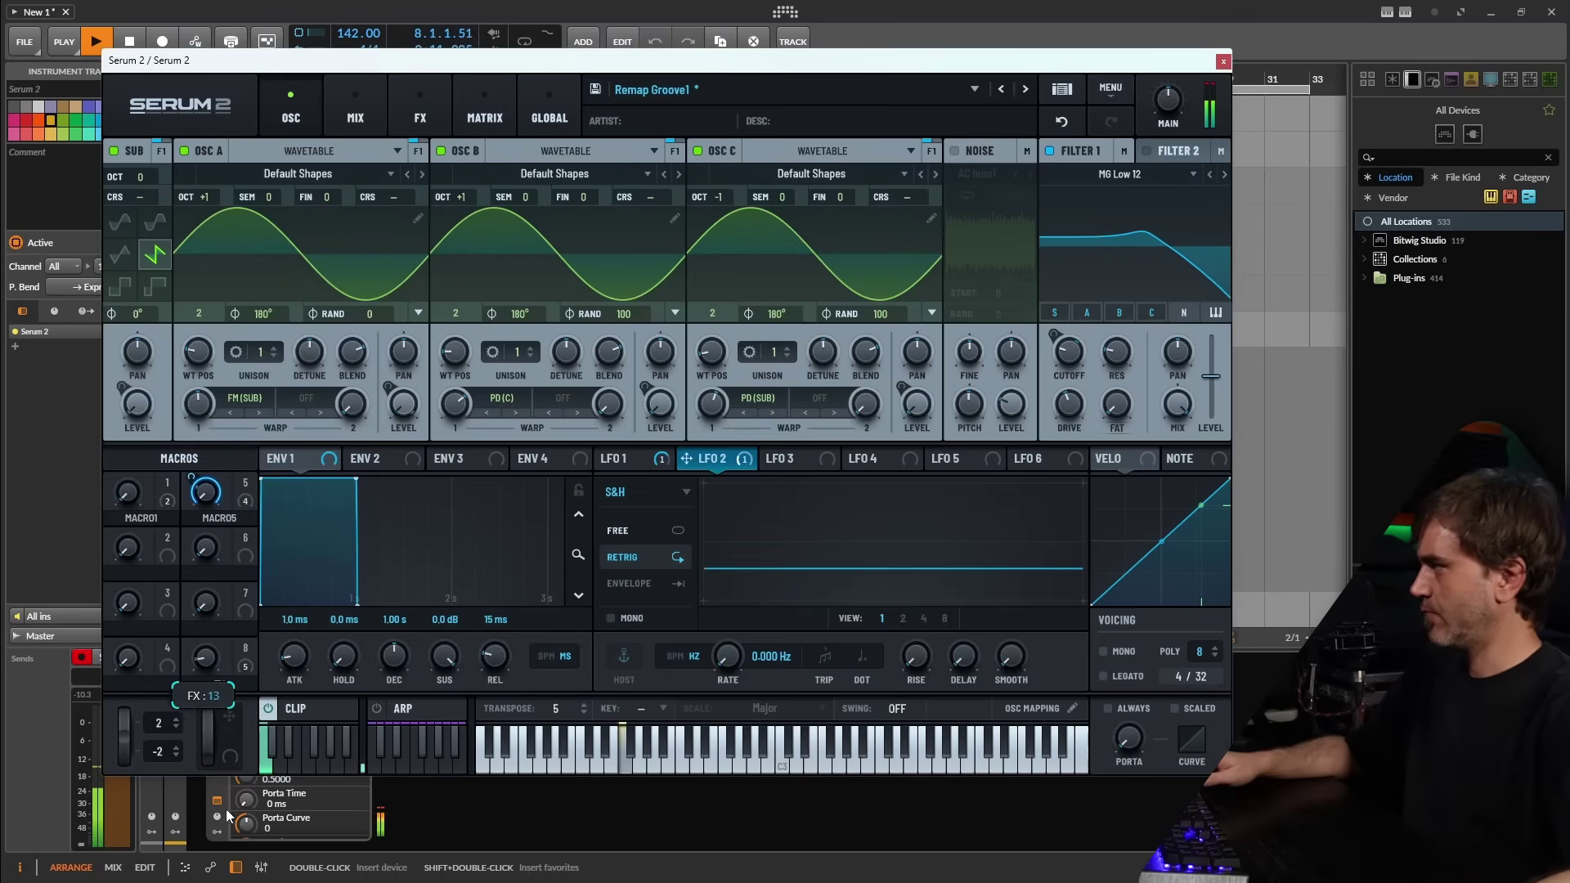
{"action": "left_click_drag", "start_coordinate": [128, 491], "coordinate": [203, 375]}
- Assign LFO 3 to modulate Macro 1 and make it a Chaos: Lorenz generator
{"action": "left_click", "coordinate": [783, 462]}
{"action": "key", "text": "space"}
{"action": "left_click_drag", "start_coordinate": [768, 459], "coordinate": [126, 492]}
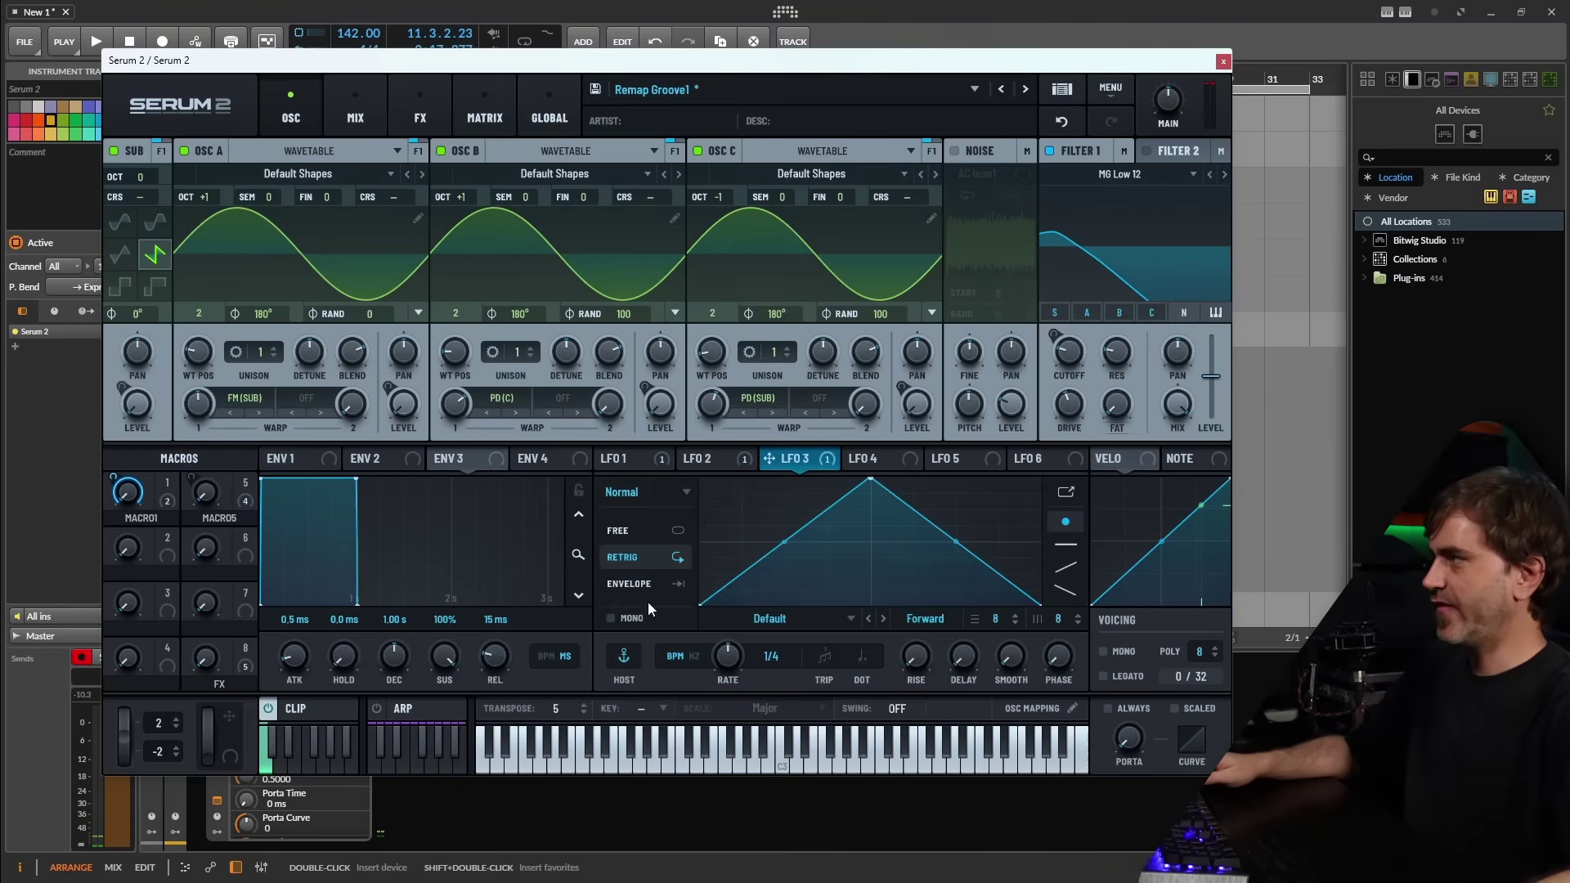
{"action": "left_click", "coordinate": [653, 493]}
{"action": "left_click", "coordinate": [659, 551]}
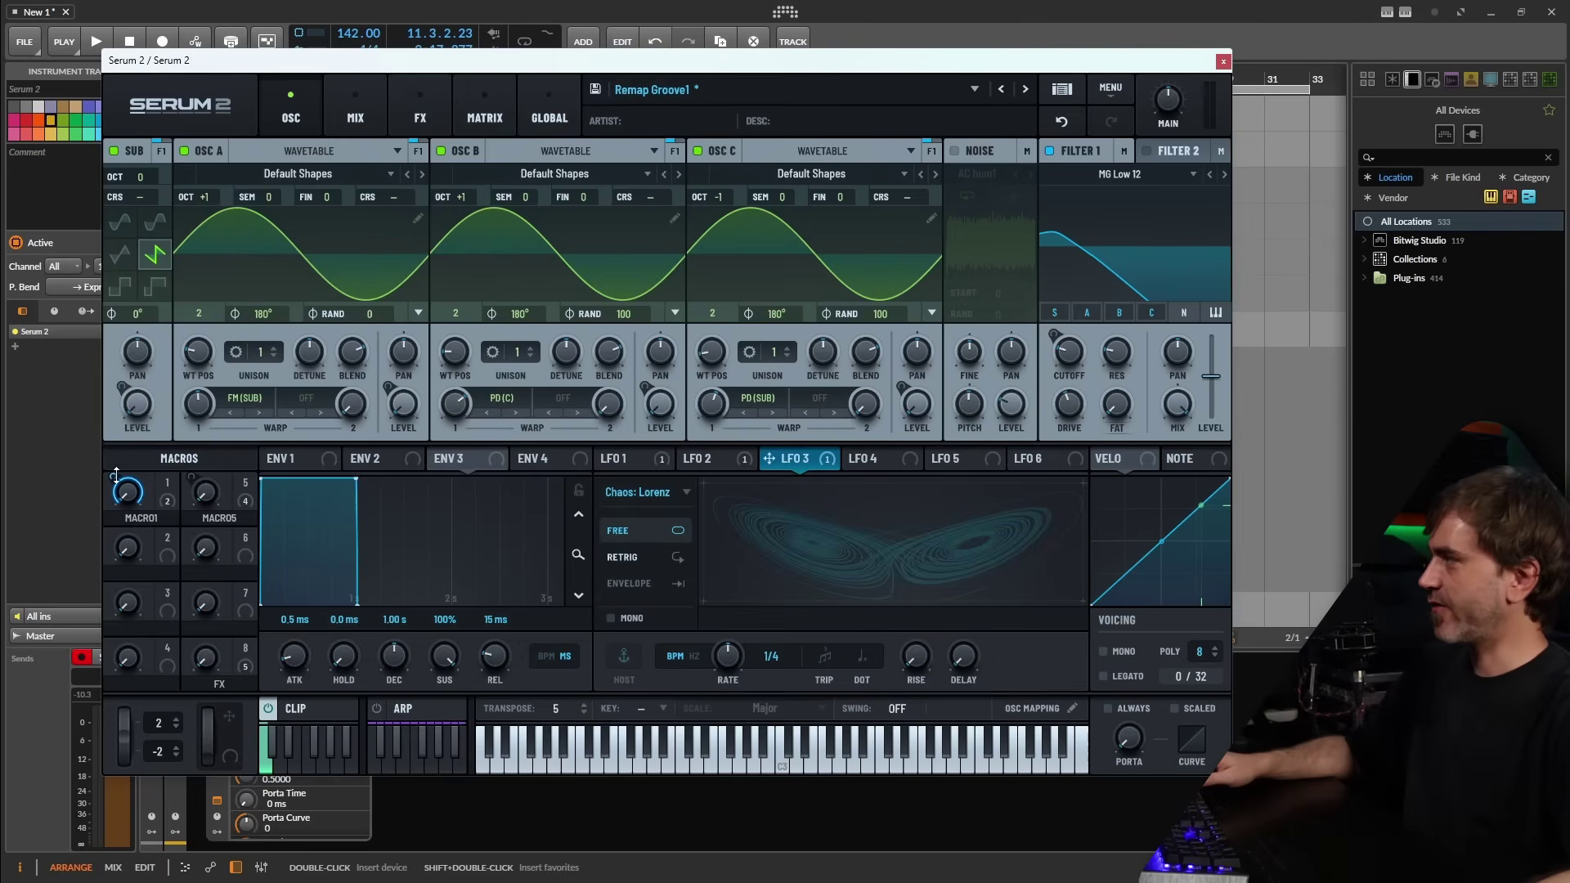
{"action": "key", "text": "space"}
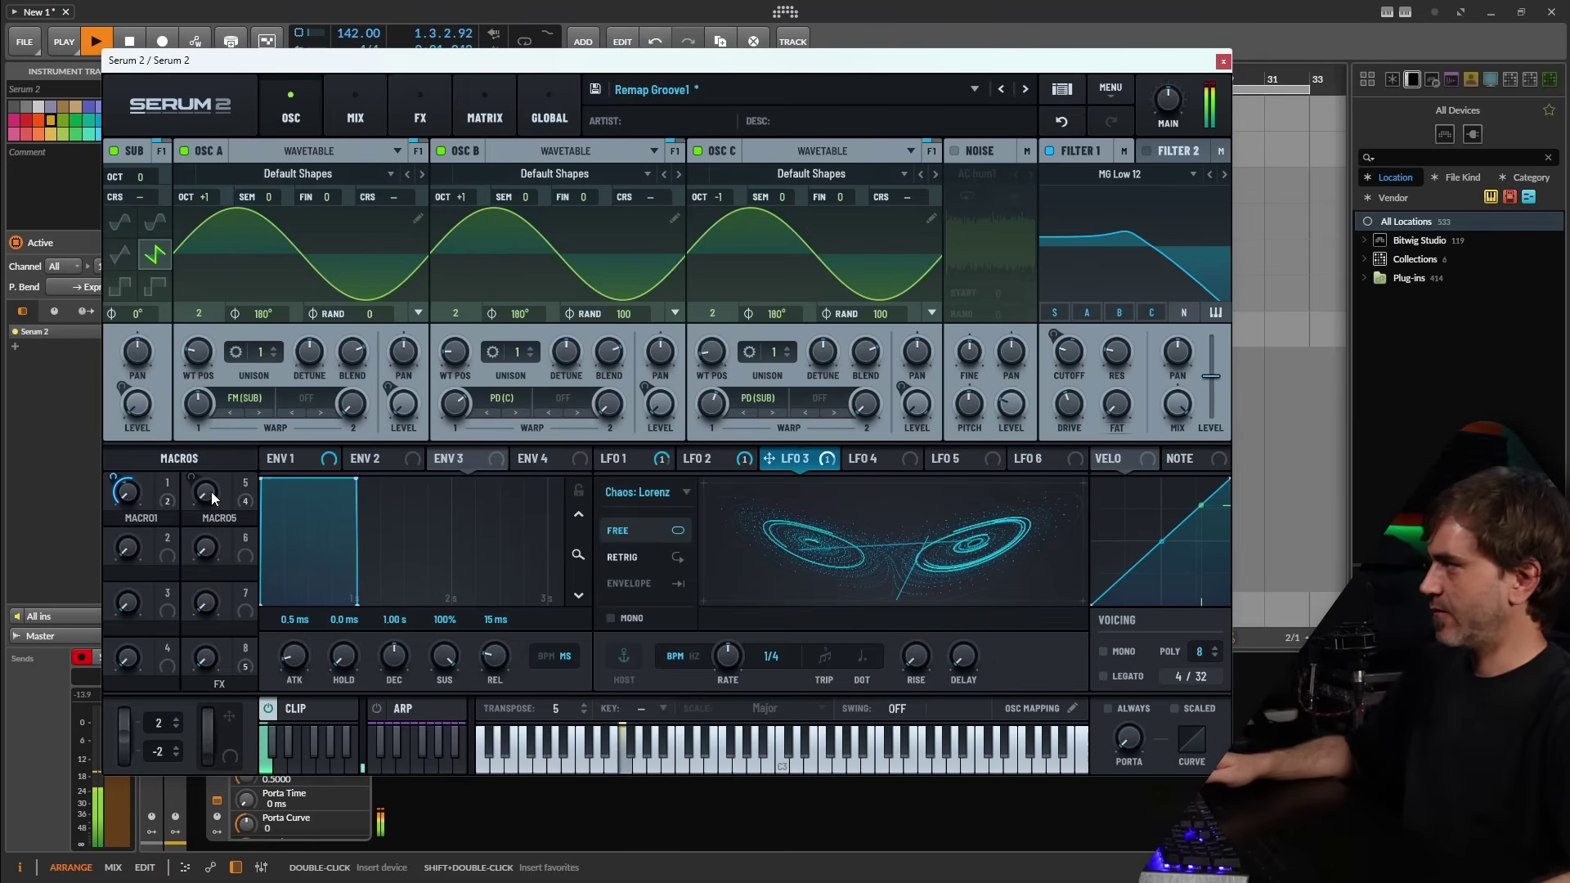
{"action": "key", "text": "space"}
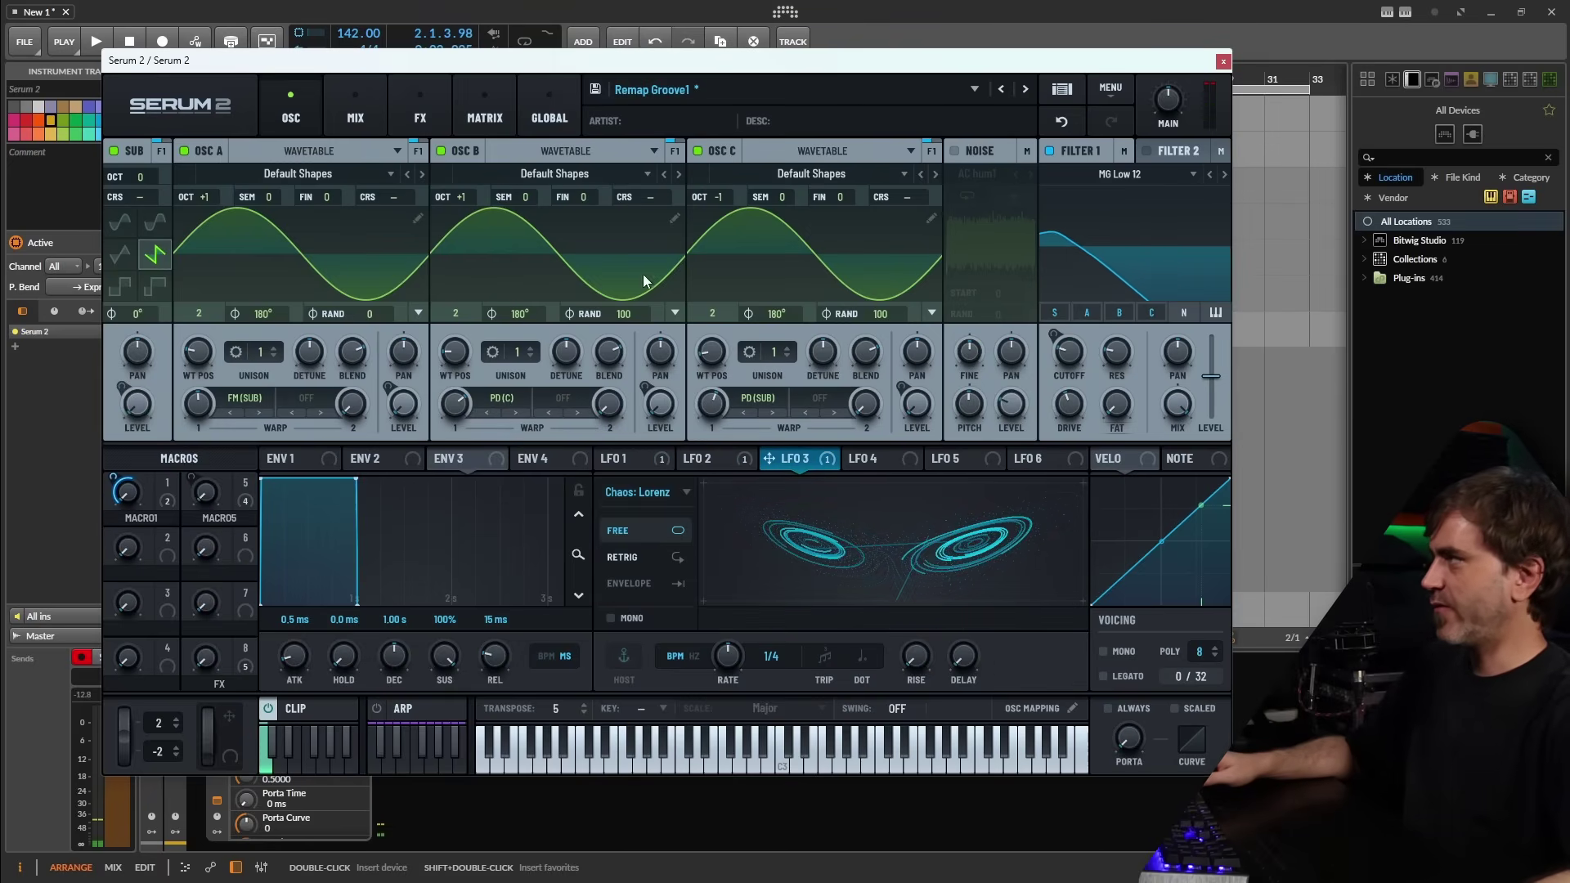
- Make LFO 3's modulation of Macro 1 bipolar in the modulation matrix
{"action": "left_click", "coordinate": [470, 115]}
{"action": "scroll", "coordinate": [198, 355], "scroll_direction": "down", "scroll_amount": 3}
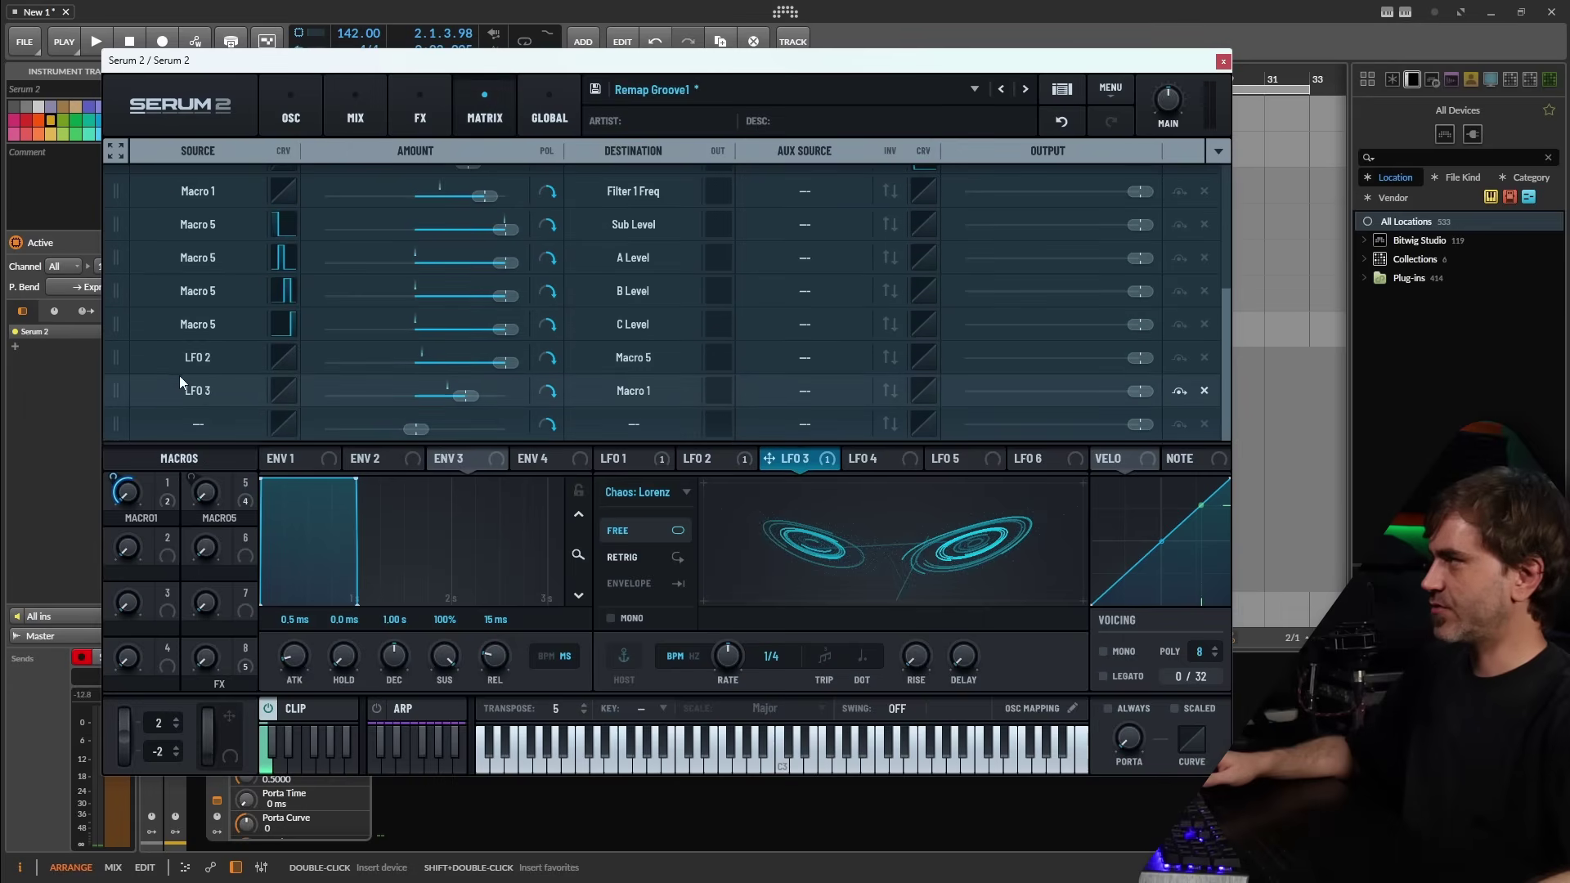
{"action": "left_click", "coordinate": [547, 392]}
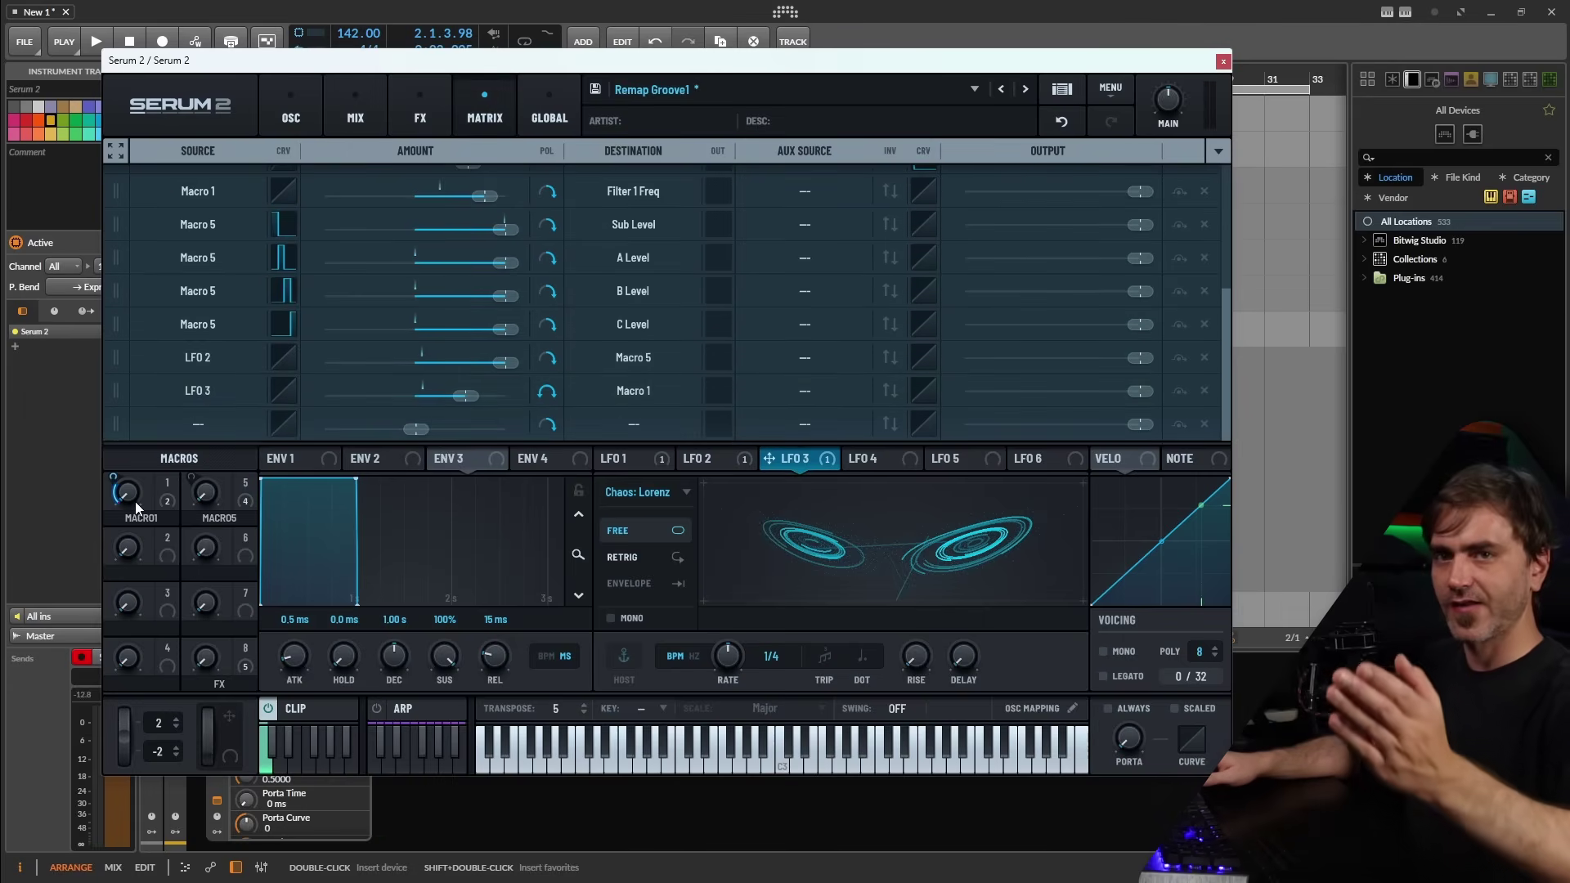
{"action": "left_click", "coordinate": [293, 115]}
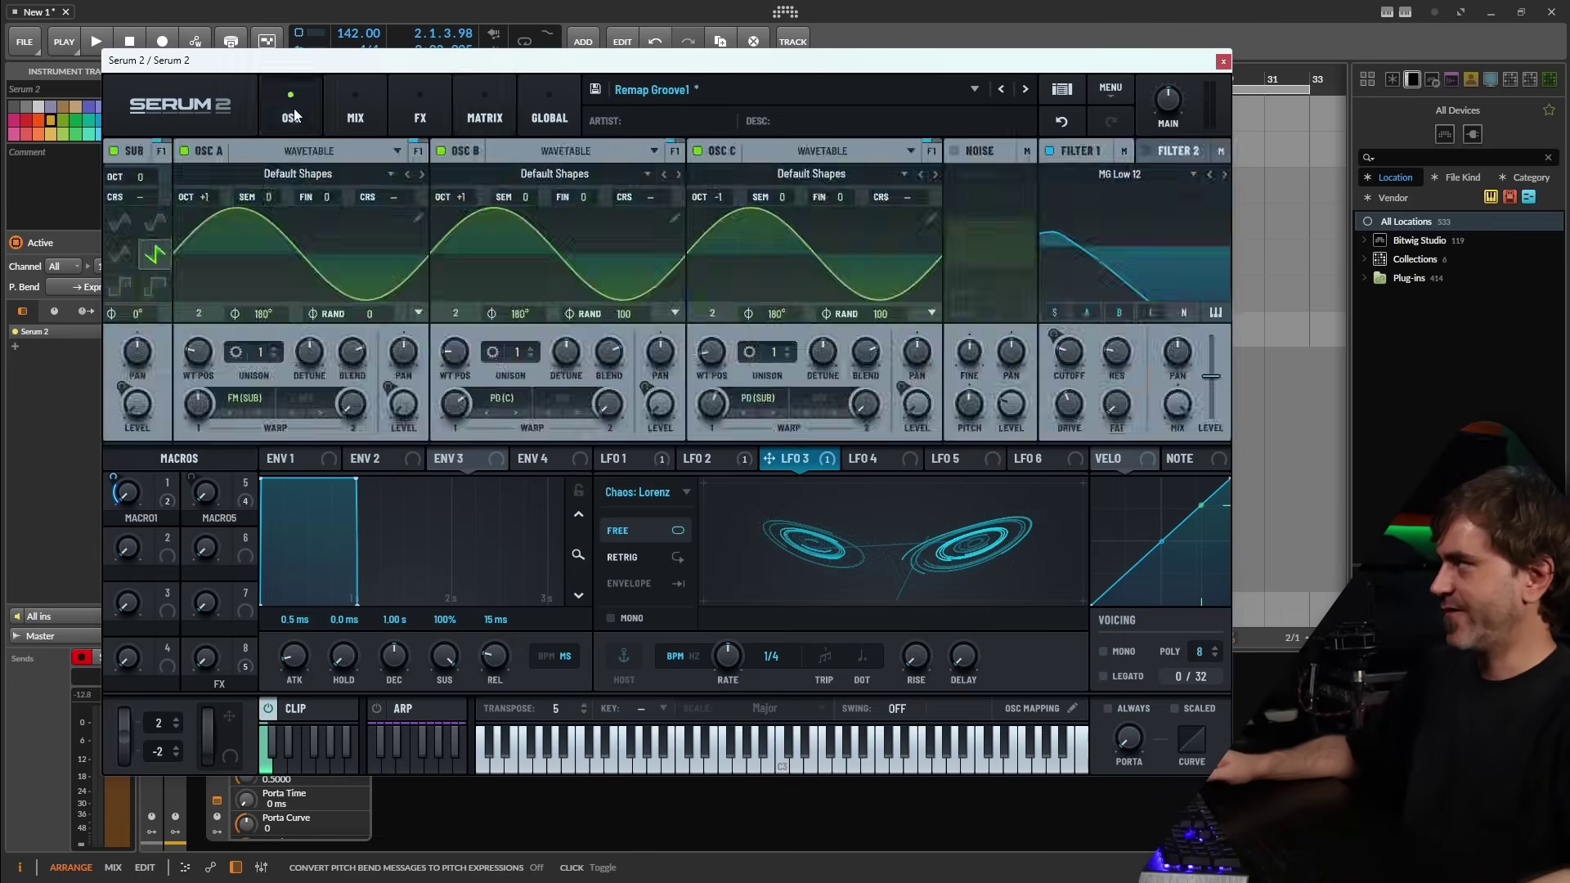
- Switch LFO 3's rate to Hz and lower it to 1.3 Hz while auditioning
{"action": "mouse_move", "coordinate": [119, 501]}
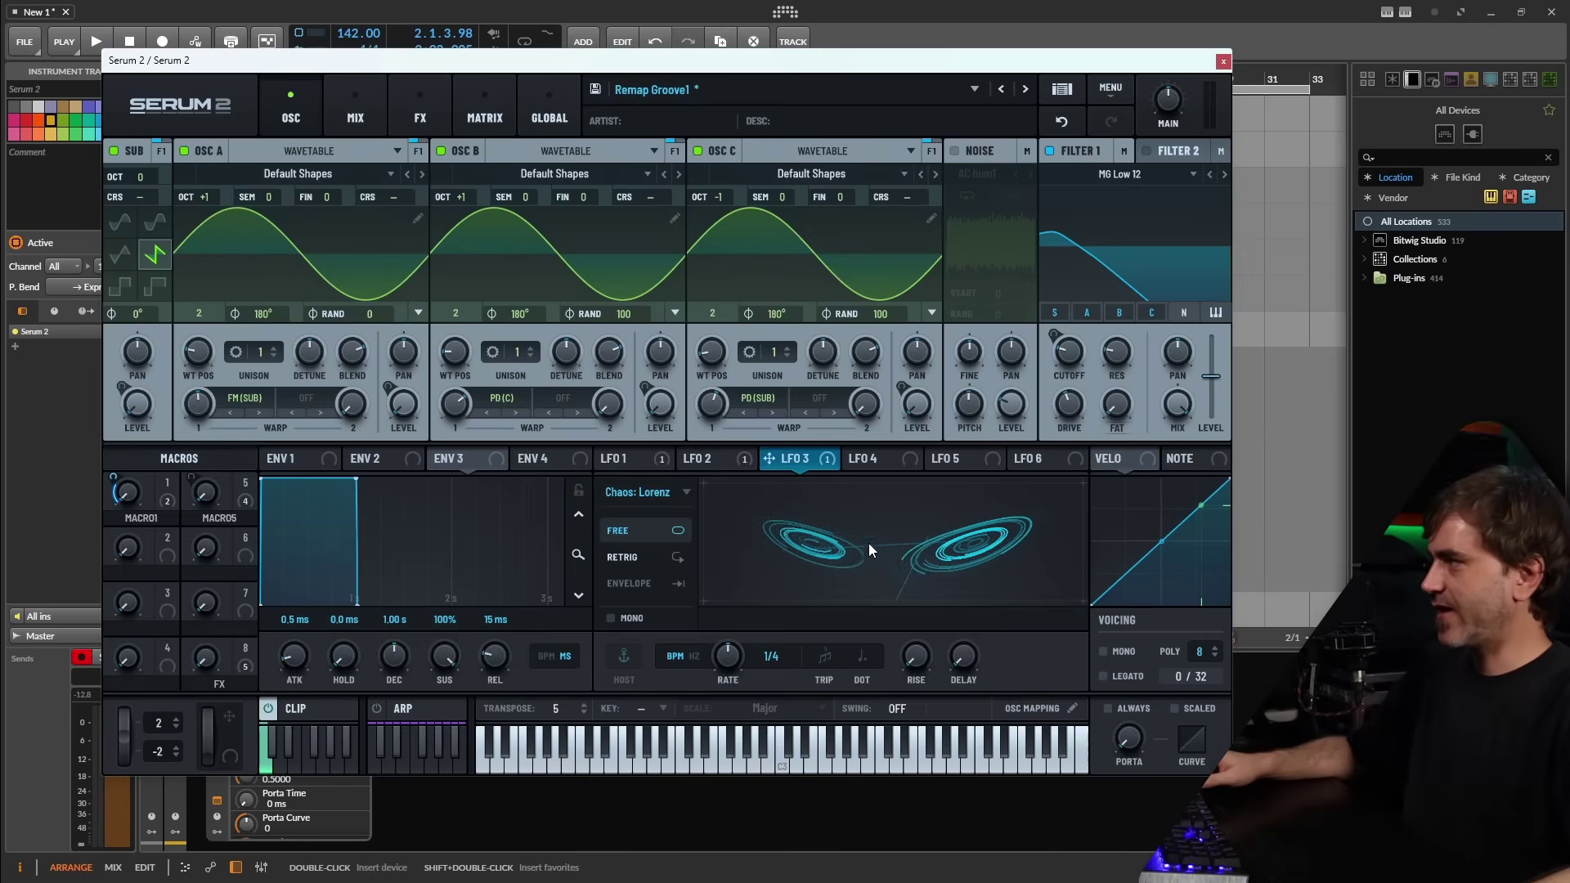
{"action": "key", "text": "space"}
{"action": "mouse_move", "coordinate": [117, 472]}
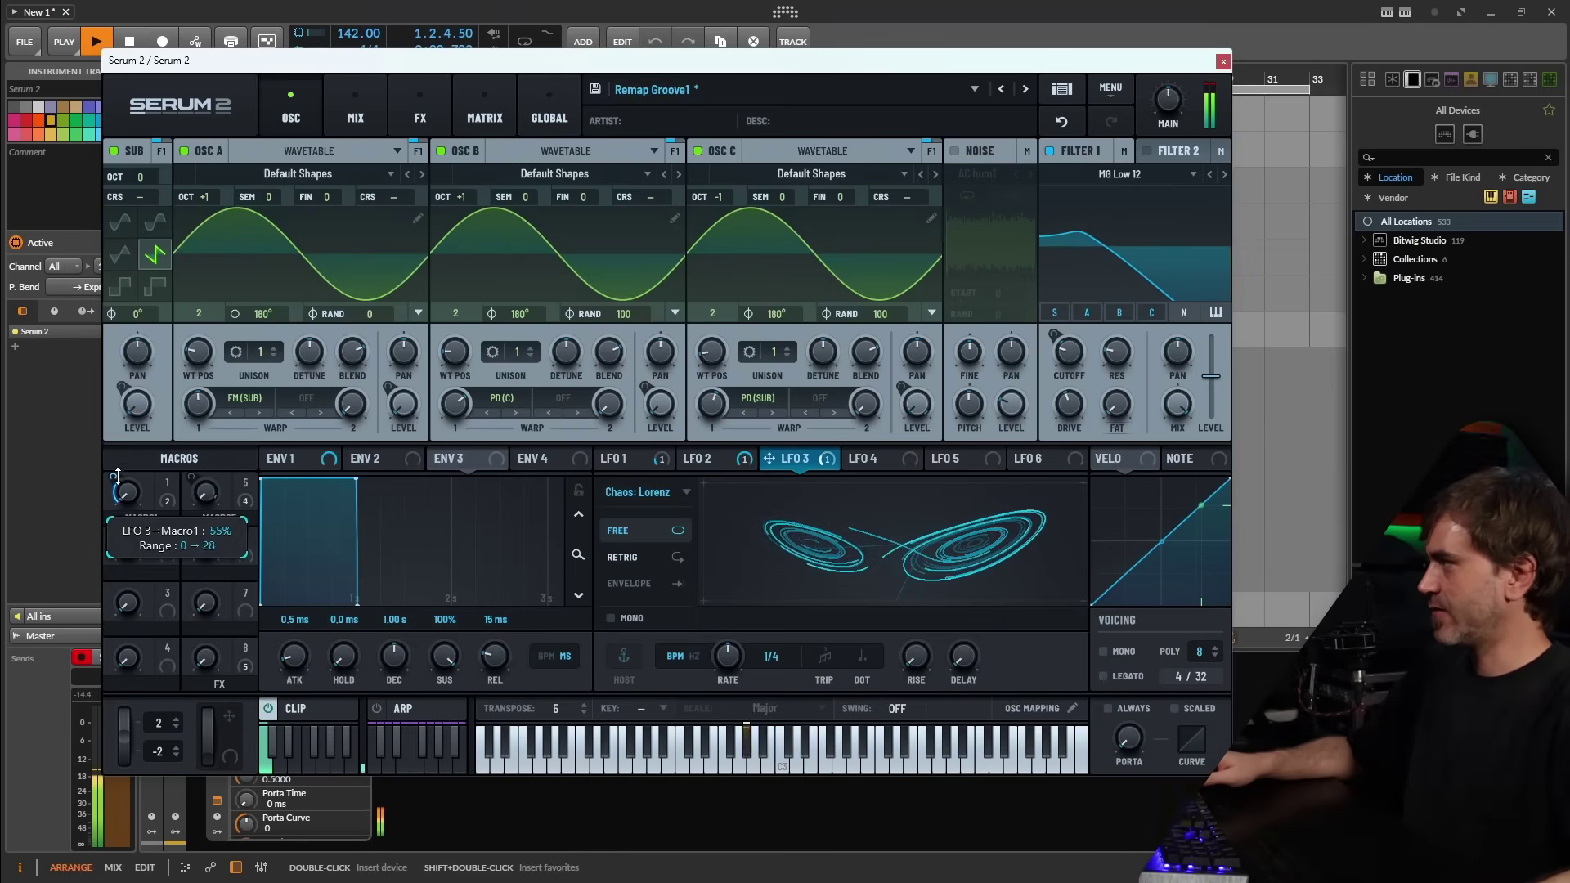
{"action": "left_click", "coordinate": [693, 656]}
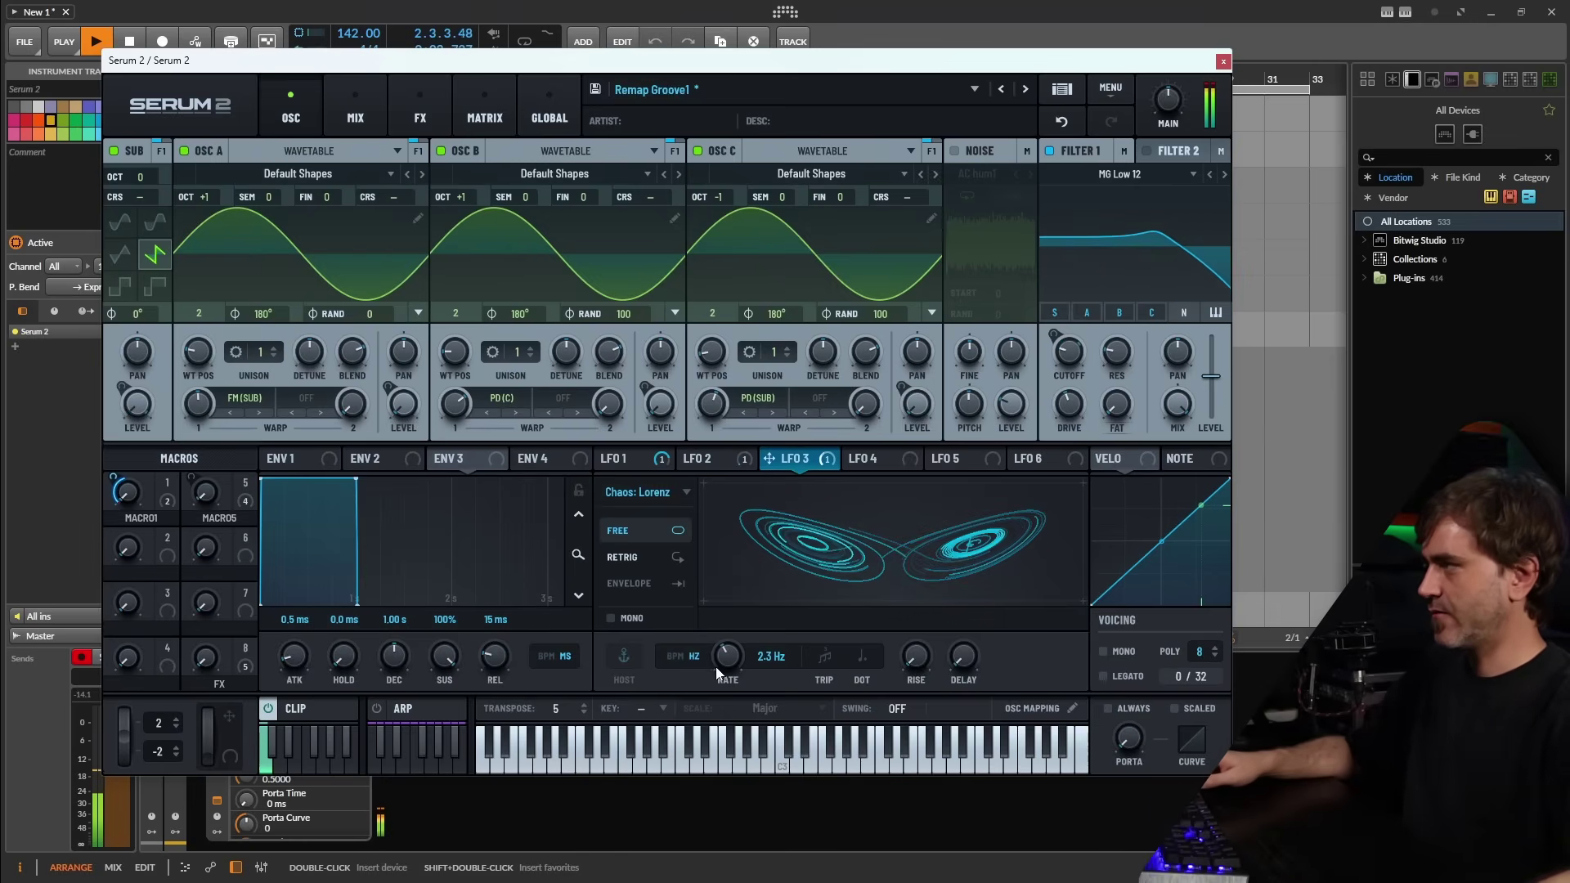
{"action": "scroll", "coordinate": [728, 664], "scroll_direction": "down", "scroll_amount": 5}
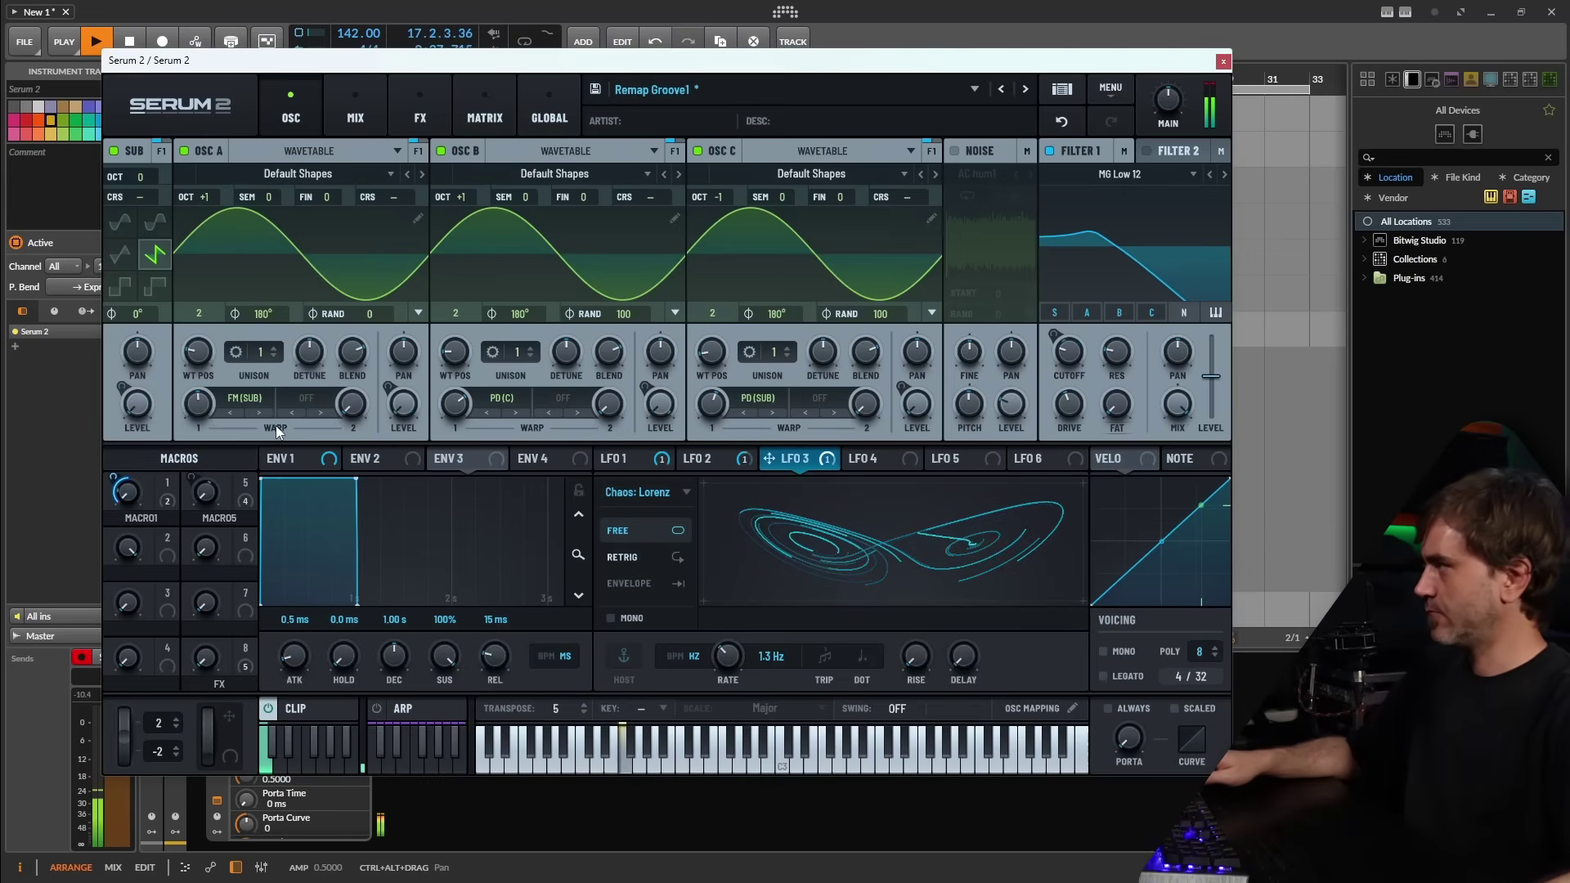
{"action": "key", "text": "space"}
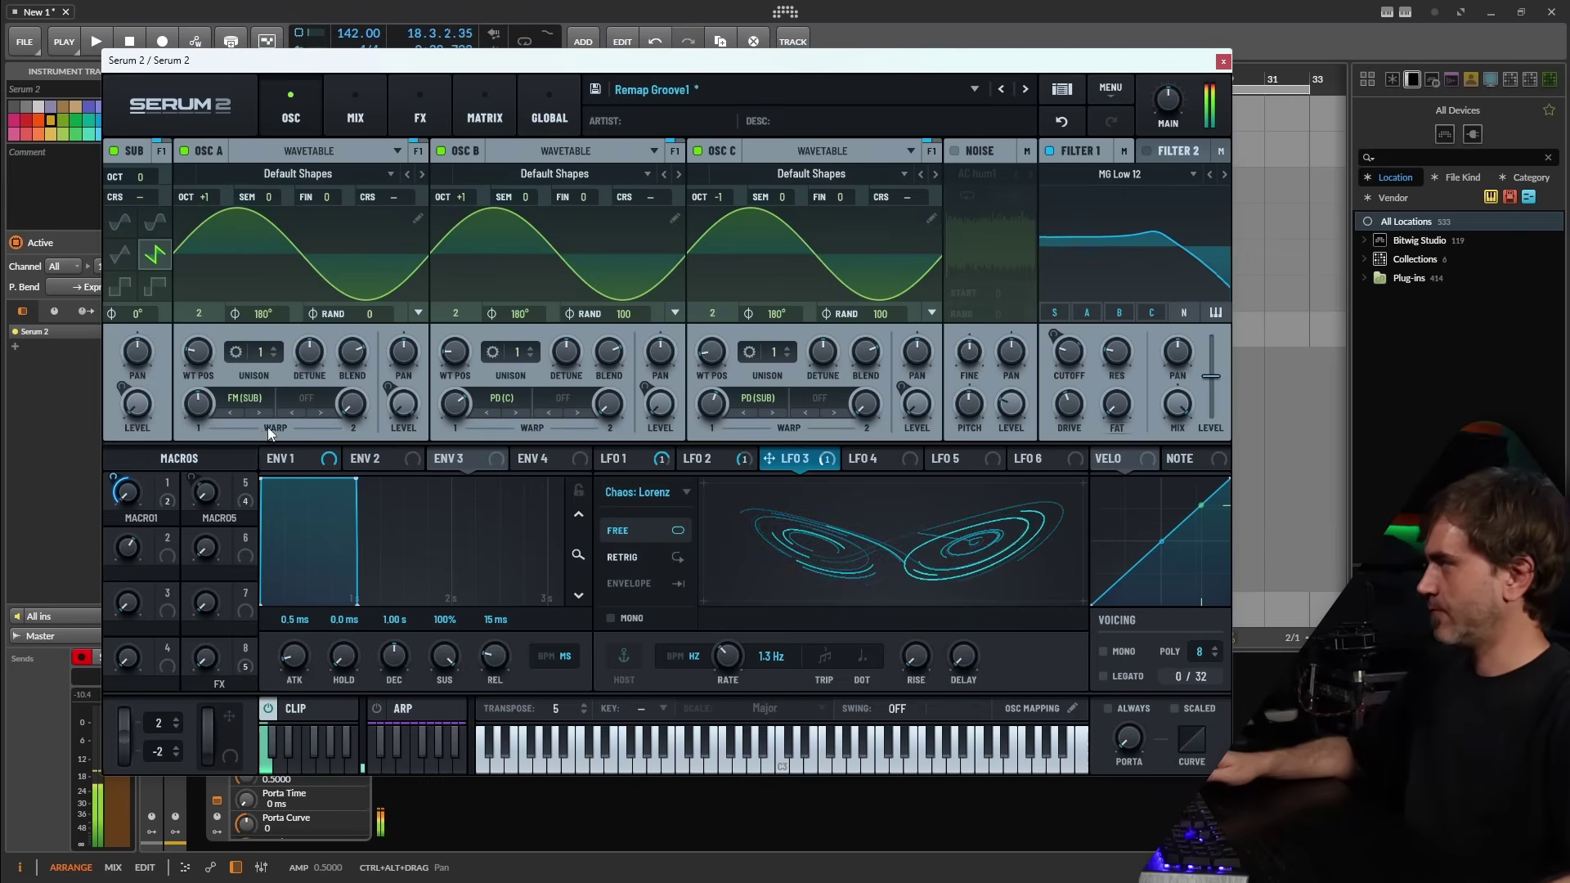
- Route Env 2 to Osc C's coarse pitch with sustain 0 and decay about 200 ms
{"action": "left_click", "coordinate": [390, 461]}
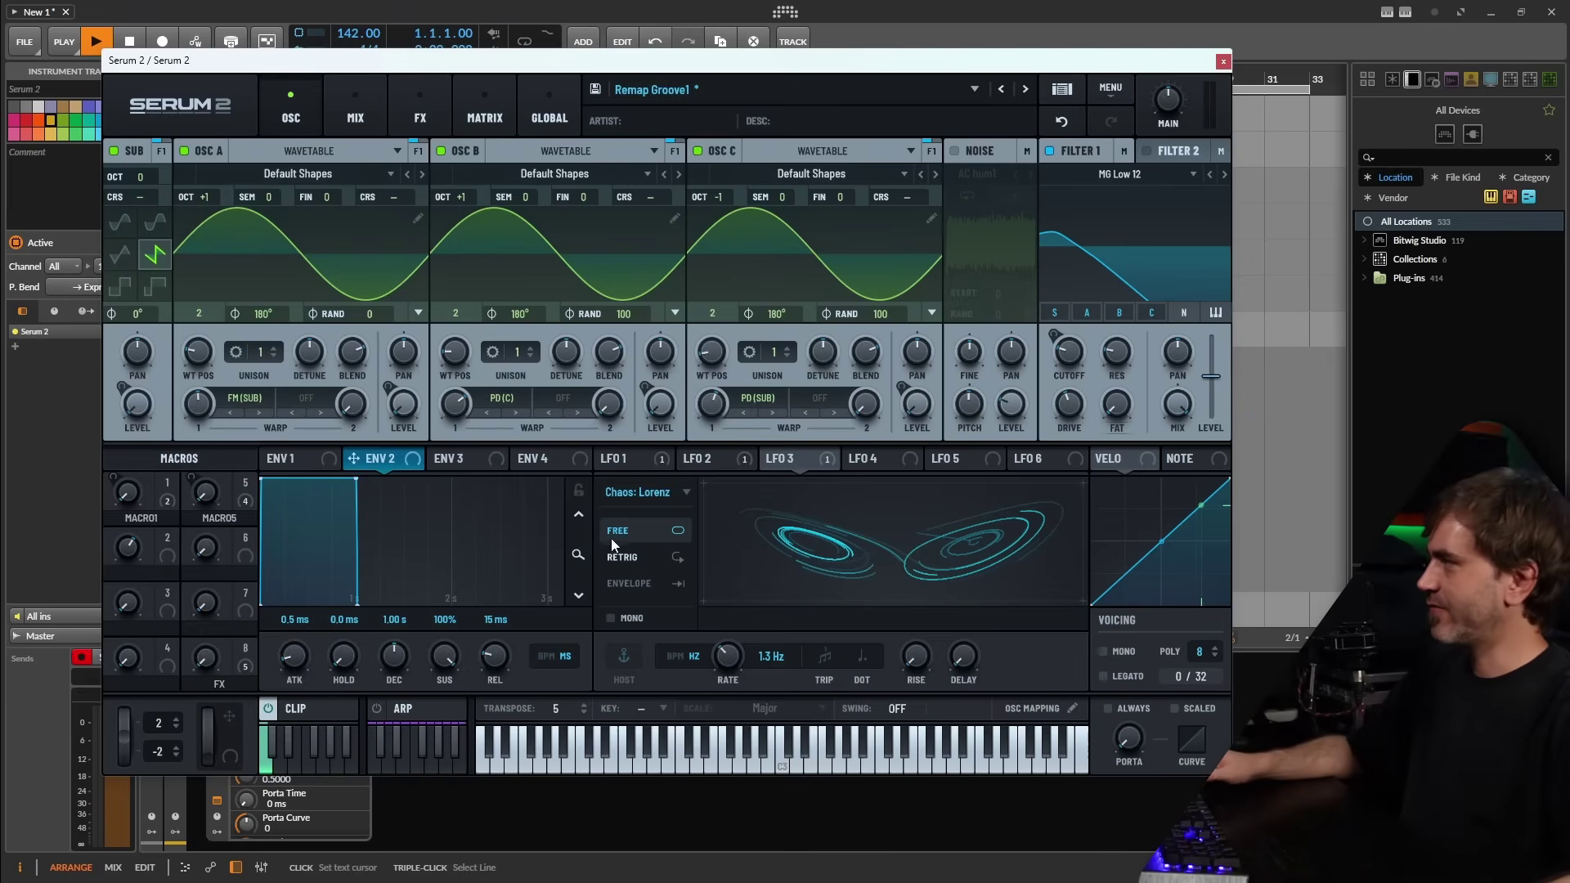
{"action": "left_click_drag", "start_coordinate": [443, 655], "coordinate": [444, 703]}
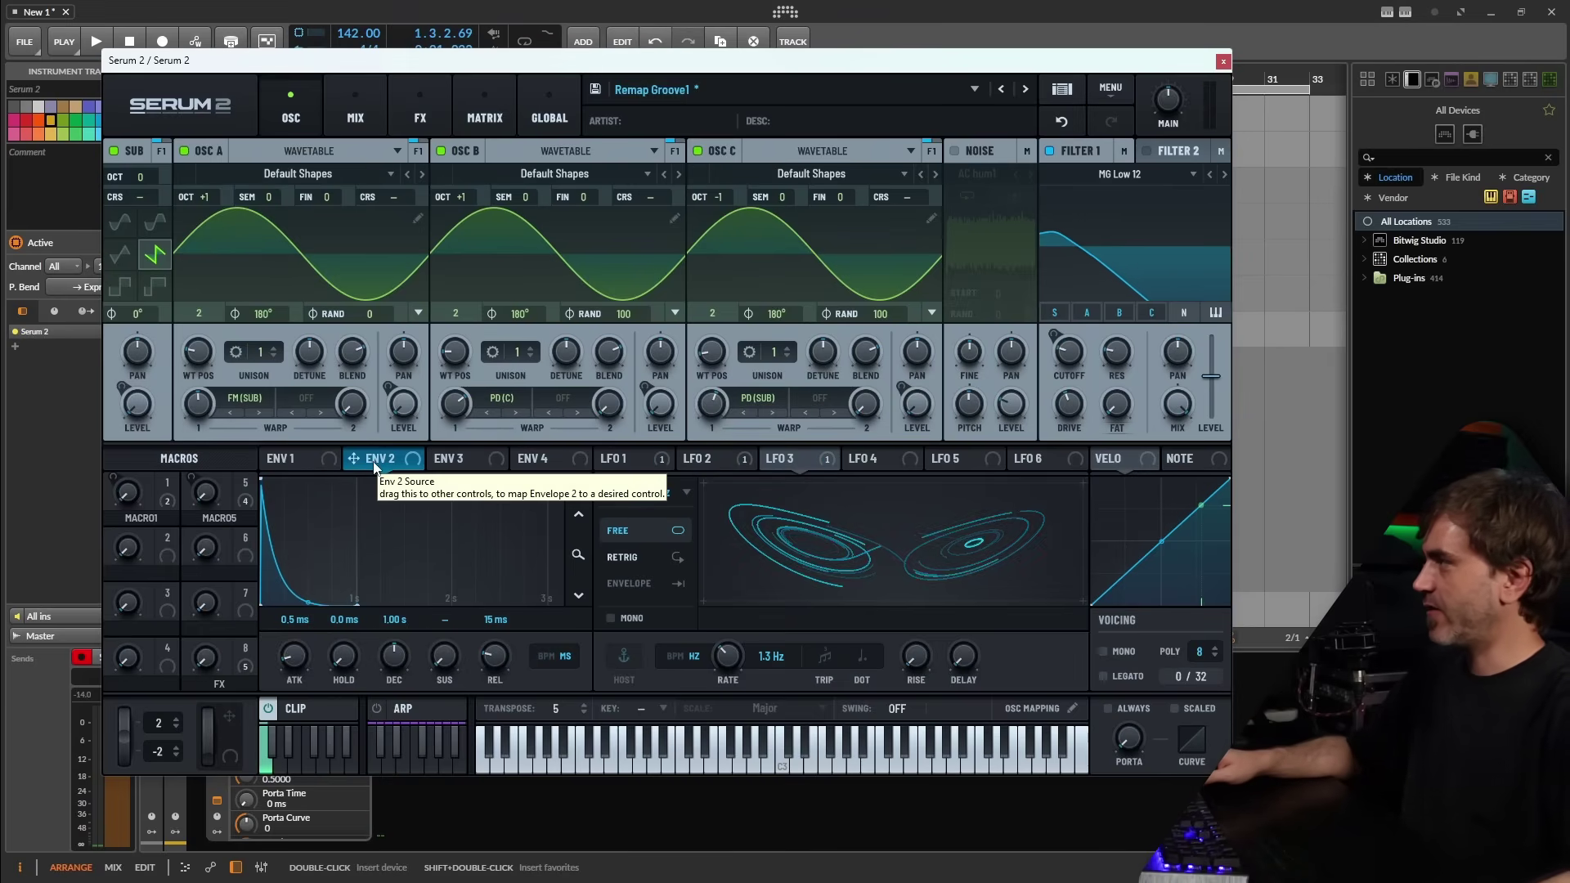
{"action": "left_click_drag", "start_coordinate": [382, 466], "coordinate": [928, 218]}
{"action": "left_click", "coordinate": [485, 117]}
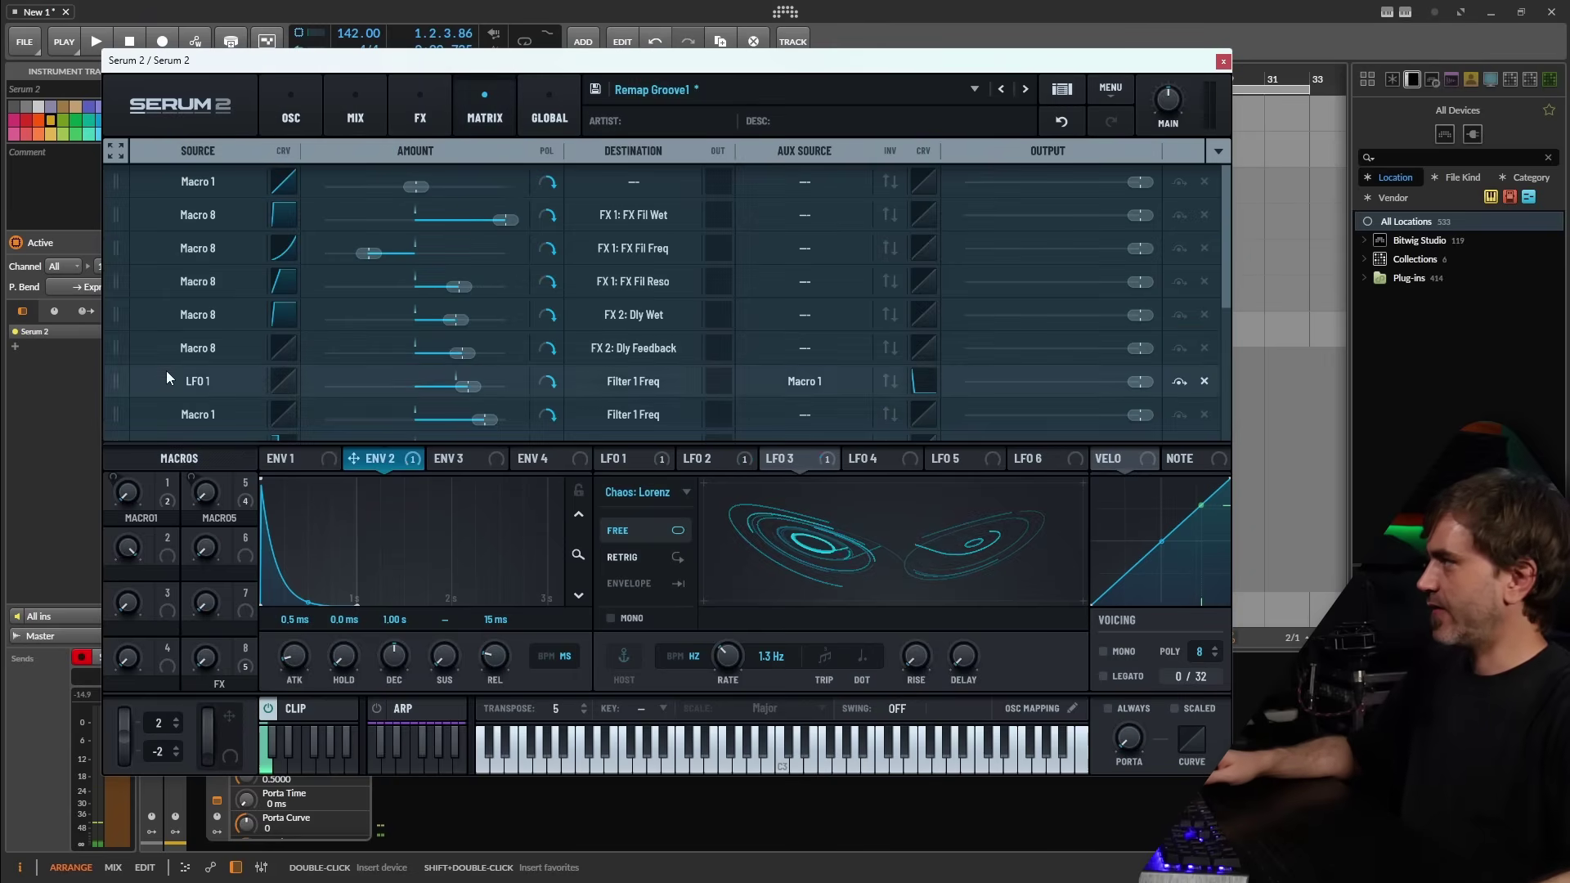
{"action": "scroll", "coordinate": [447, 414], "scroll_direction": "down", "scroll_amount": 5}
{"action": "key", "text": "space"}
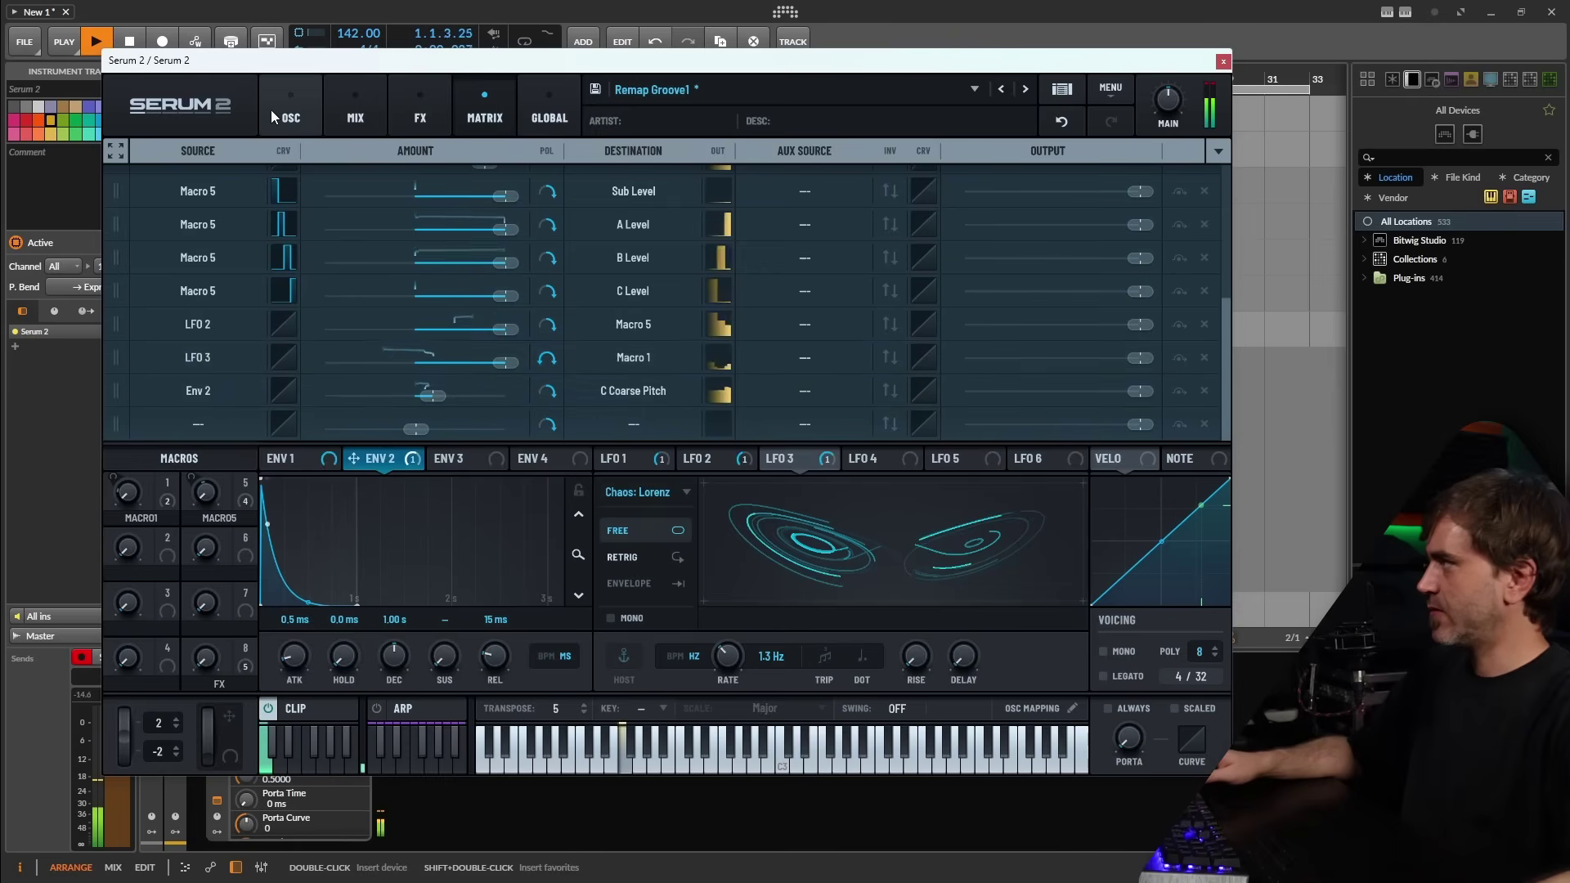
{"action": "left_click", "coordinate": [290, 117]}
{"action": "left_click_drag", "start_coordinate": [388, 647], "coordinate": [395, 659]}
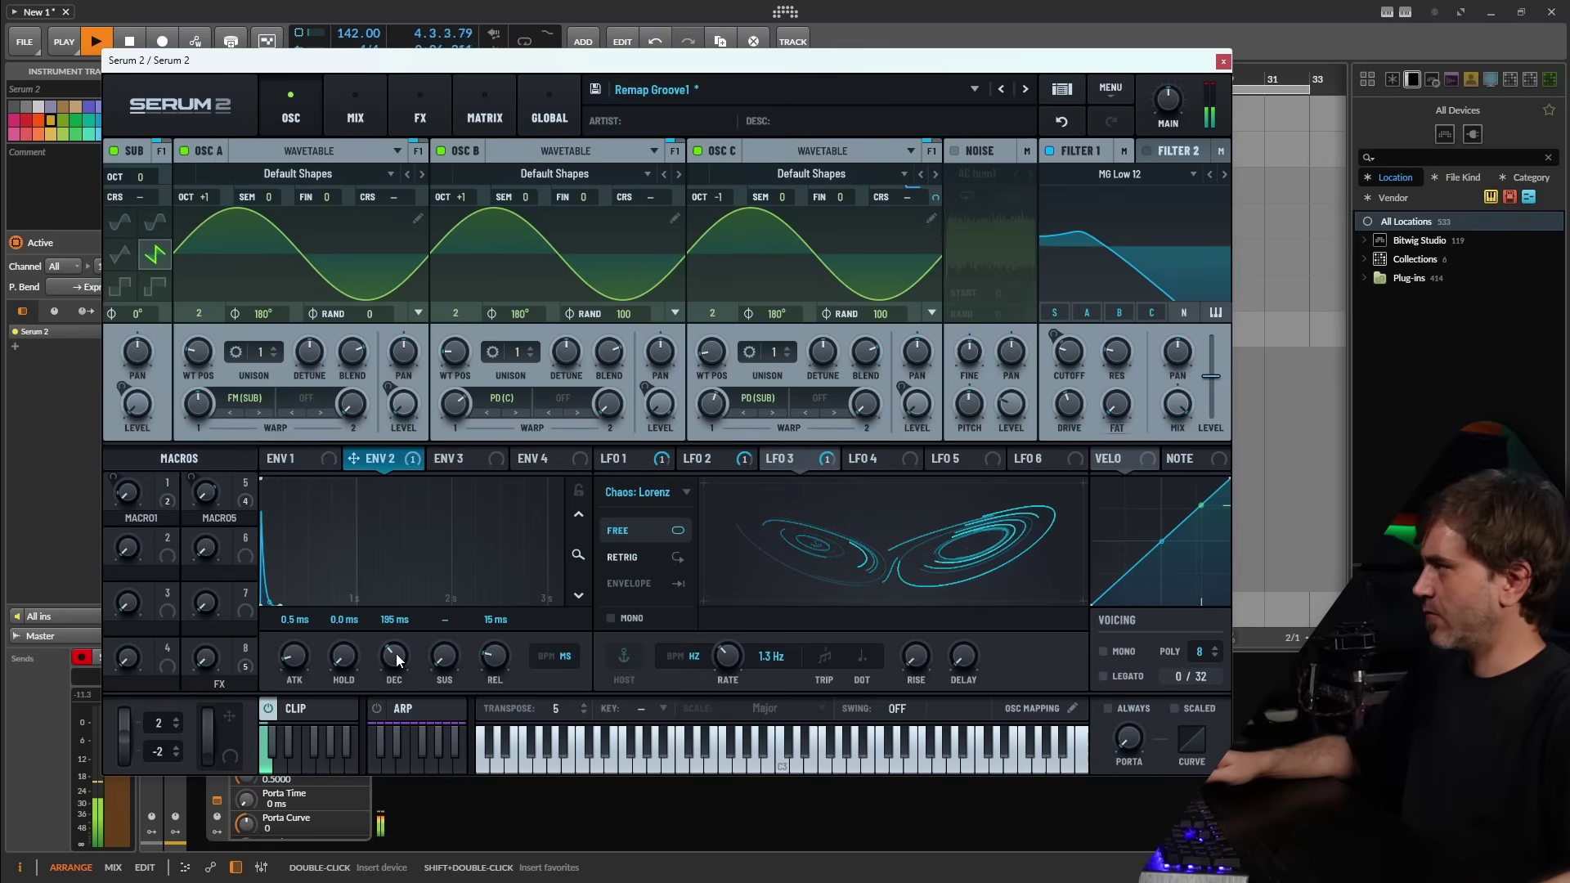
{"action": "key", "text": "space"}
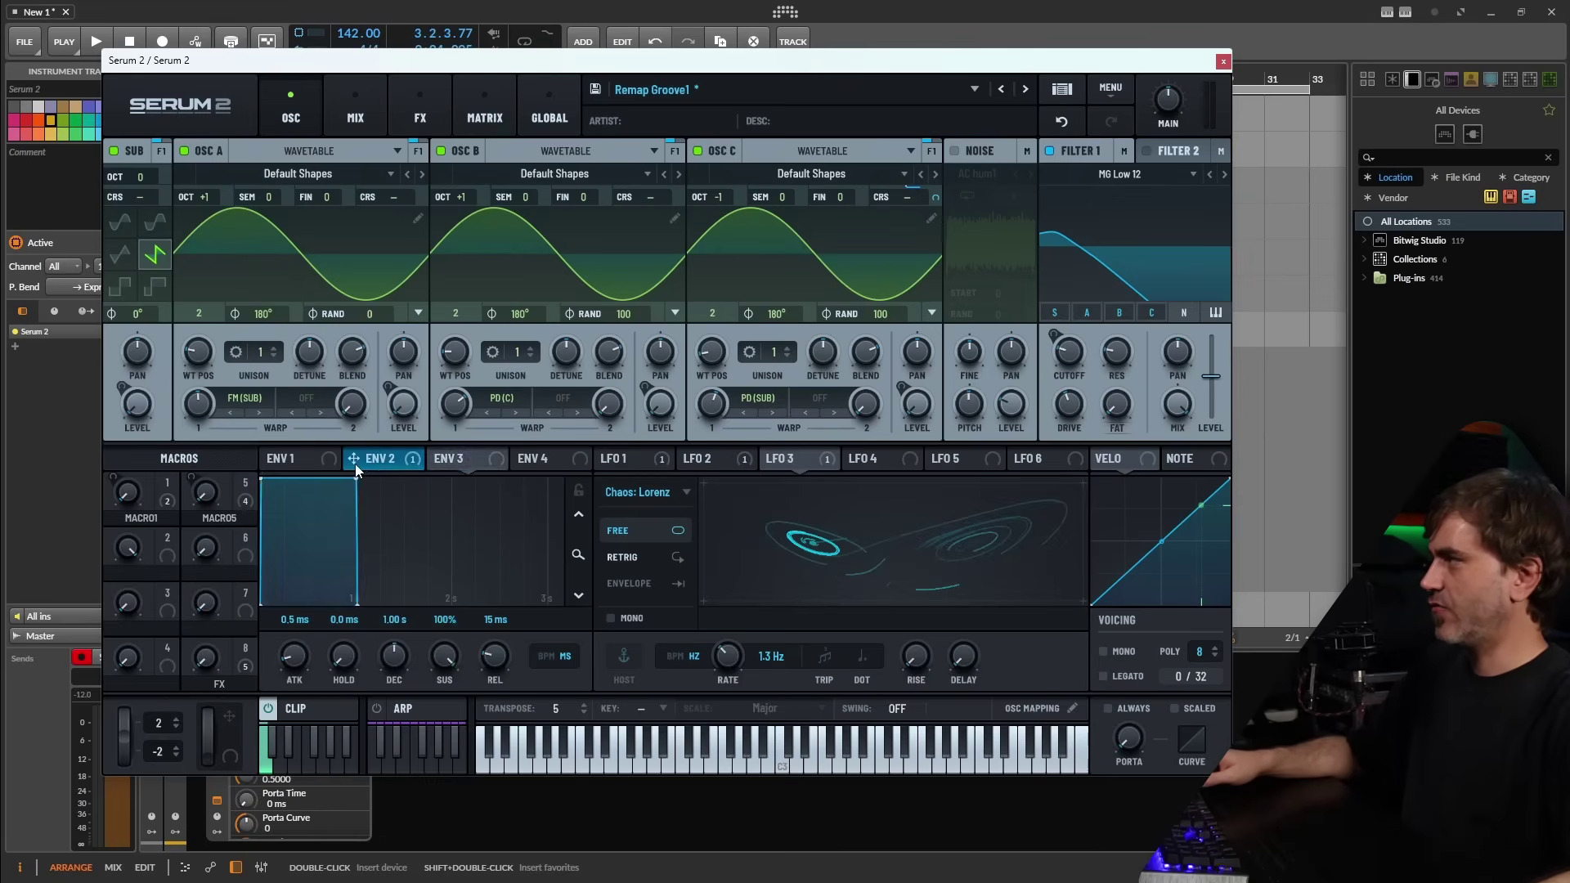
- Lengthen Env 3's attack to 212 ms for its Osc C coarse pitch route
{"action": "left_click", "coordinate": [460, 460]}
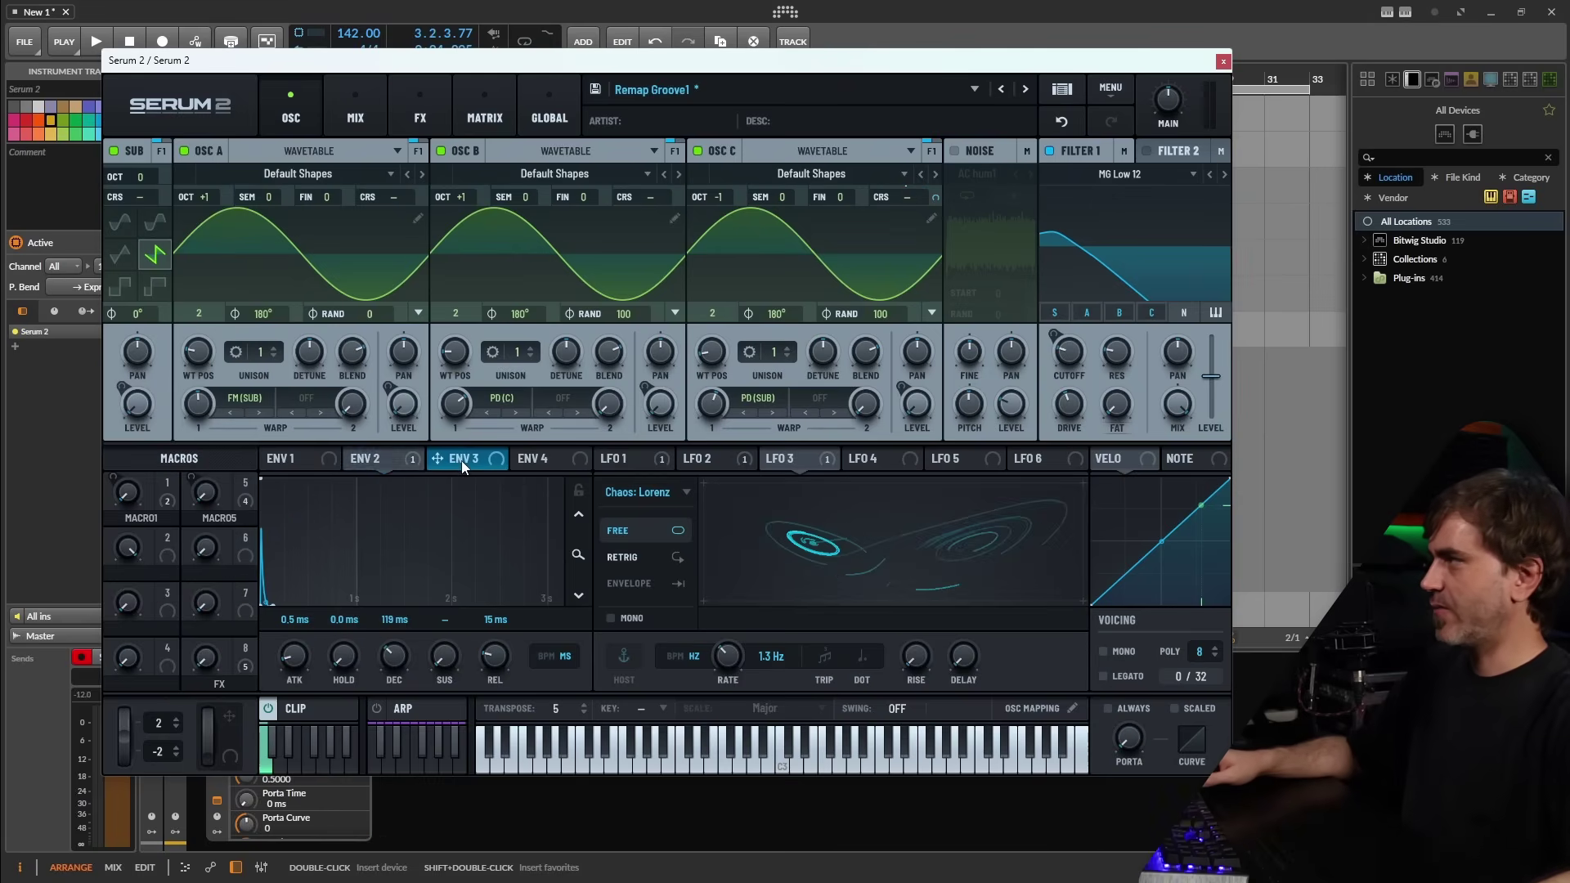
{"action": "right_click", "coordinate": [929, 199]}
{"action": "left_click", "coordinate": [296, 660]}
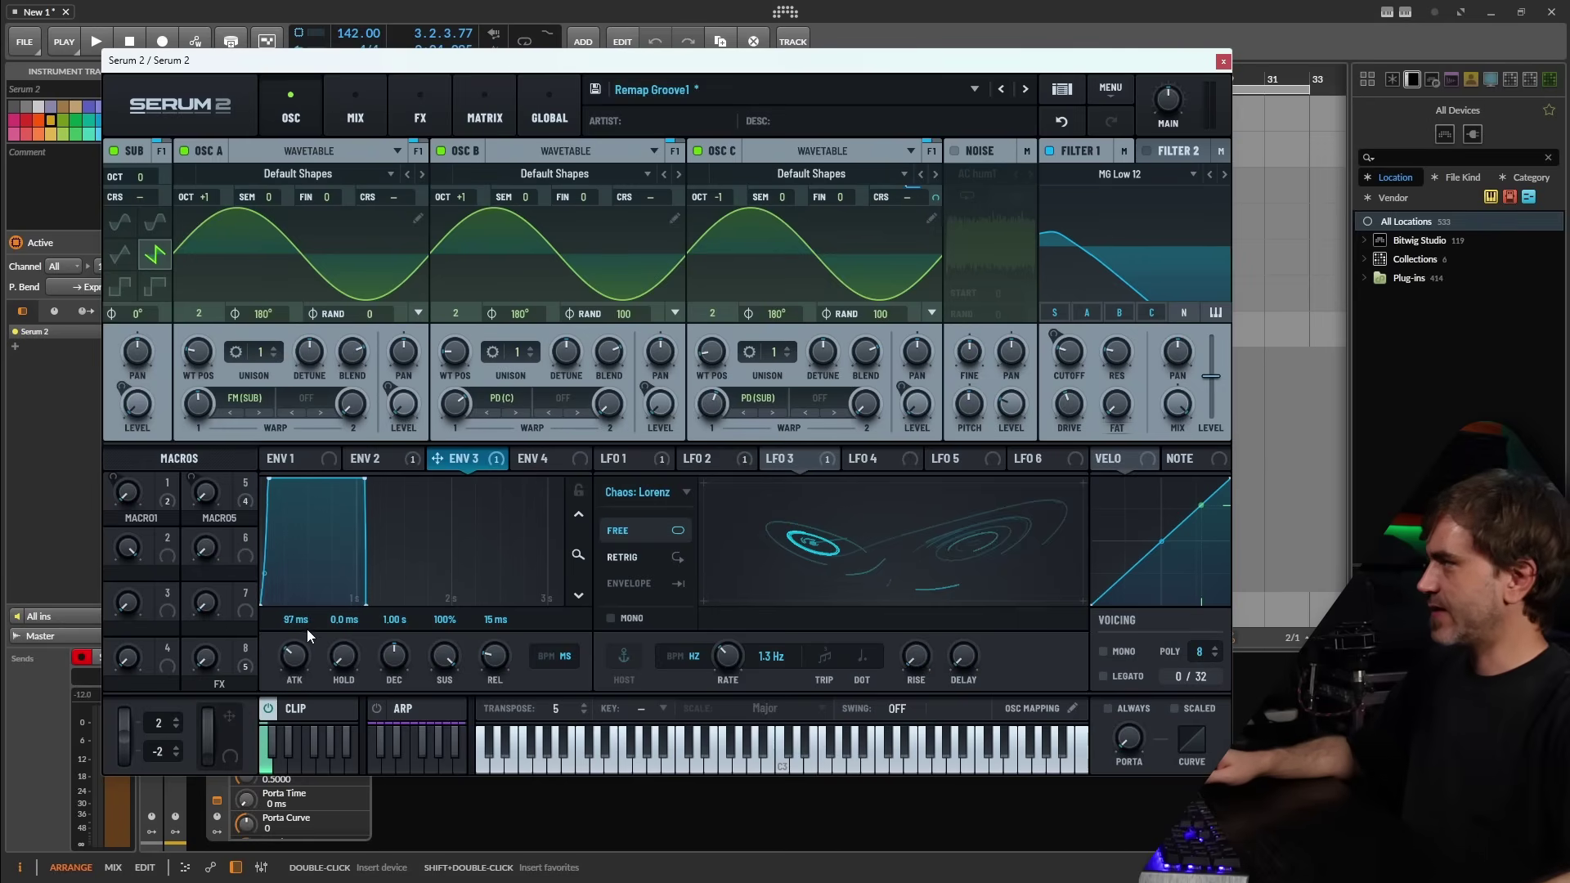
{"action": "left_click_drag", "start_coordinate": [307, 628], "coordinate": [285, 647]}
{"action": "key", "text": "space"}
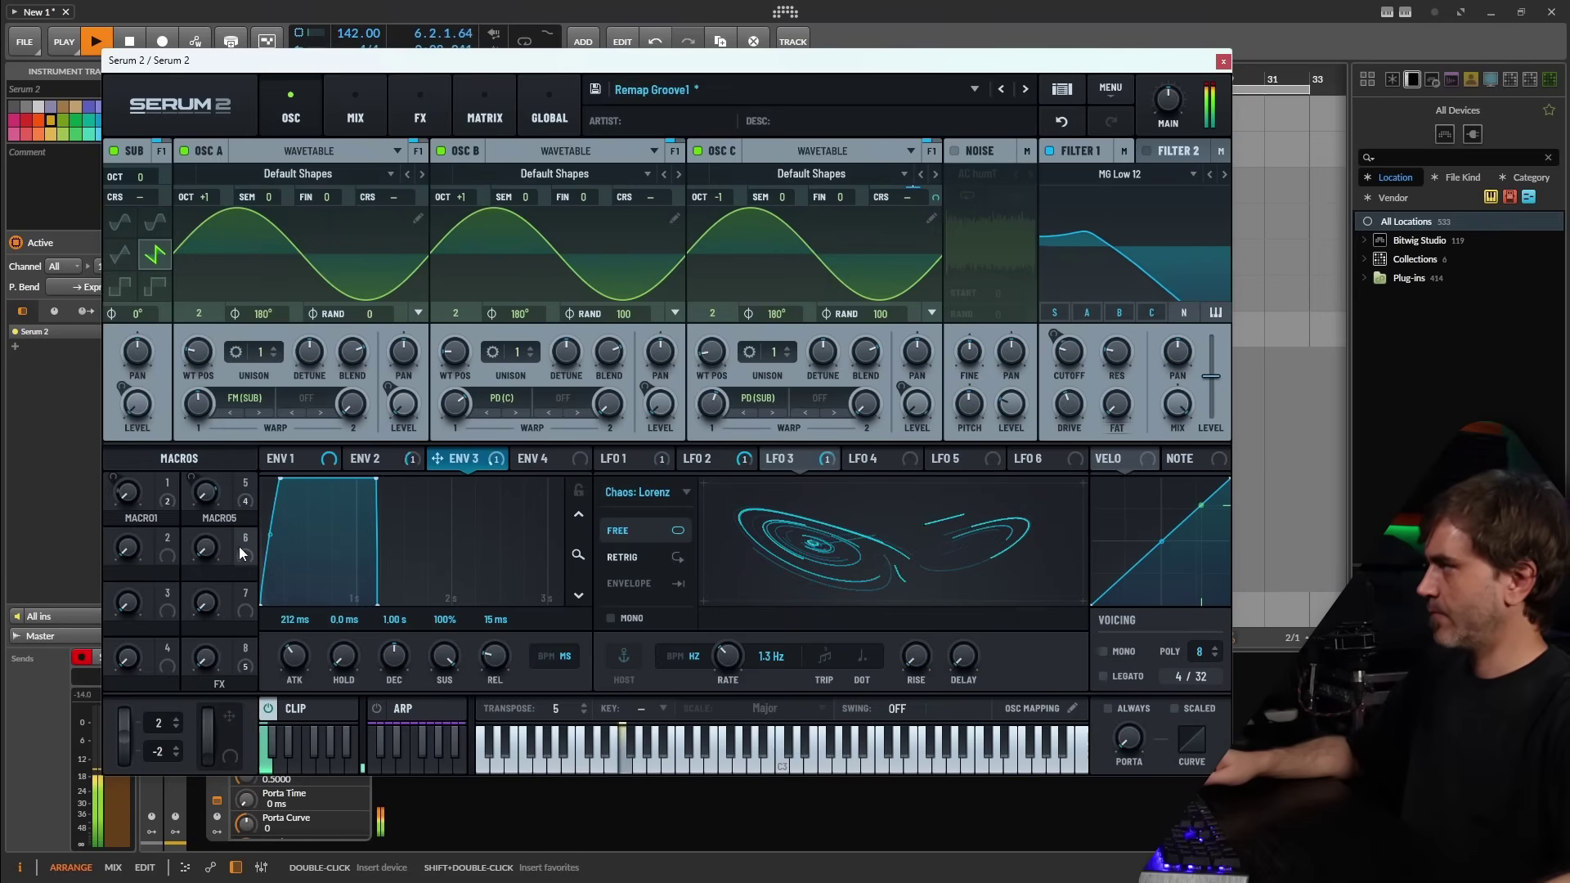
{"action": "key", "text": "space"}
{"action": "left_click", "coordinate": [484, 116]}
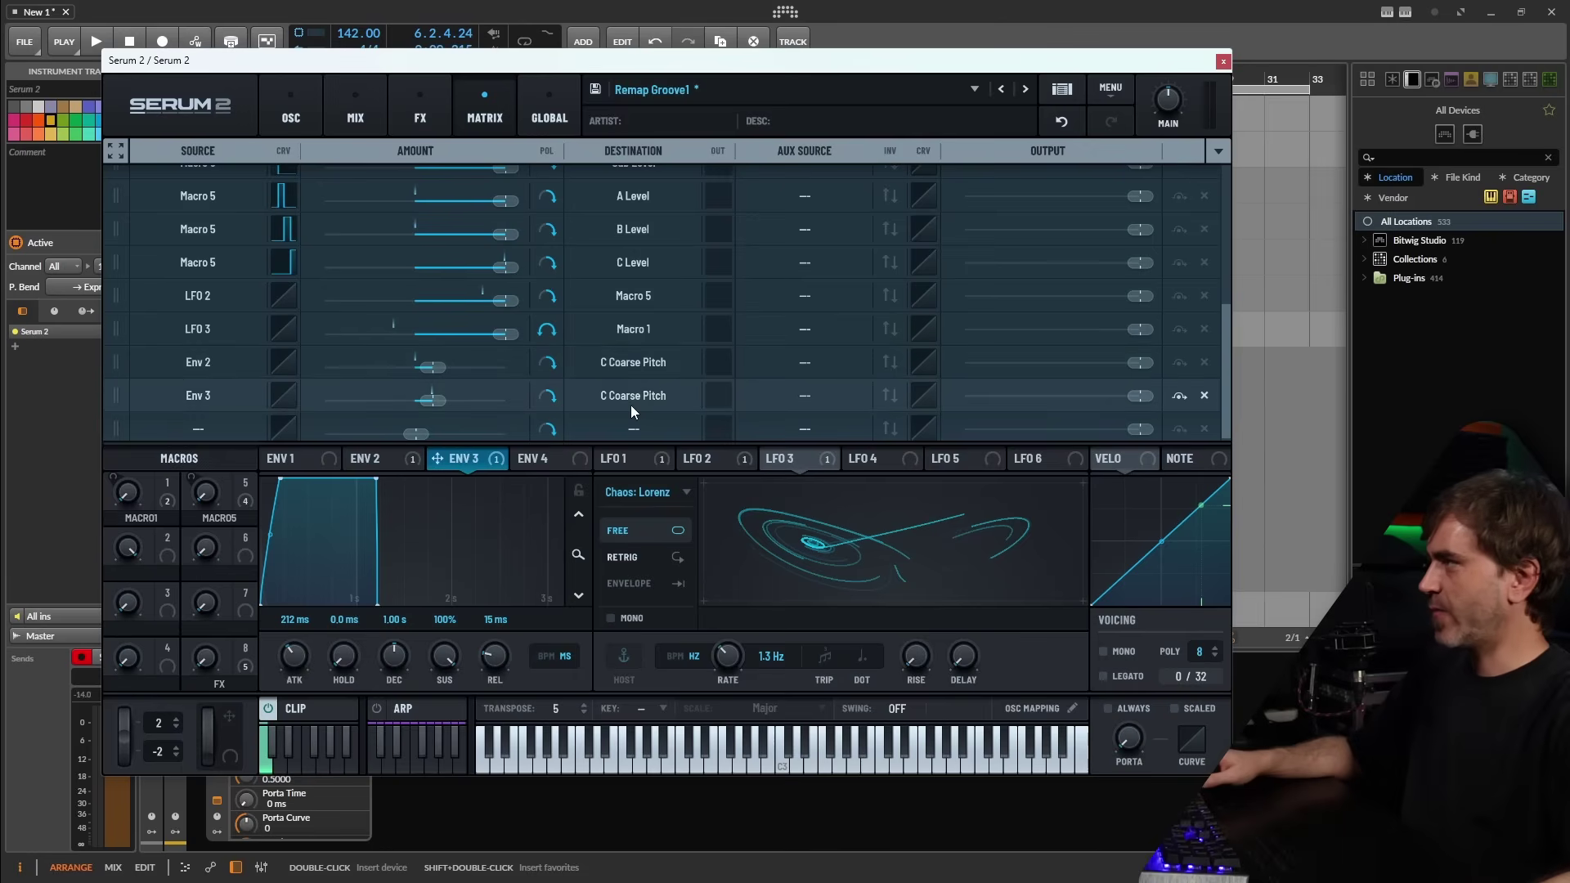
- Draw a descending arched aux curve for the Env 2 pitch routing
{"action": "left_click", "coordinate": [807, 364]}
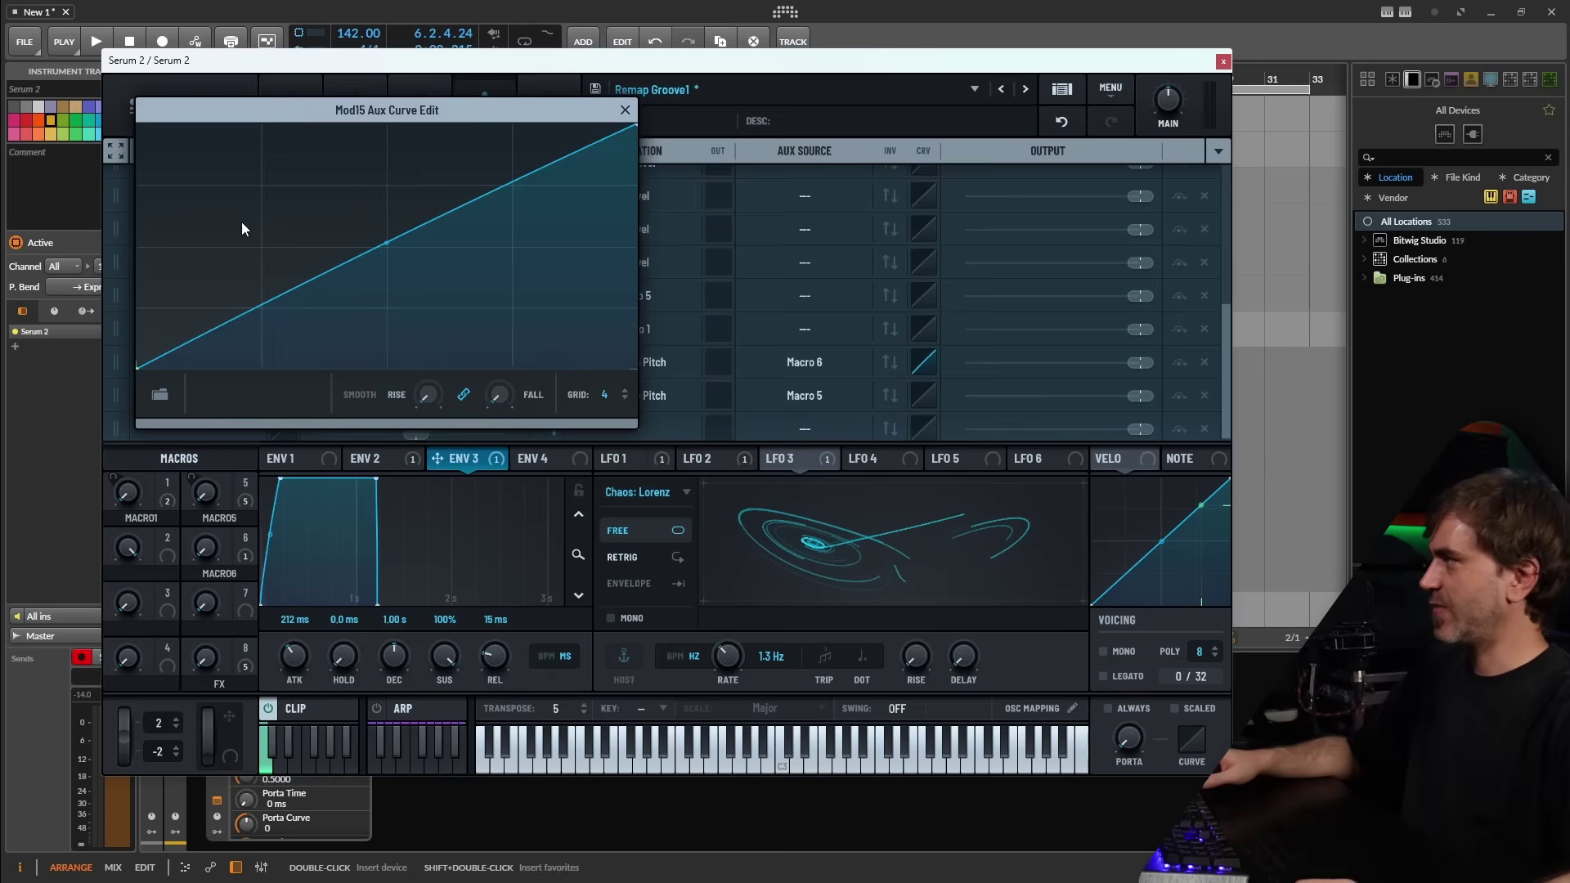
{"action": "left_click_drag", "start_coordinate": [138, 365], "coordinate": [138, 125]}
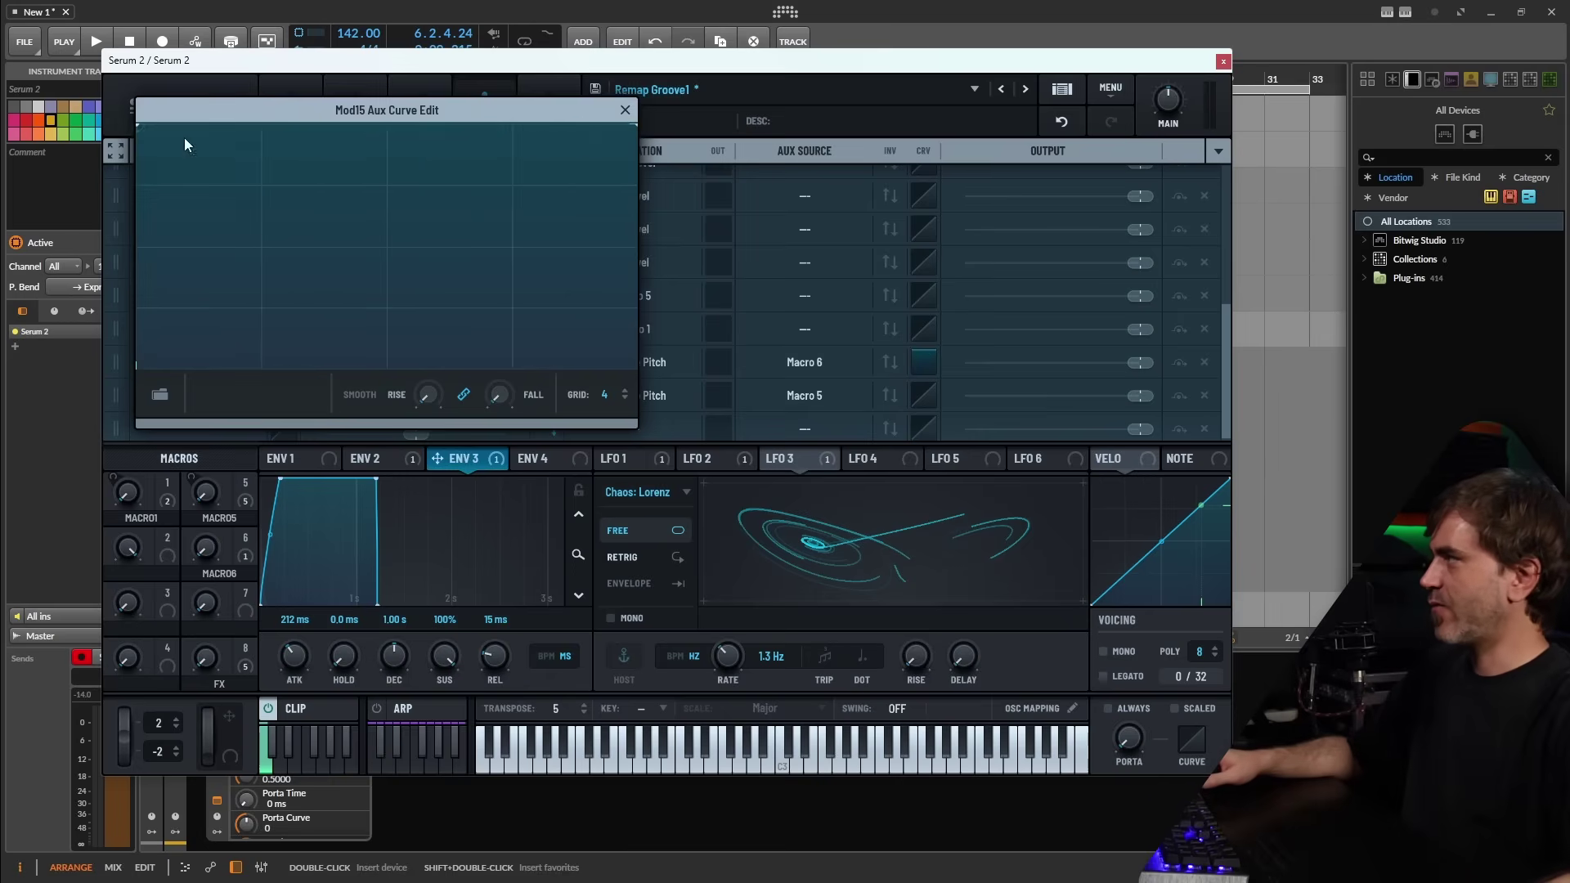
{"action": "double_click", "coordinate": [343, 126]}
{"action": "left_click_drag", "start_coordinate": [343, 125], "coordinate": [343, 210]}
{"action": "left_click_drag", "start_coordinate": [632, 123], "coordinate": [636, 367]}
{"action": "left_click_drag", "start_coordinate": [344, 222], "coordinate": [388, 412]}
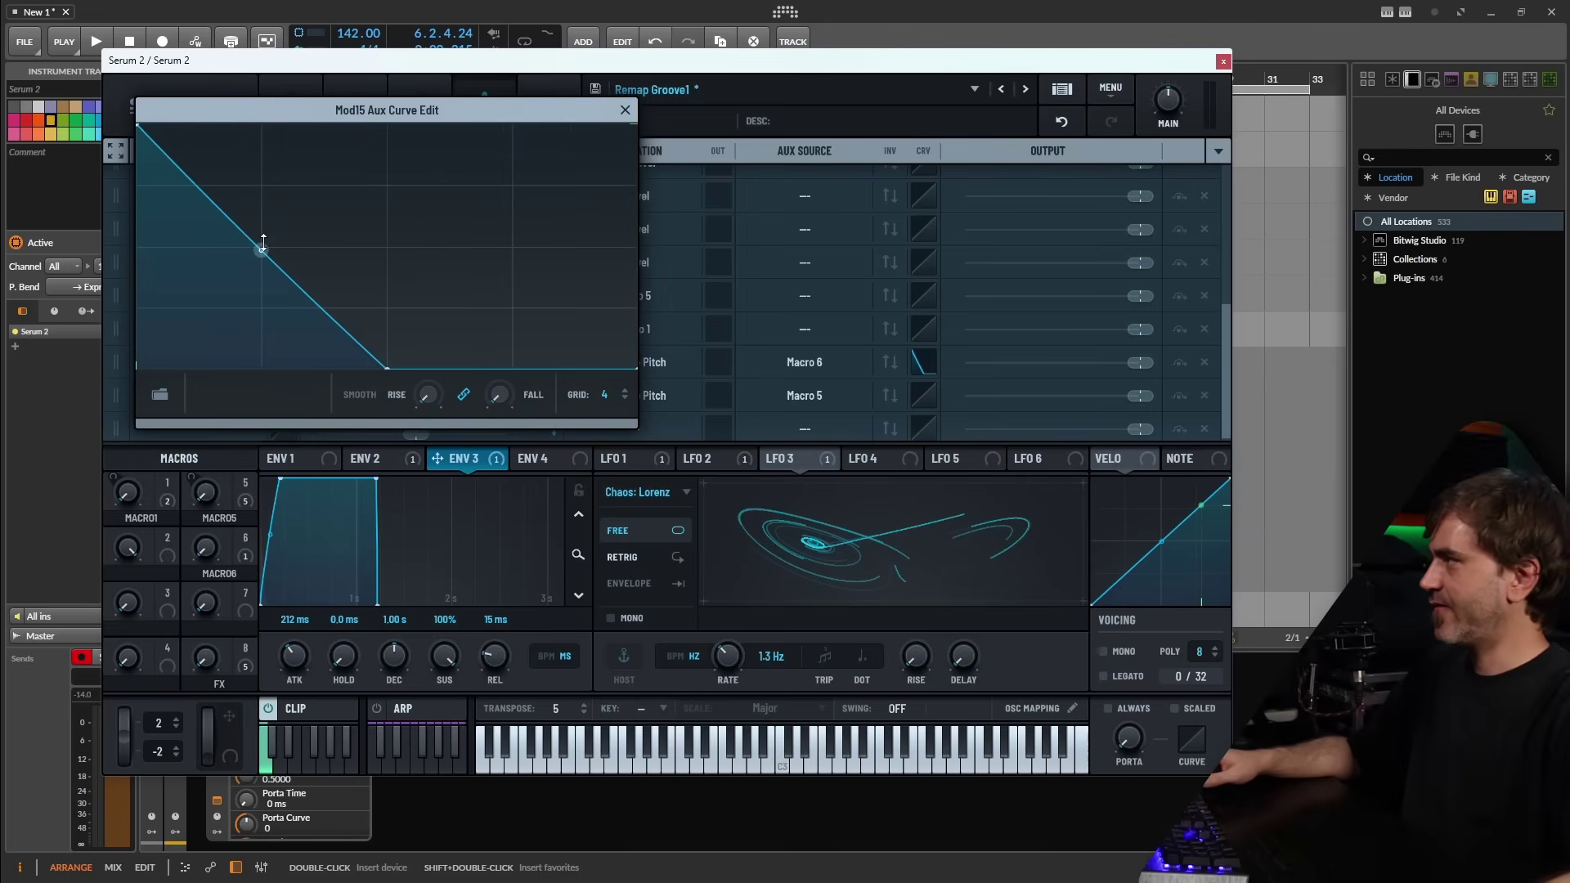
{"action": "left_click_drag", "start_coordinate": [262, 243], "coordinate": [263, 153]}
{"action": "left_click_drag", "start_coordinate": [379, 366], "coordinate": [391, 411]}
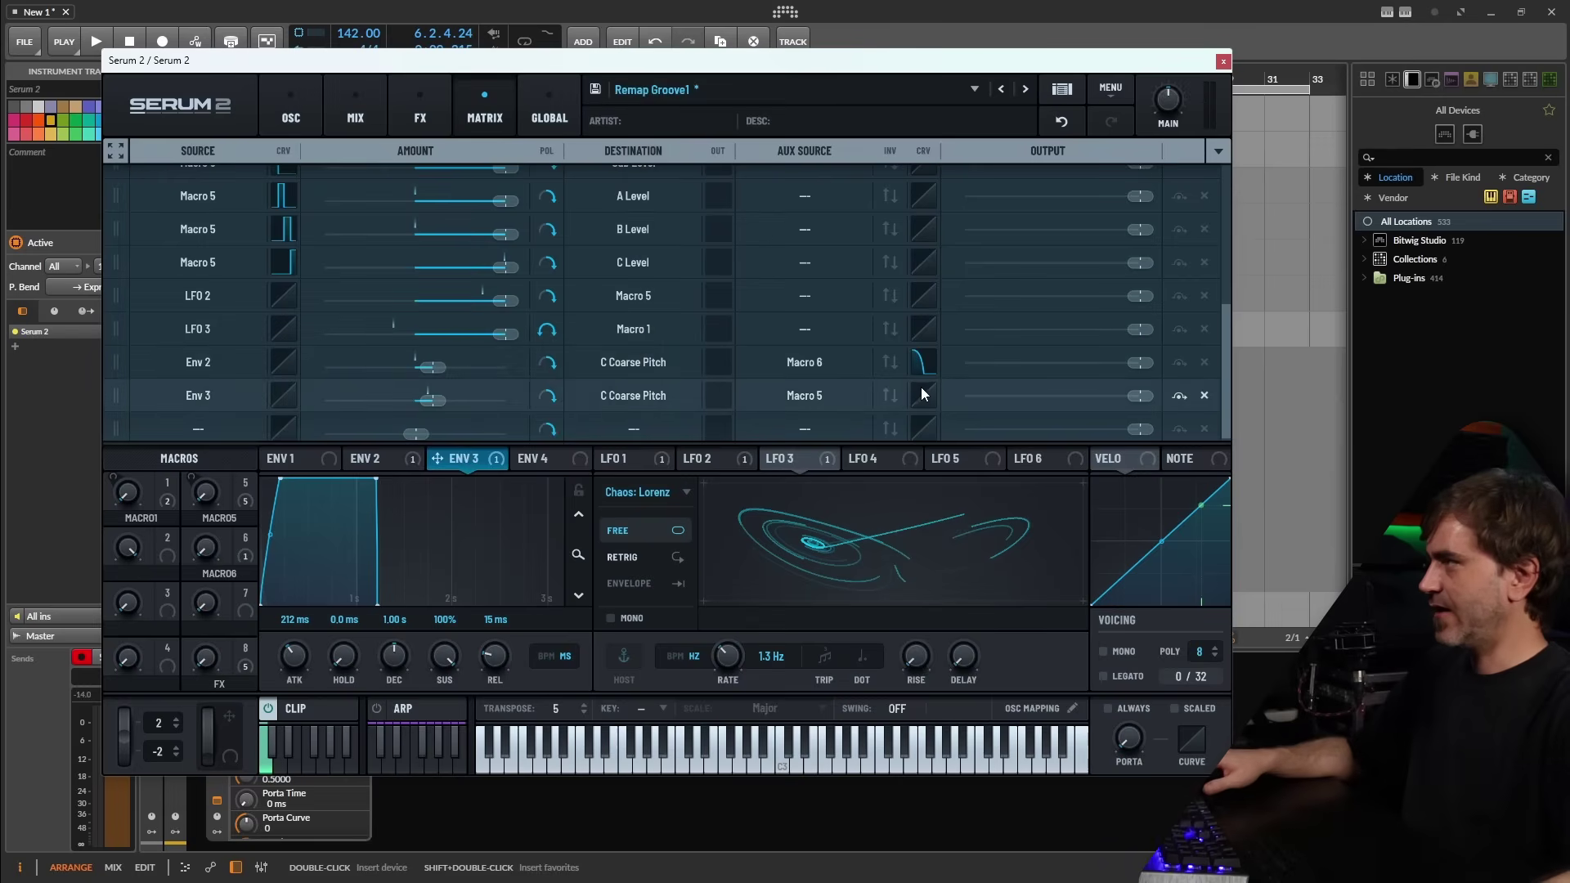
- Bend the Macro 5 aux curve on the Env 3 route into a steep rise
{"action": "left_click", "coordinate": [923, 395]}
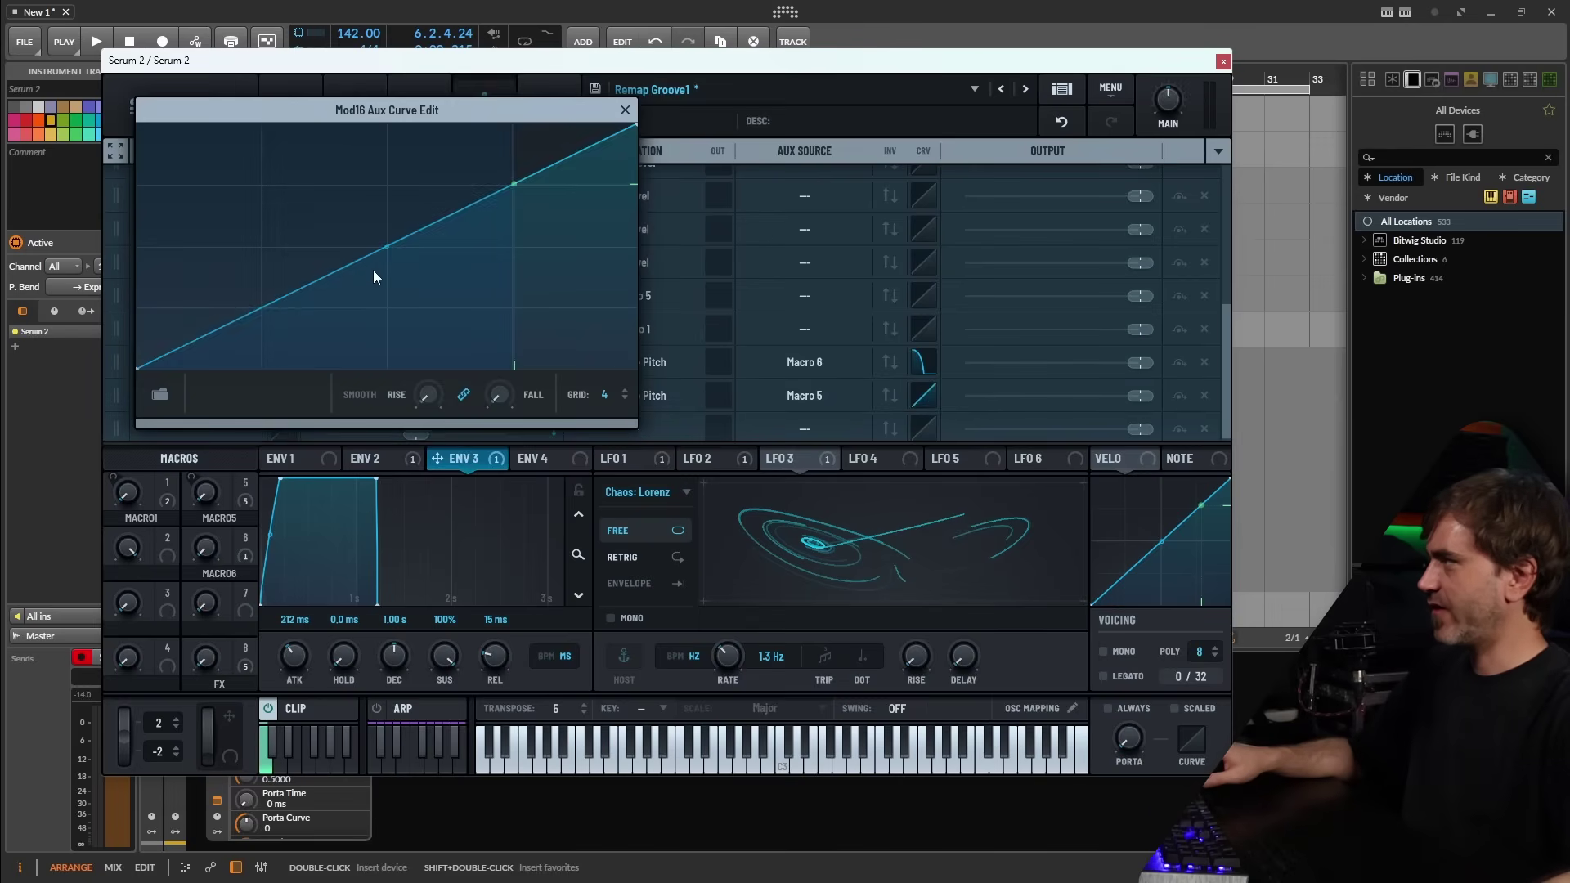
{"action": "left_click_drag", "start_coordinate": [373, 270], "coordinate": [506, 195]}
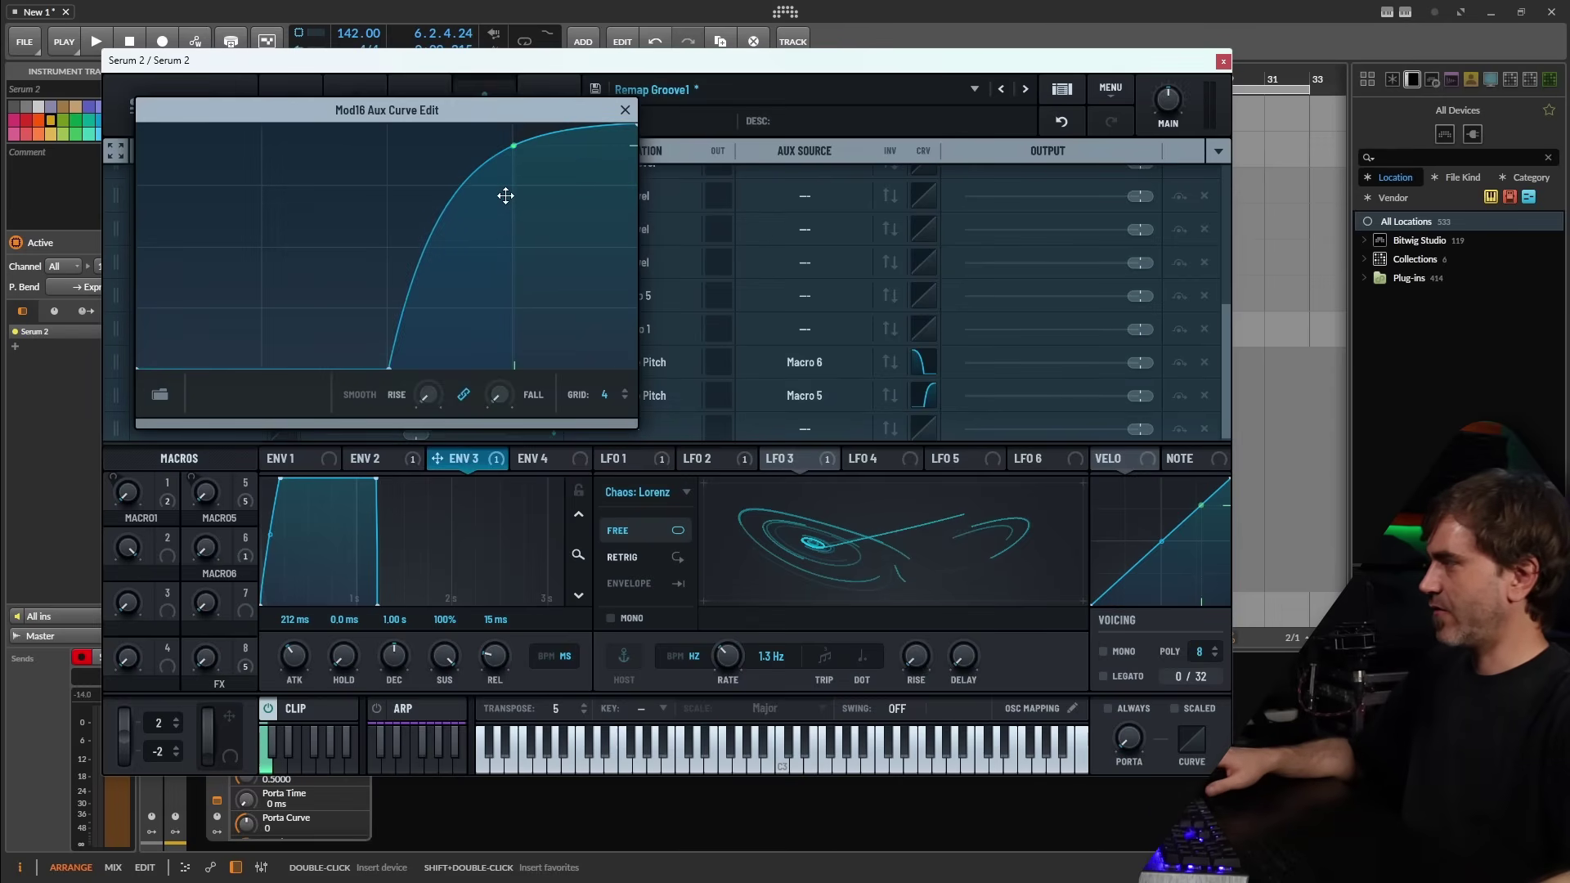
{"action": "left_click", "coordinate": [624, 112]}
{"action": "key", "text": "space"}
{"action": "key", "text": "space"}
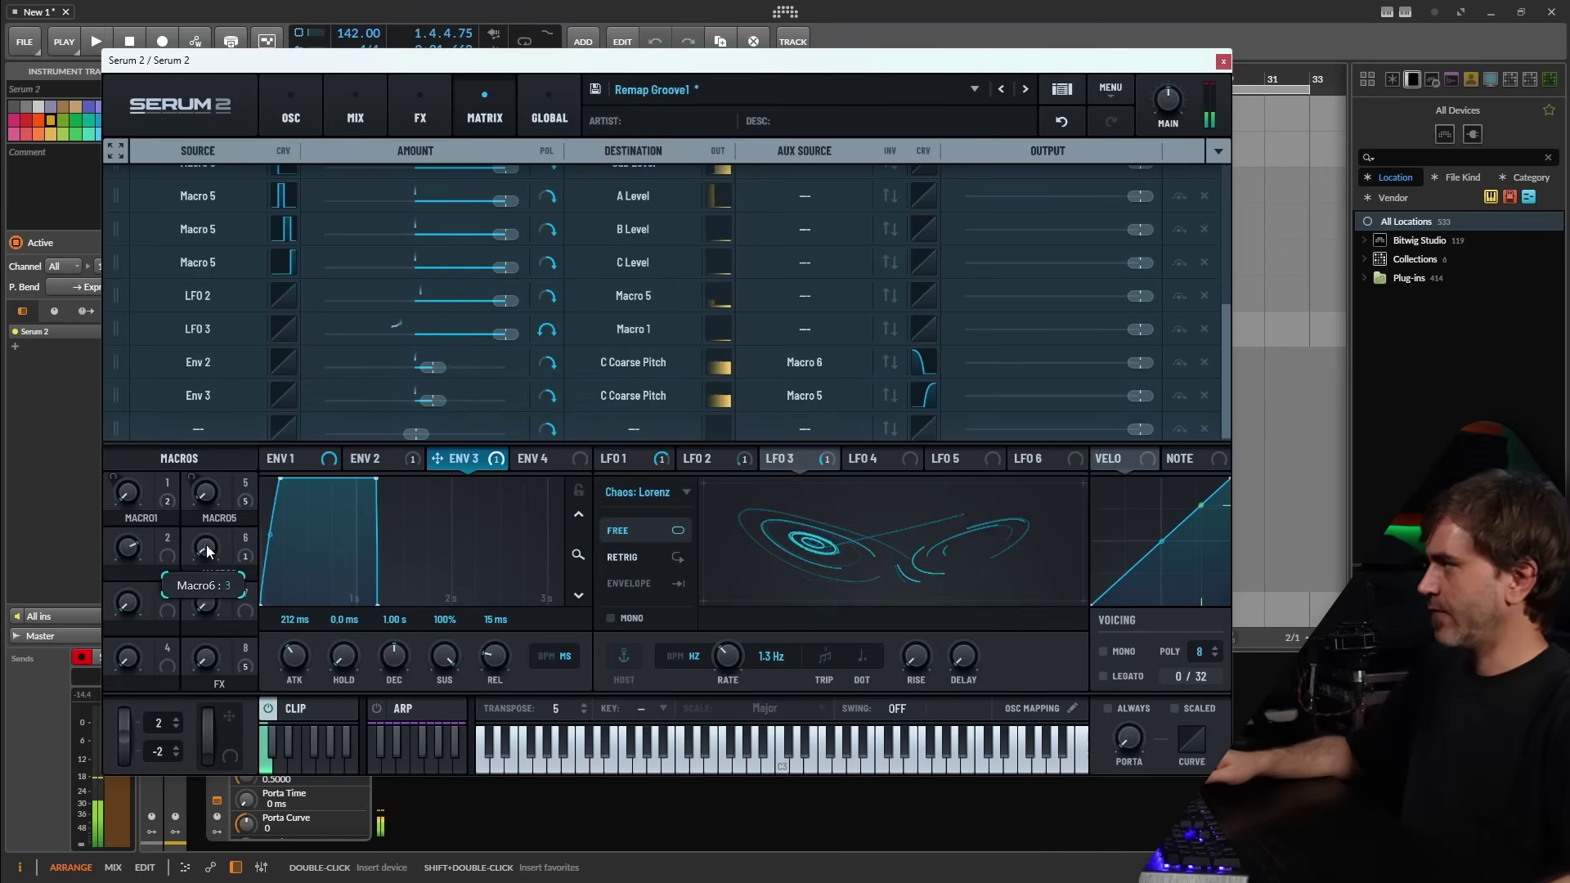
- Add LFO 3 as a modulator of Macro 6 and audition the result
{"action": "key", "text": "space"}
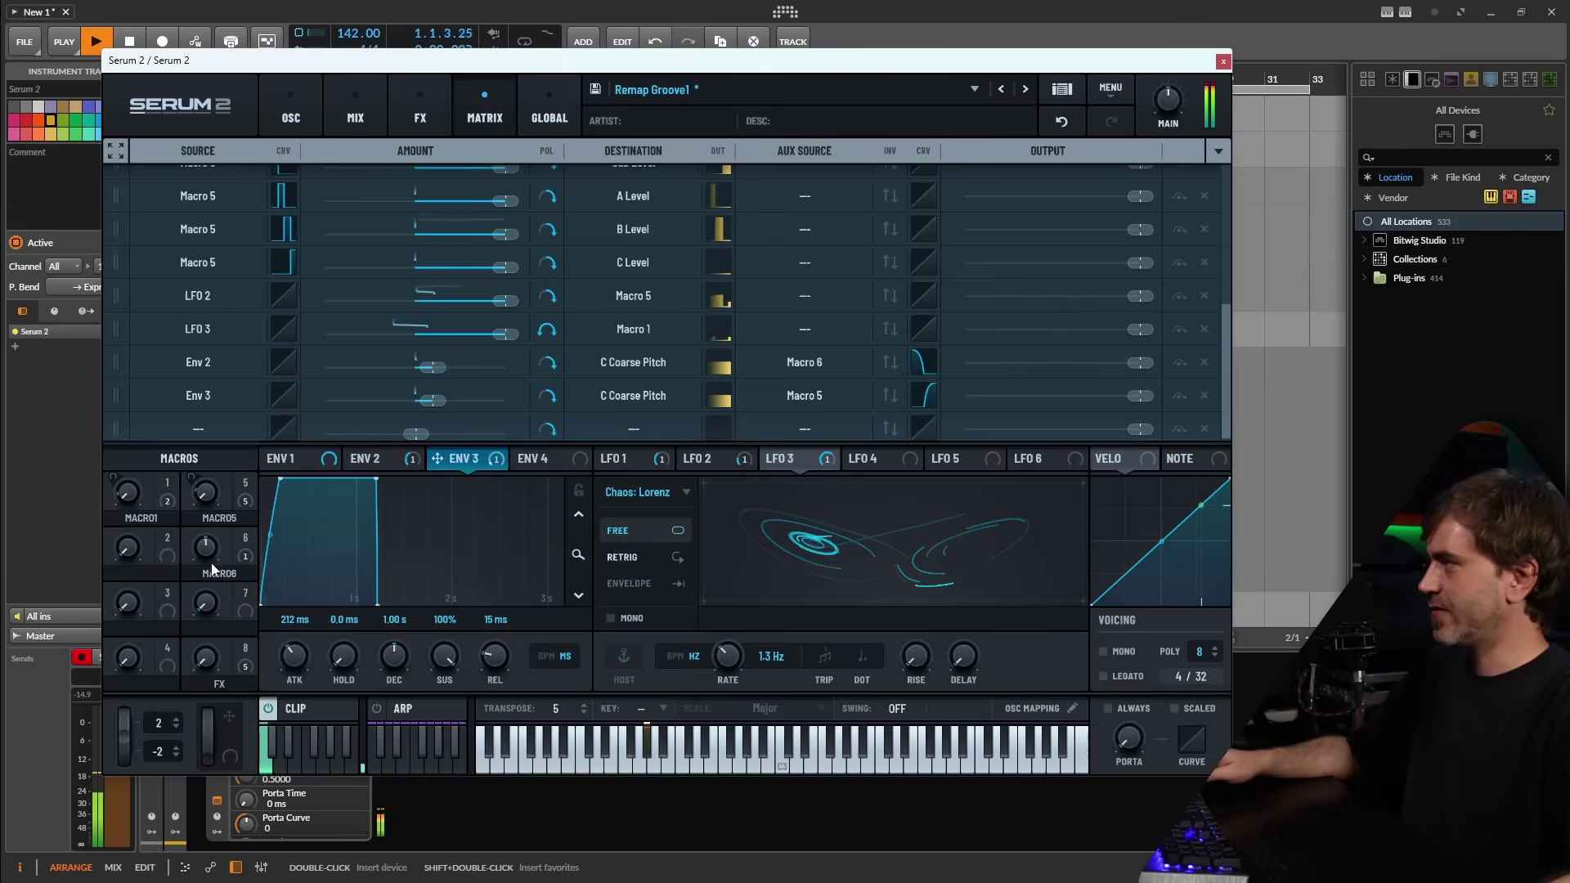
{"action": "key", "text": "space"}
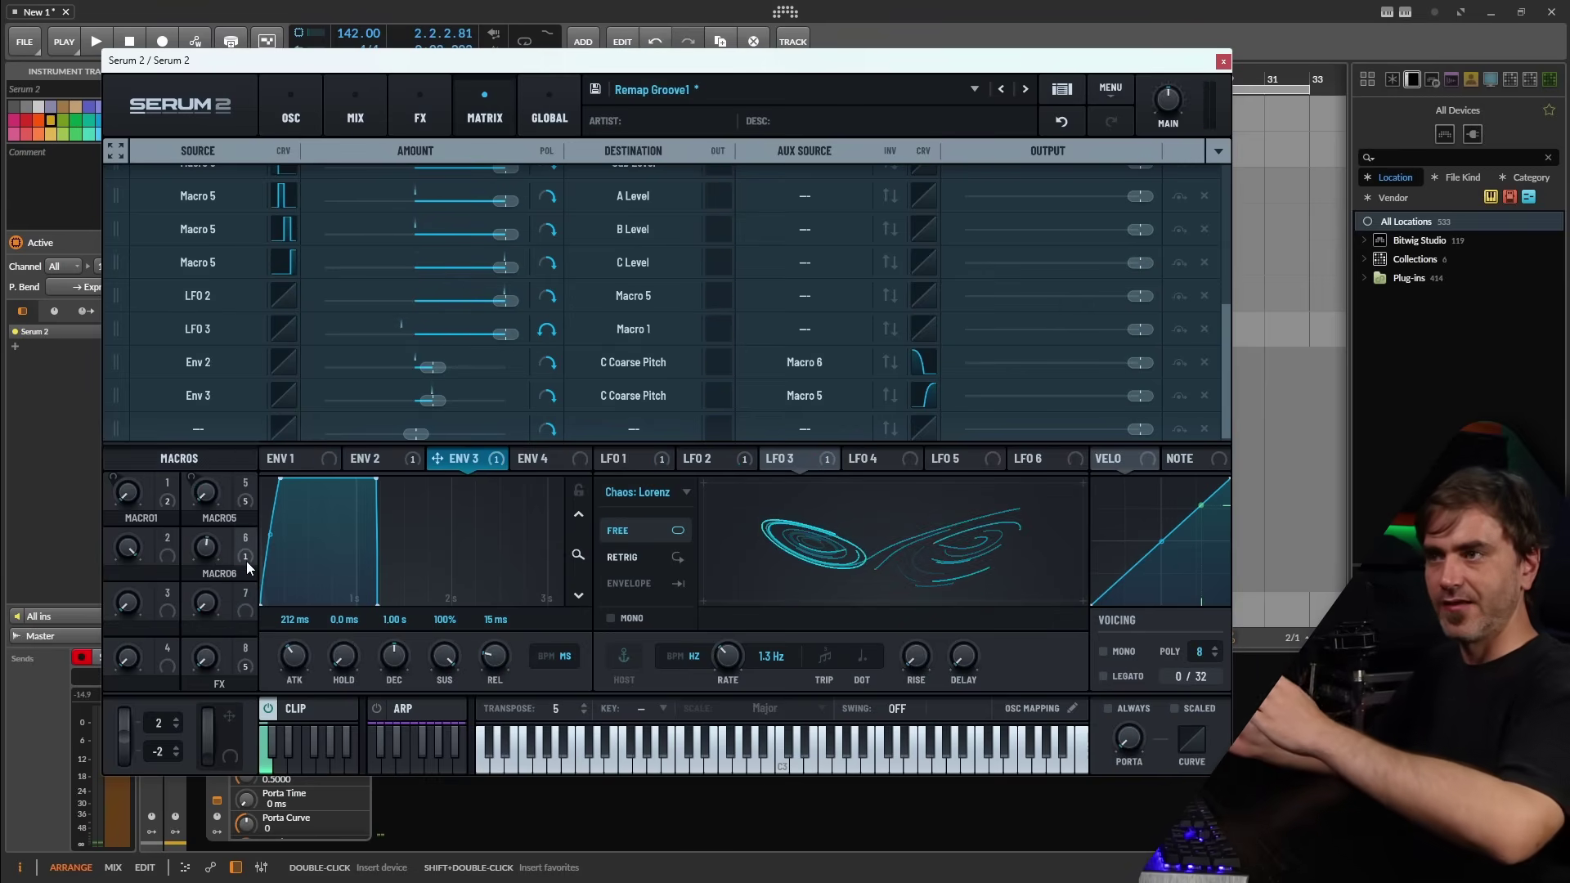
{"action": "mouse_move", "coordinate": [246, 563]}
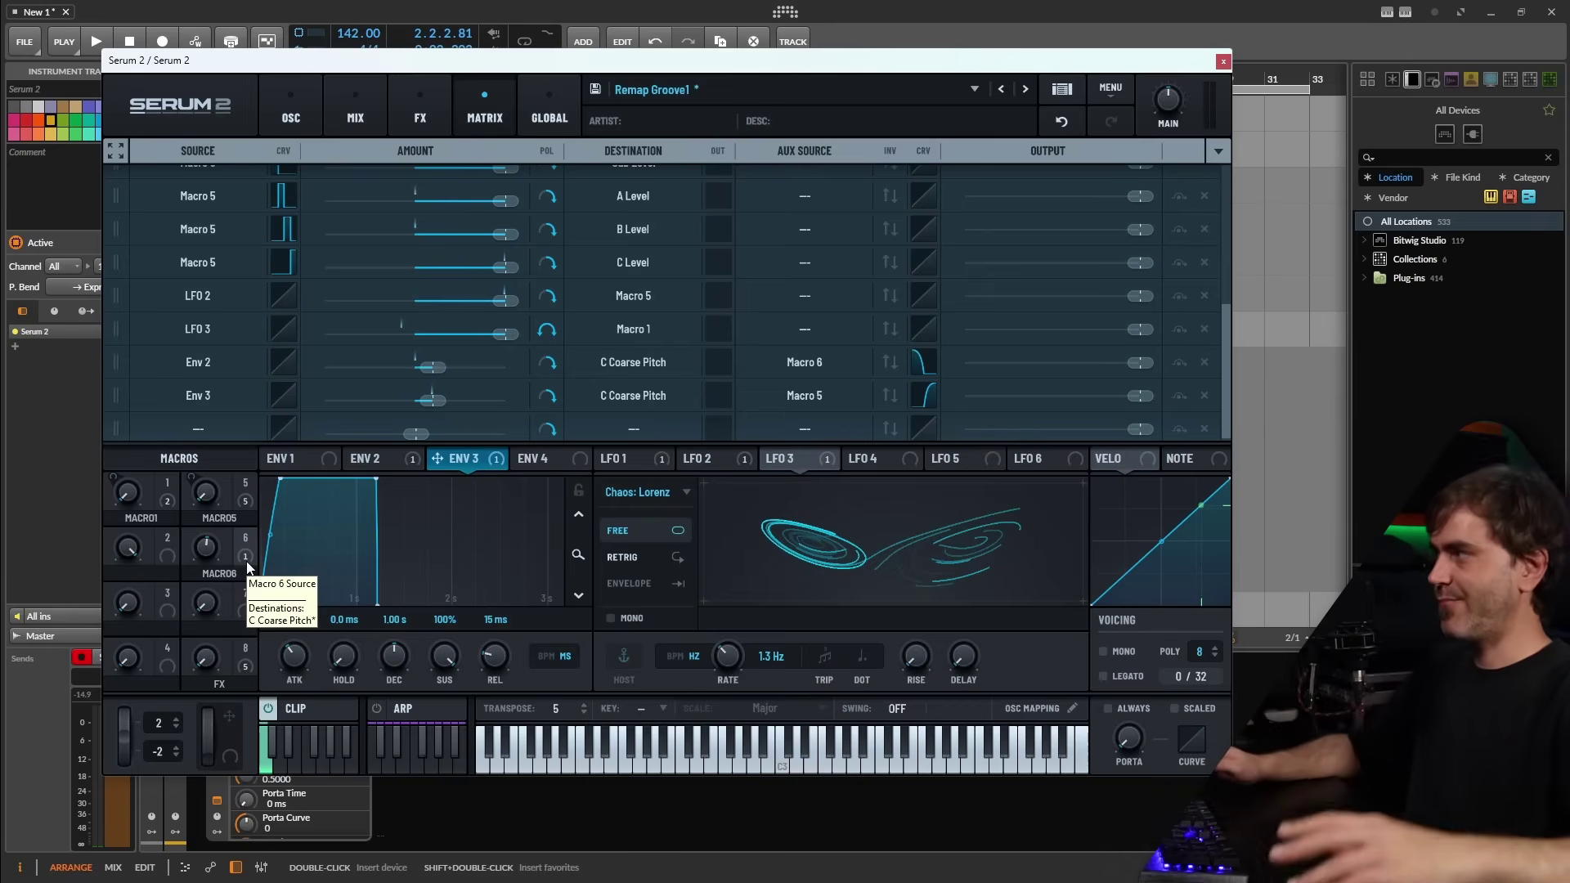
{"action": "key", "text": "space"}
{"action": "mouse_move", "coordinate": [208, 546]}
{"action": "scroll", "coordinate": [208, 542], "scroll_direction": "up", "scroll_amount": 4}
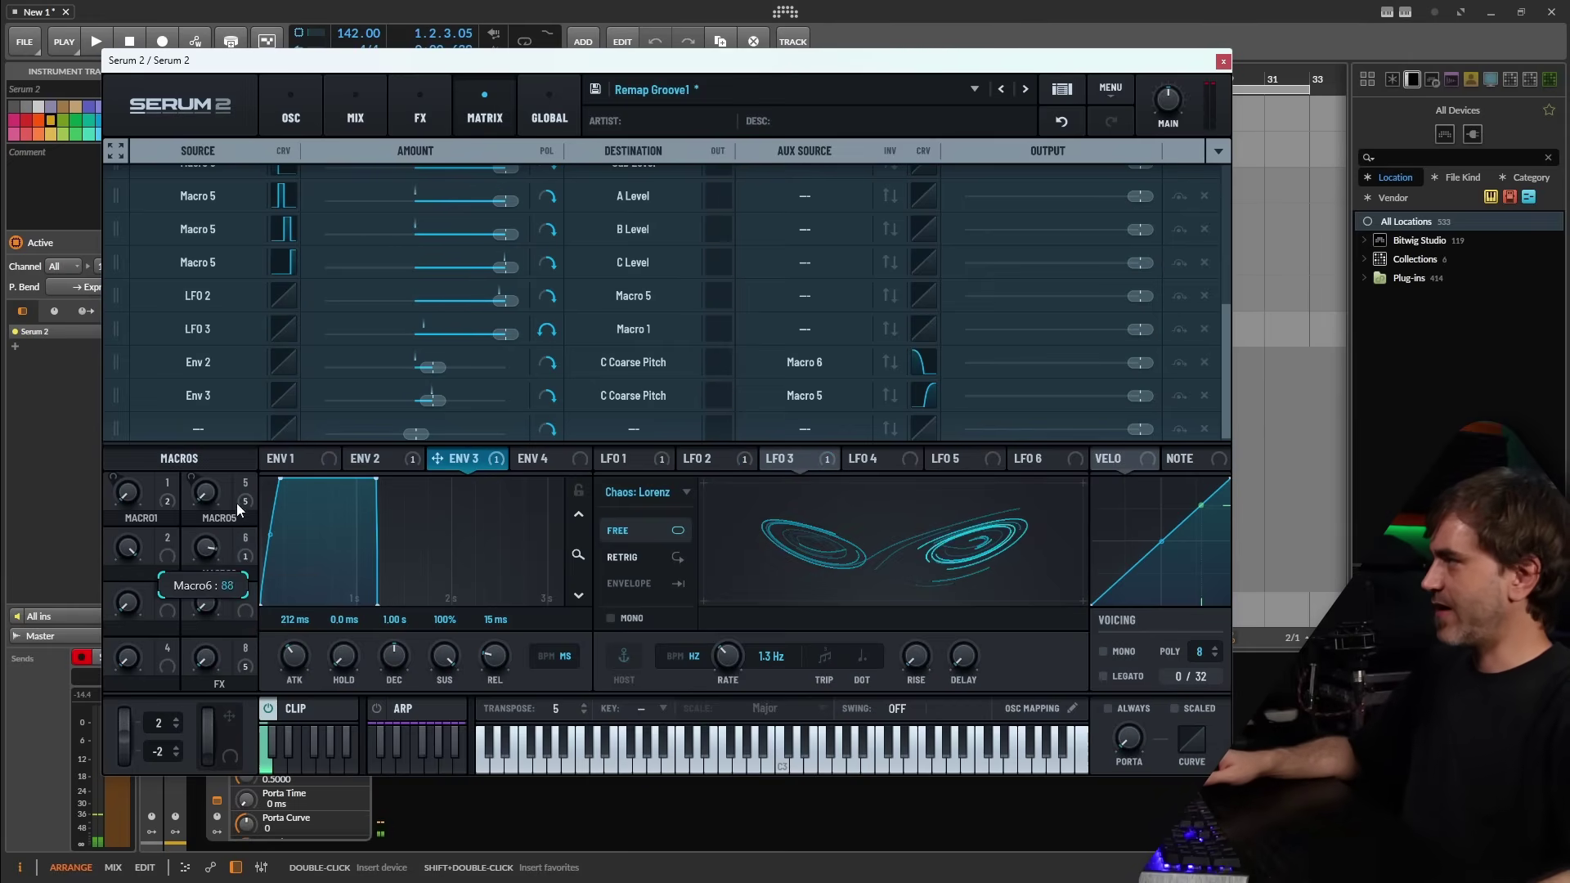
{"action": "left_click_drag", "start_coordinate": [761, 438], "coordinate": [208, 556]}
{"action": "key", "text": "space"}
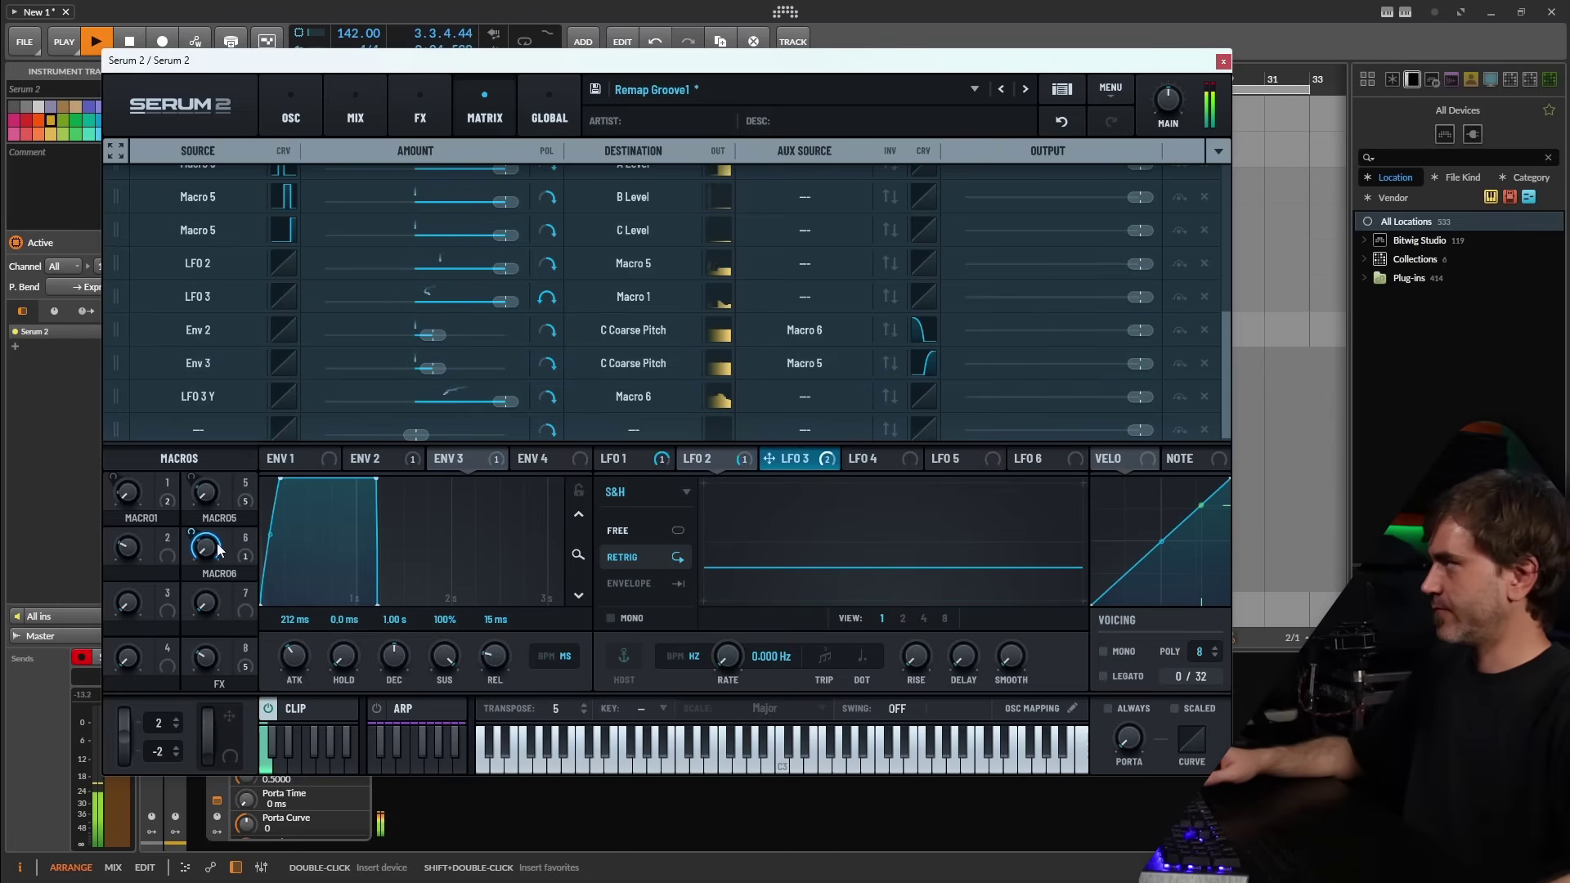
{"action": "left_click", "coordinate": [291, 117]}
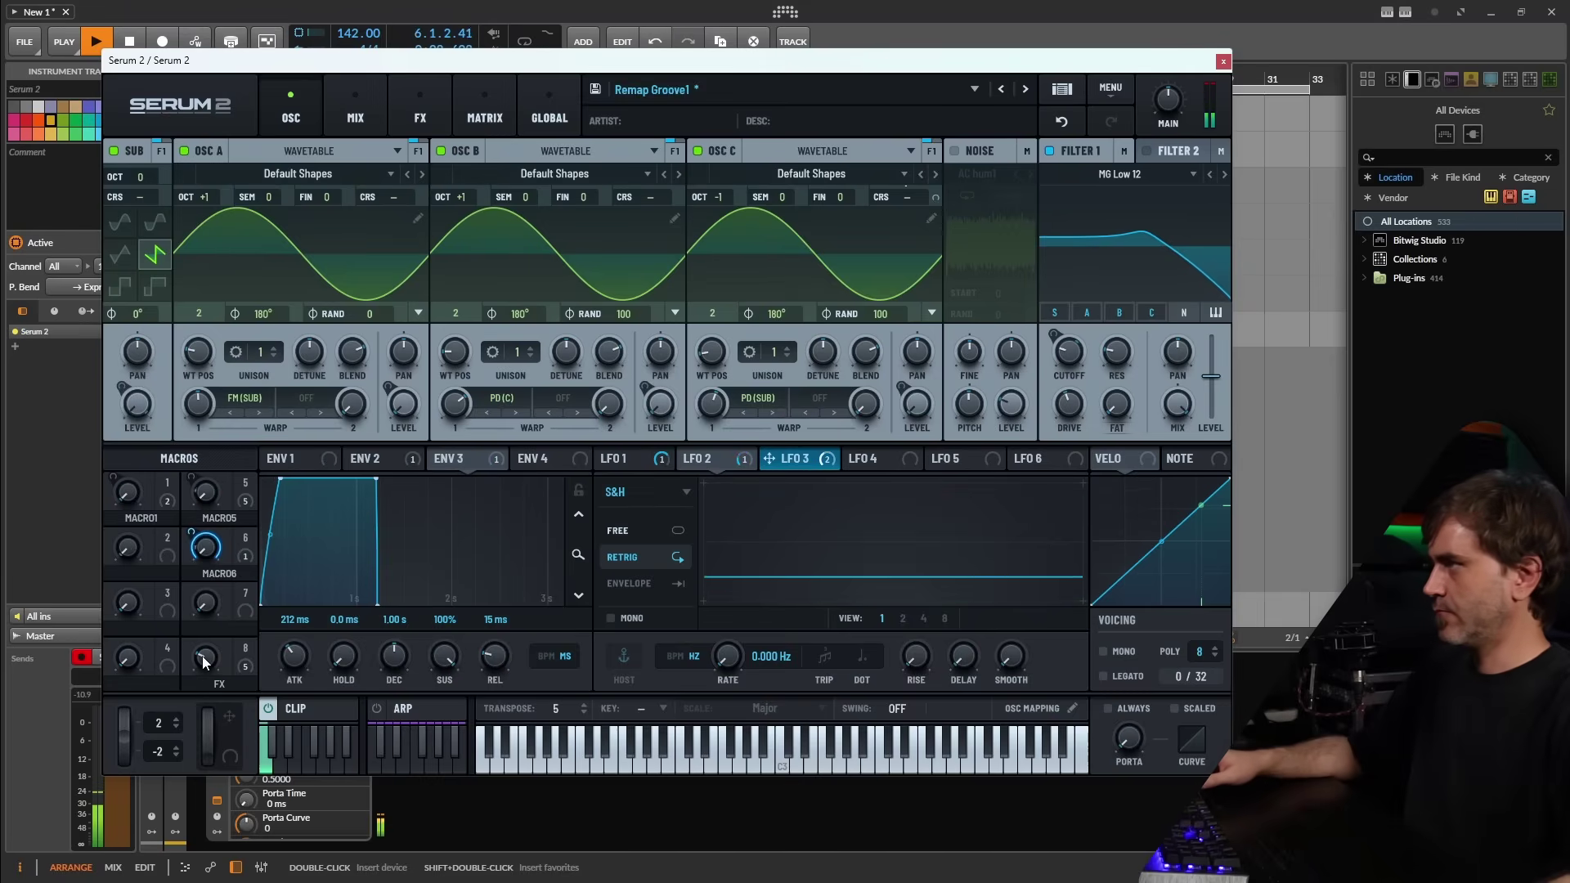
- Set Filter 1 to BP 12 and drop the sub oscillator's octave to -4
{"action": "left_click", "coordinate": [1132, 175]}
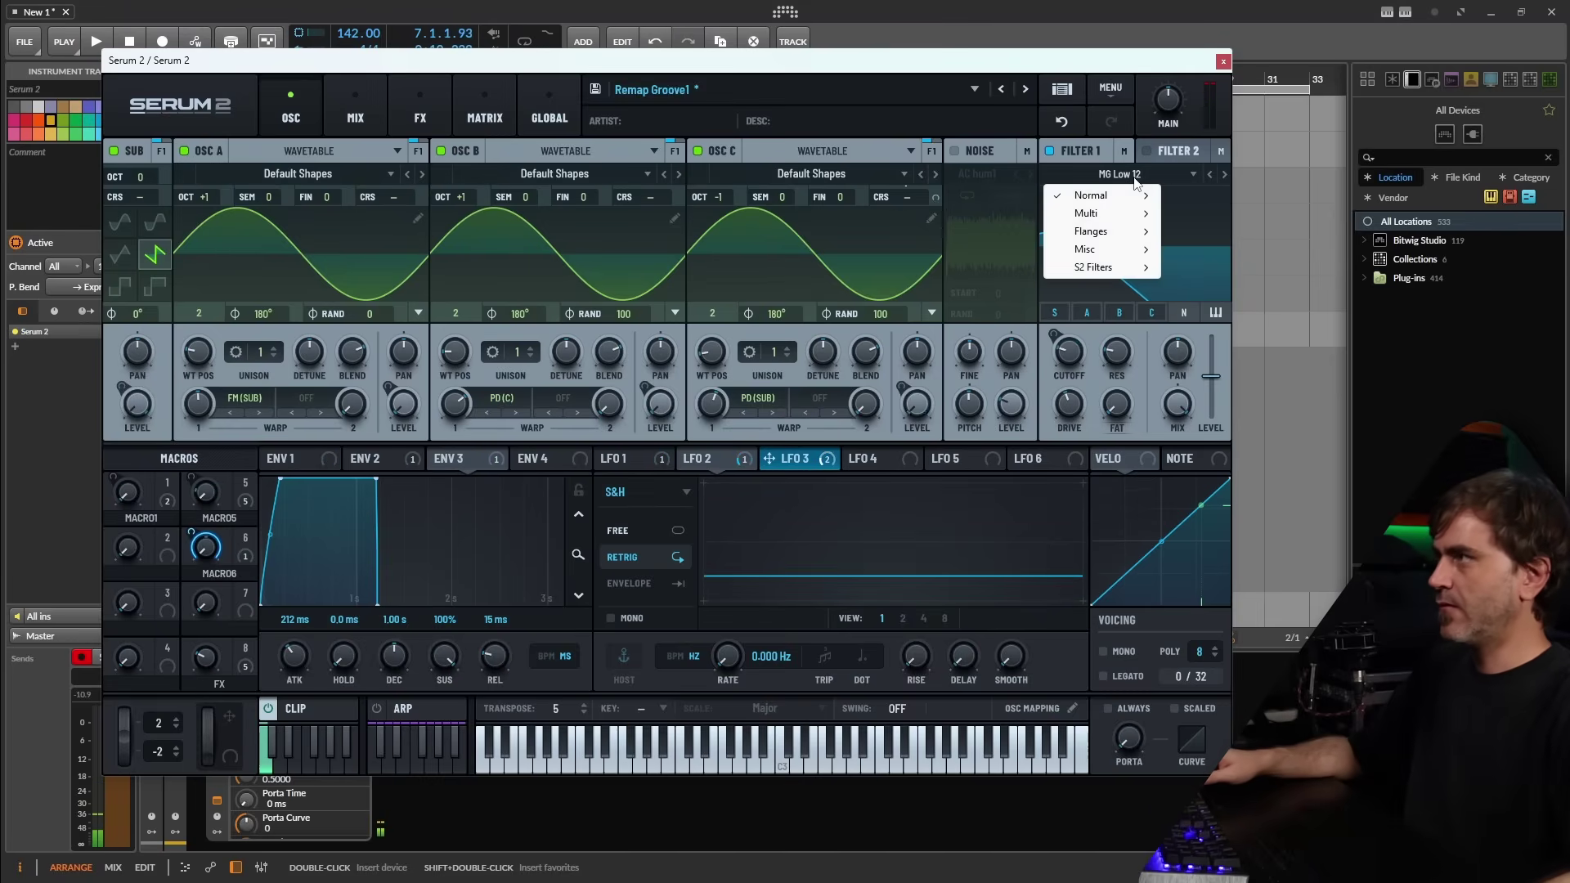
{"action": "mouse_move", "coordinate": [1105, 275]}
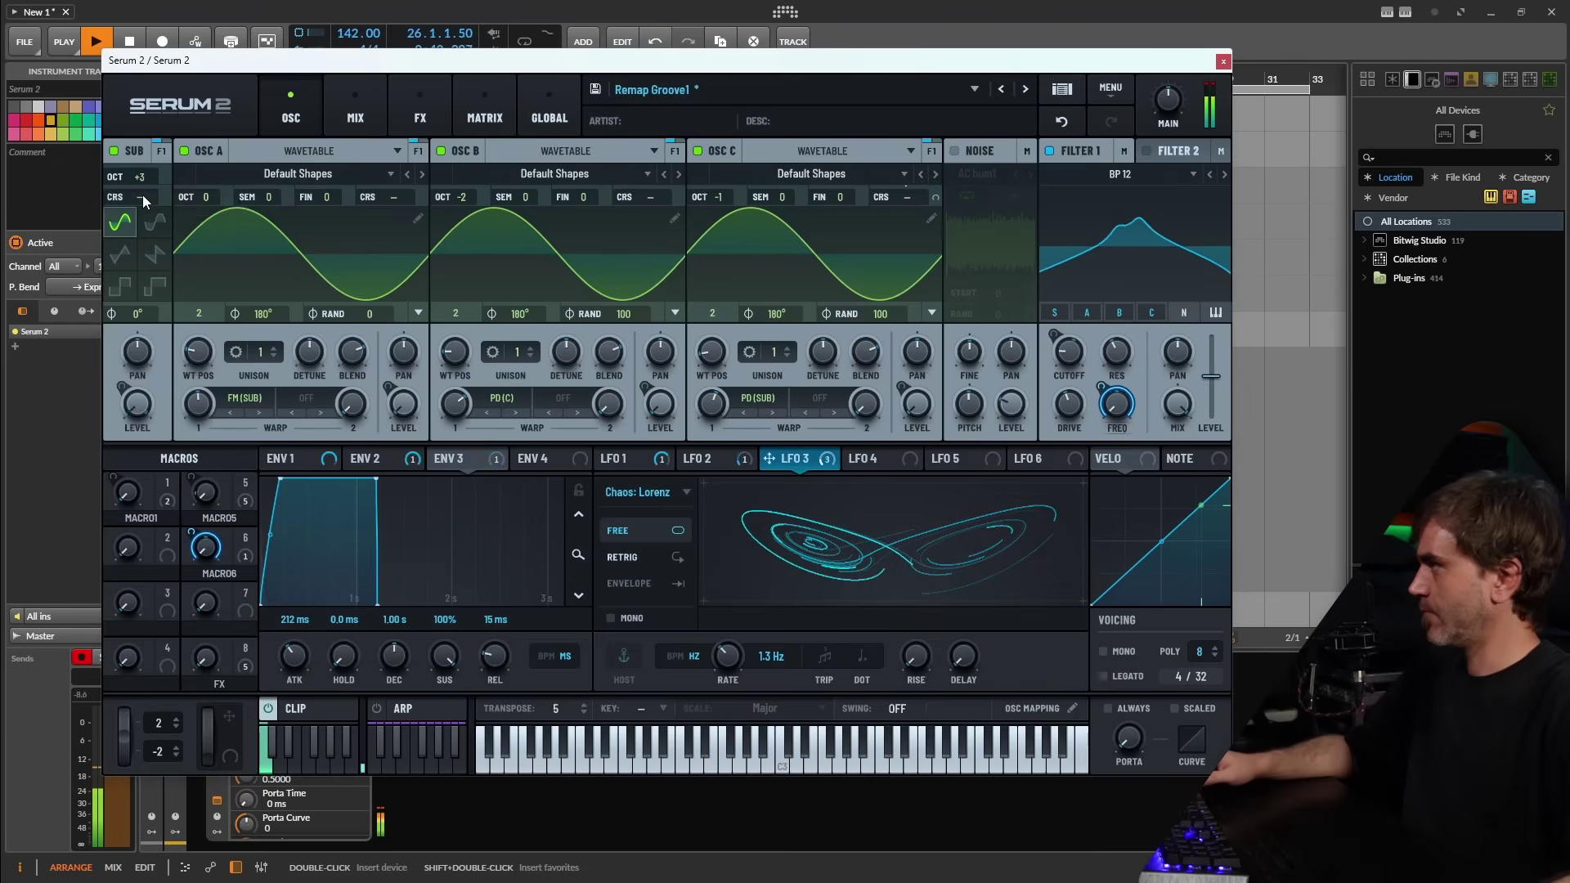
{"action": "left_click_drag", "start_coordinate": [153, 179], "coordinate": [137, 205]}
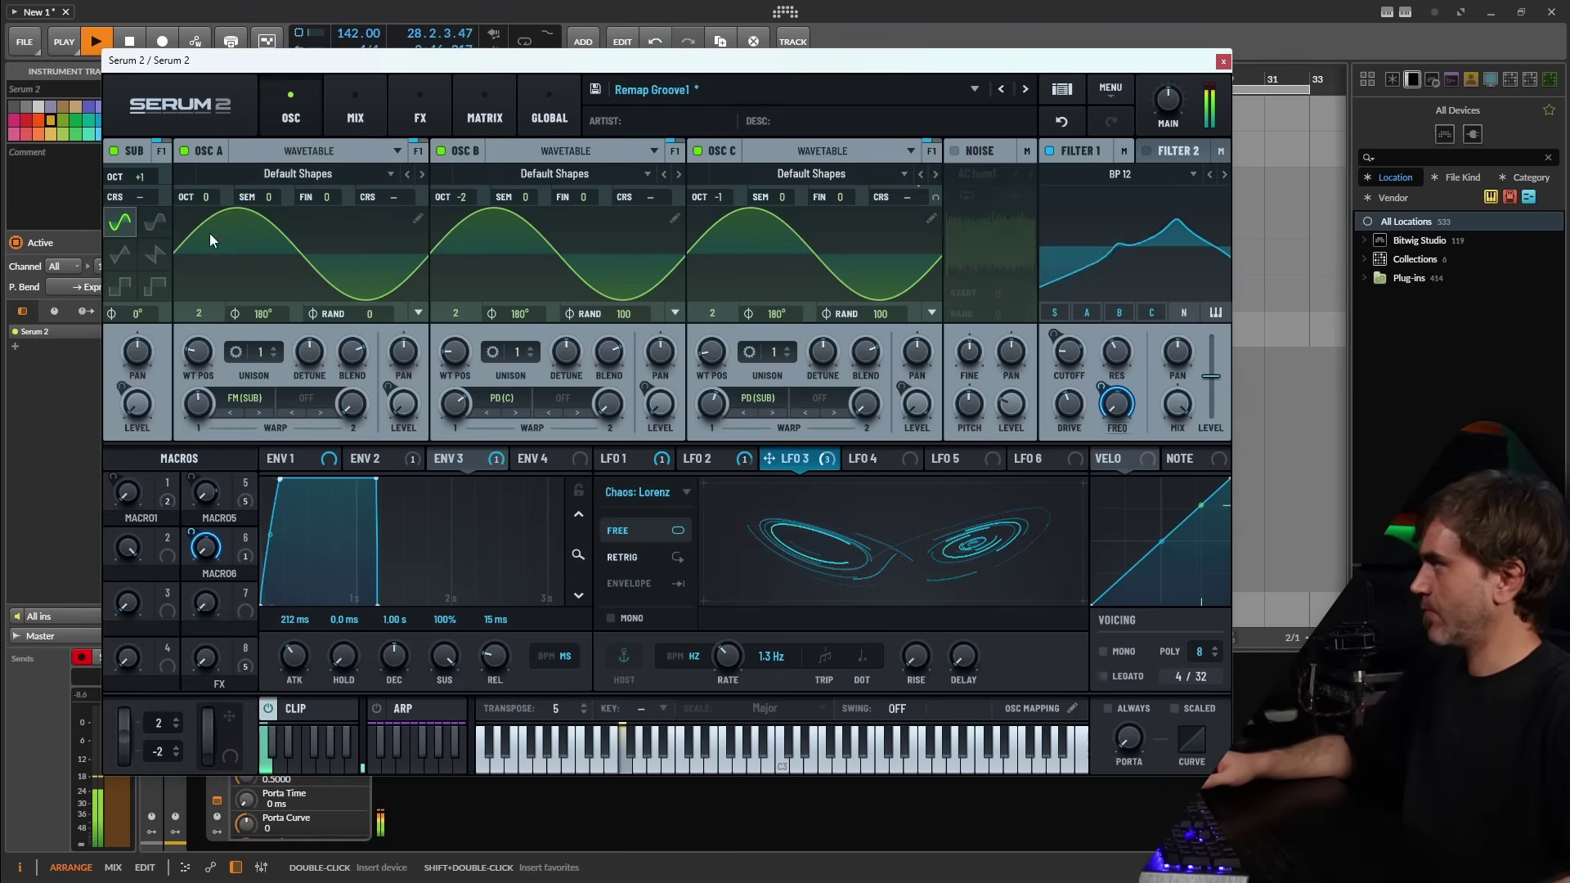
{"action": "left_click", "coordinate": [879, 459]}
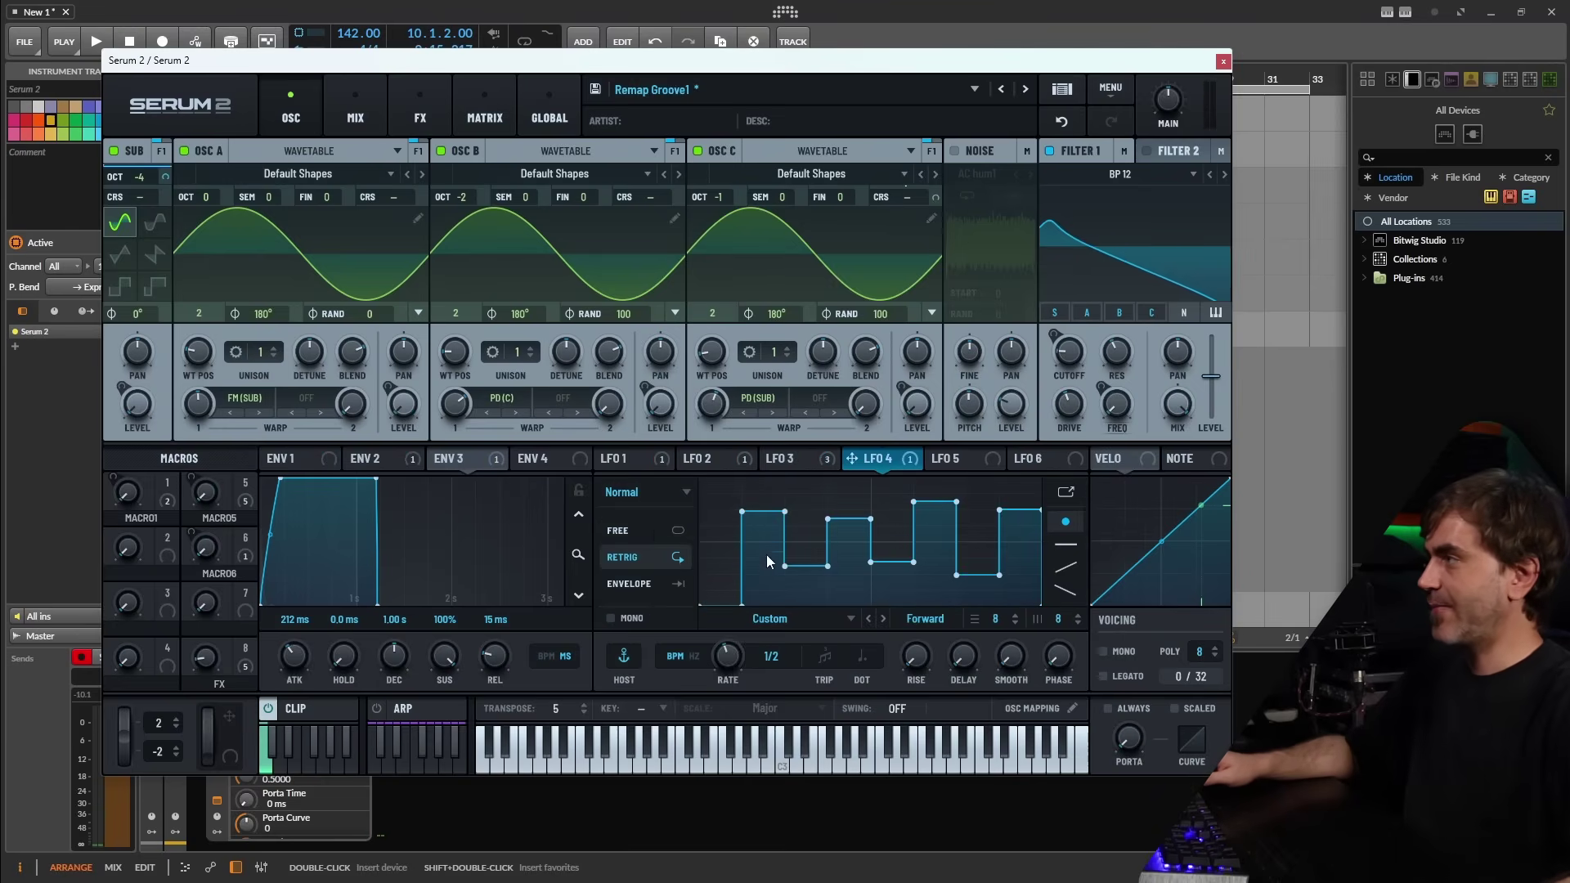
- Reshape LFO 4's steps and route it to the octave of oscillators A, B and C
{"action": "left_click_drag", "start_coordinate": [804, 534], "coordinate": [805, 536]}
{"action": "left_click_drag", "start_coordinate": [871, 563], "coordinate": [873, 504]}
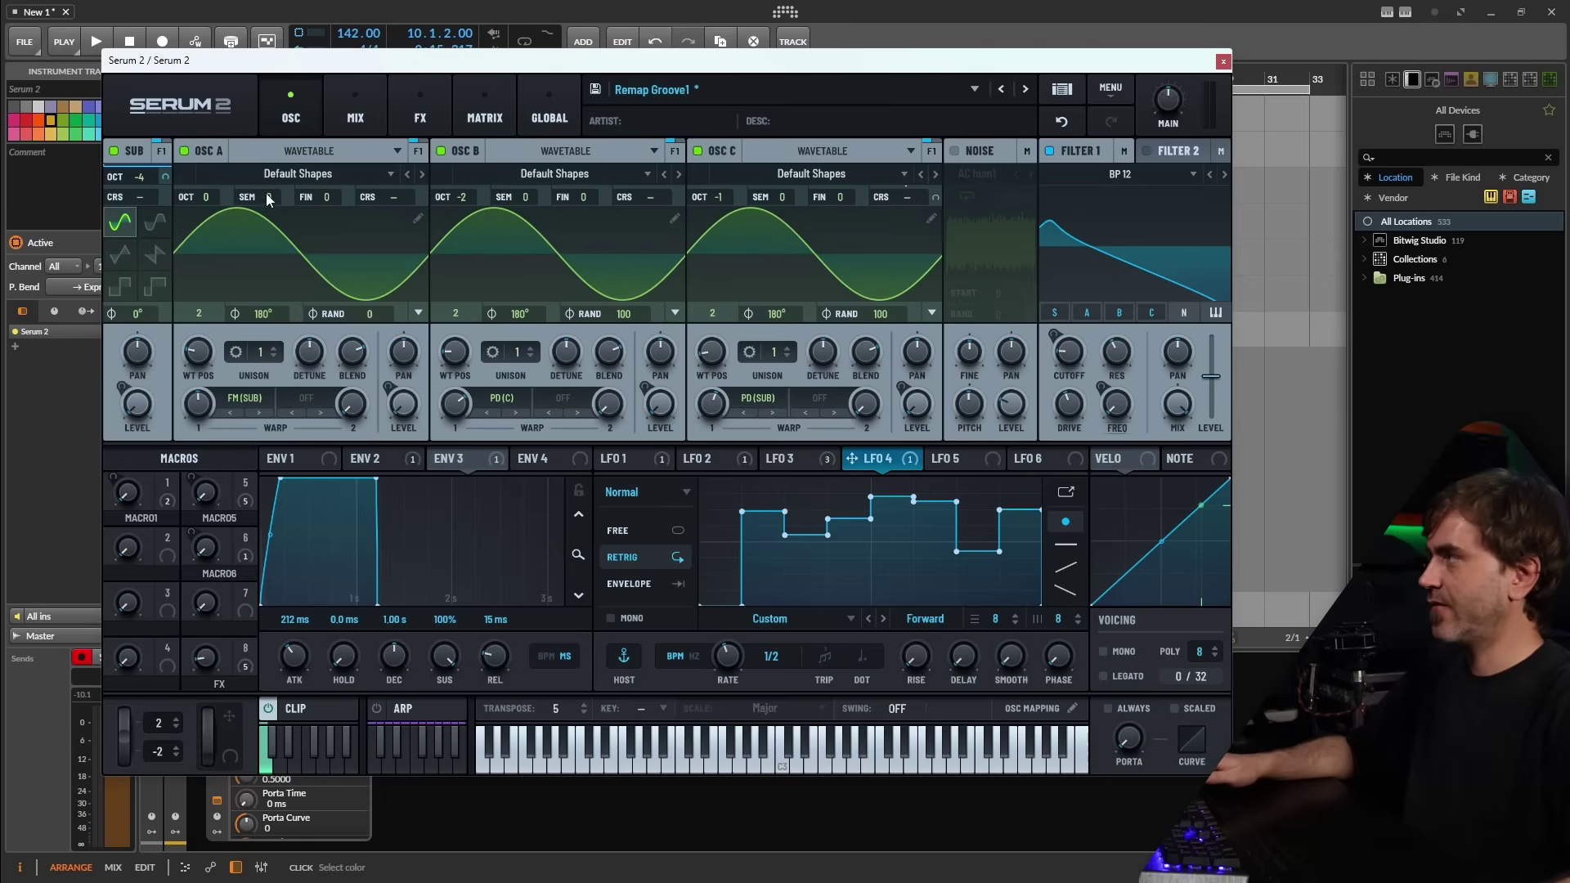
{"action": "left_click_drag", "start_coordinate": [910, 463], "coordinate": [208, 199]}
{"action": "left_click_drag", "start_coordinate": [889, 460], "coordinate": [504, 200]}
{"action": "left_click_drag", "start_coordinate": [891, 458], "coordinate": [726, 198]}
- Give the oscillator C and B octave routes stepped custom curves
{"action": "right_click", "coordinate": [742, 197]}
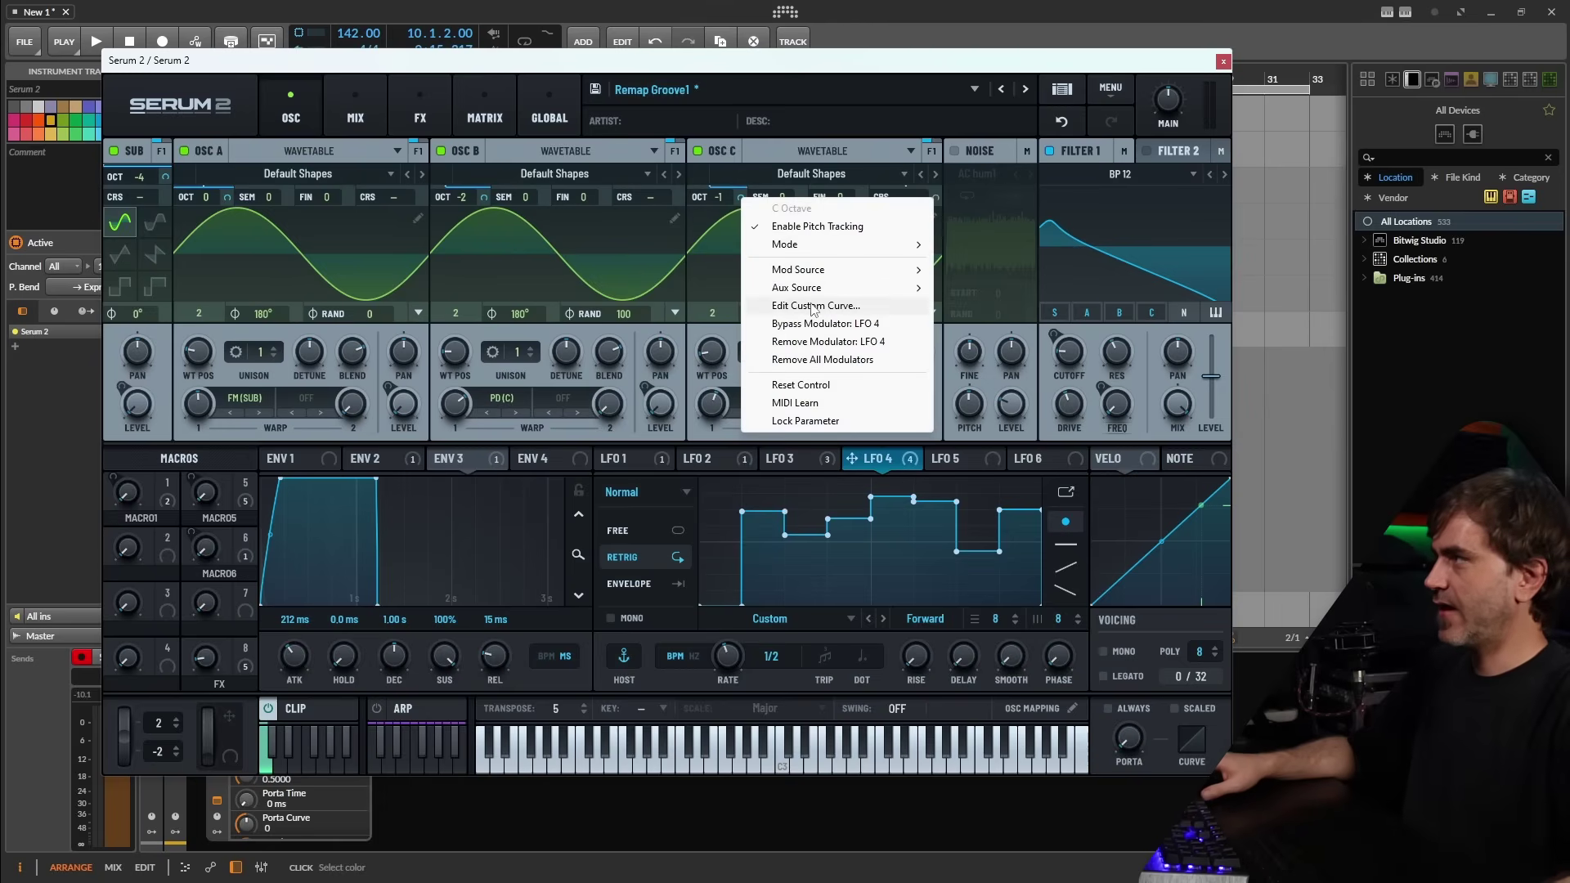
{"action": "left_click", "coordinate": [777, 305]}
{"action": "mouse_move", "coordinate": [660, 217]}
{"action": "left_mouse_down"}
{"action": "mouse_move", "coordinate": [720, 197]}
{"action": "mouse_move", "coordinate": [803, 317]}
{"action": "mouse_move", "coordinate": [920, 189]}
{"action": "mouse_move", "coordinate": [1029, 313]}
{"action": "left_mouse_up"}
{"action": "left_click", "coordinate": [1088, 109]}
{"action": "left_click", "coordinate": [517, 198]}
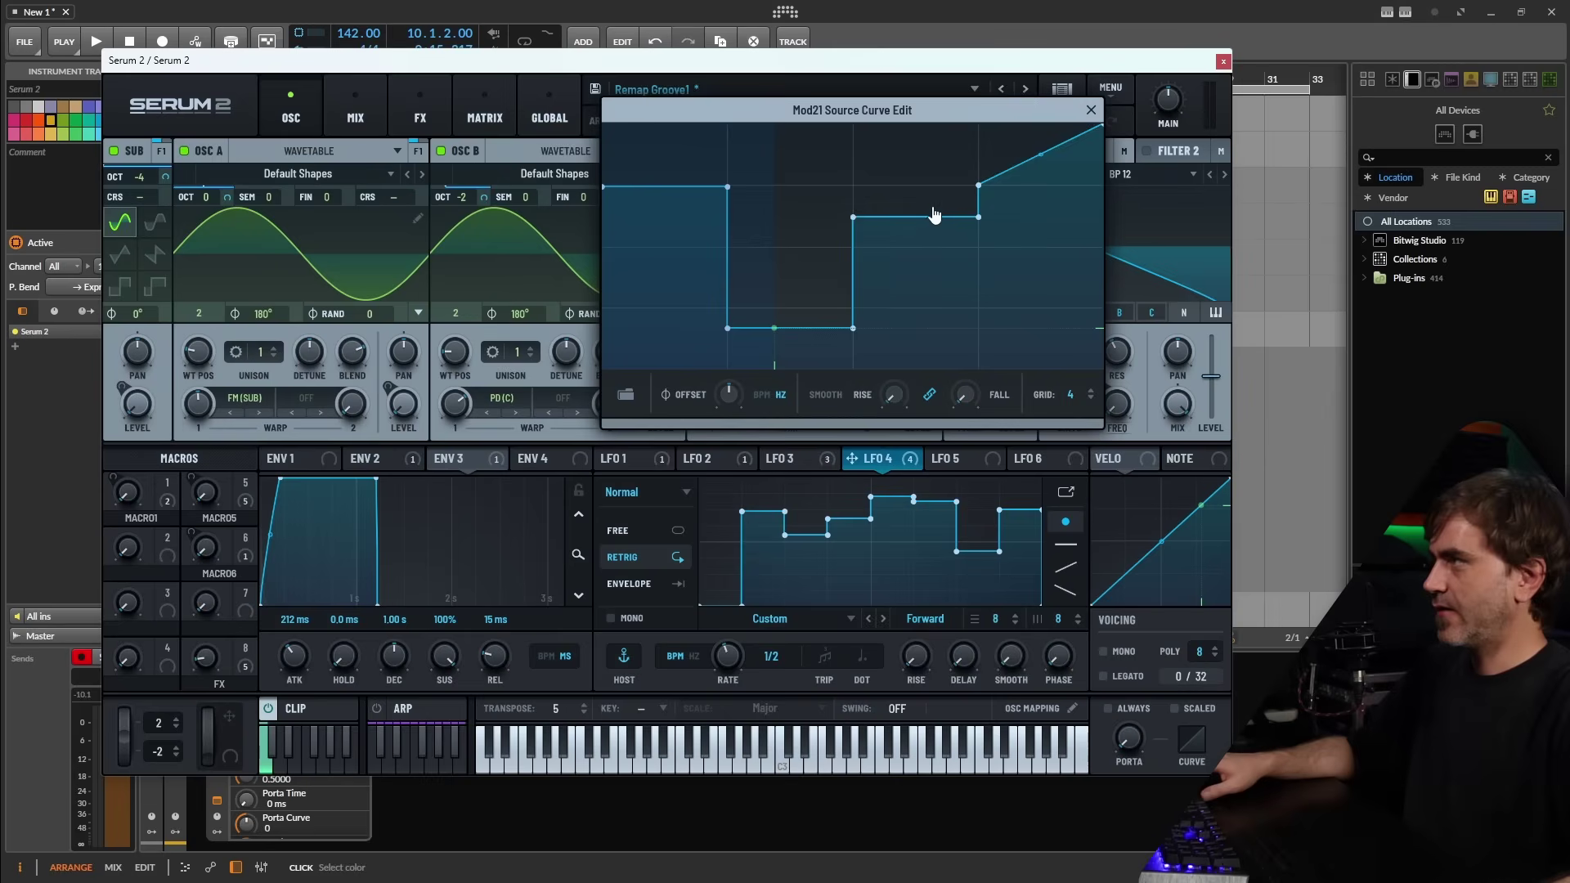
{"action": "left_click_drag", "start_coordinate": [939, 210], "coordinate": [1067, 258]}
{"action": "left_click", "coordinate": [1092, 109]}
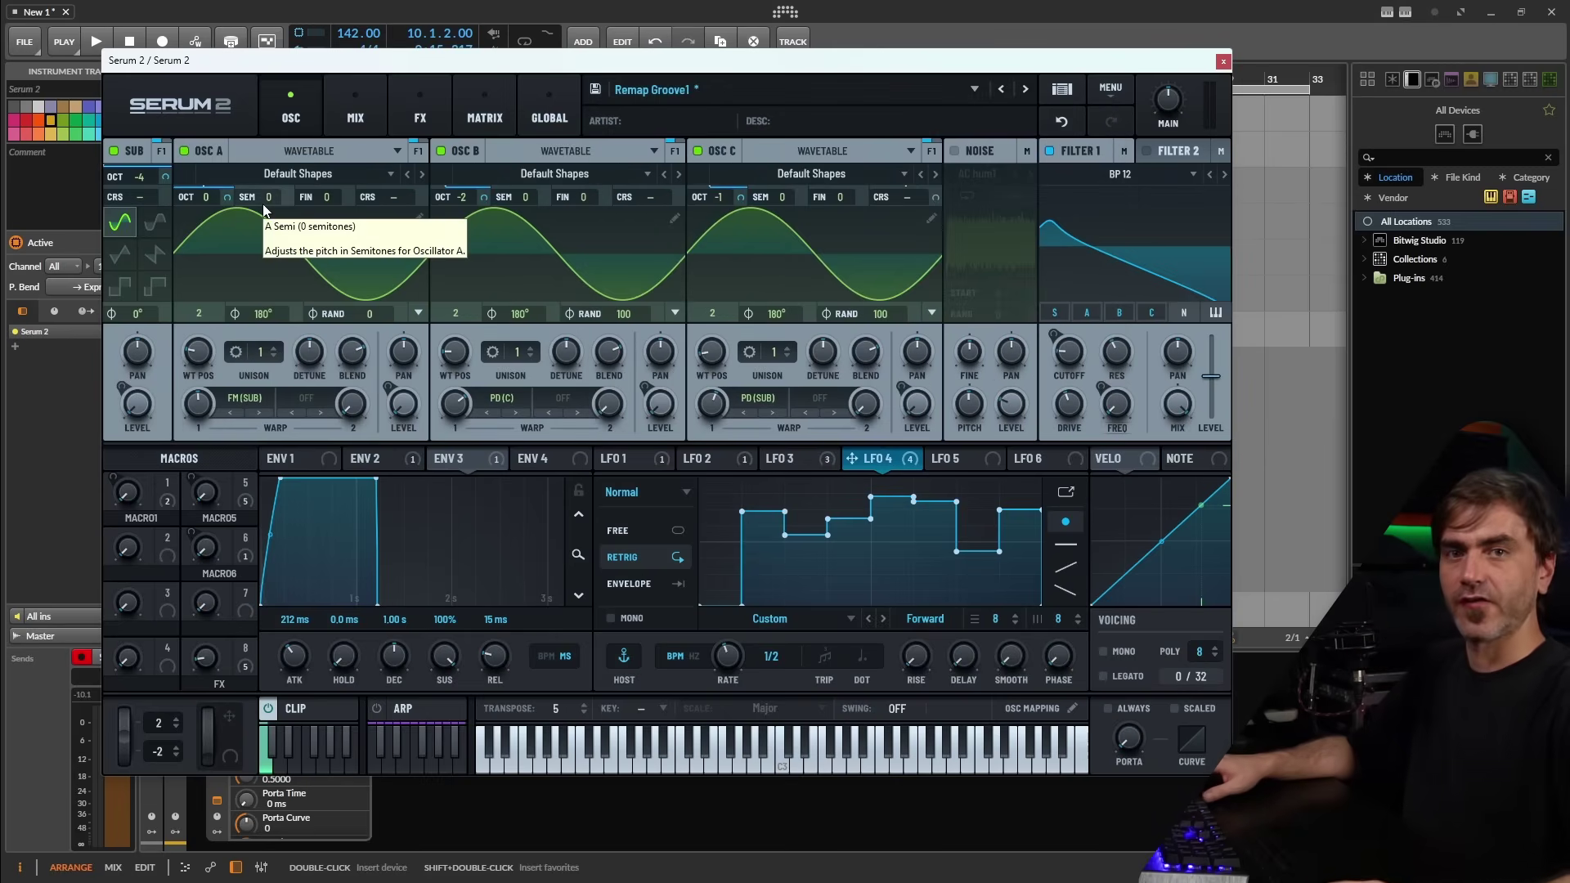
- Add a Hyper/Dimension effect with LFO 3 modulating Dimension size, then a Compressor
{"action": "right_click", "coordinate": [211, 193]}
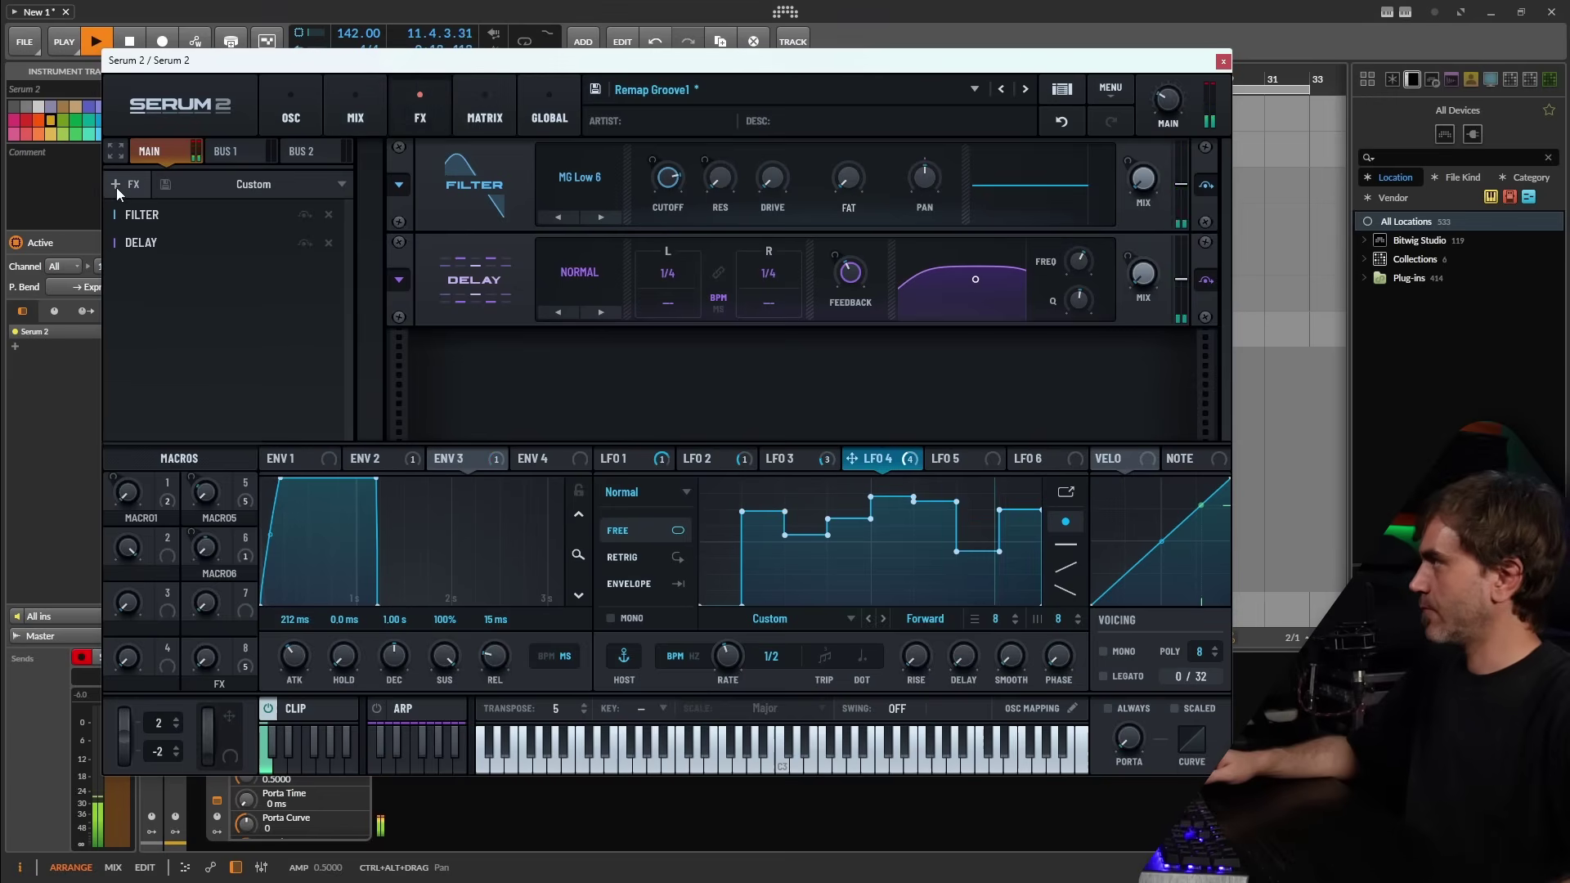
{"action": "left_click", "coordinate": [116, 189]}
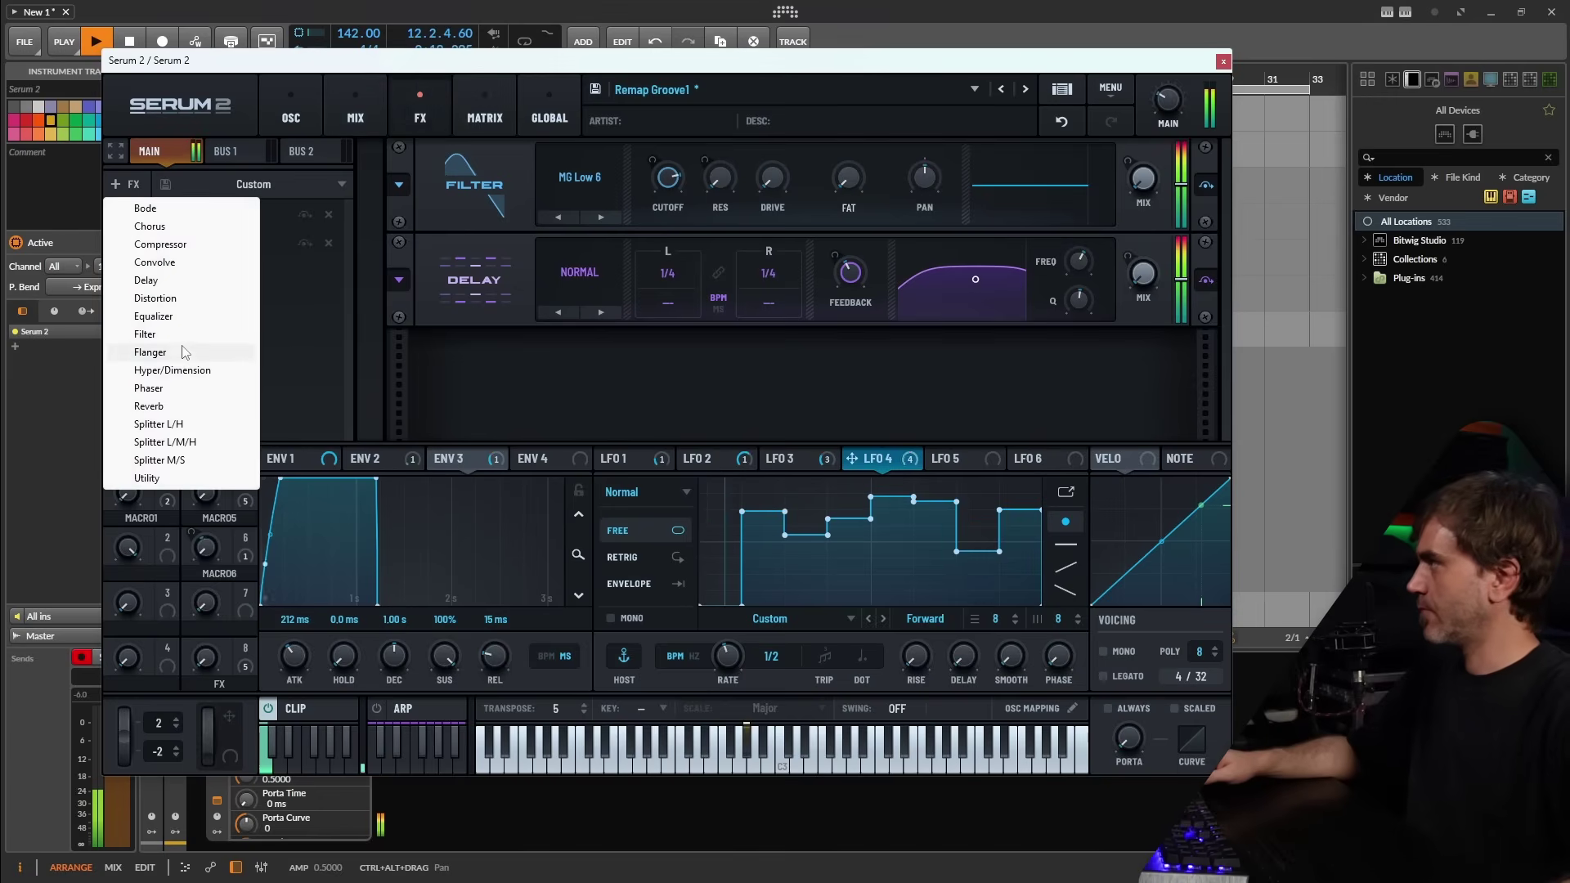
{"action": "left_click", "coordinate": [225, 371]}
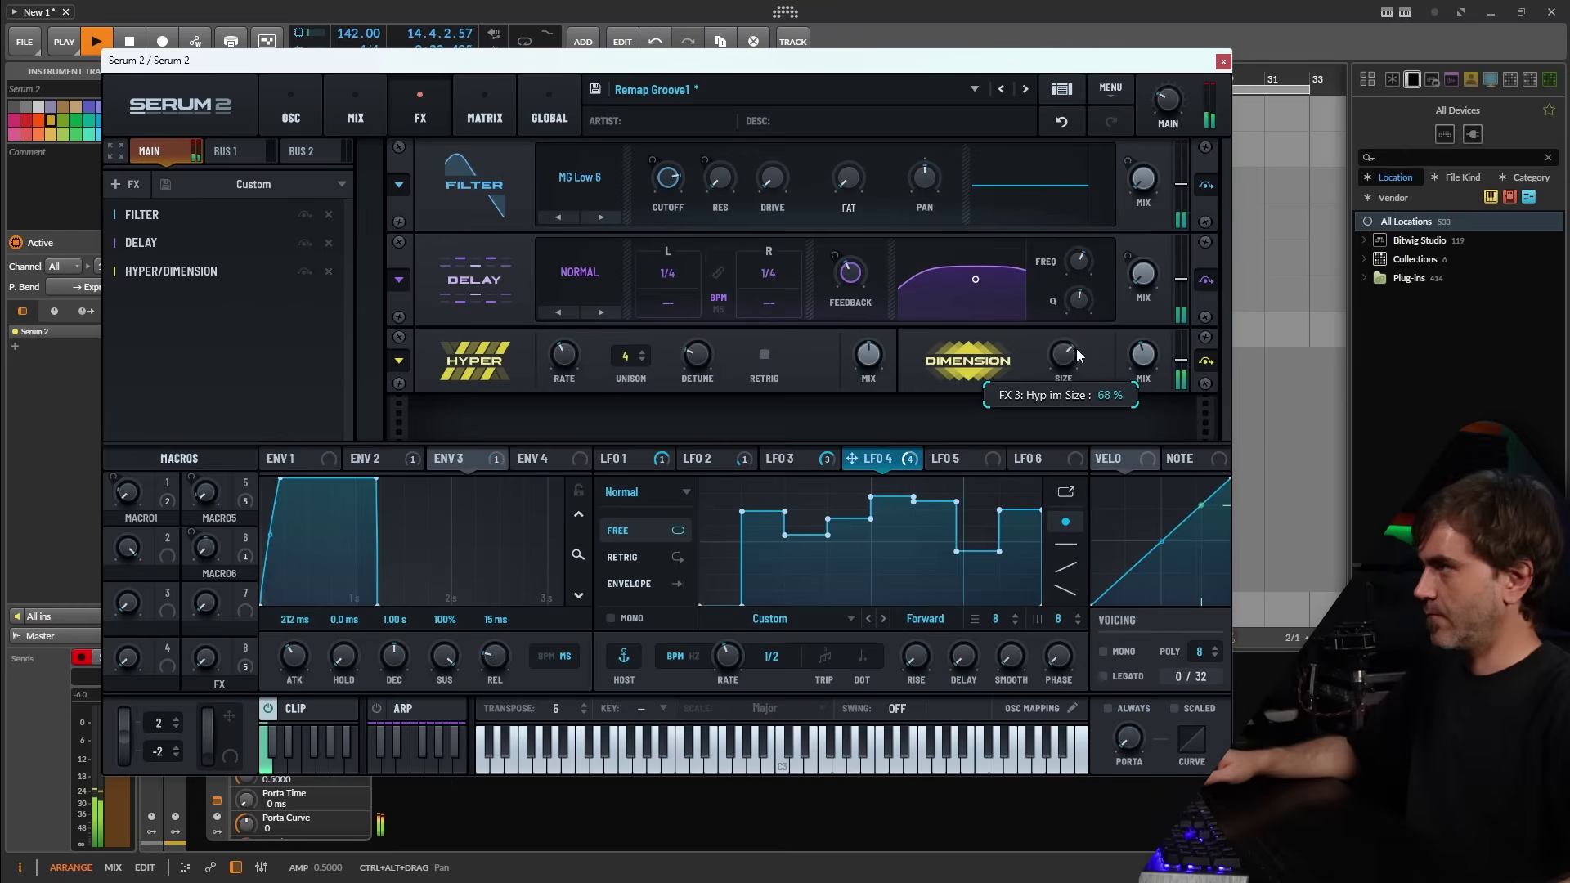
{"action": "left_click_drag", "start_coordinate": [783, 462], "coordinate": [1063, 354]}
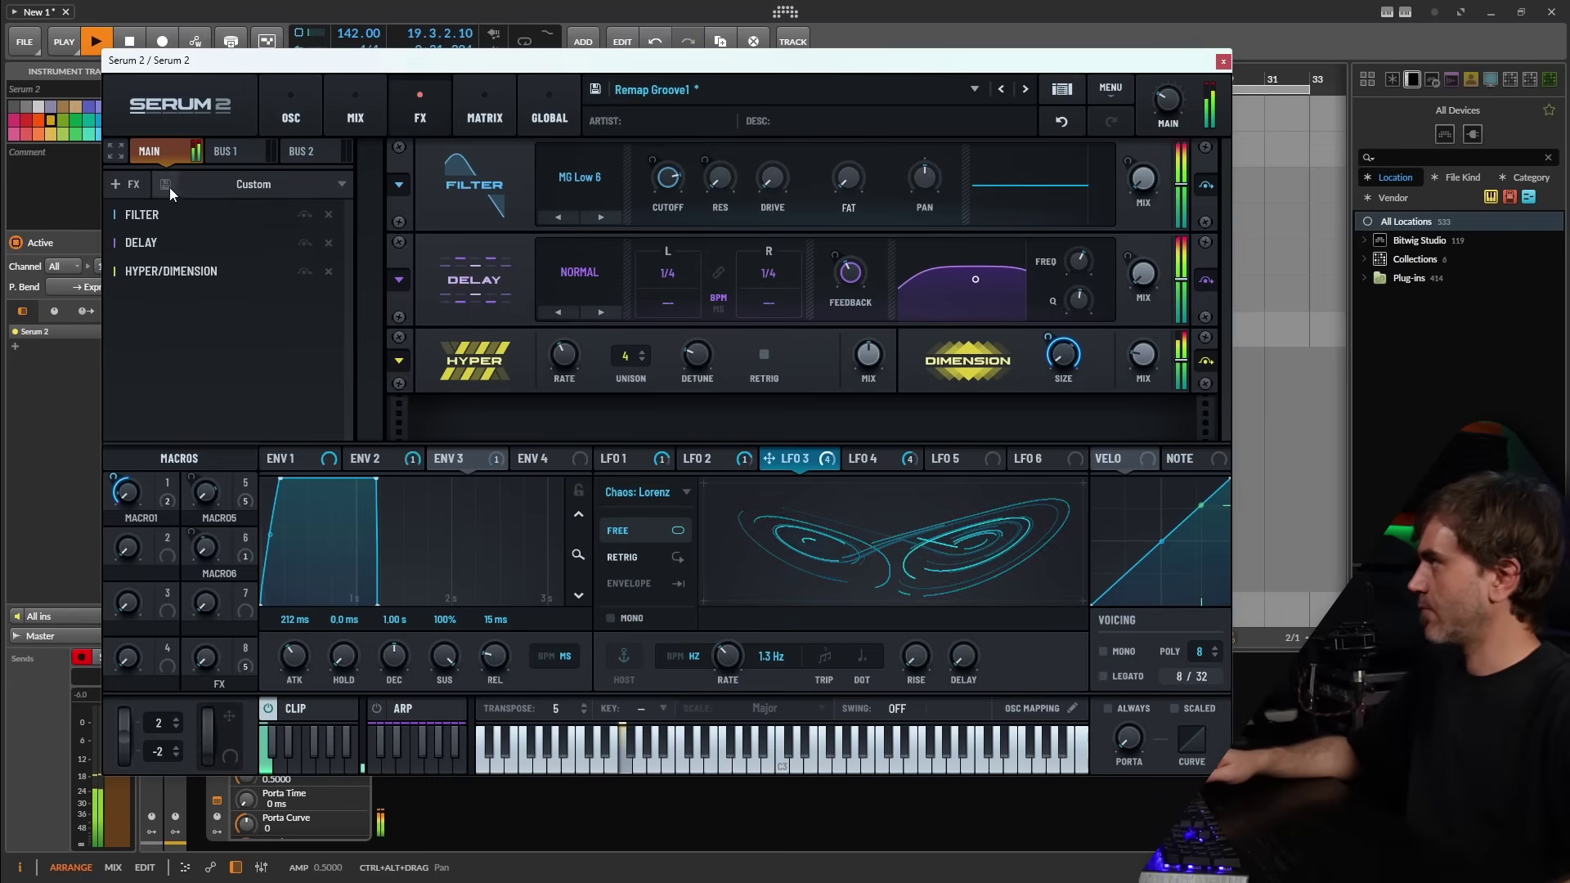
{"action": "left_click", "coordinate": [131, 186]}
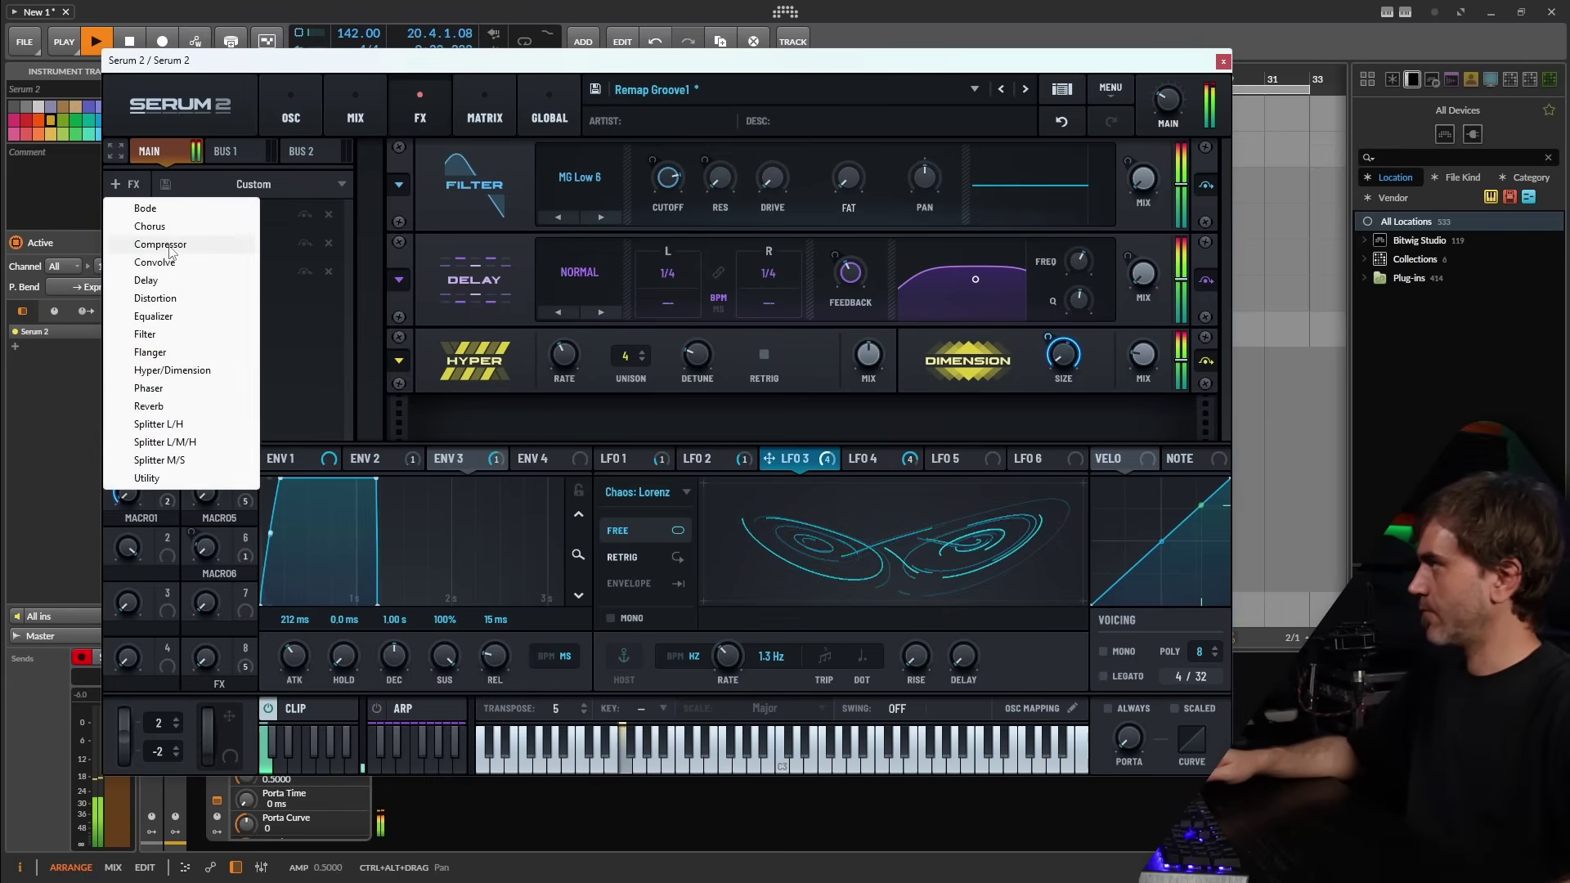
{"action": "left_click", "coordinate": [167, 245]}
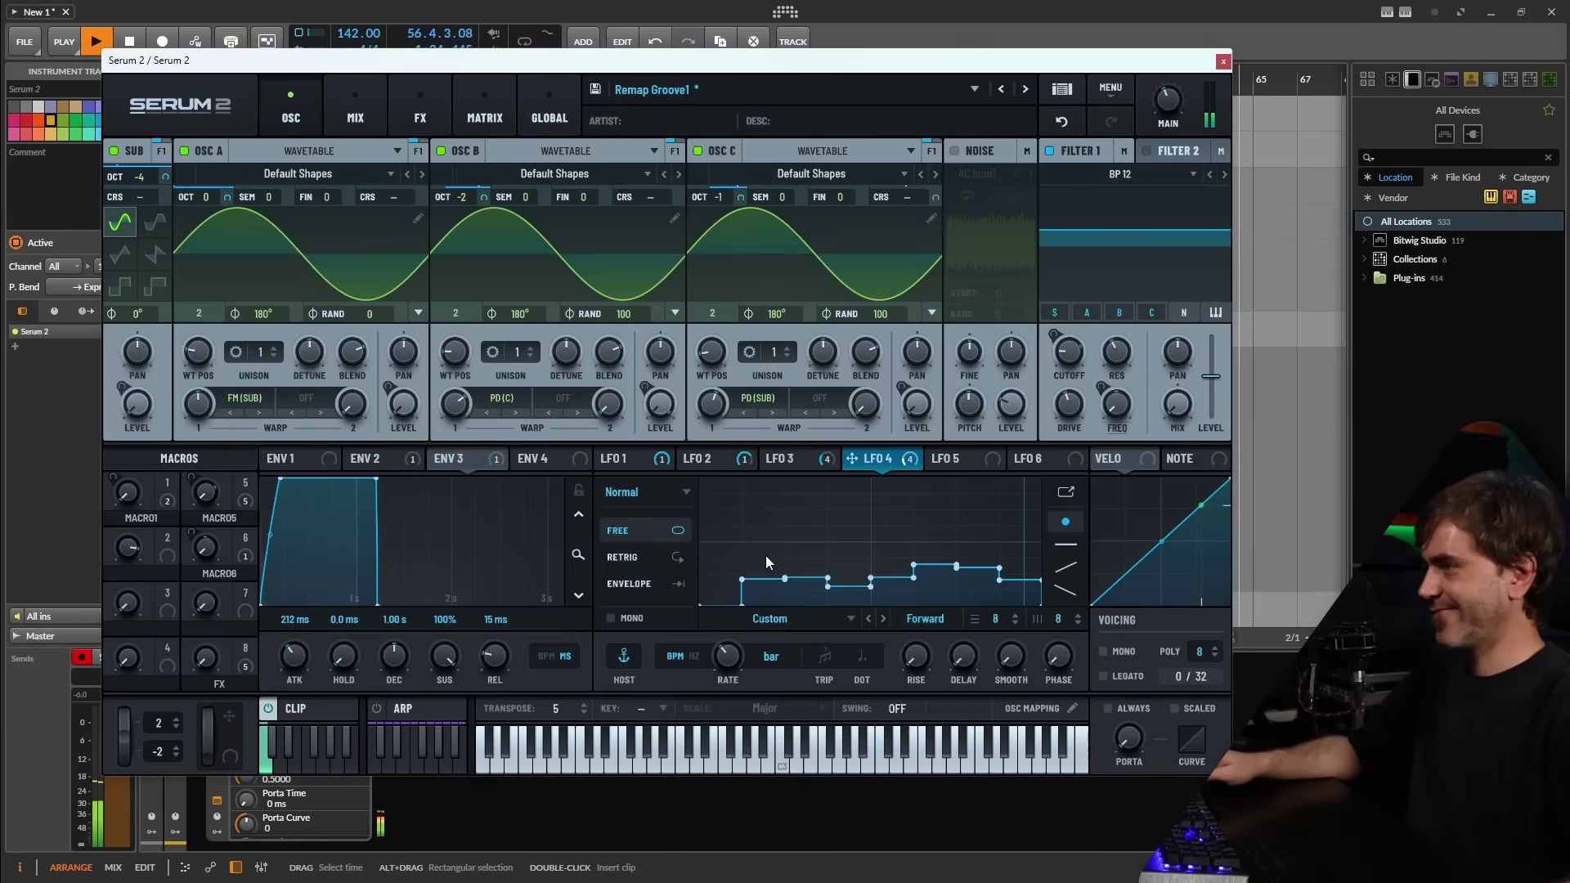
- Stop playback and review the shapes of LFOs 1 through 4
{"action": "key", "text": "space"}
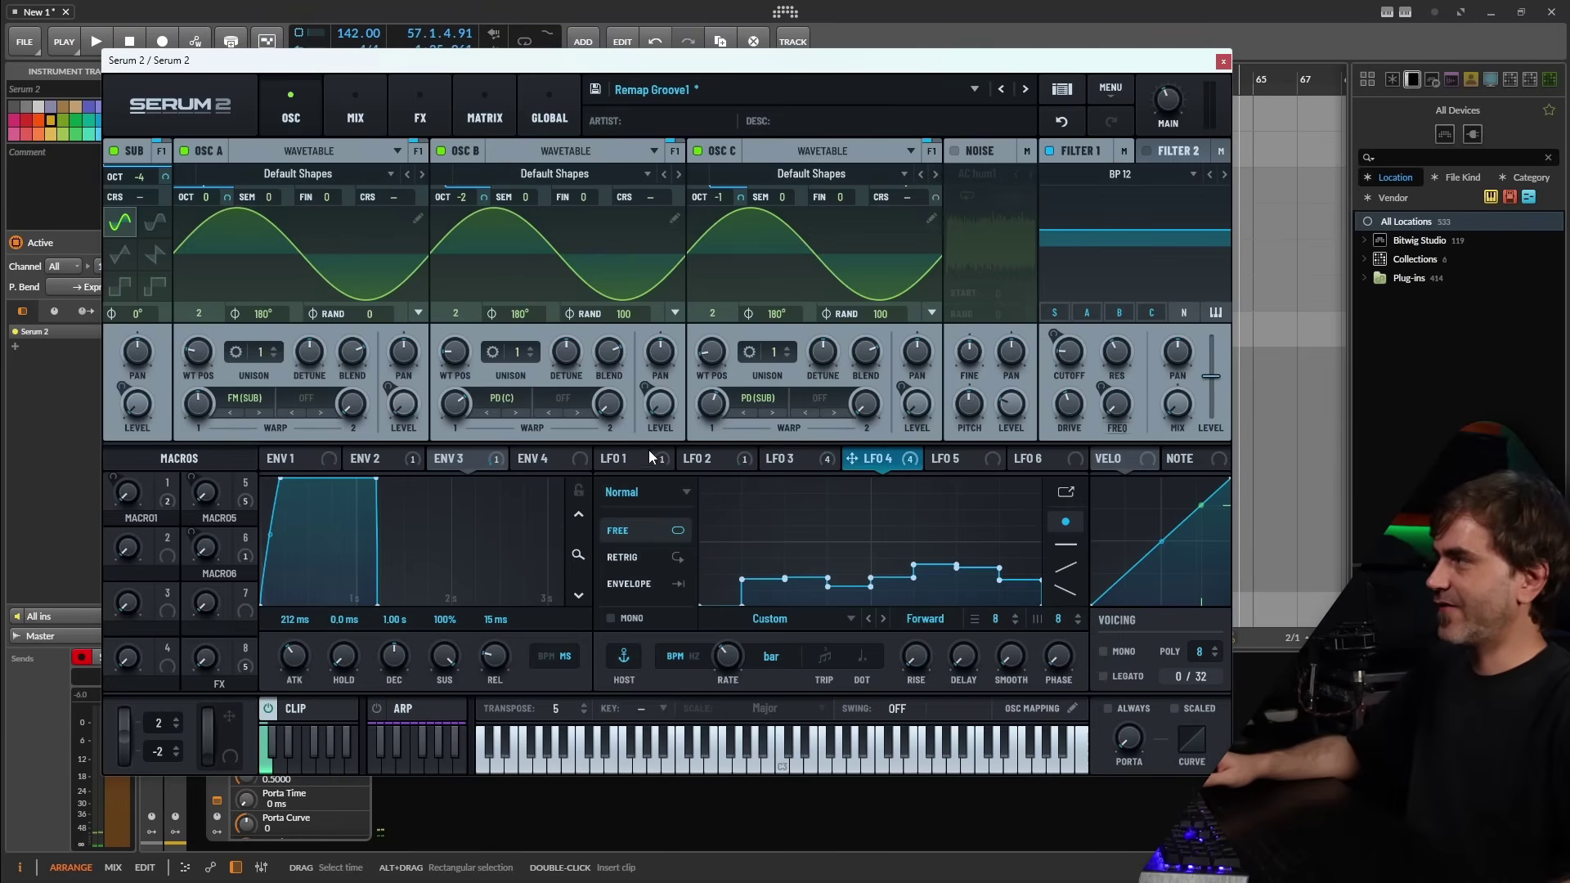
{"action": "left_click", "coordinate": [621, 464]}
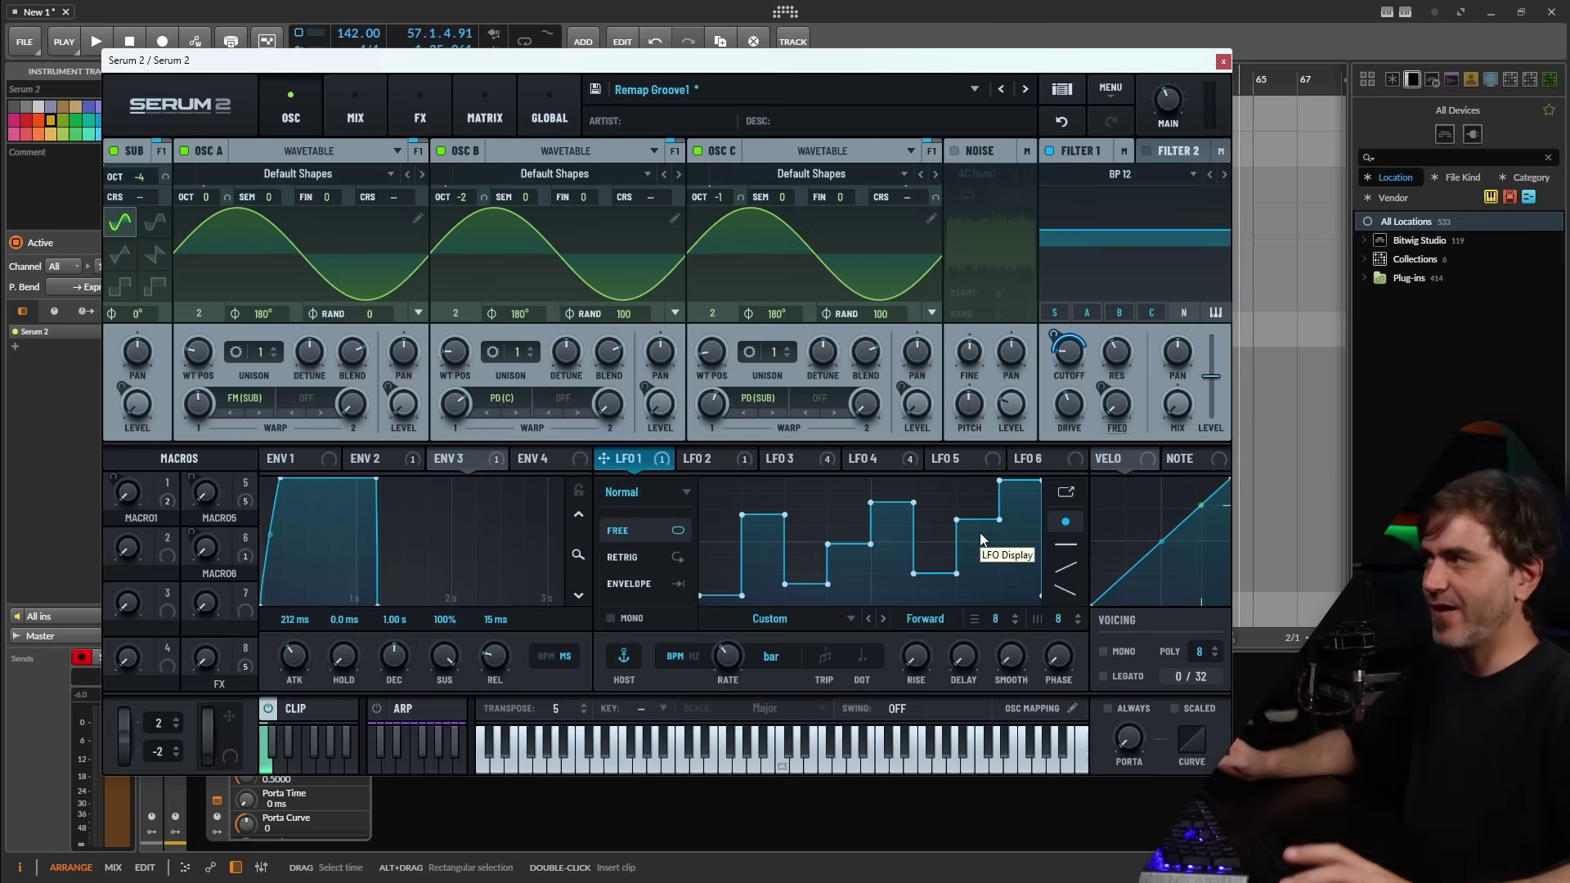
{"action": "left_click", "coordinate": [703, 458]}
{"action": "left_click", "coordinate": [789, 459]}
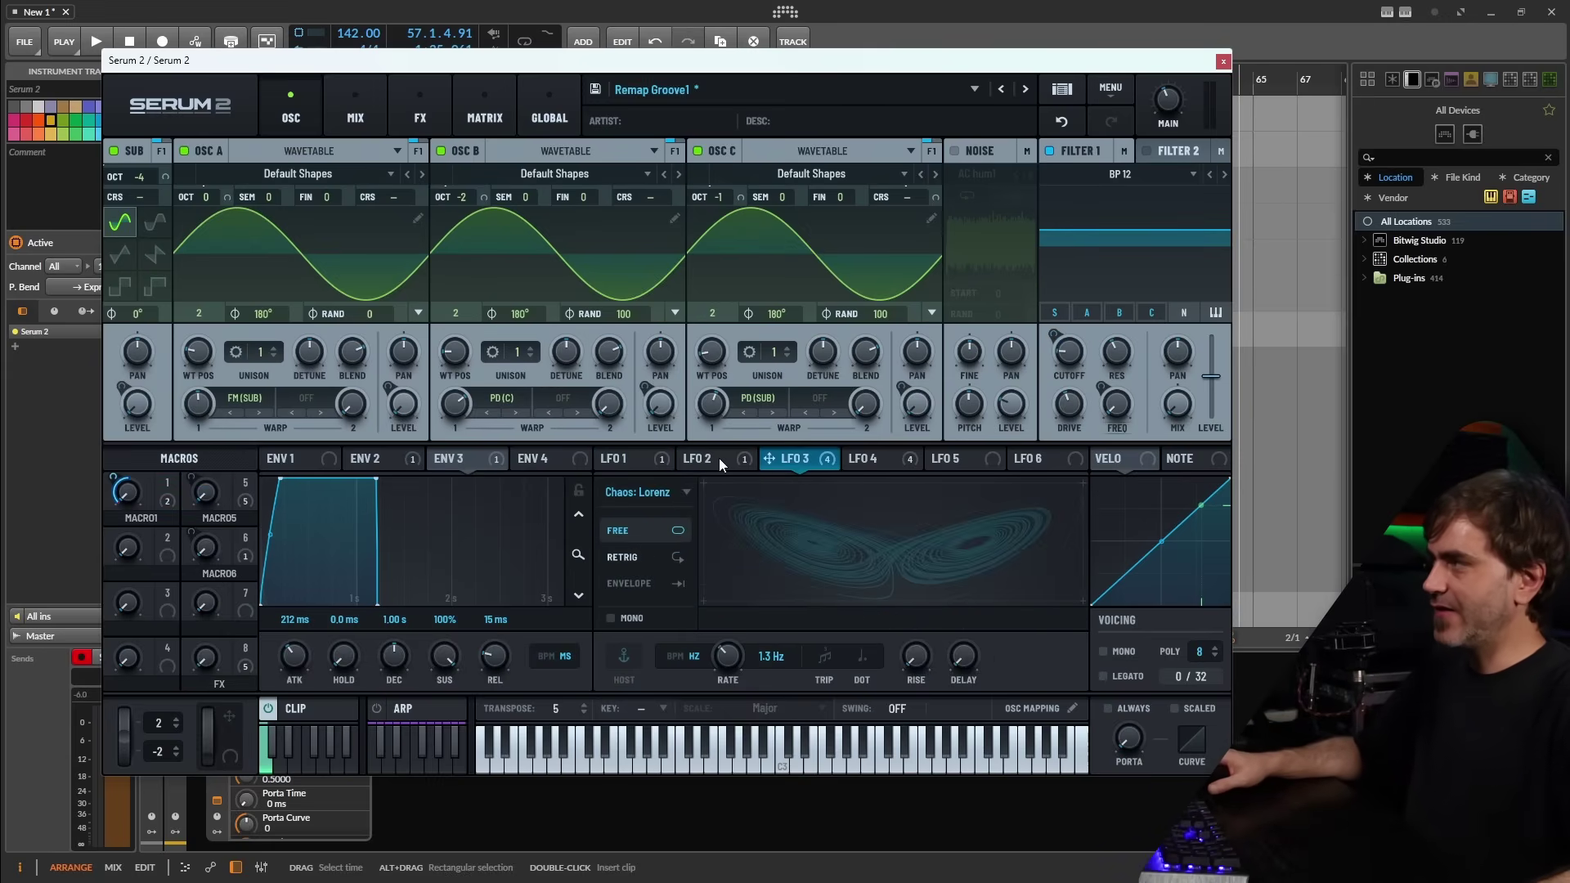
{"action": "left_click", "coordinate": [859, 459]}
{"action": "left_click", "coordinate": [675, 464]}
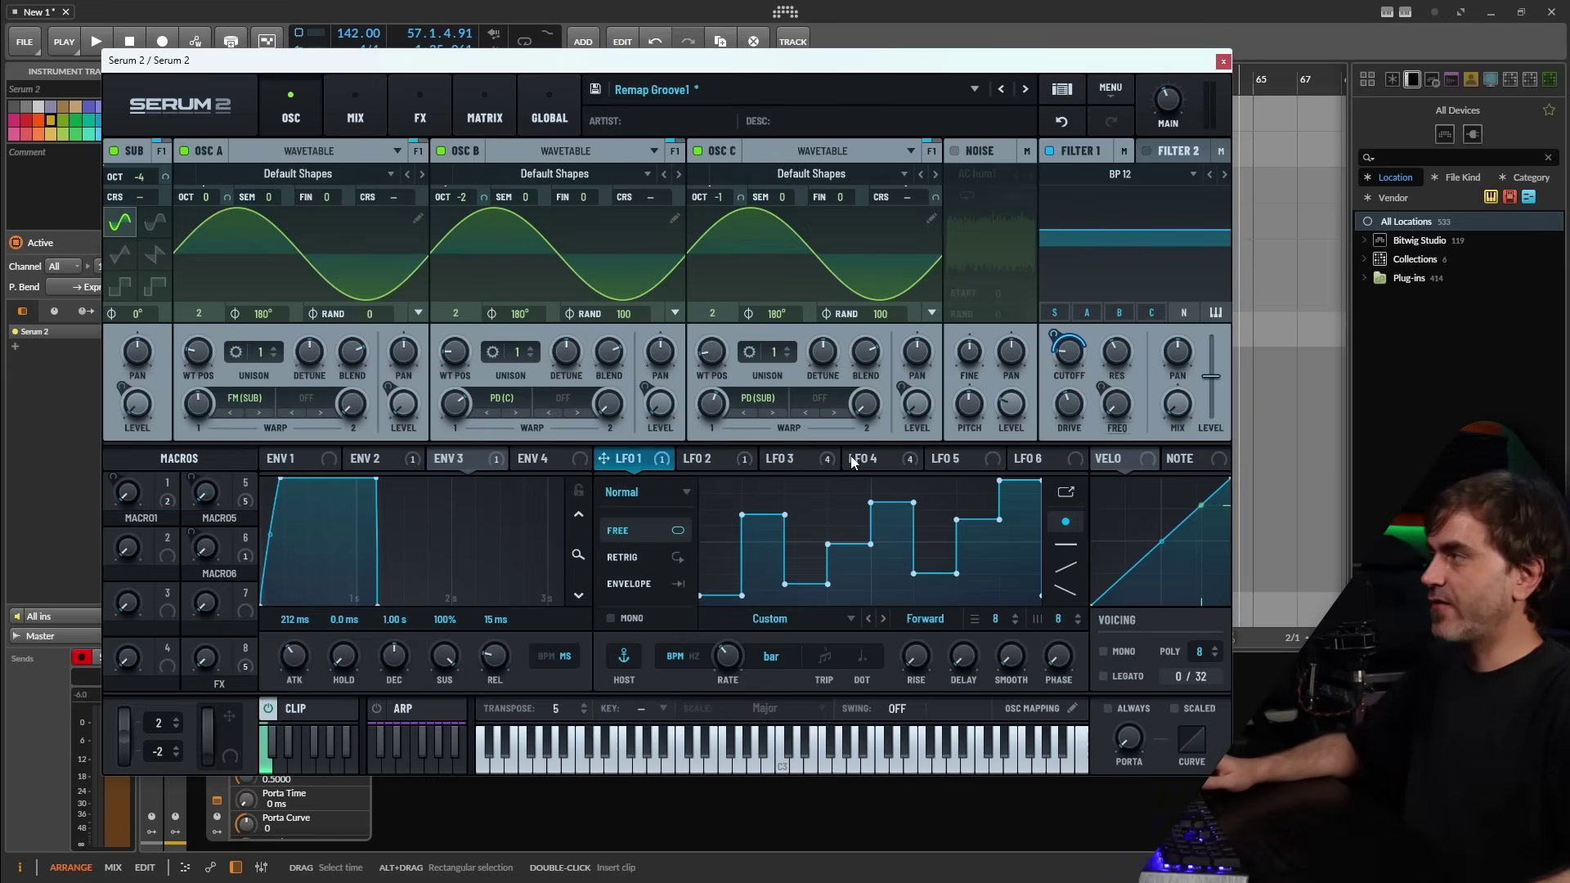
{"action": "left_click", "coordinate": [861, 461]}
- Redraw the step patterns of LFO 4 and LFO 1, then play from the start
{"action": "mouse_move", "coordinate": [731, 570]}
{"action": "left_mouse_down"}
{"action": "mouse_move", "coordinate": [916, 522]}
{"action": "mouse_move", "coordinate": [1053, 563]}
{"action": "left_mouse_up"}
{"action": "left_click", "coordinate": [664, 460]}
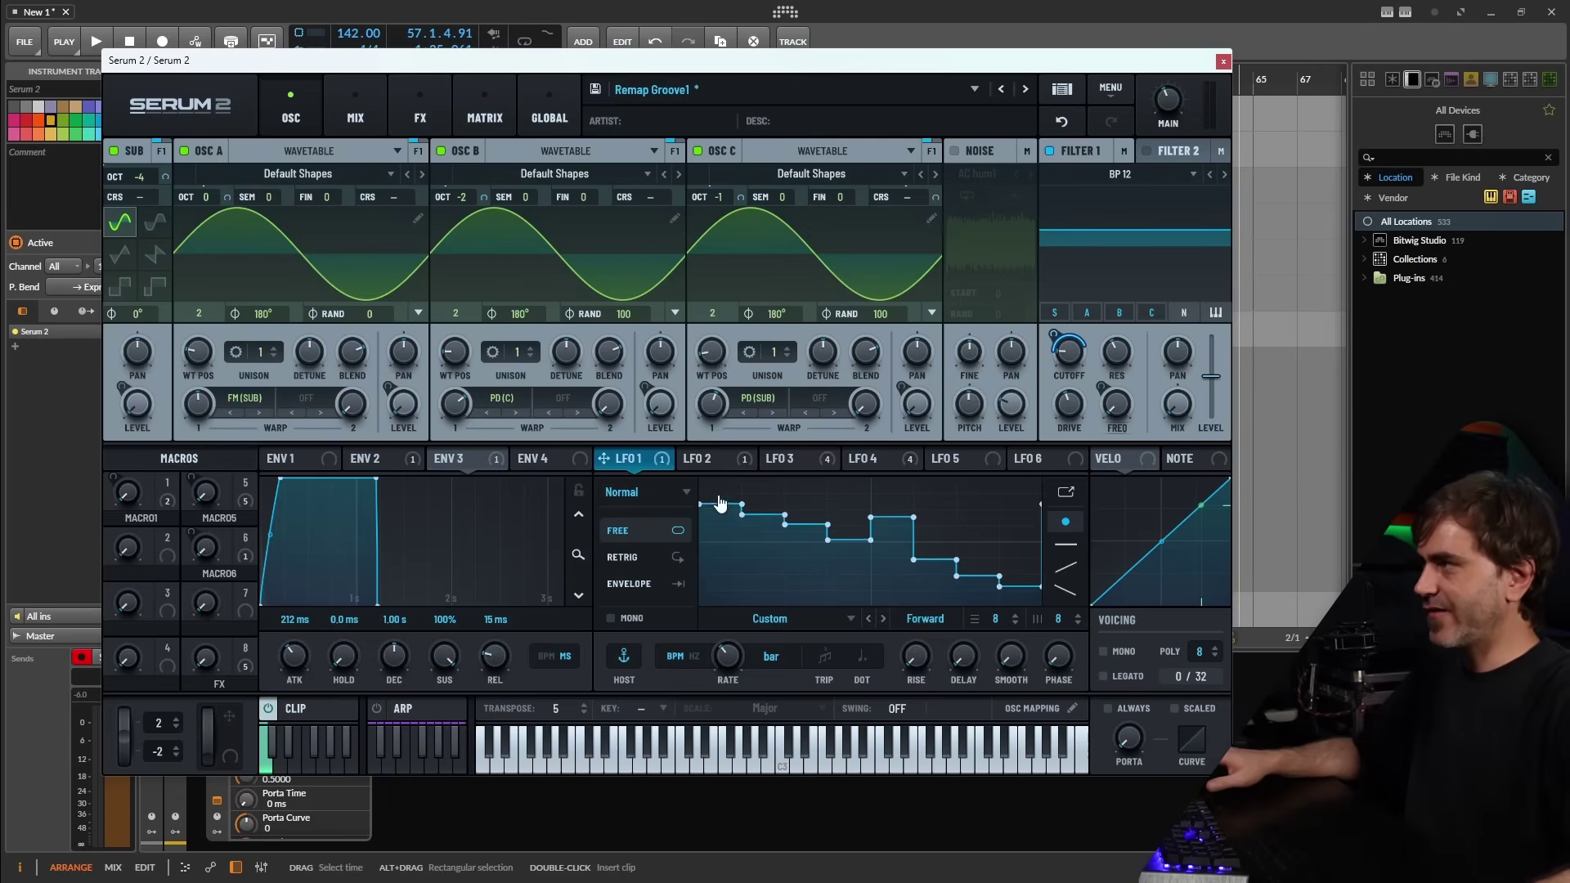
{"action": "mouse_move", "coordinate": [825, 561]}
{"action": "left_mouse_down"}
{"action": "mouse_move", "coordinate": [1022, 541]}
{"action": "mouse_move", "coordinate": [852, 574]}
{"action": "left_mouse_up"}
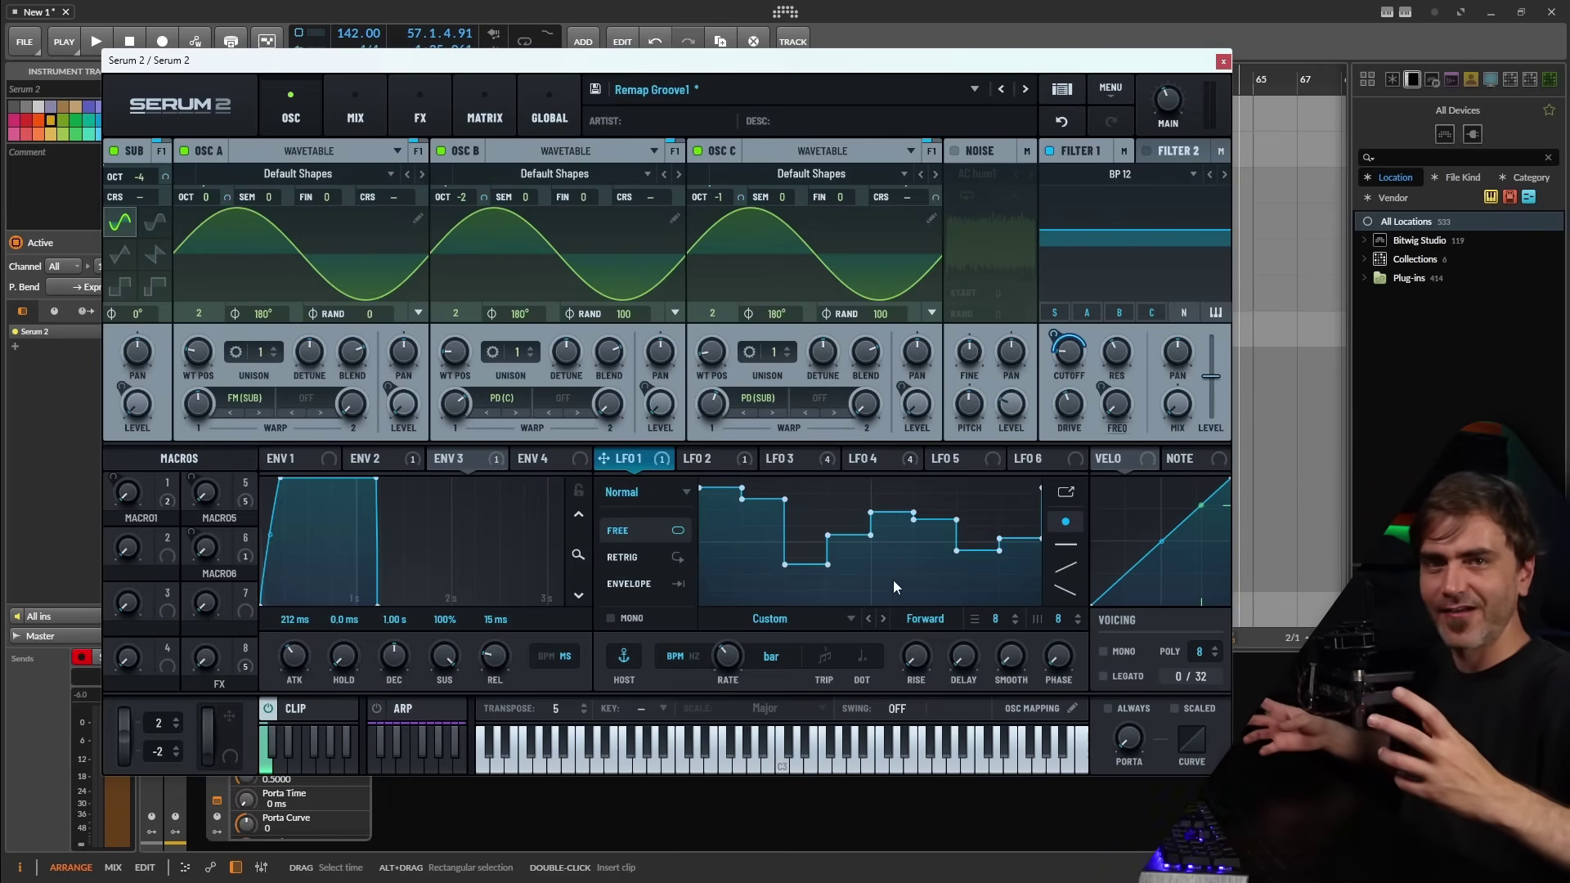
{"action": "key", "text": "space"}
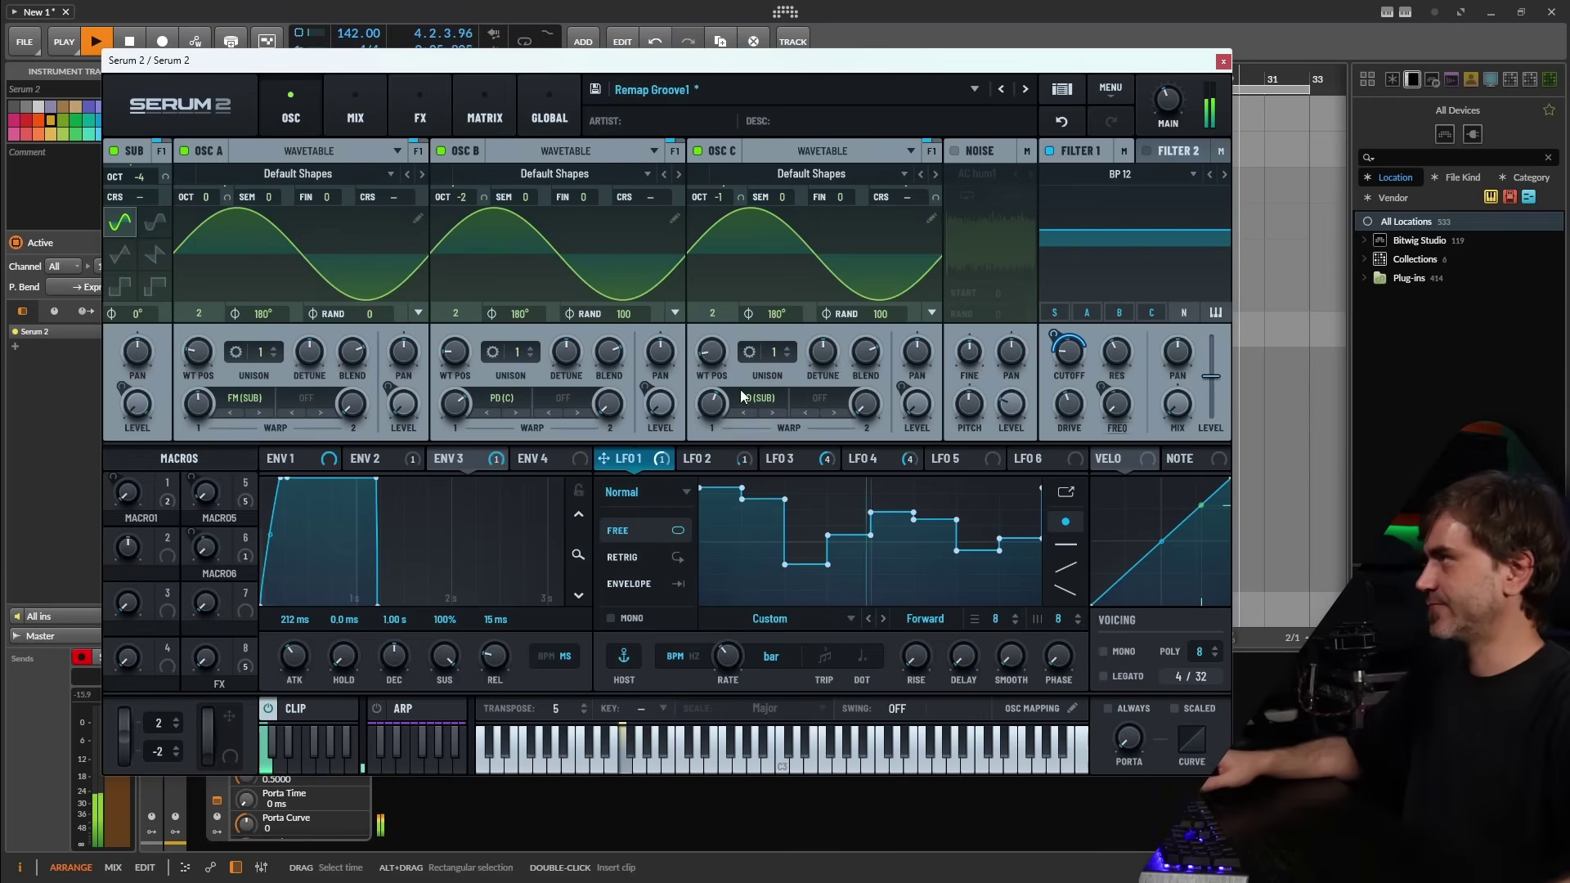
- Open Serum's Save Preset As dialog in the User folder and edit the proposed name Remap Groove1
{"action": "left_click", "coordinate": [594, 89]}
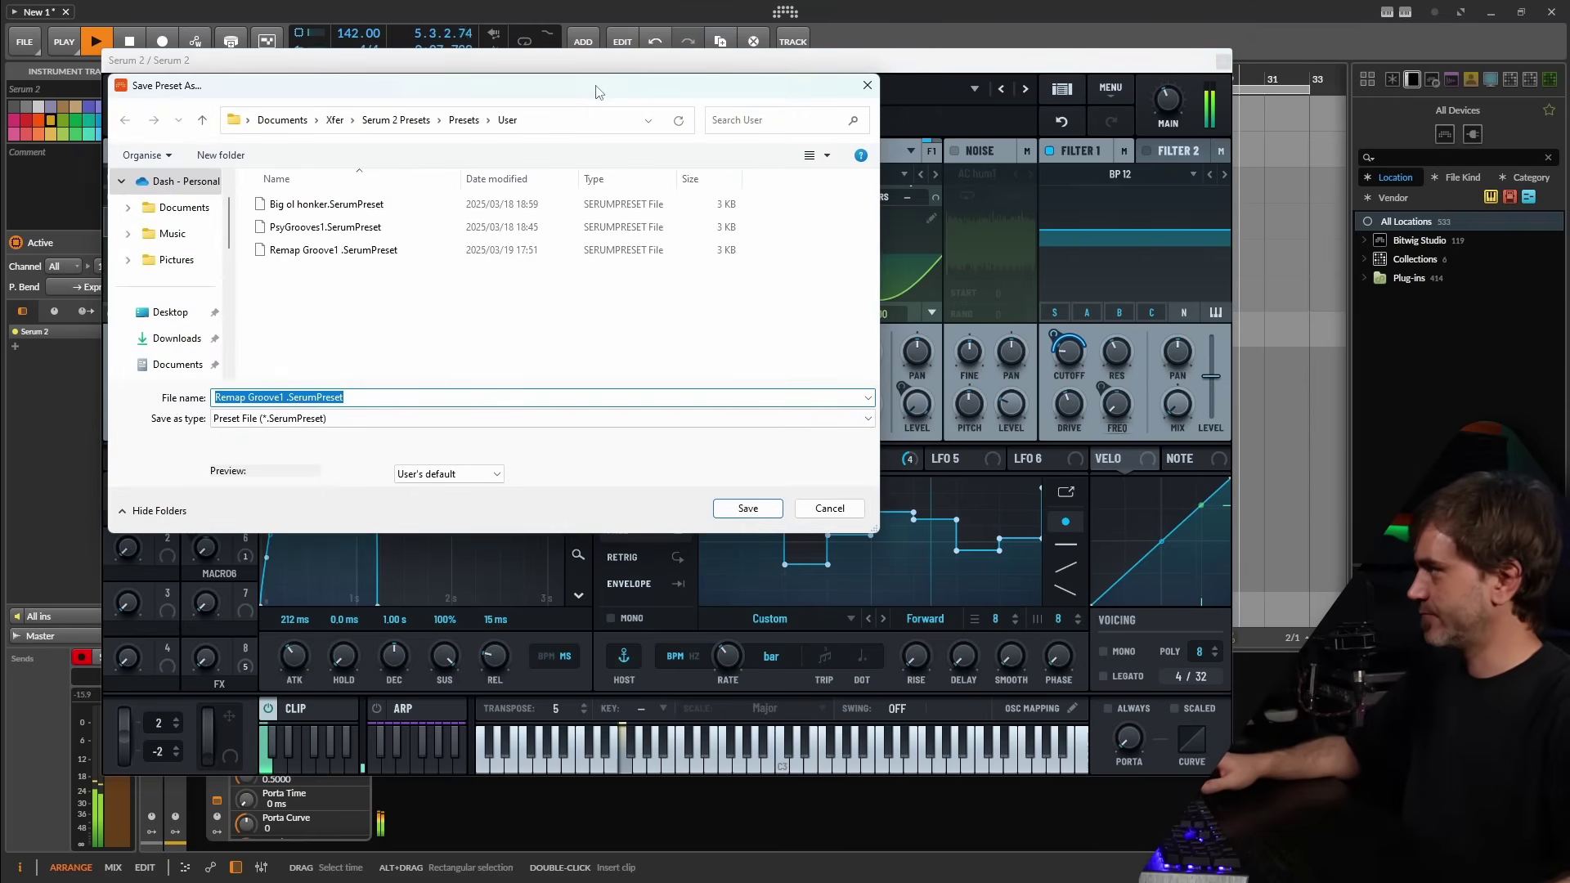
{"action": "left_click", "coordinate": [284, 397]}
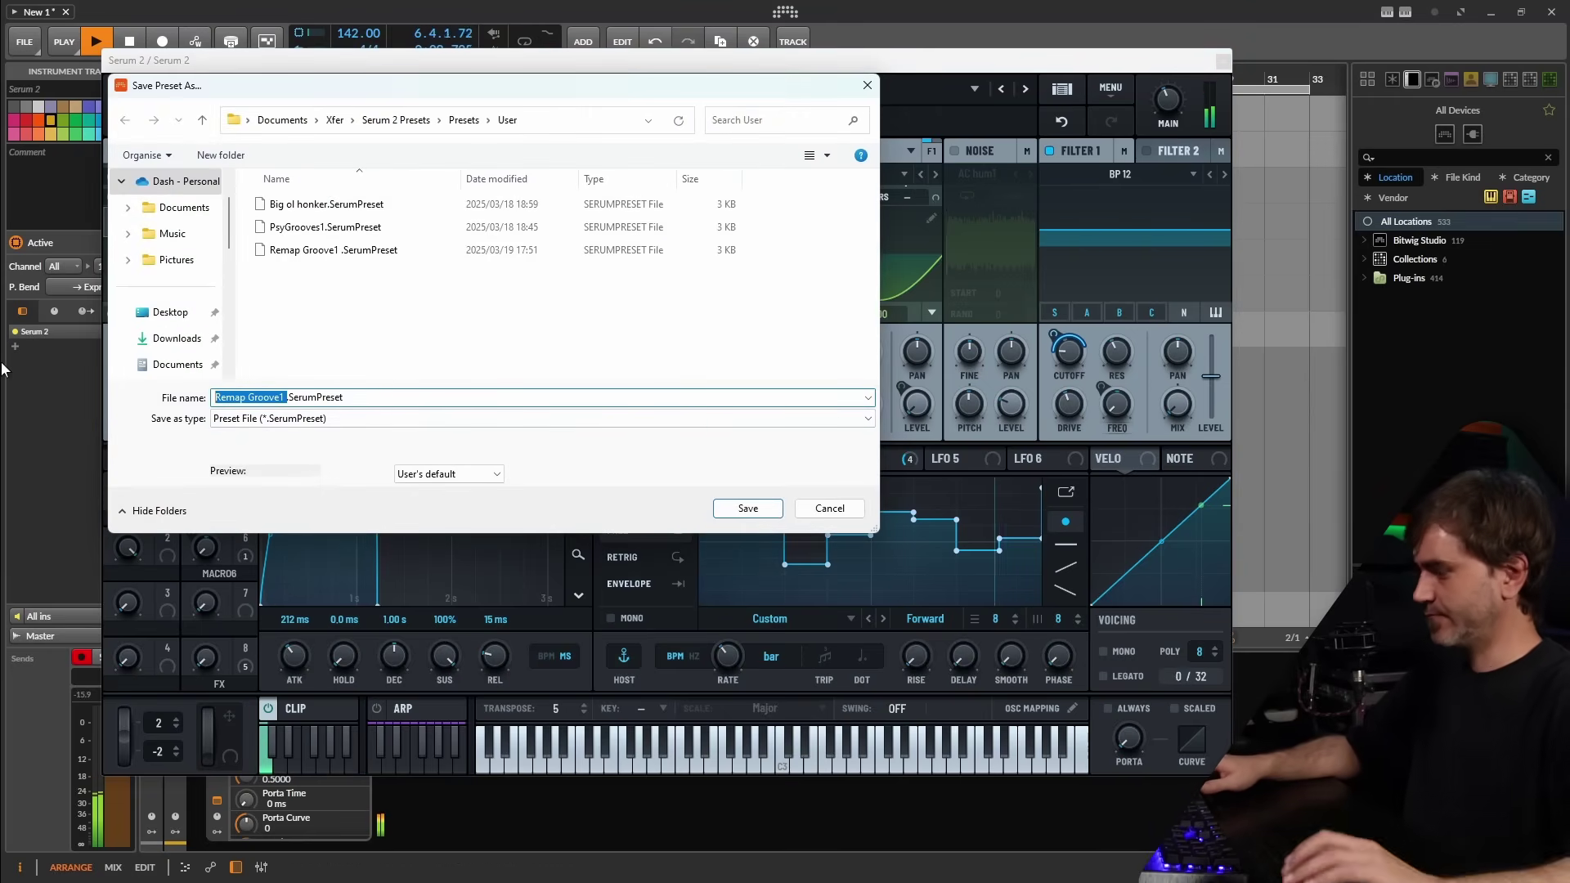